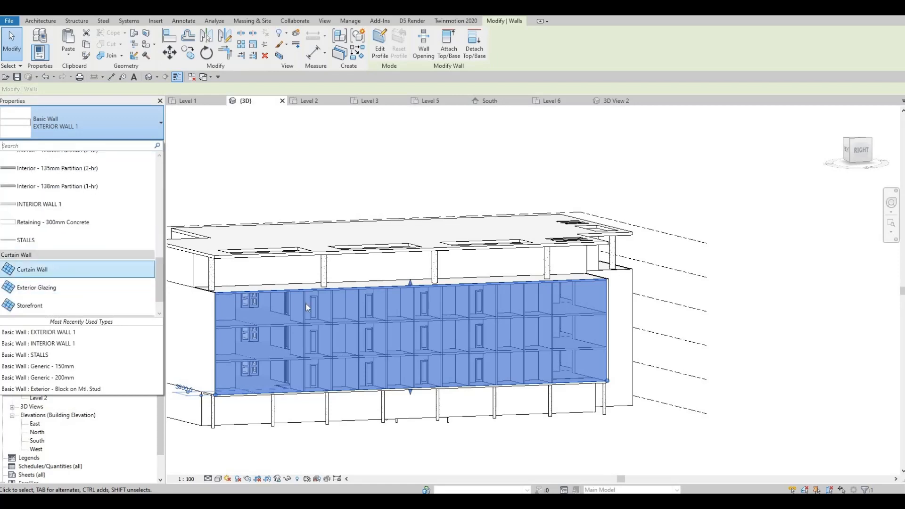
Step: Convert the selected long facade wall and the adjoining Level 2 to Level 5 wall on the building's back to the Curtain Wall type
key("Return")
key("Escape")
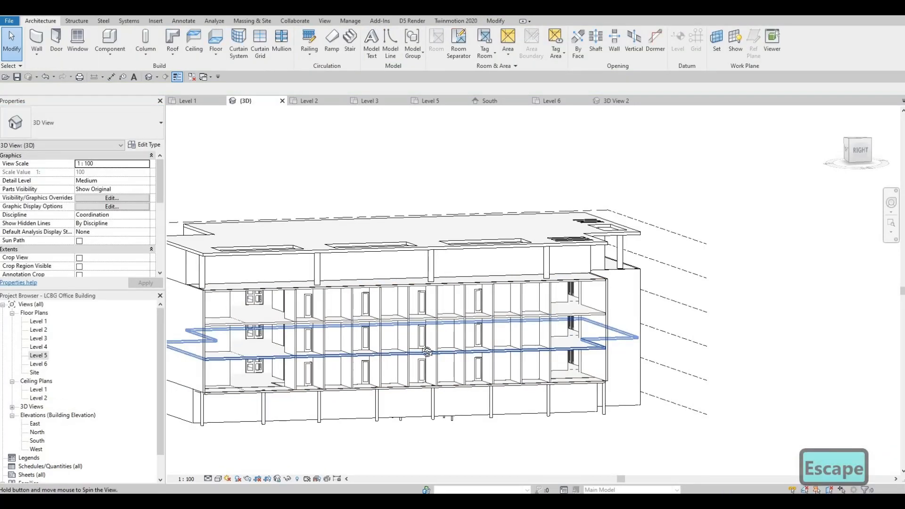
middle_click_drag(427, 352, 628, 279, "shift")
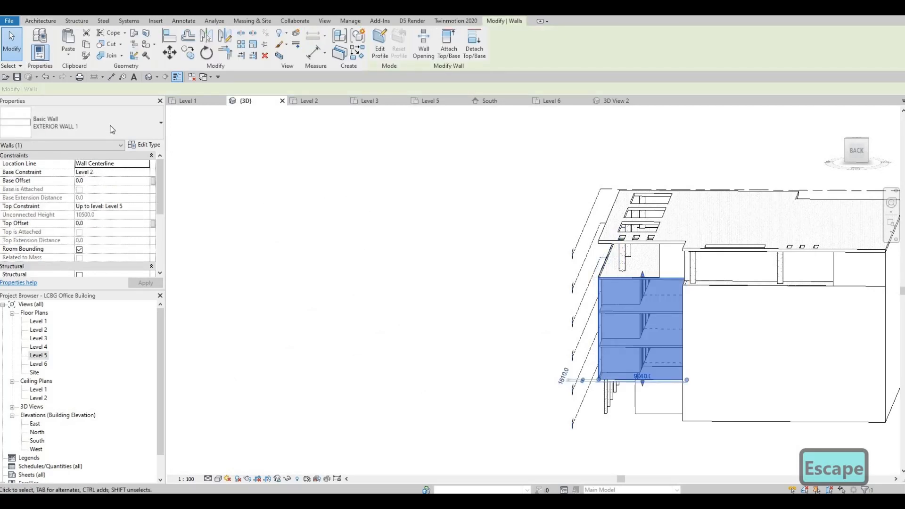
left_click(112, 130)
scroll(55, 278, "up", 1)
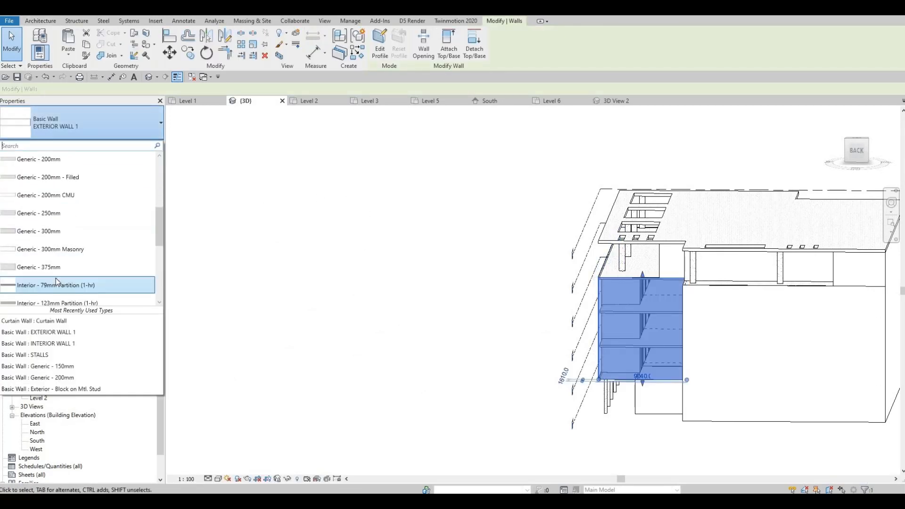
scroll(56, 278, "down", 3)
left_click(57, 257)
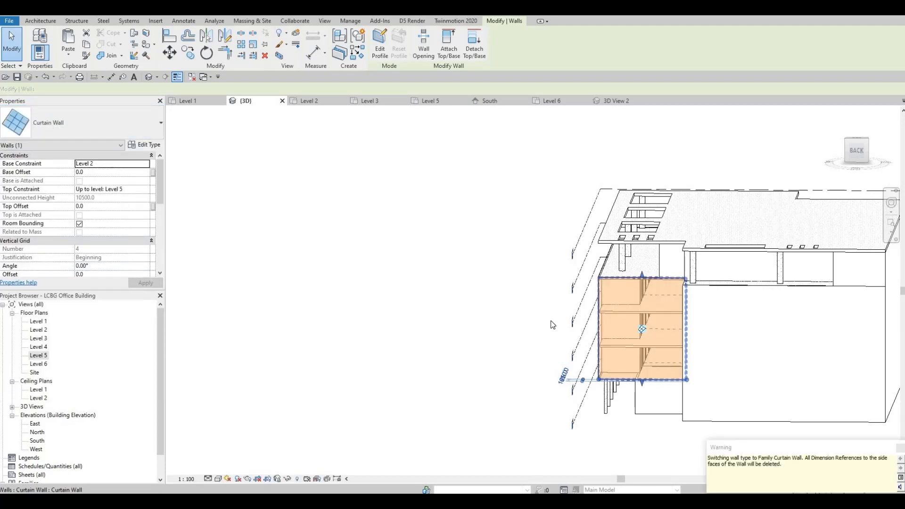
middle_click_drag(751, 290, 584, 293)
key("Escape")
Step: Change the wide Level 1 to Level 5 exterior wall on the building's back to the Curtain Wall type
left_click(583, 289)
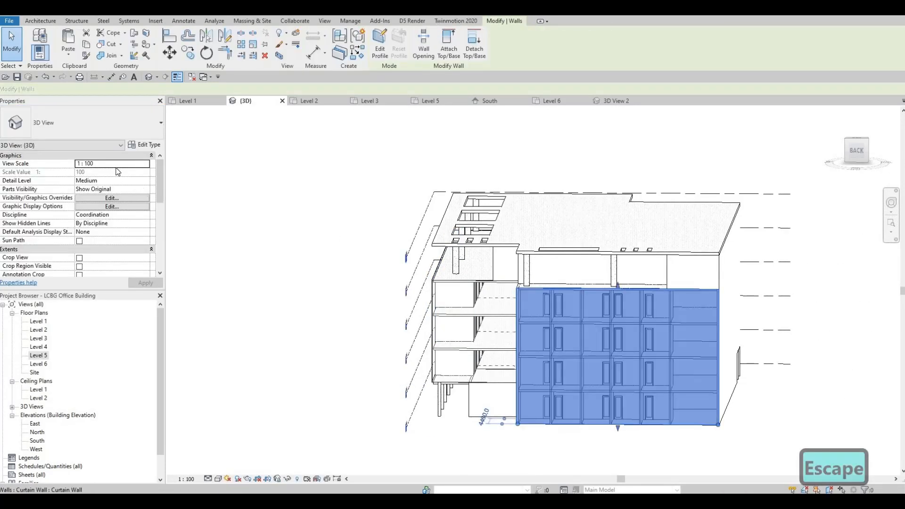
left_click(85, 124)
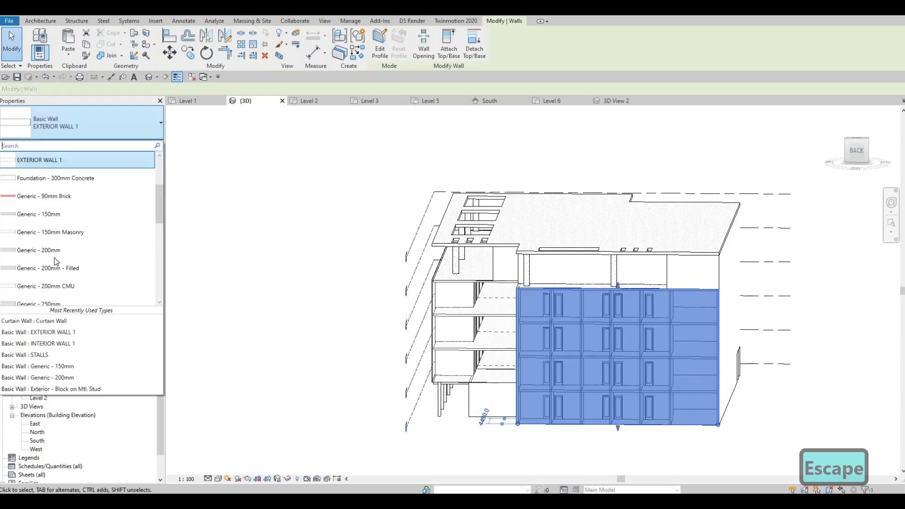
scroll(55, 259, "down", 5)
left_click(81, 281)
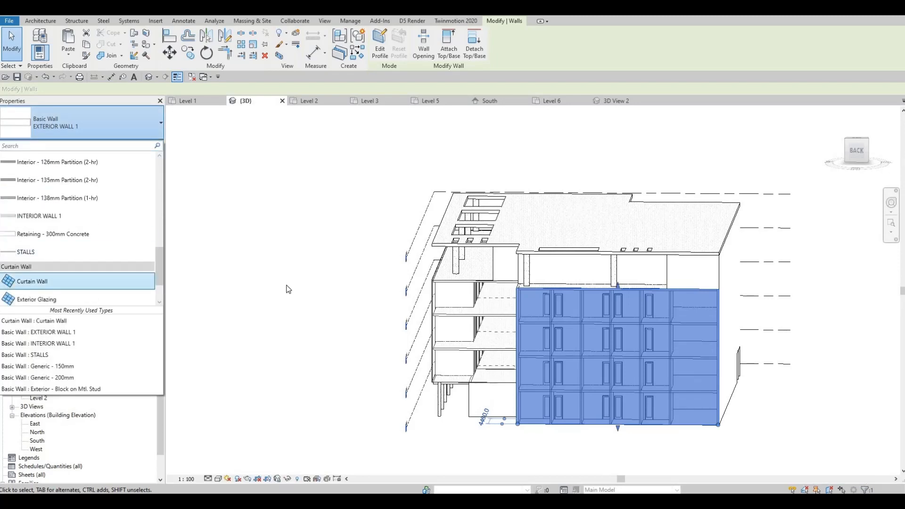
Step: Change the exterior walls around the top floor's back corner and the tall narrow wall below them to the Curtain Wall type
middle_click_drag(606, 279, 654, 268, "shift")
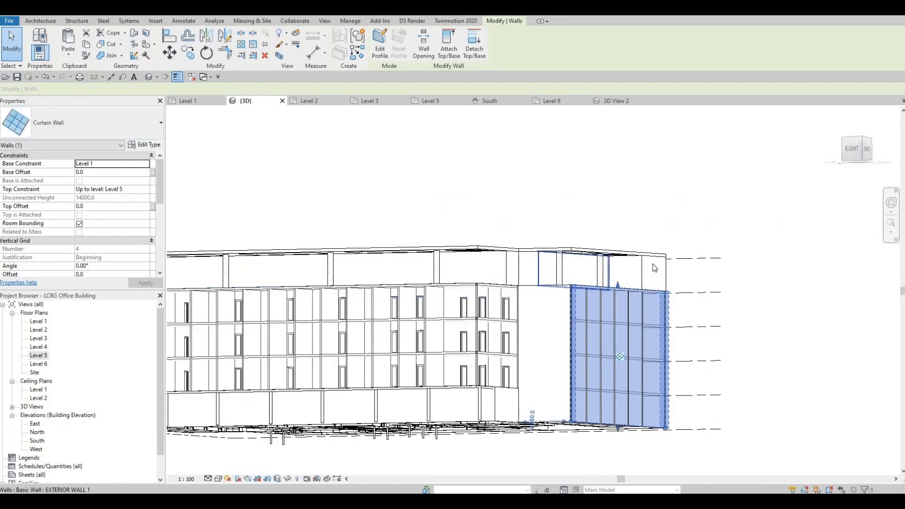
left_click(606, 263)
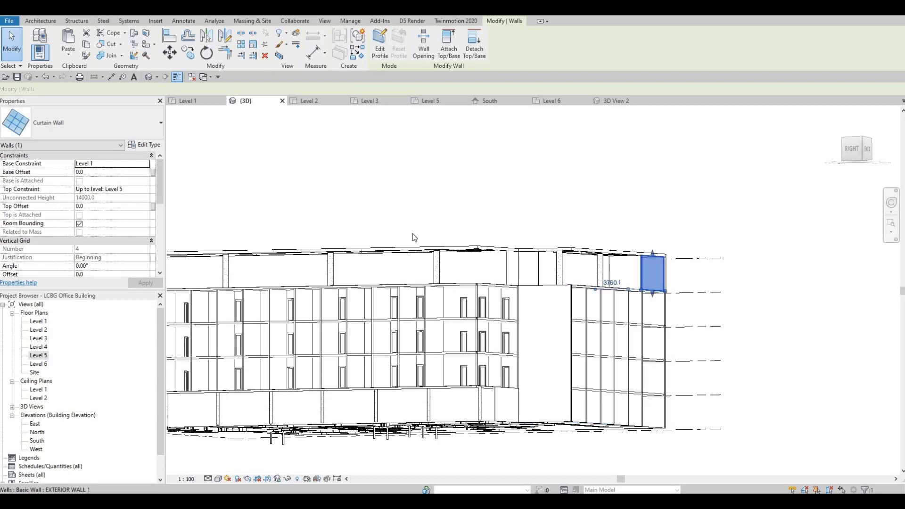
left_click(542, 254, "ctrl")
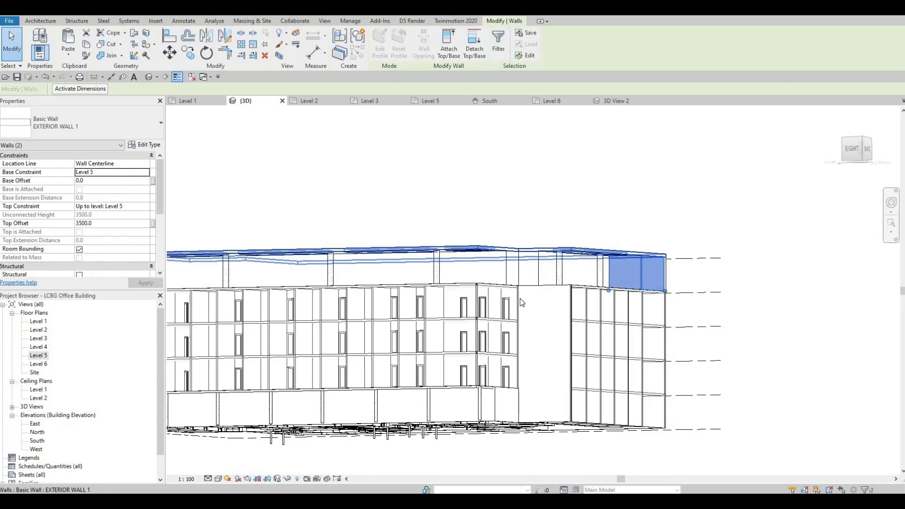
scroll(520, 298, "up", 5)
middle_click_drag(468, 346, 415, 293, "shift")
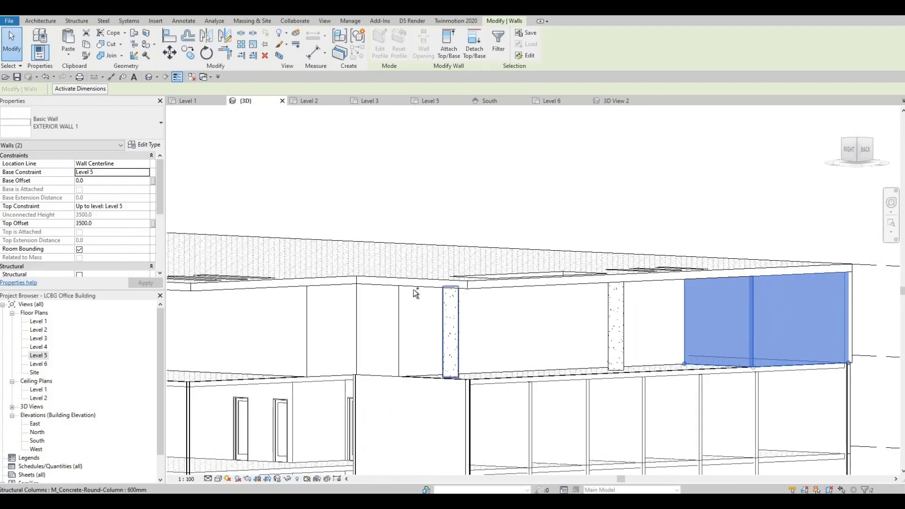
left_click(396, 296, "ctrl")
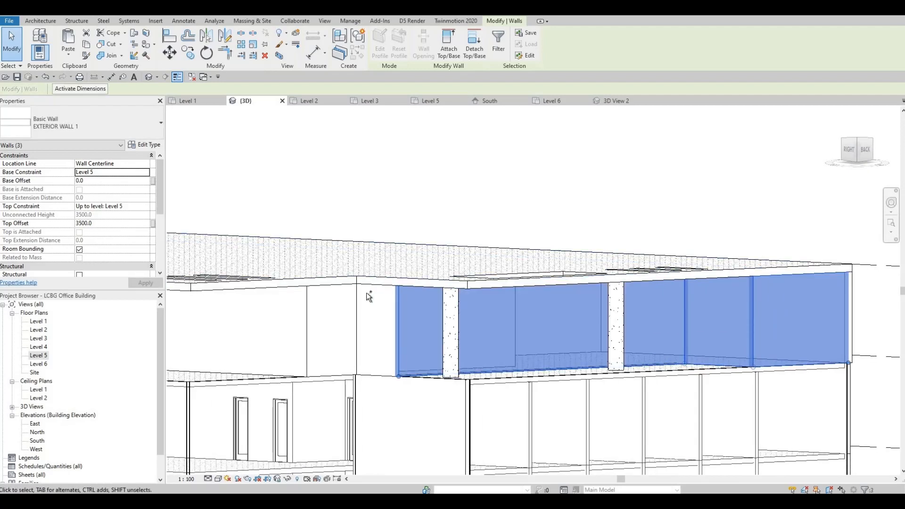
left_click(357, 293, "ctrl")
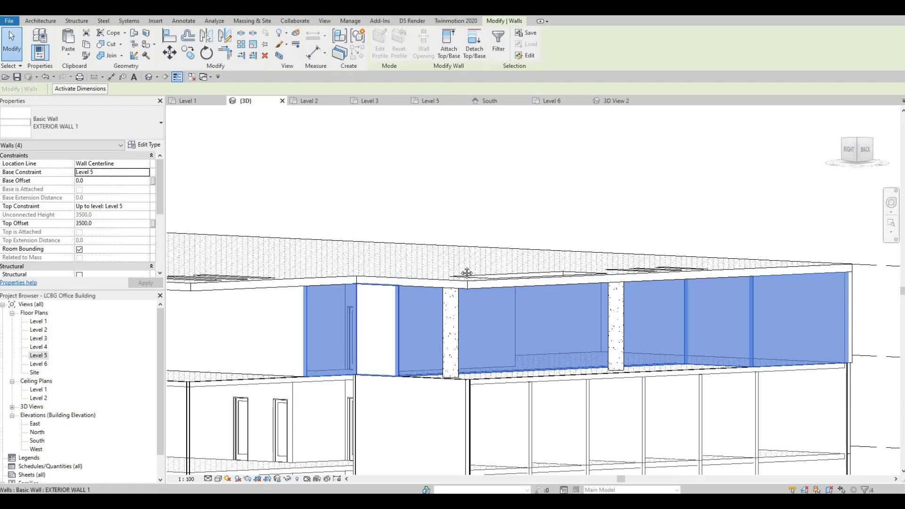
middle_click_drag(467, 273, 503, 286)
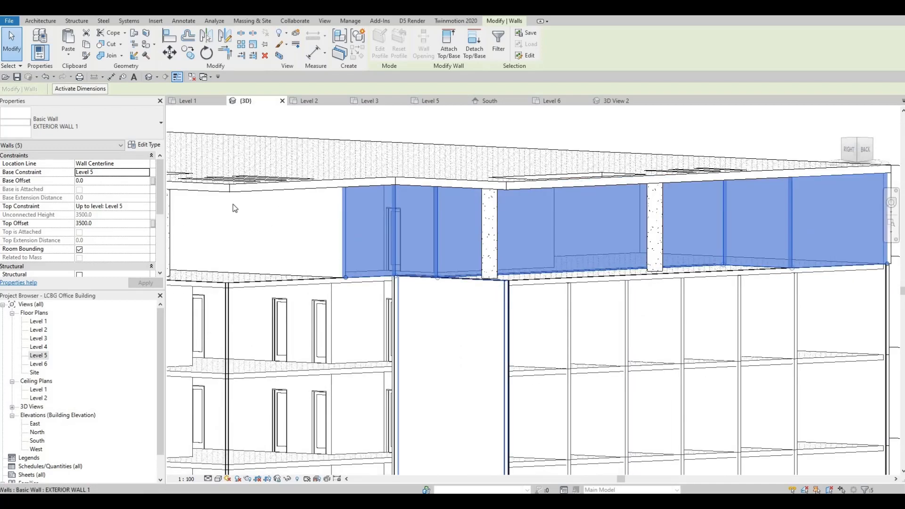
left_click(401, 302, "ctrl")
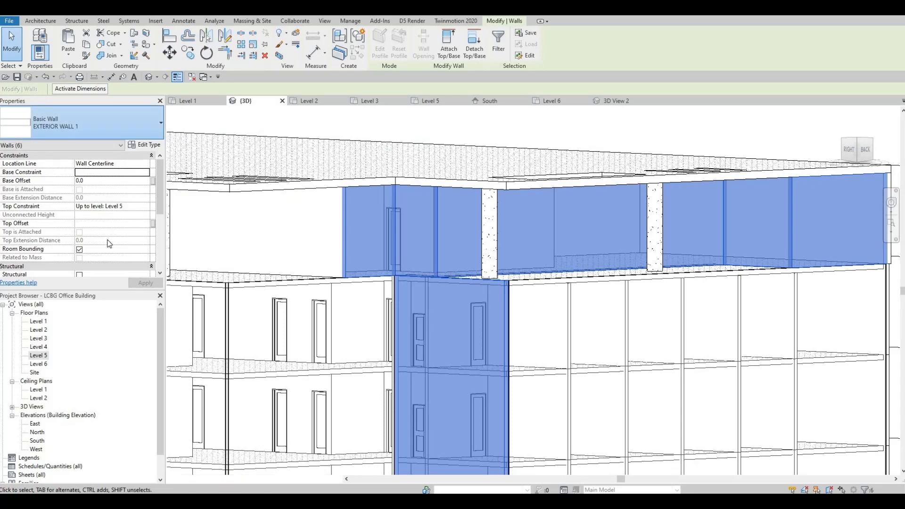
left_click(108, 123)
scroll(60, 233, "down", 5)
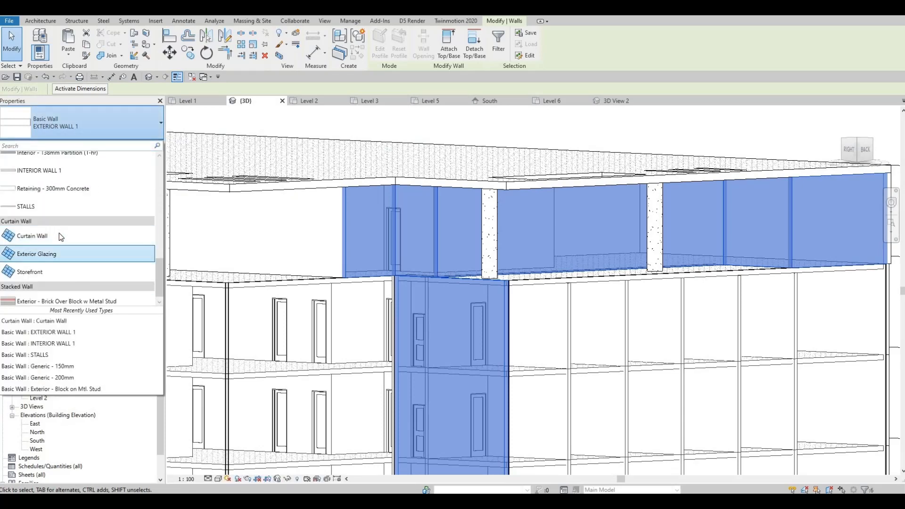
scroll(341, 291, "down", 3)
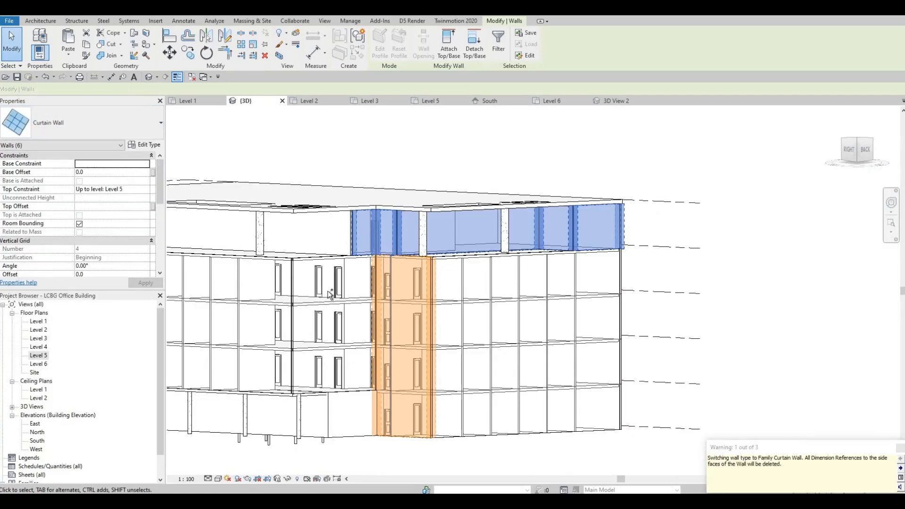
key("Escape")
Step: Change the long Level 1 wall behind the round columns and its short adjoining corner wall to the Curtain Wall type
middle_click_drag(344, 275, 424, 399, "shift")
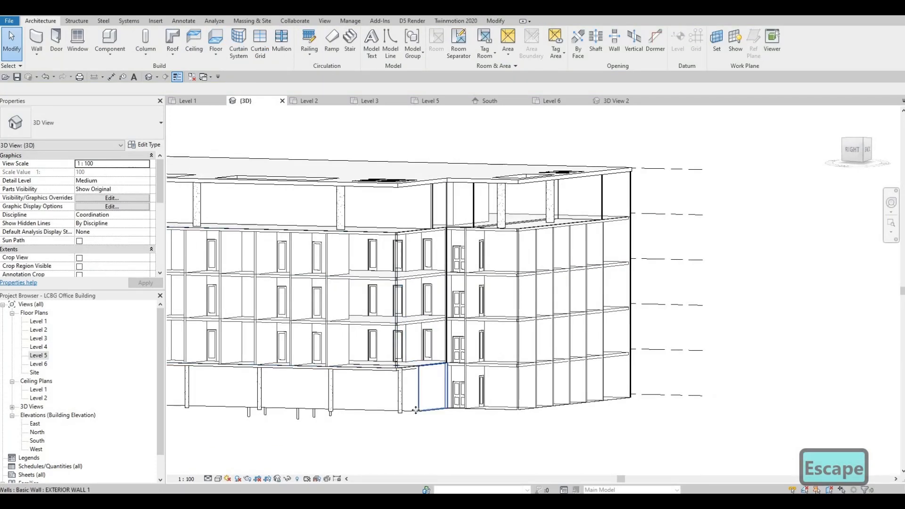
left_click(416, 410)
left_click(408, 409, "ctrl")
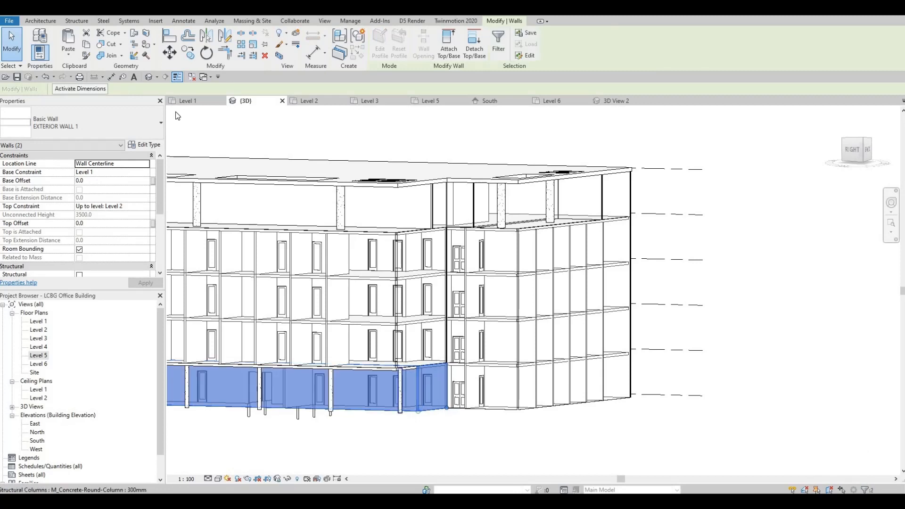
left_click(126, 134)
scroll(82, 275, "down", 3)
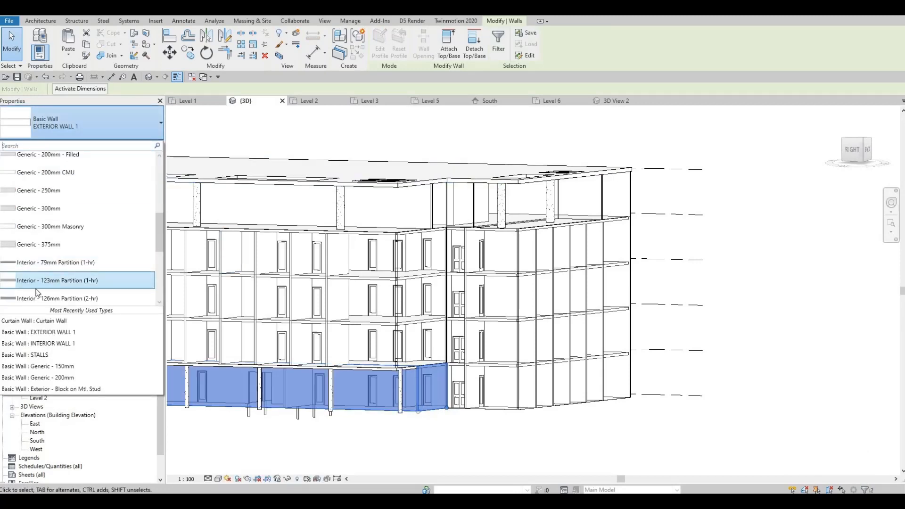
scroll(471, 188, "down", 4)
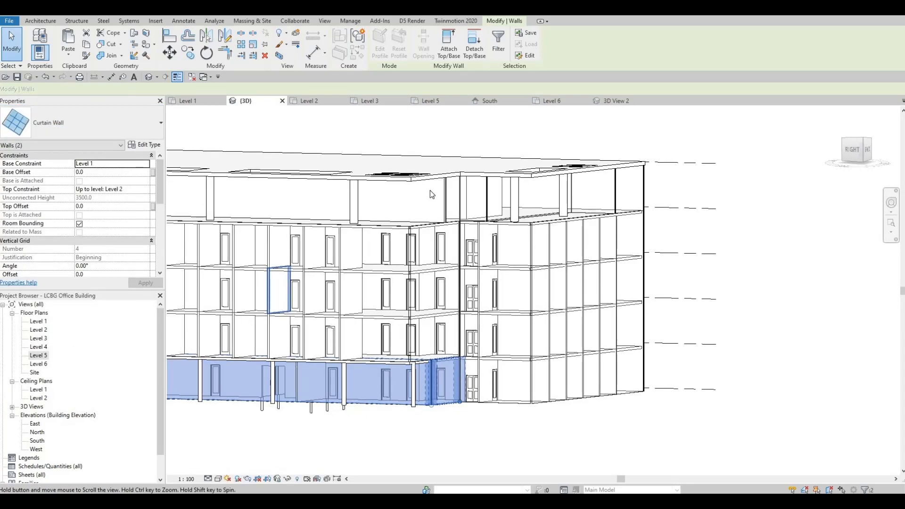
scroll(324, 302, "up", 4)
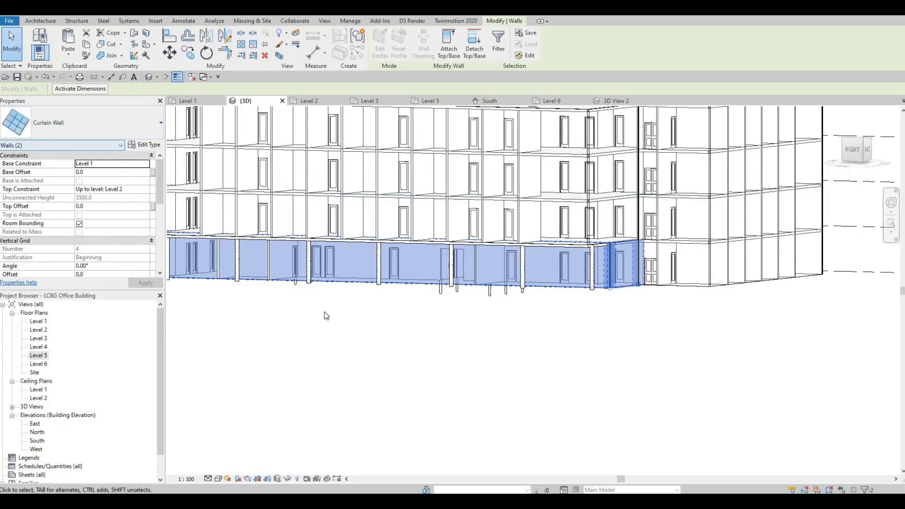
key("Escape")
Step: Change the upper-floor wall and the Level 1 wall below it on the building's front end to the Curtain Wall type
middle_click_drag(471, 333, 378, 232, "shift")
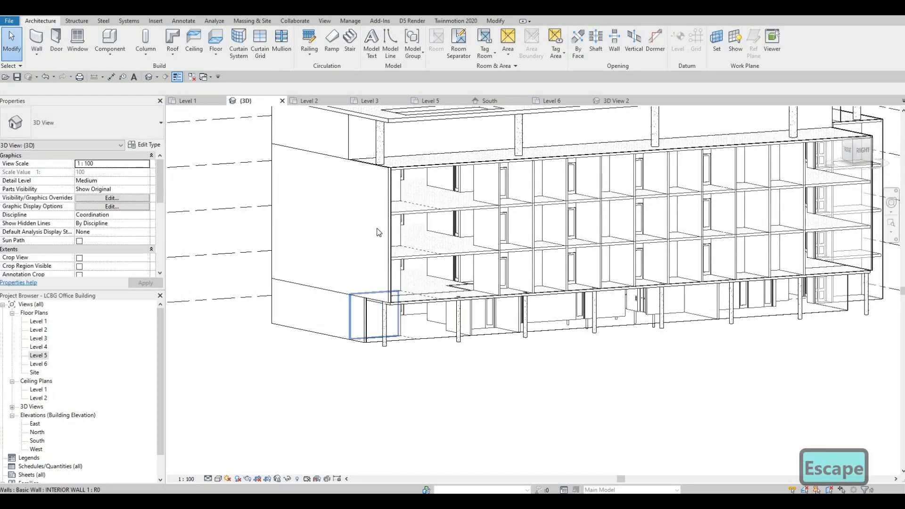
left_click(359, 255)
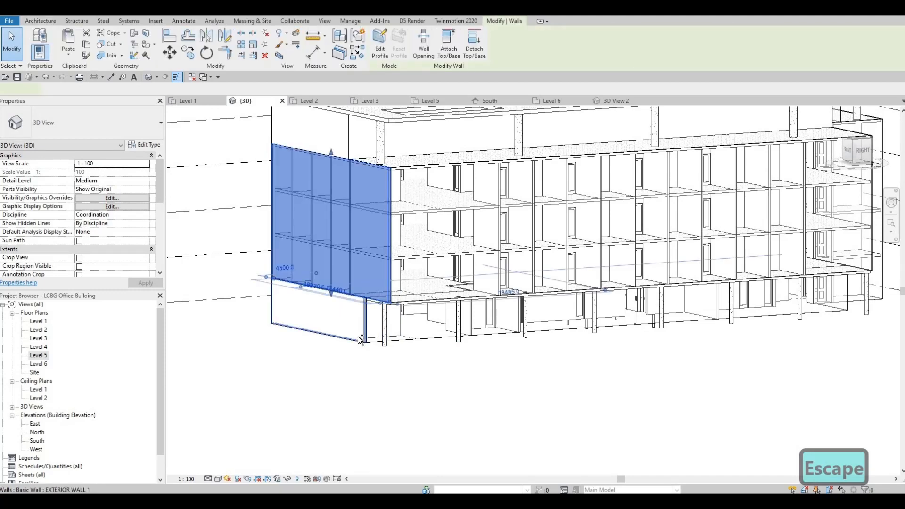
left_click(359, 341, "ctrl")
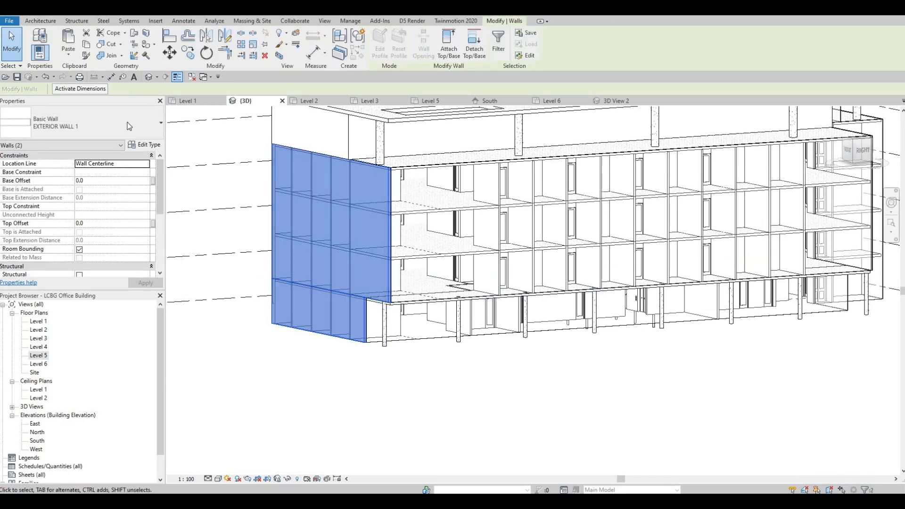
left_click(110, 132)
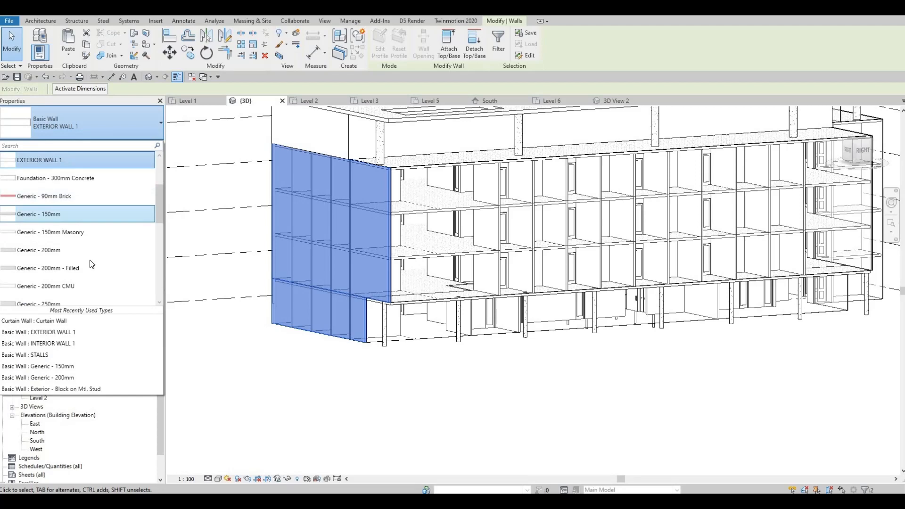
scroll(87, 264, "up", 5)
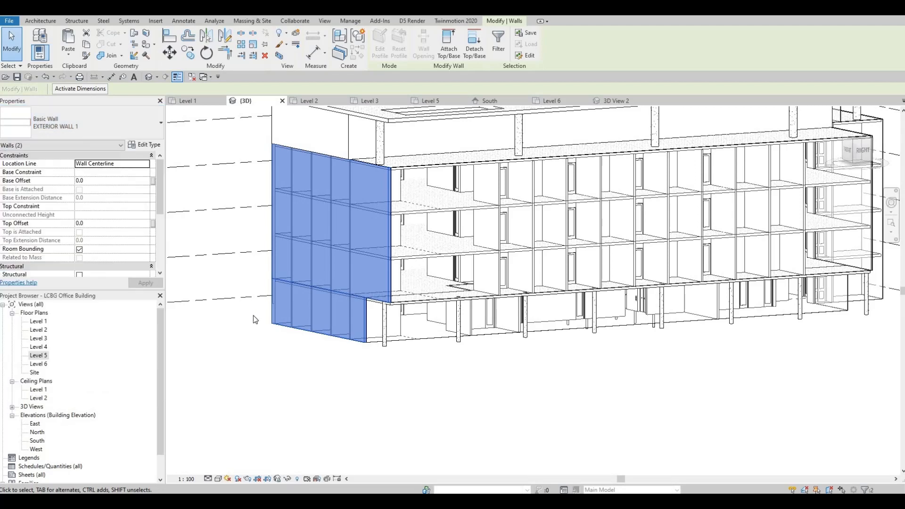
key("Escape")
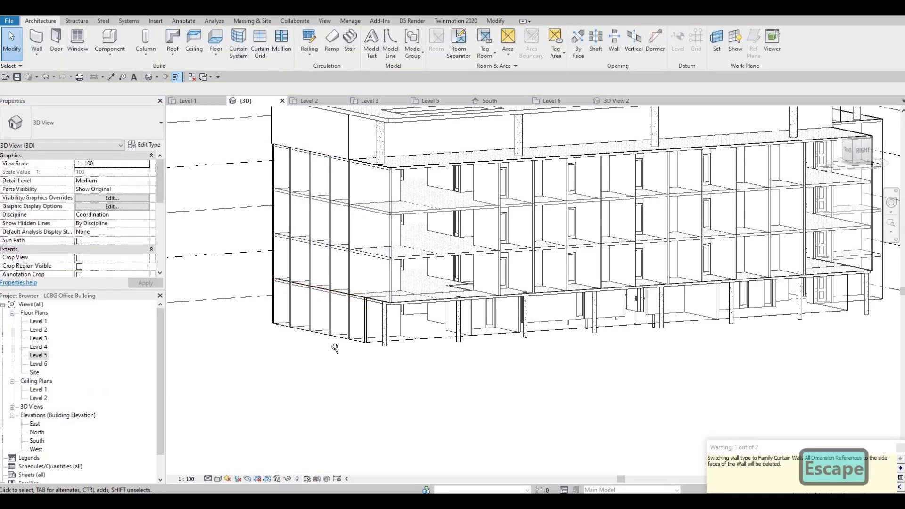
middle_click_drag(323, 351, 484, 366, "shift")
middle_click_drag(605, 350, 564, 163, "shift")
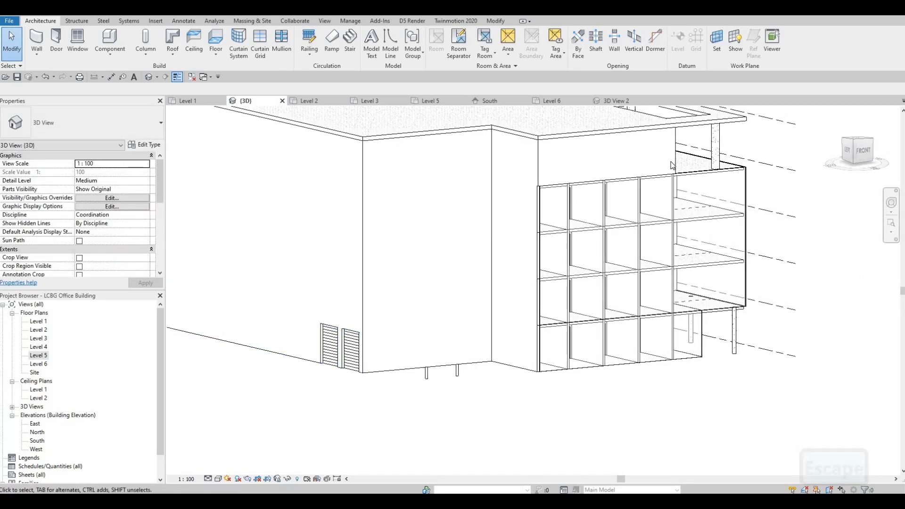
left_click(622, 175)
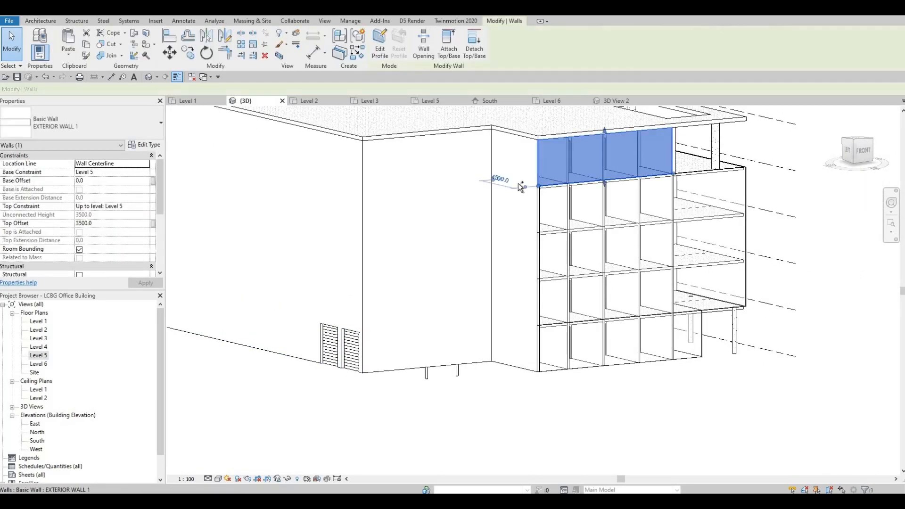
left_click(529, 141, "ctrl")
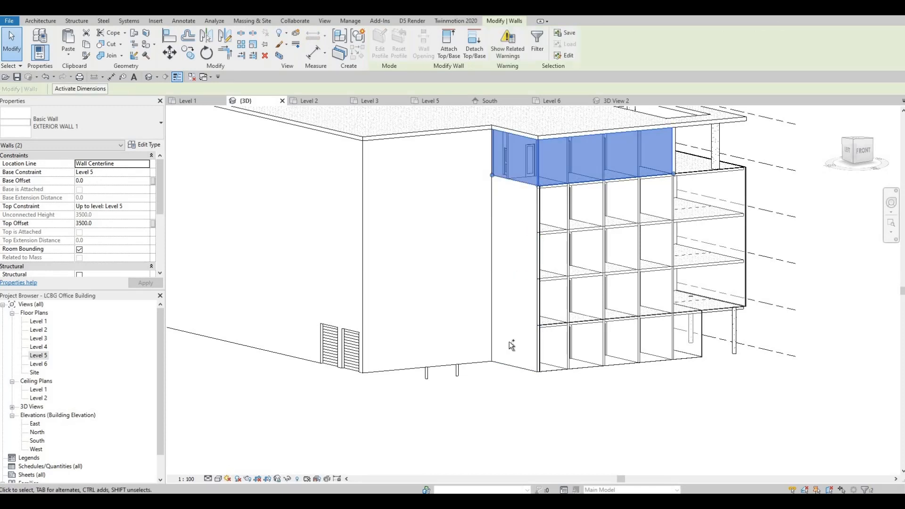
key("Escape")
key("Escape")
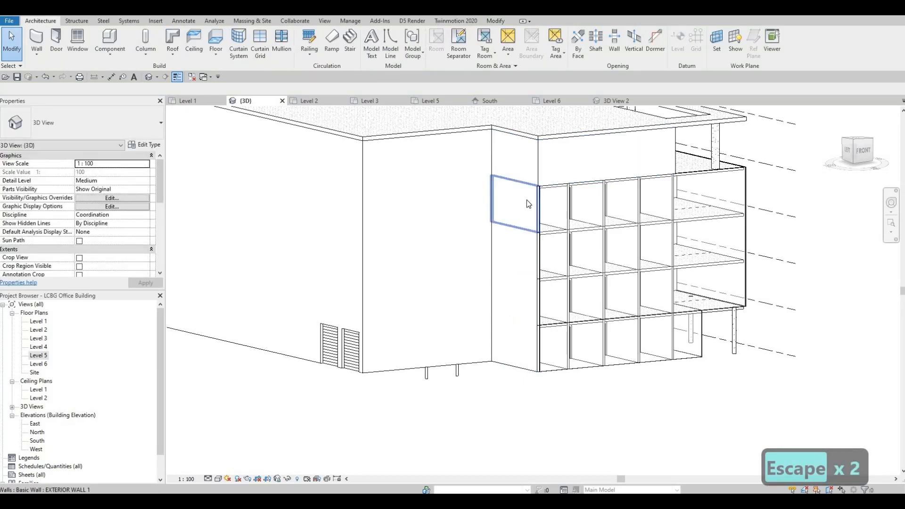
Step: Delete the four exterior wall segments stacked above the Level 1 wall at the narrow return
left_click(527, 201)
key("Delete")
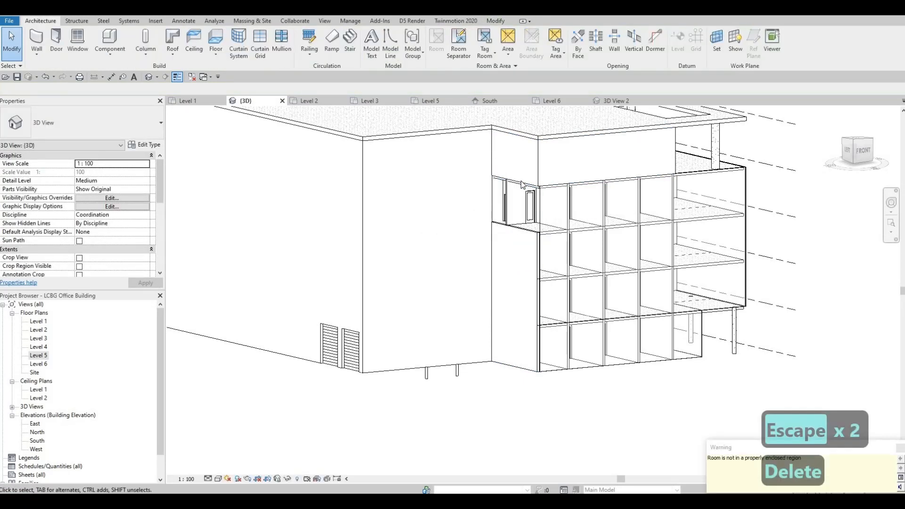
left_click(517, 230)
key("Delete")
left_click(519, 276)
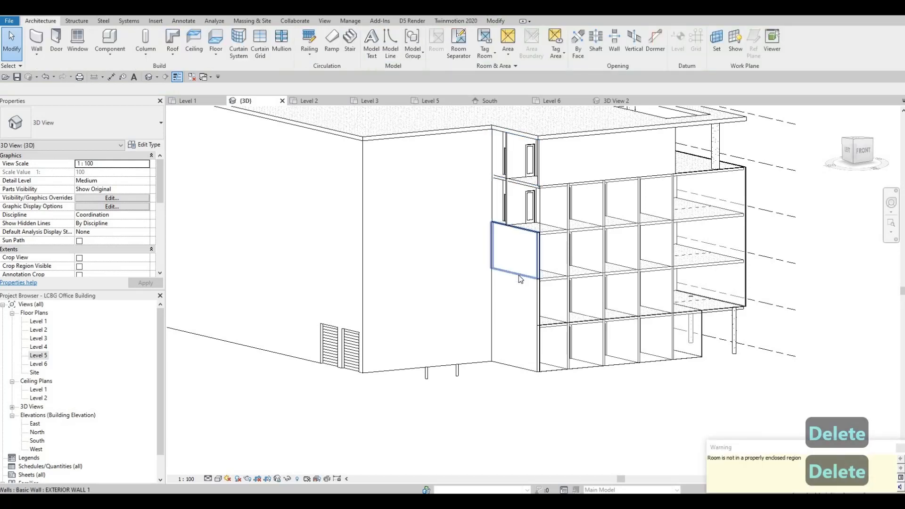
key("Delete")
left_click(512, 304)
key("Delete")
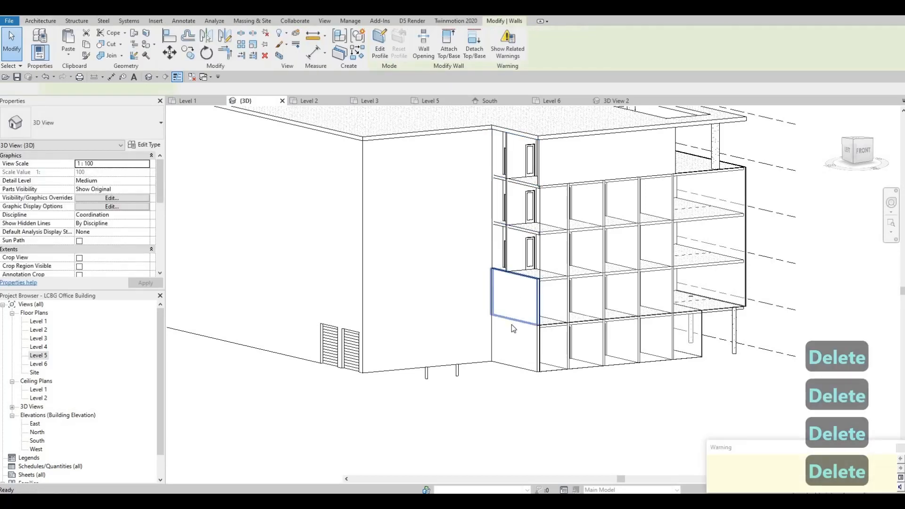
Step: Extend the remaining Level 1 wall at the narrow return by setting its top constraint to Level 6
left_click(514, 337)
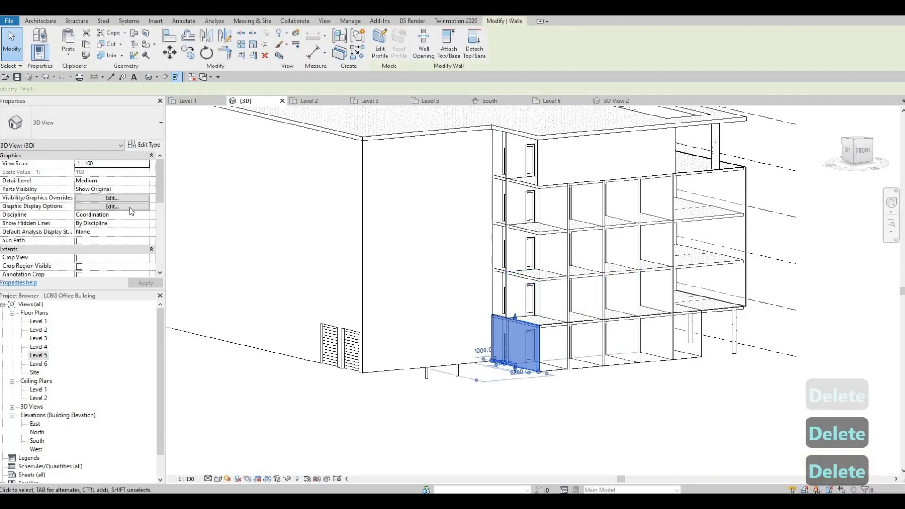
left_click(143, 207)
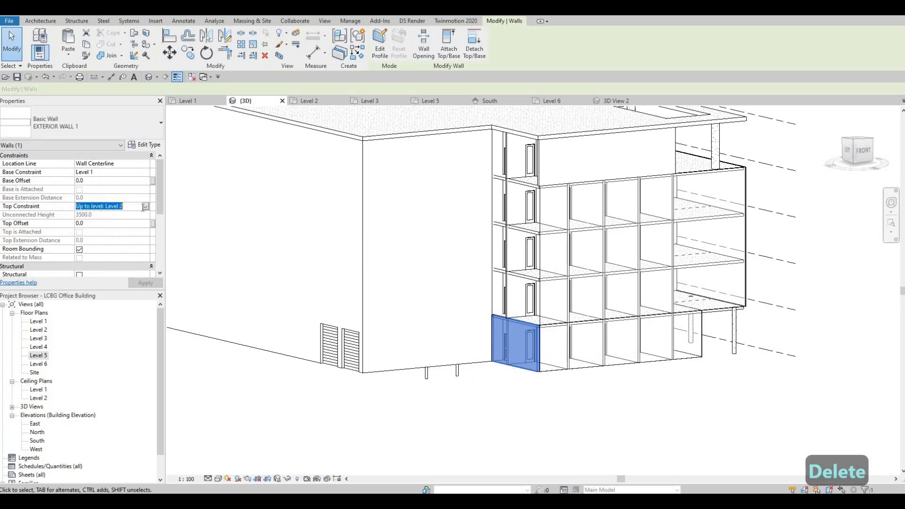
left_click(145, 206)
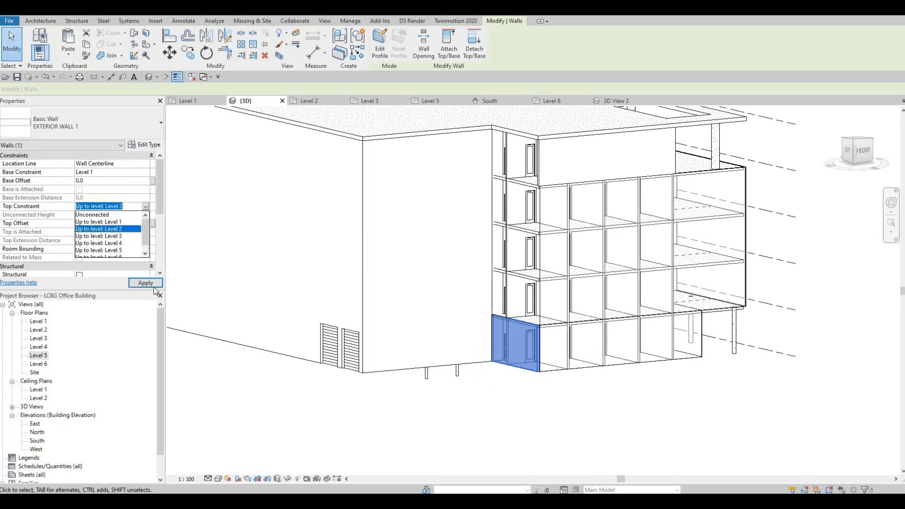
left_click(147, 283)
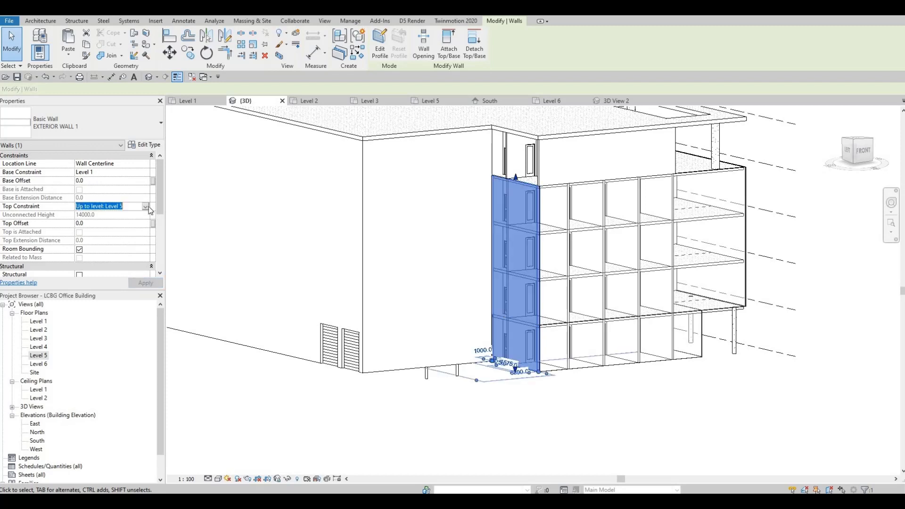
left_click(148, 207)
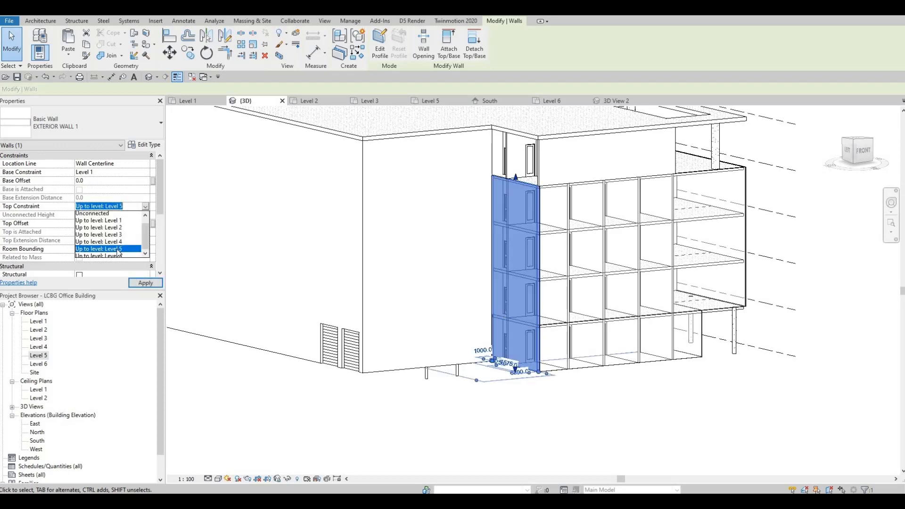
left_click(119, 255)
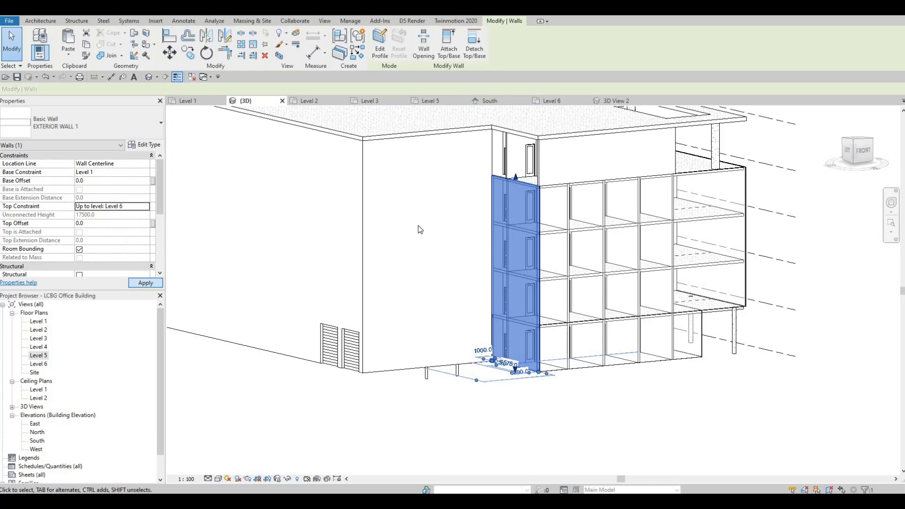
middle_click_drag(538, 153, 521, 217)
key("Escape")
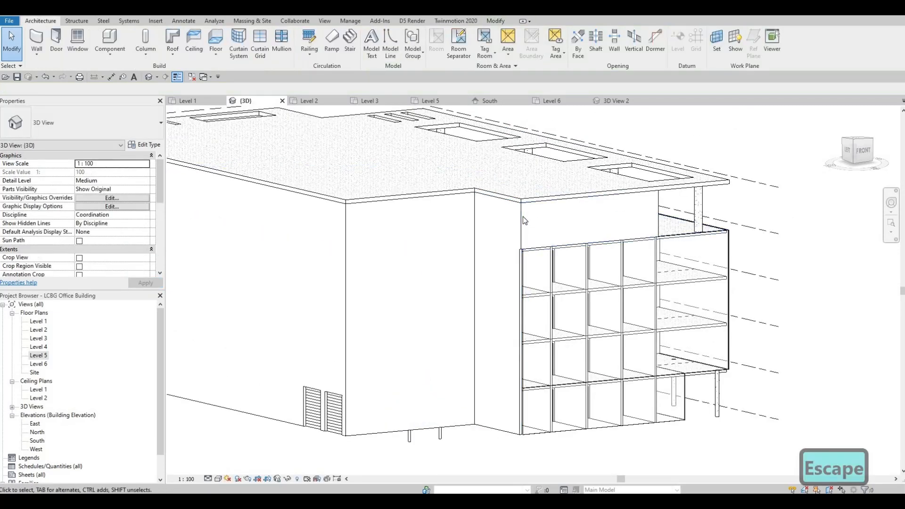
Step: Change the full-height narrow return wall and the adjoining top-floor wall to the Curtain Wall type
left_click(514, 215)
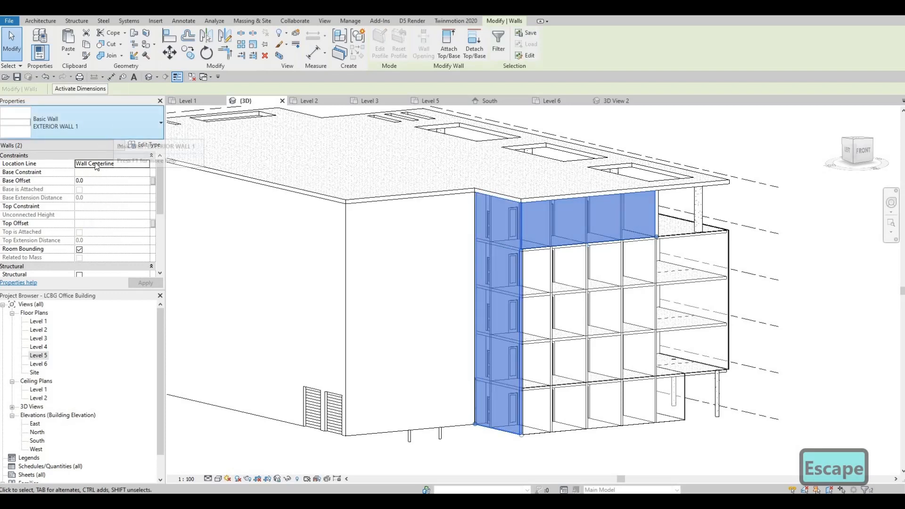
left_click(80, 124)
scroll(59, 242, "down", 5)
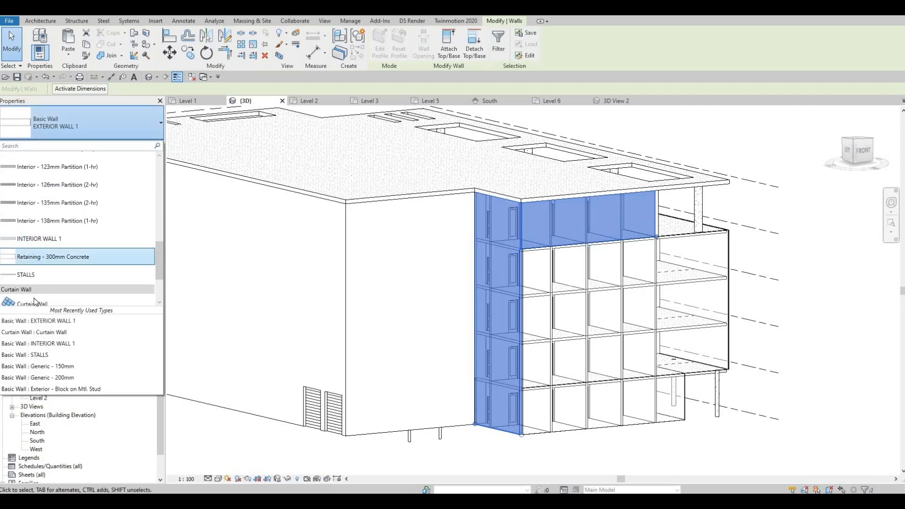
left_click(34, 300)
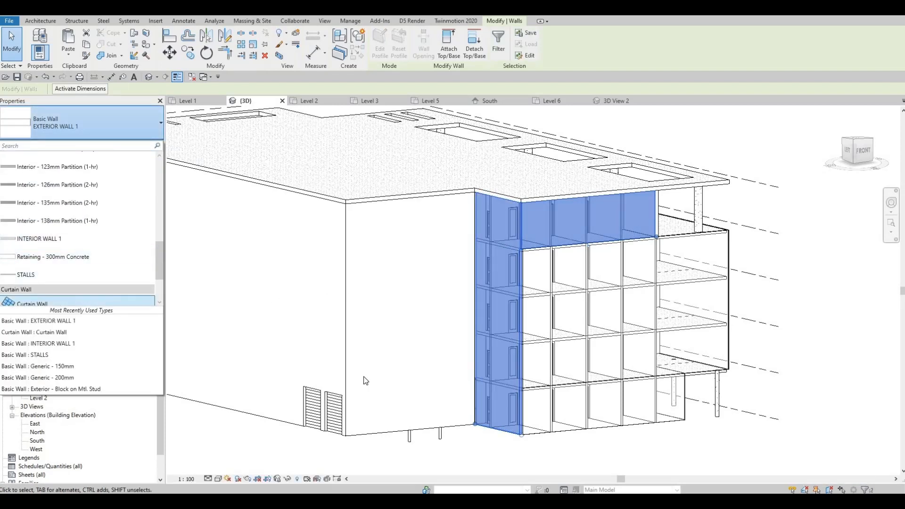
key("Escape")
Step: Change the full-height exterior wall between the narrow return and the louvred corner to the Curtain Wall type
left_click(362, 434)
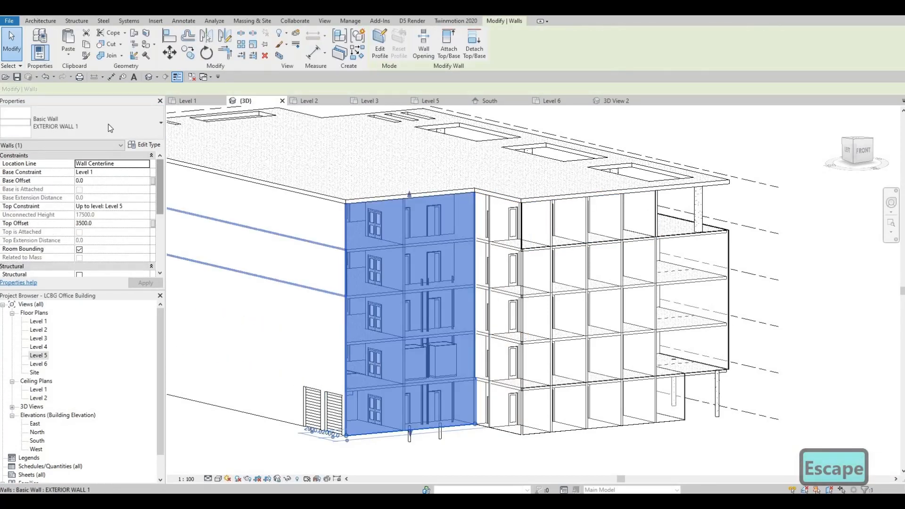
left_click(110, 129)
scroll(105, 238, "down", 2)
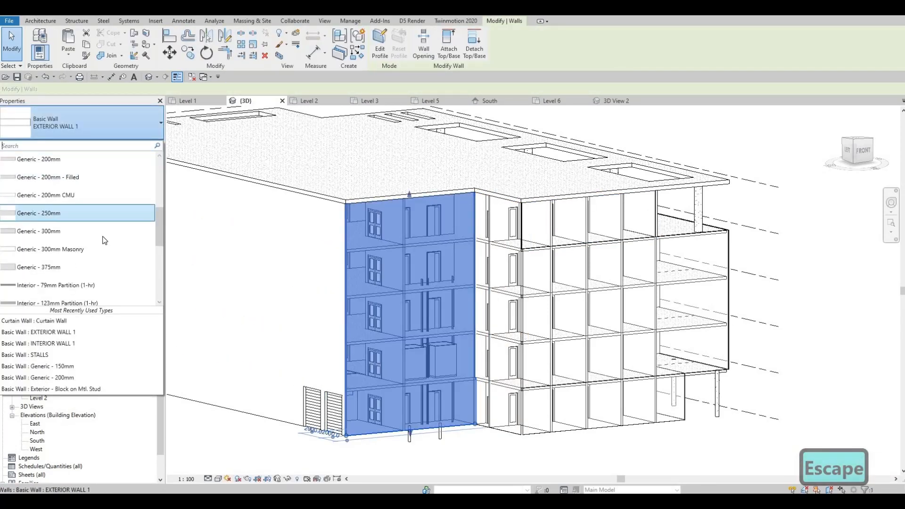
scroll(102, 248, "down", 4)
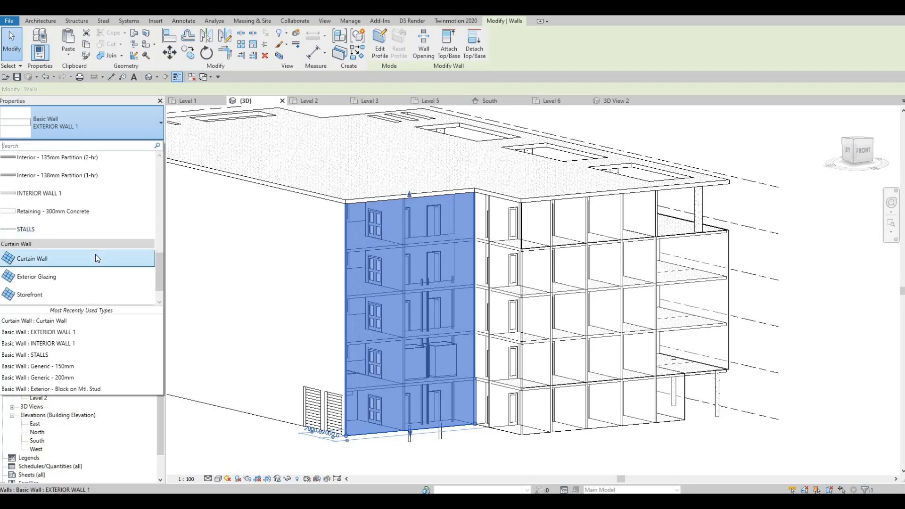
left_click(95, 258)
key("Escape")
Step: Delete the long exterior walls on Levels 3, 4 and 5 of the side facade above the two louvred doors
middle_click_drag(367, 288, 213, 270, "shift")
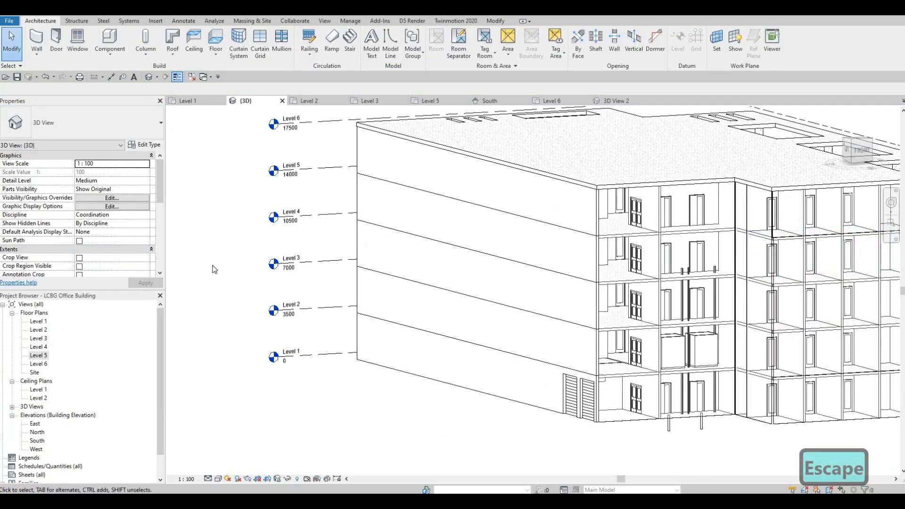
left_click(594, 230)
middle_click_drag(685, 205, 586, 289, "shift")
key("Escape")
key("Escape")
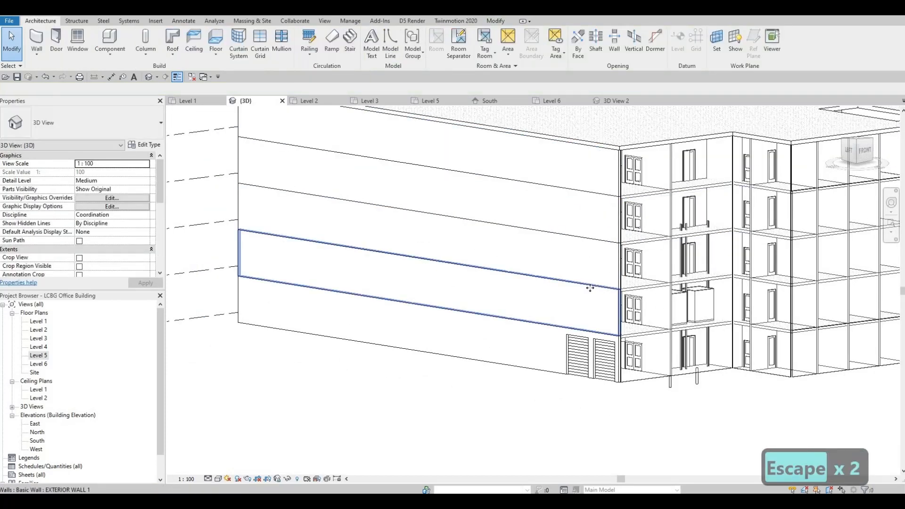
left_click(588, 288)
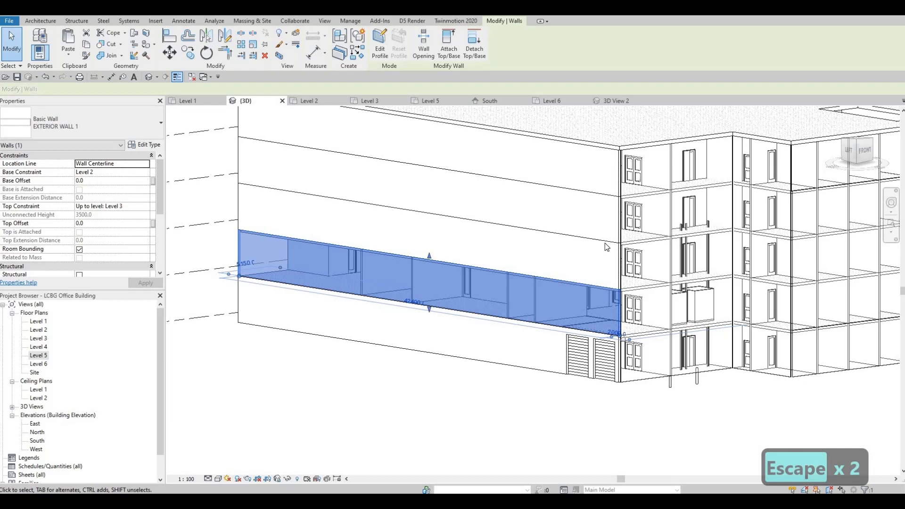
key("Escape")
left_click(605, 232)
key("Delete")
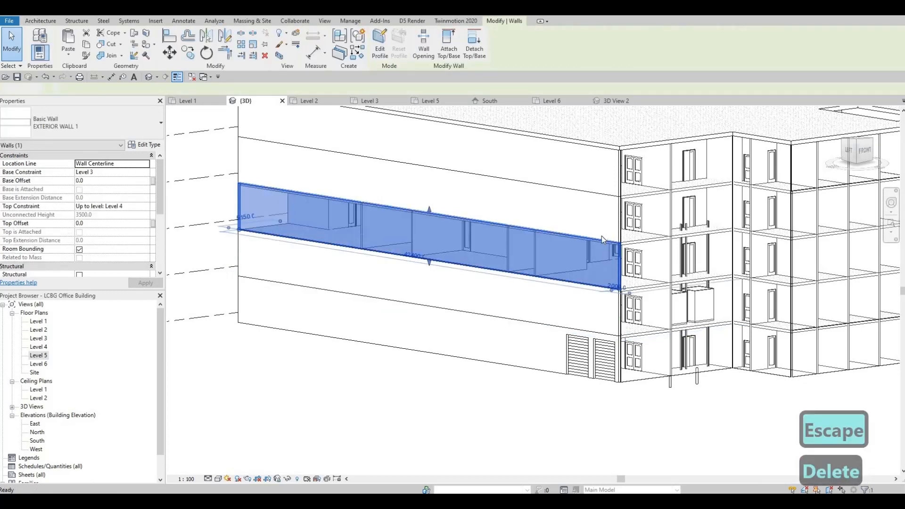
left_click(604, 206)
key("Delete")
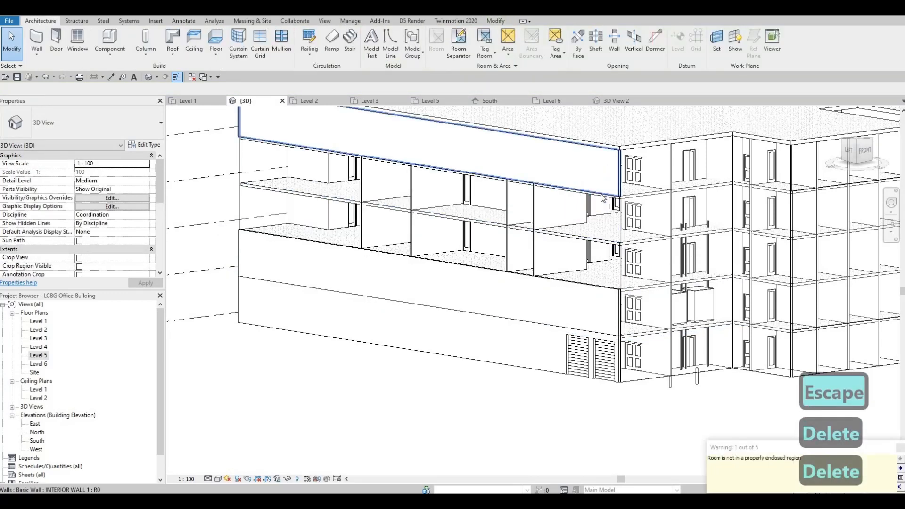
left_click(589, 209)
key("Delete")
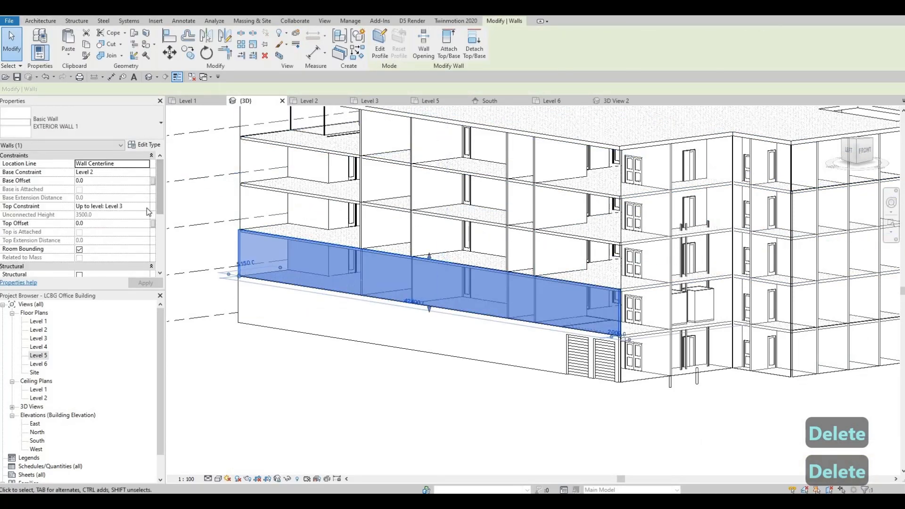
Step: Set the long Level 2 side wall's top constraint to Level 6 and change it to the Curtain Wall type
left_click(146, 208)
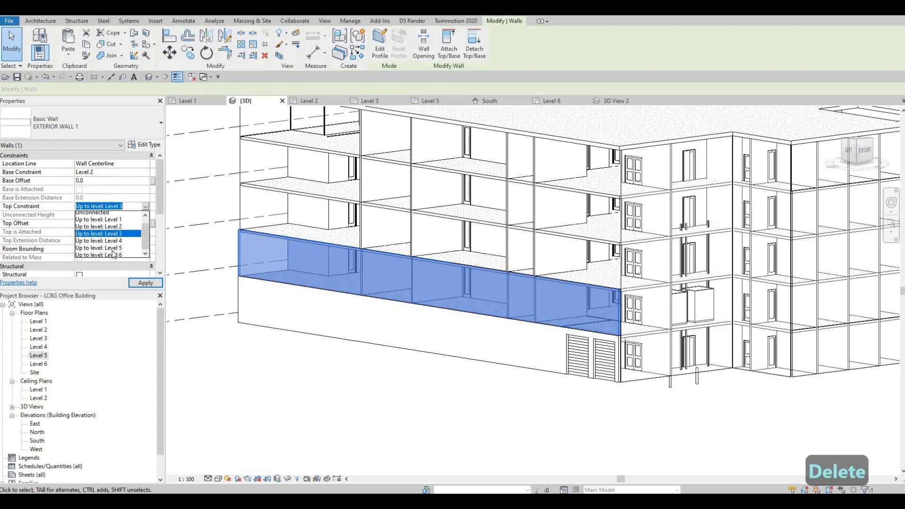
left_click(113, 255)
left_click(144, 283)
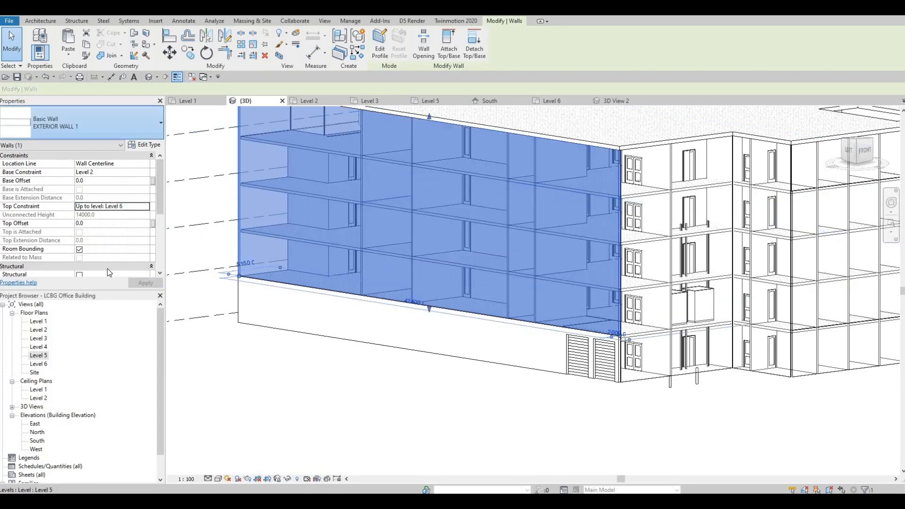
left_click(94, 123)
scroll(71, 264, "down", 4)
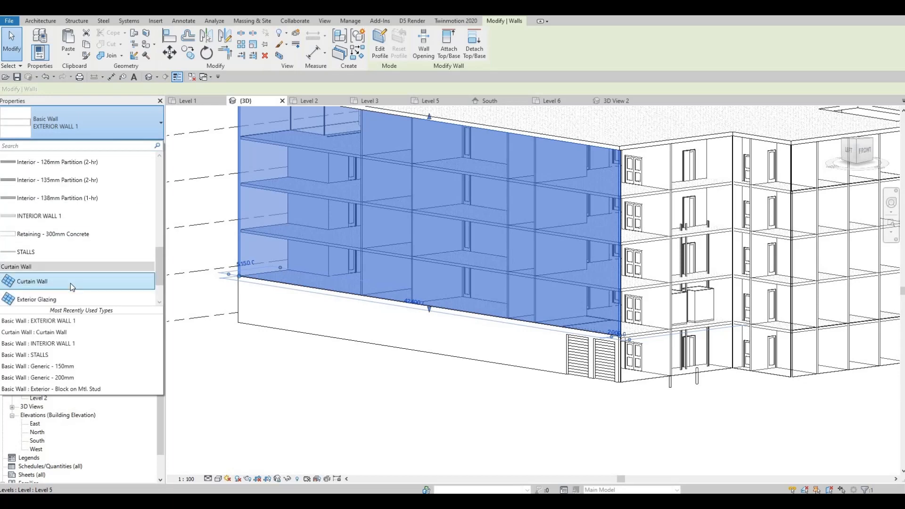
left_click(70, 283)
key("Escape")
key("Escape")
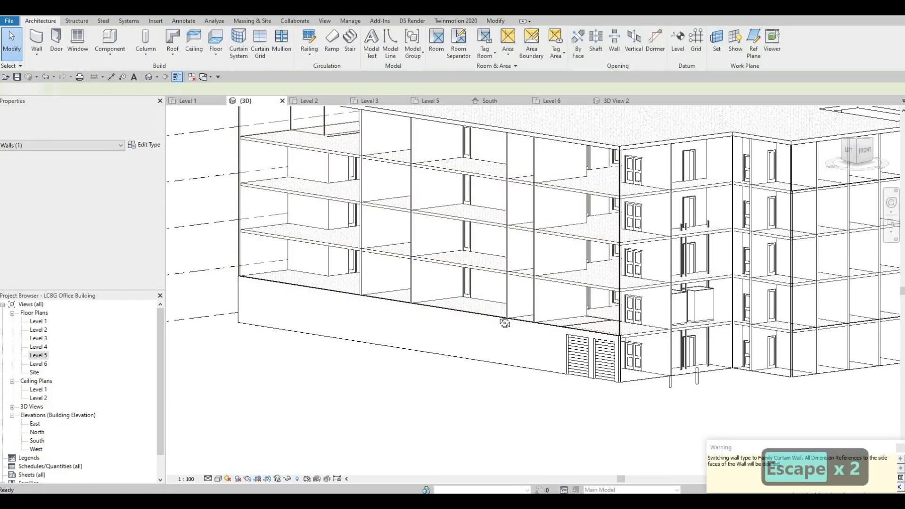
Step: Select the Level 1 side wall holding the two louvred doors and open the Level 1 floor plan at the Service room
middle_click_drag(505, 323, 431, 319, "shift")
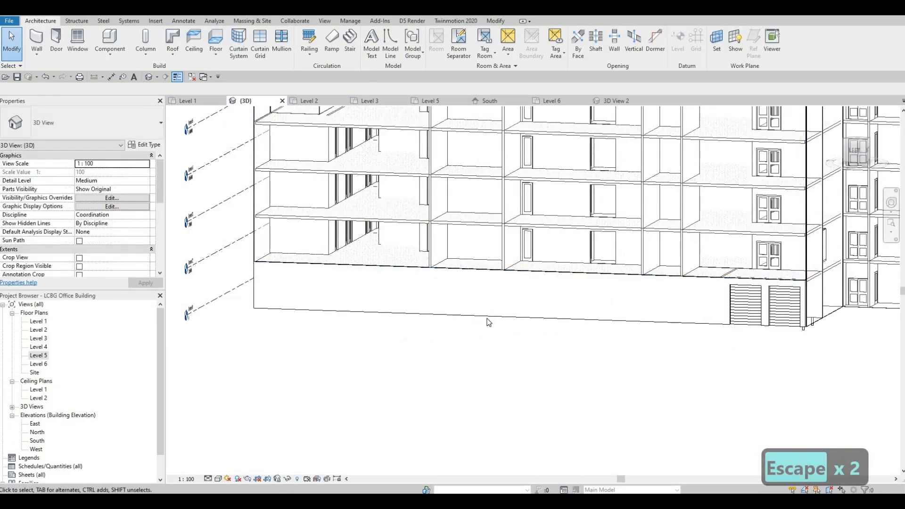
left_click(706, 313)
scroll(726, 306, "up", 2)
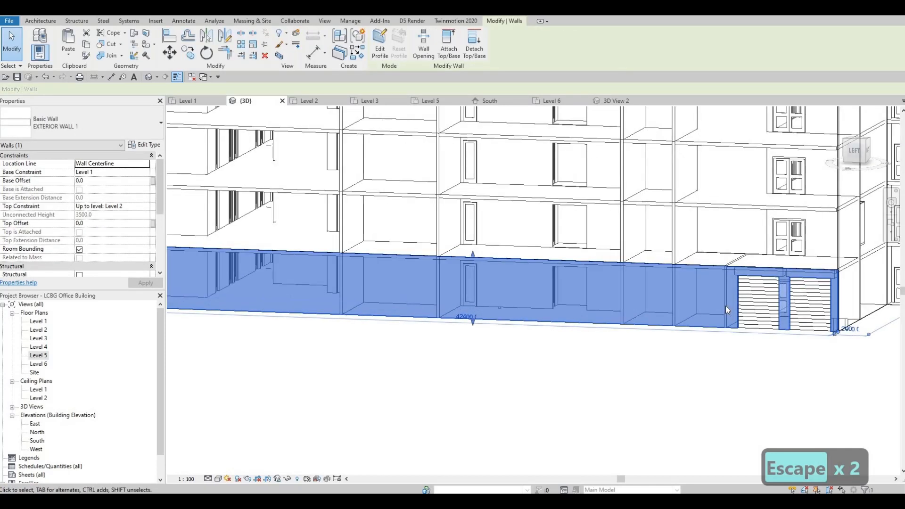
scroll(726, 307, "up", 1)
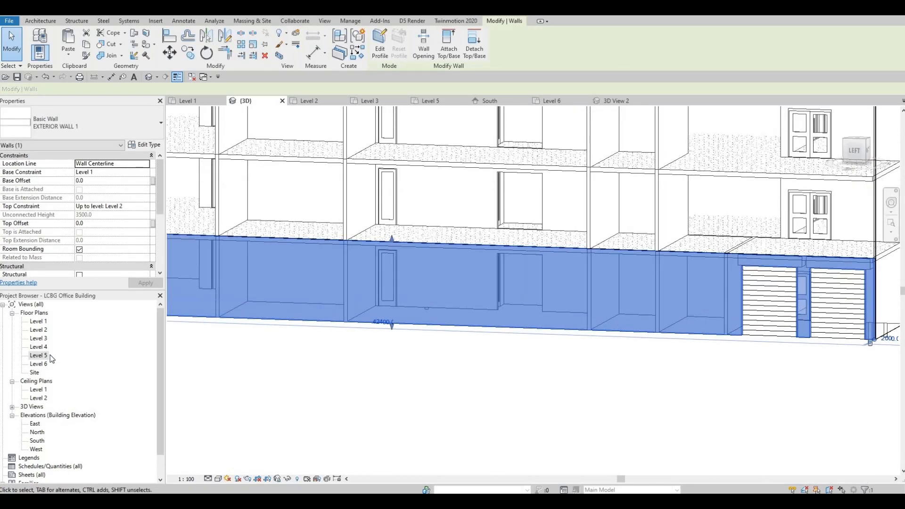
double_click(39, 321)
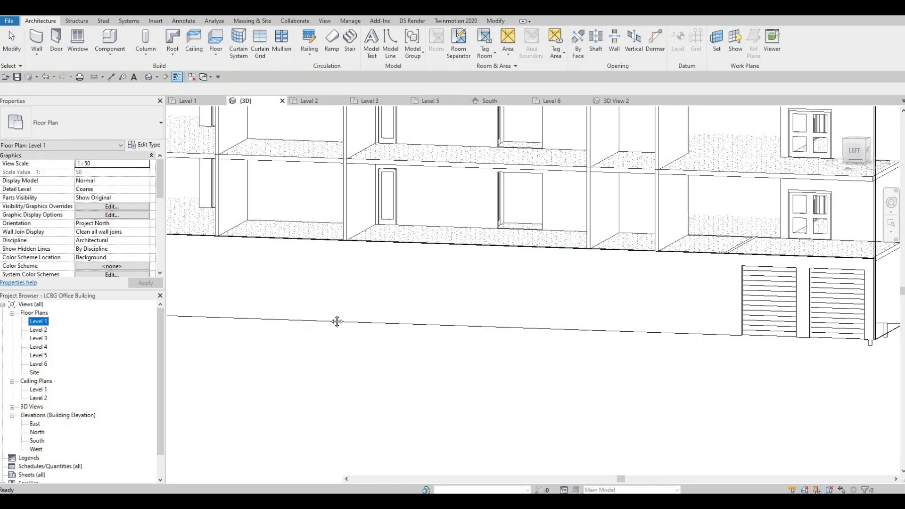
scroll(373, 287, "up", 6)
key("Escape")
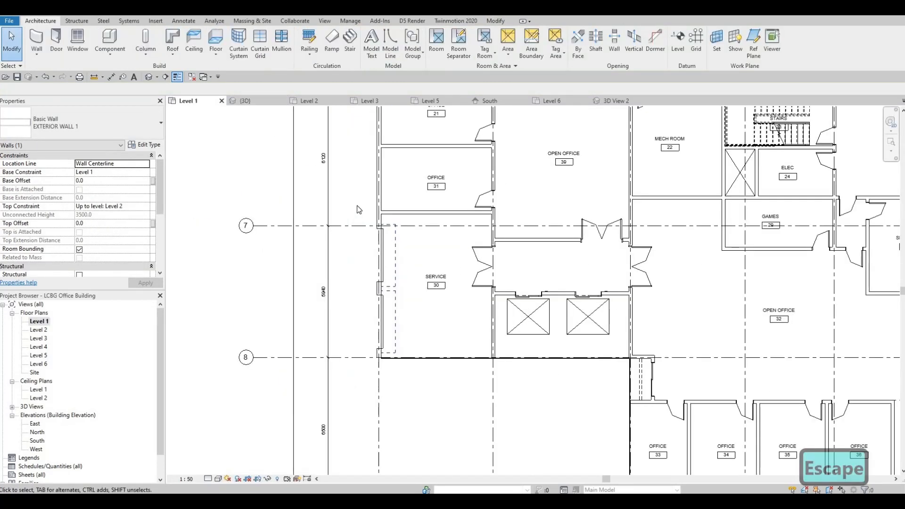
Step: Split the Level 1 exterior side wall on the Service room side of the partition between Office 31 and Service 30
scroll(357, 222, "up", 4)
middle_click_drag(355, 232, 360, 314)
key("Escape")
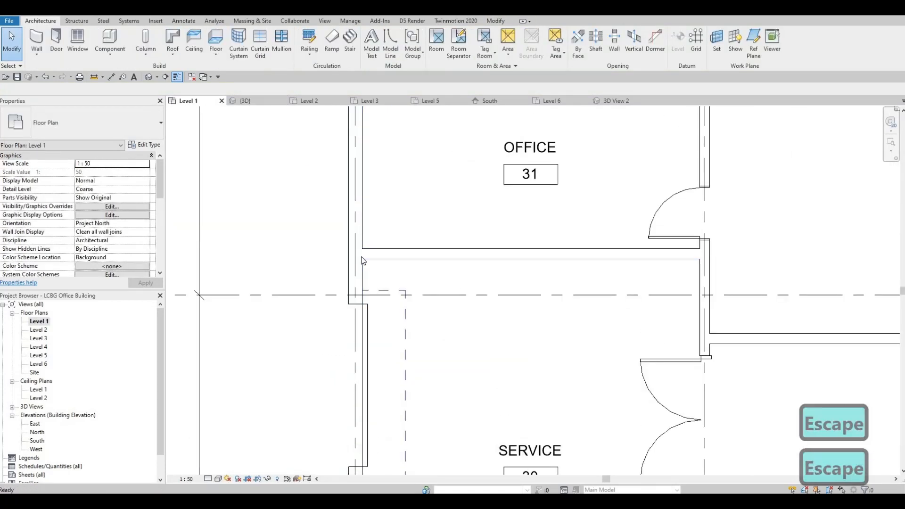
key("s")
key("l")
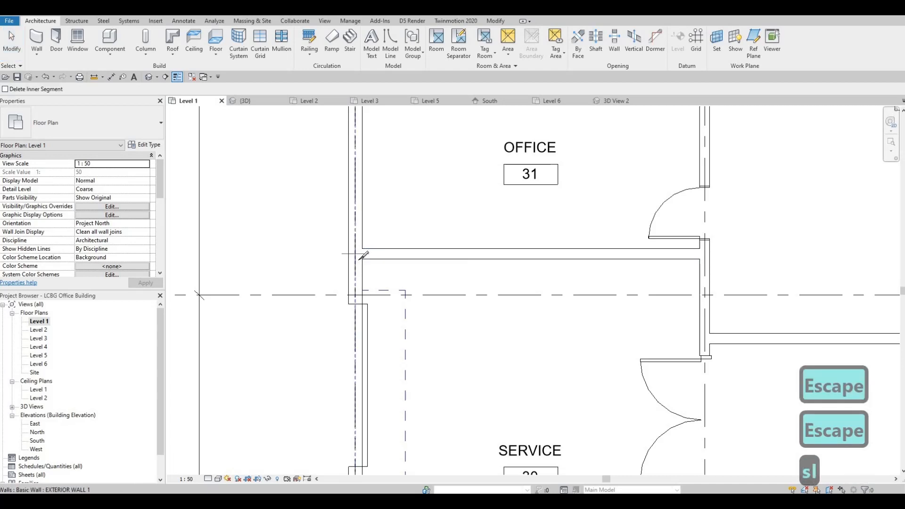
scroll(373, 258, "up", 2)
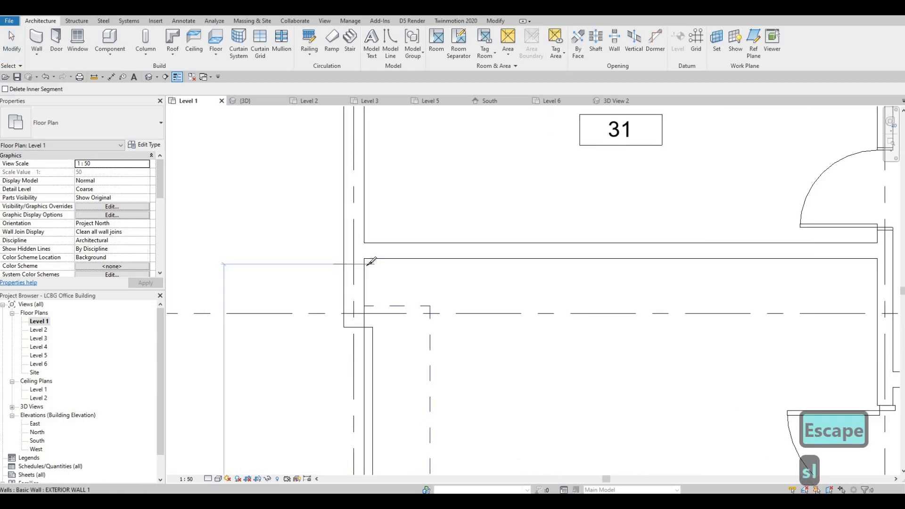
scroll(355, 279, "up", 2)
key("Escape")
key("Escape")
key("Escape")
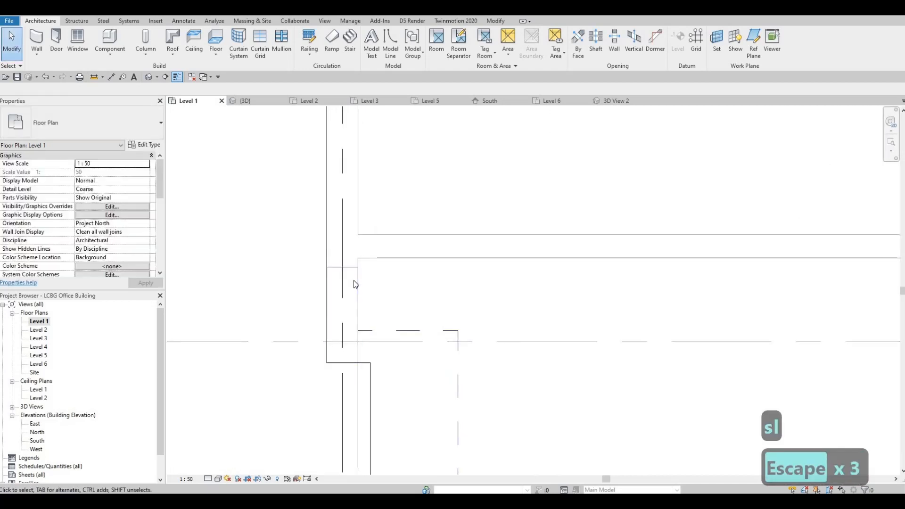
key("s")
key("Escape")
key("Escape")
key("a")
key("l")
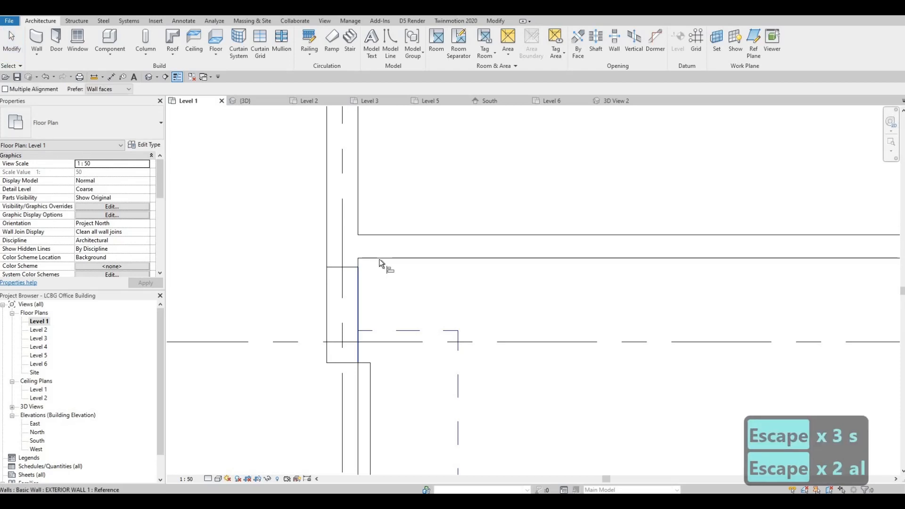
key("Escape")
key("Escape")
Step: Try to shift the exterior wall segment's end at the split into line with the Office 31 partition
scroll(353, 266, "up", 1)
left_click(344, 264)
key("Escape")
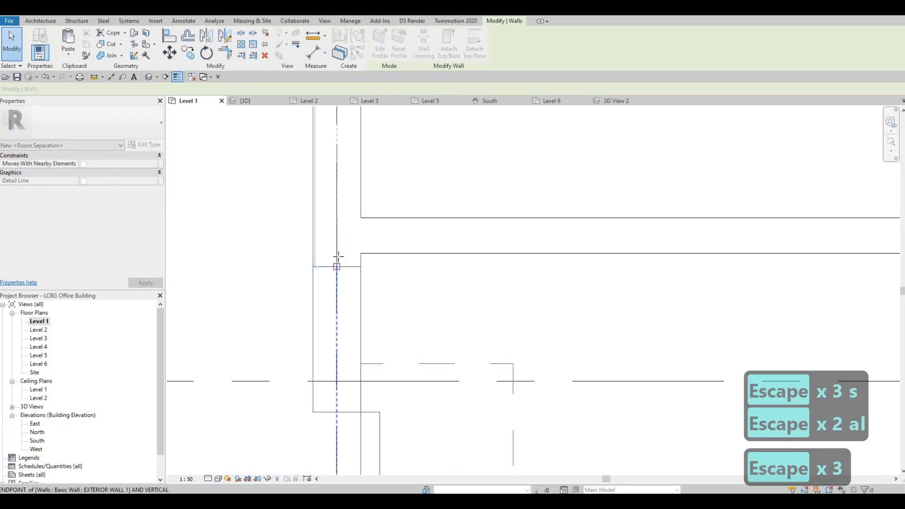
left_click(352, 283)
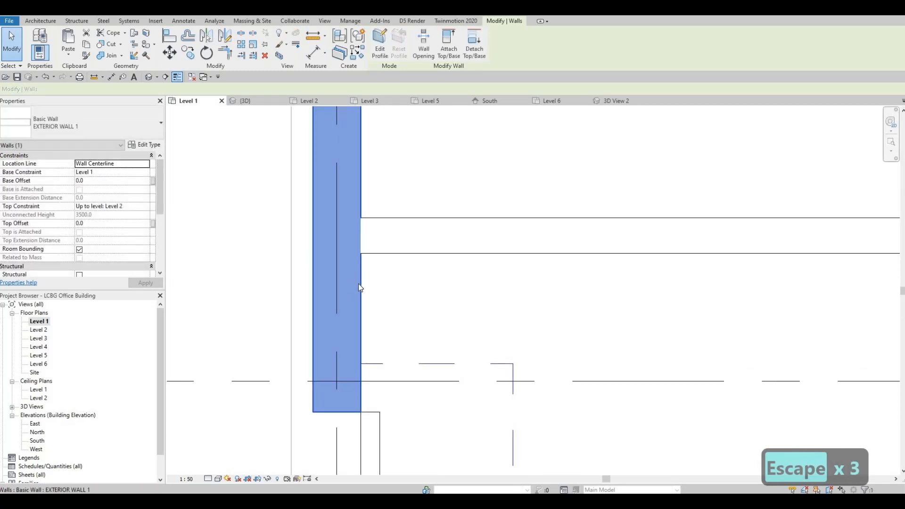
key("Escape")
key("Escape")
scroll(357, 285, "down", 1)
scroll(361, 304, "down", 3)
key("Escape")
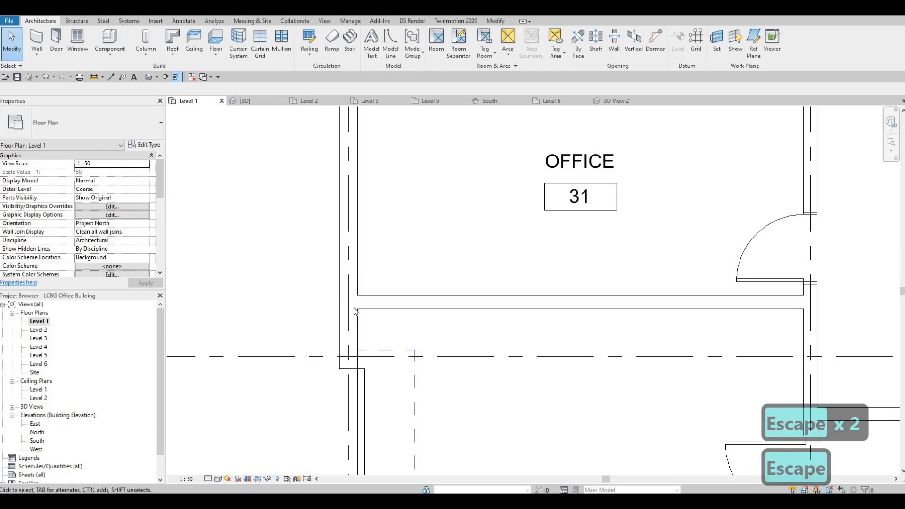
Step: Try splitting the Level 1 exterior side wall at the Service-side face of the partition between Office 31 and Service 30
key("Escape")
key("s")
key("l")
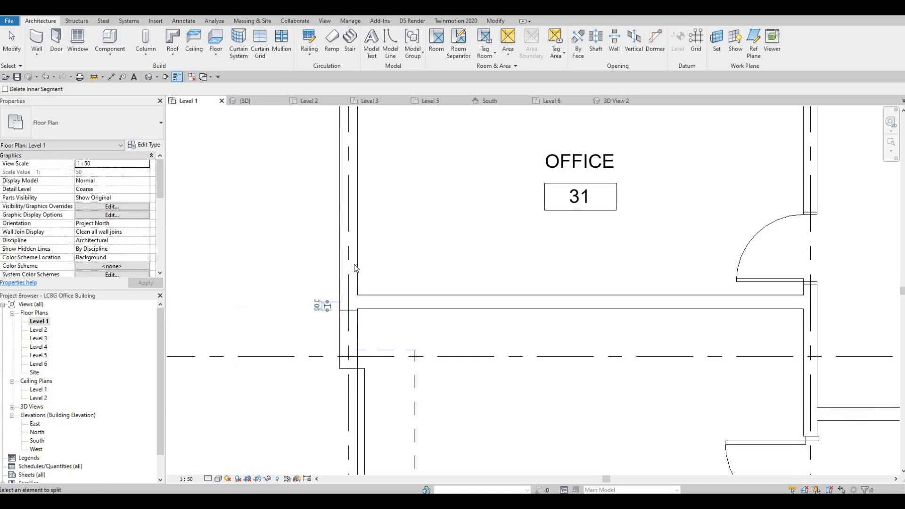
key("Escape")
key("Escape")
left_click(346, 296)
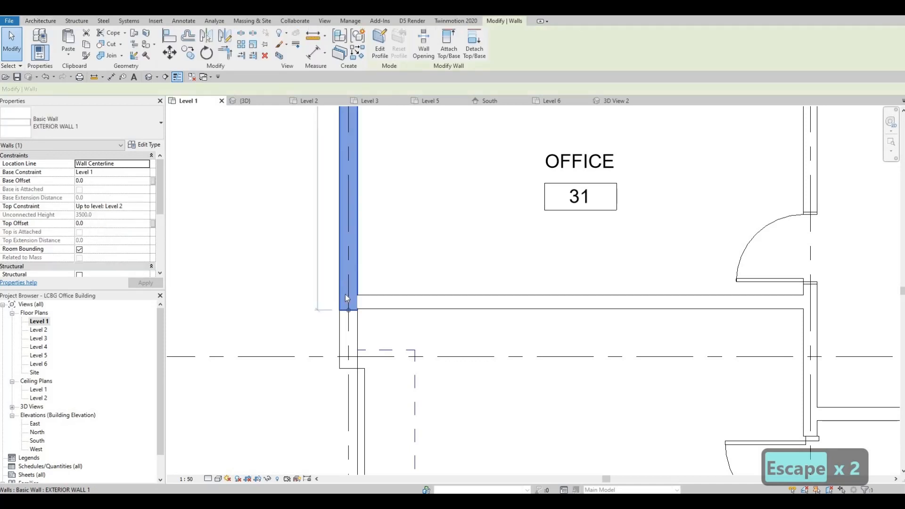
key("Escape")
key("Escape")
scroll(351, 311, "up", 1)
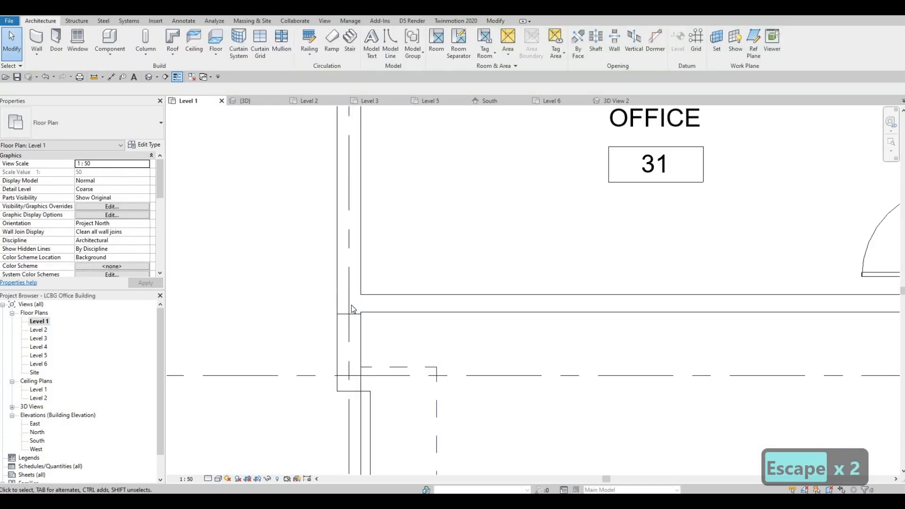
key("ctrl+z")
Step: Split the Level 1 exterior side wall next to the Office 31 face of the partition shared with the Service room
scroll(352, 304, "down", 1)
key("s")
key("l")
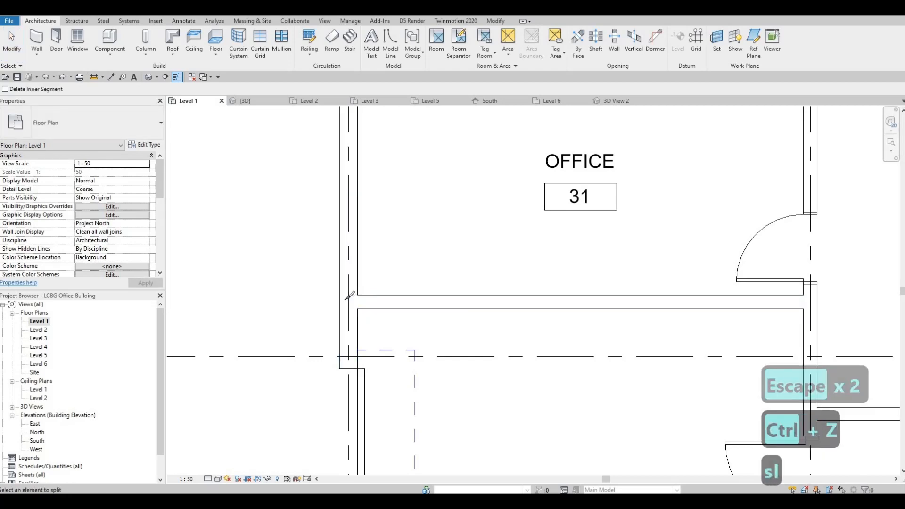
scroll(351, 294, "up", 2)
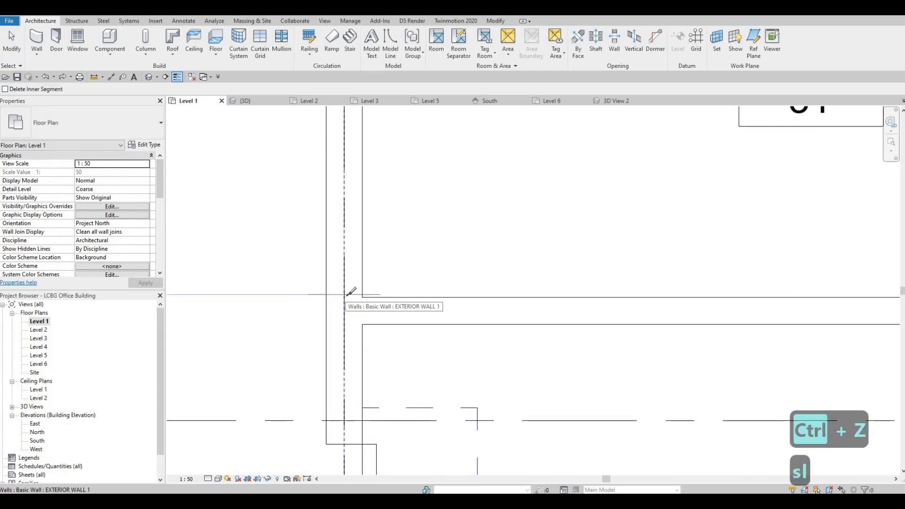
left_click(346, 296)
key("Escape")
key("Escape")
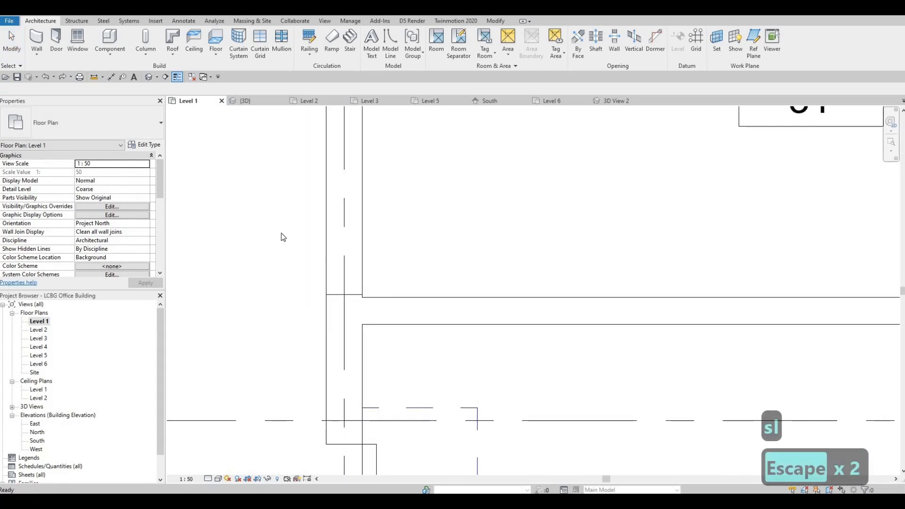
Step: Change the split-off side wall segment along Office 31 to the Curtain Wall type and view the facade in 3D
left_click(327, 228)
left_click(118, 132)
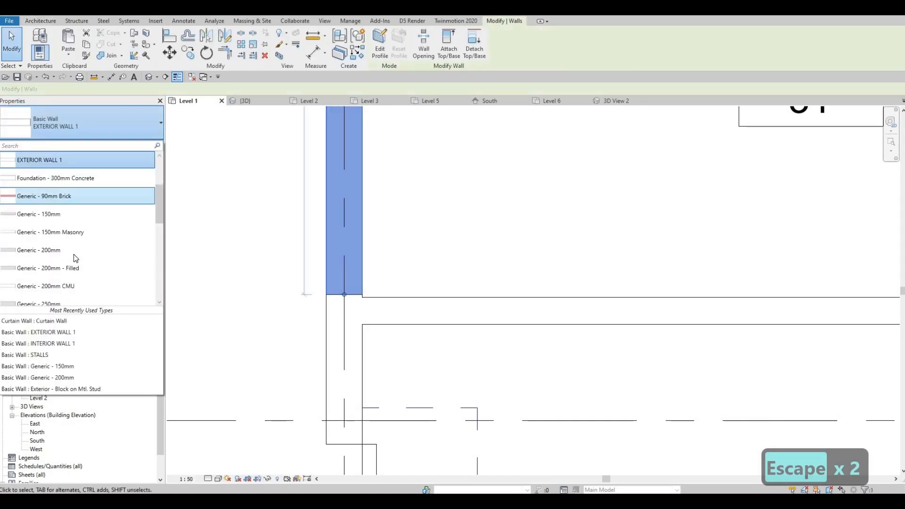
scroll(74, 254, "down", 5)
left_click(70, 262)
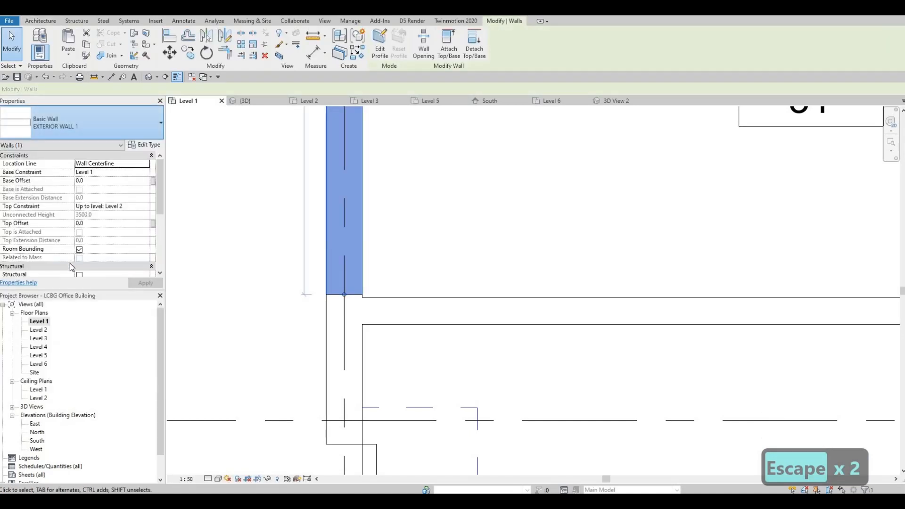
key("Escape")
key("Escape")
scroll(361, 327, "down", 6)
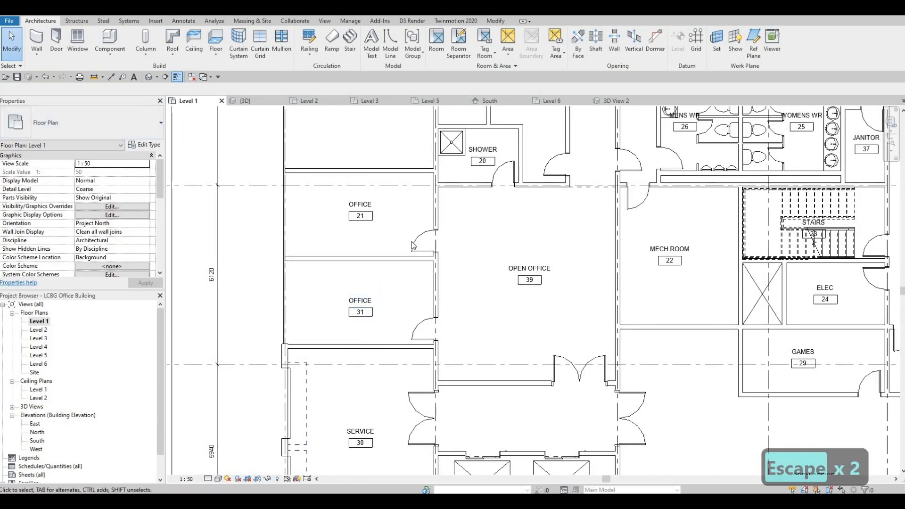
left_click(149, 76)
middle_click_drag(413, 327, 470, 328, "shift")
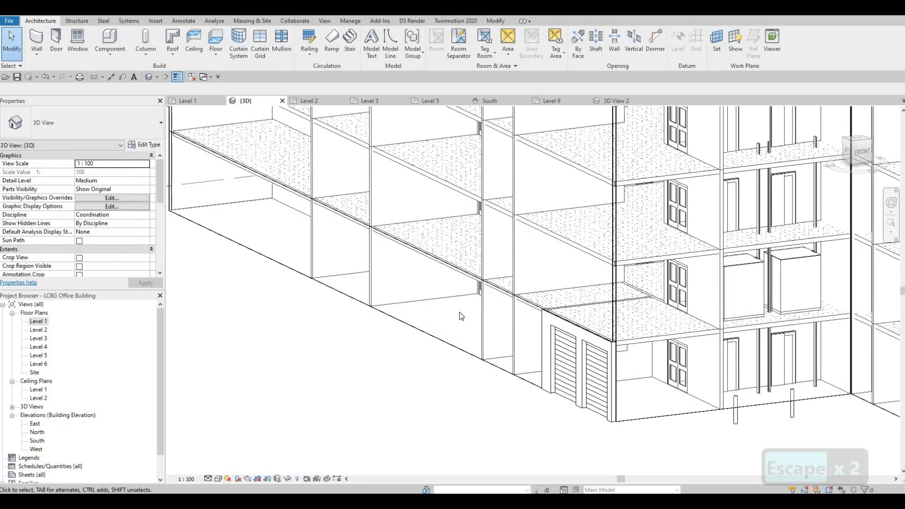
scroll(450, 309, "down", 2)
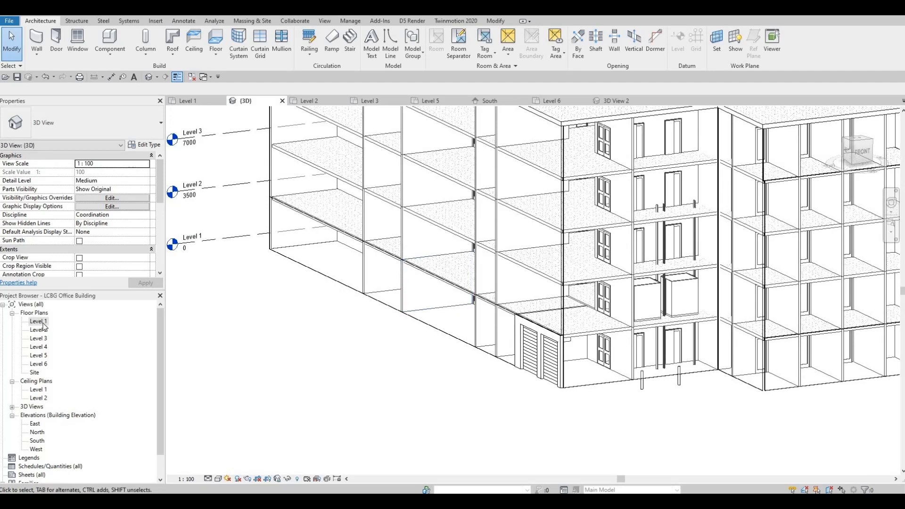
Step: In the Level 1 floor plan, extend the grid 1 curtain wall's end past the side curtain wall at the building corner
scroll(355, 417, "down", 5)
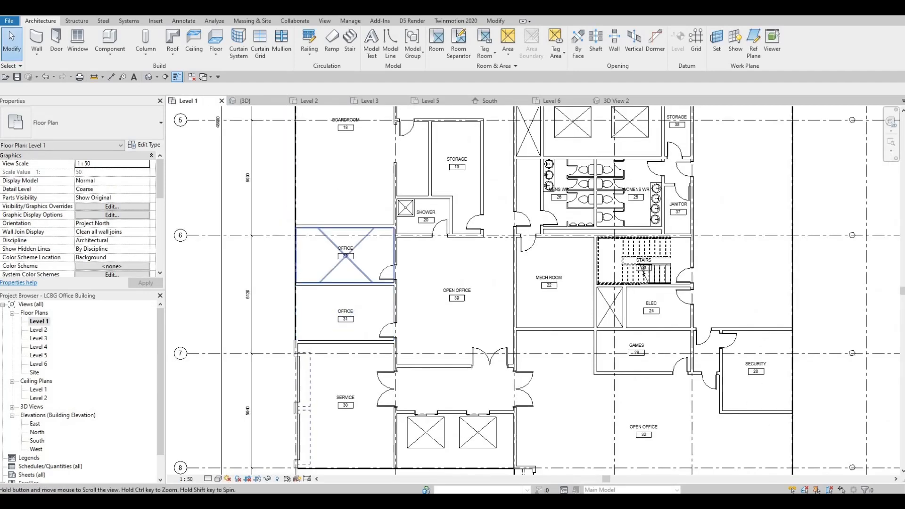
scroll(322, 311, "up", 8)
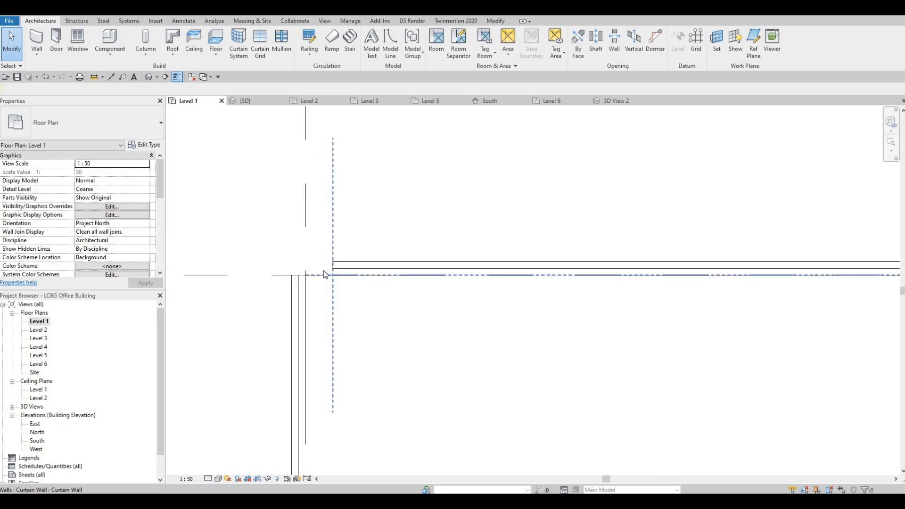
left_click(324, 272)
left_click_drag(275, 273, 280, 275)
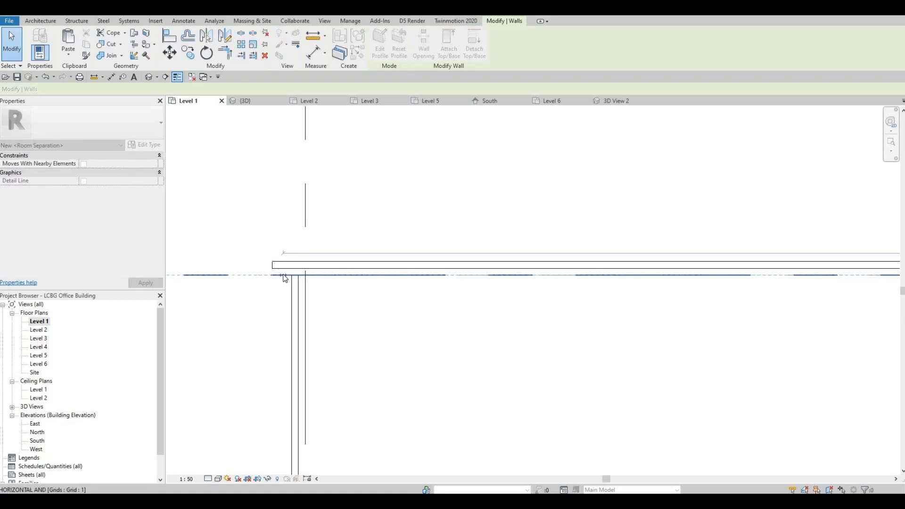
middle_click_drag(302, 275, 249, 257)
scroll(245, 260, "down", 3)
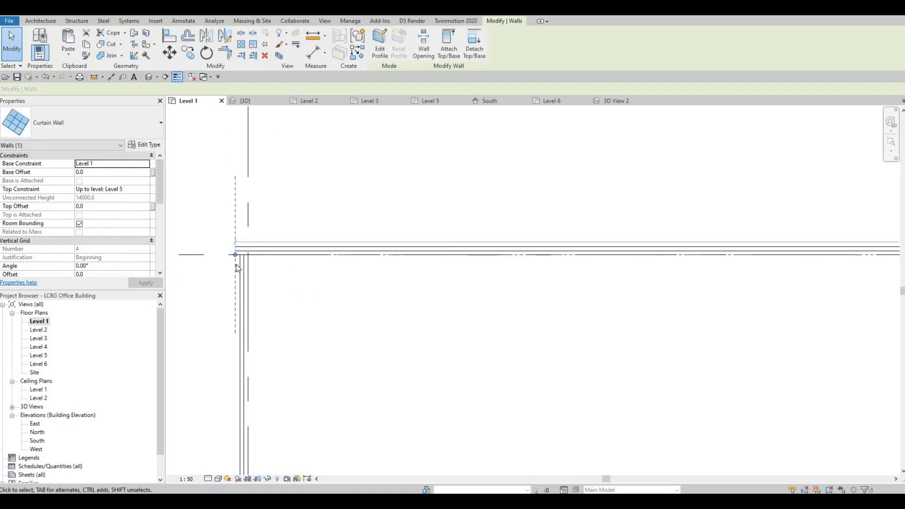
scroll(289, 281, "up", 3)
key("Escape")
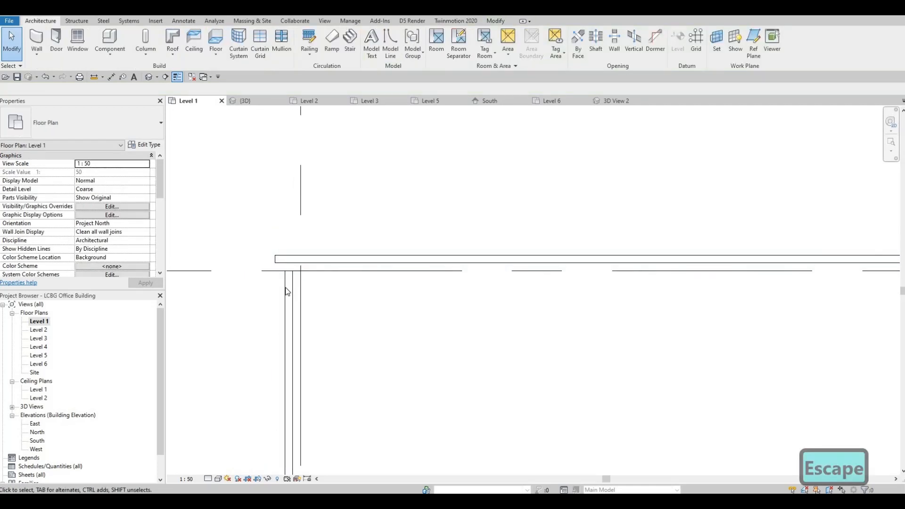
Step: Extend the side curtain wall's end to meet the inner face of the grid 1 curtain wall
left_click(301, 276)
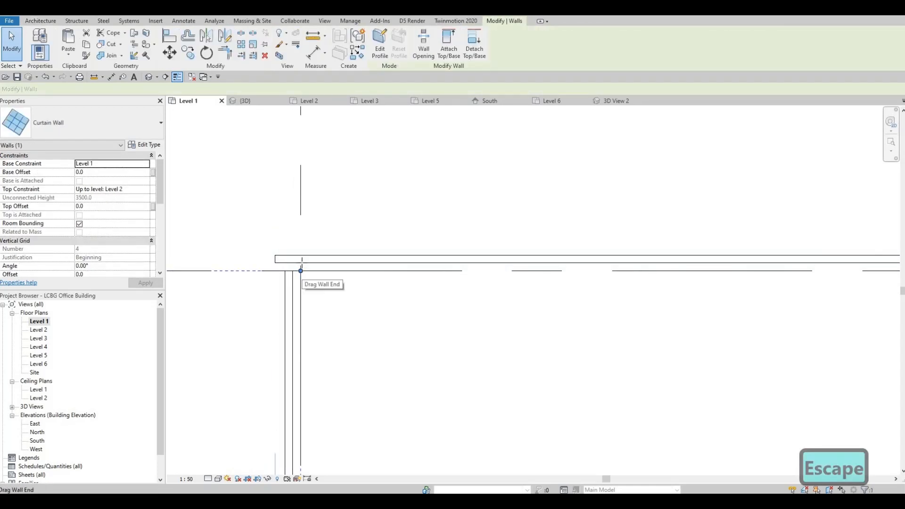
left_click_drag(301, 271, 302, 263)
key("Escape")
key("Escape")
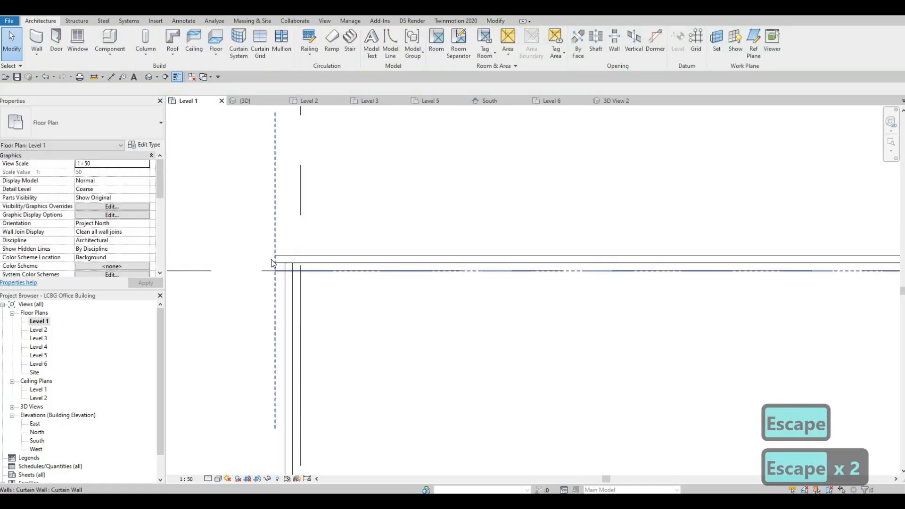
Step: Trim the grid 1 curtain wall's end flush with the outer face of the side curtain wall
left_click(276, 269)
left_click_drag(280, 269, 280, 270)
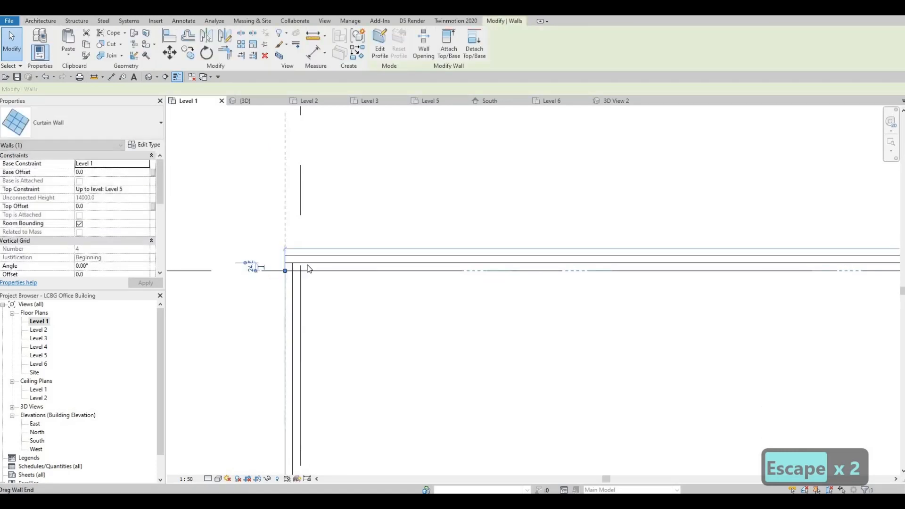
key("Escape")
key("Escape")
Step: At the opposite corner, extend the grid 1 curtain wall's end flush with the outer face of the perpendicular curtain wall
scroll(307, 270, "down", 2)
scroll(438, 278, "down", 2)
middle_click_drag(559, 311, 503, 305)
scroll(195, 245, "down", 2)
middle_click_drag(195, 245, 312, 258)
scroll(312, 258, "down", 1)
middle_click_drag(873, 313, 384, 272)
scroll(385, 271, "down", 2)
middle_click_drag(599, 255, 580, 263)
scroll(604, 233, "up", 6)
middle_click_drag(604, 234, 612, 207)
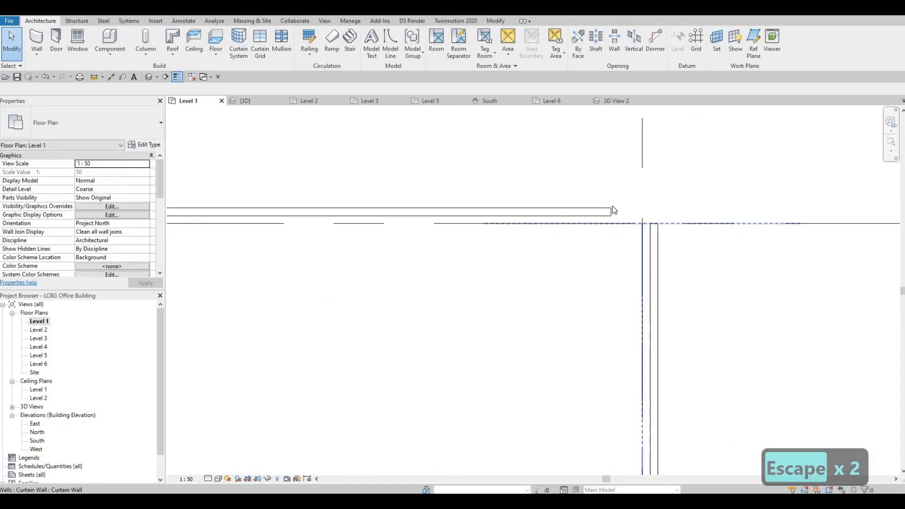
left_click(613, 206)
mouse_move(643, 224)
left_mouse_down()
mouse_move(663, 225)
mouse_move(657, 233)
left_mouse_up()
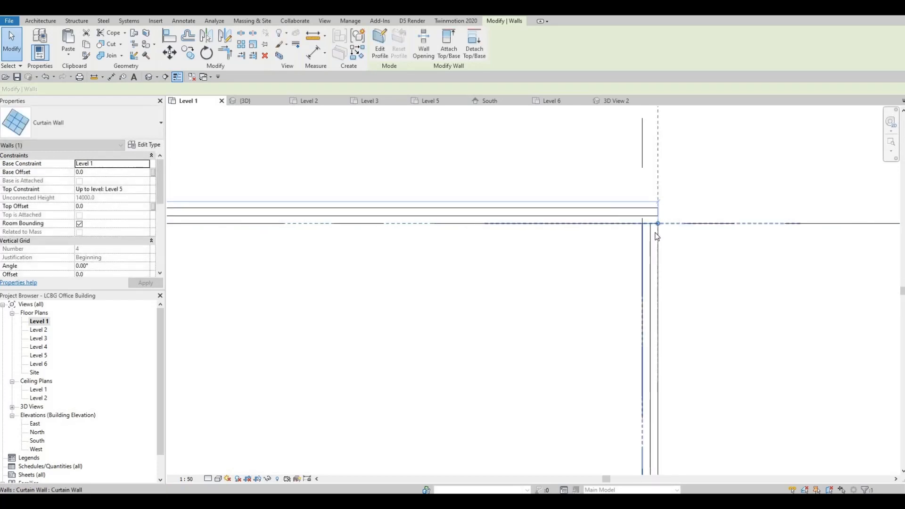
key("Escape")
key("Escape")
left_click(659, 228)
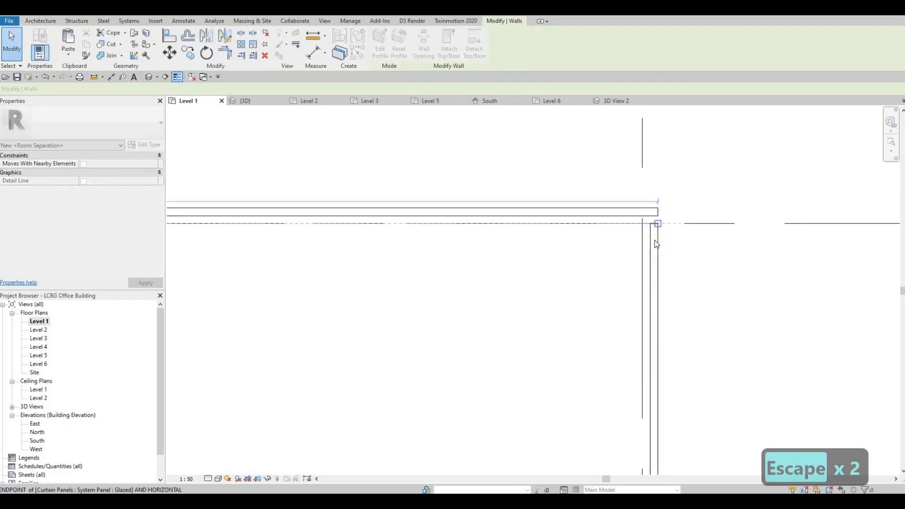
key("Escape")
Step: Extend the perpendicular curtain wall's end at this opposite corner to meet the inner face of the grid 1 curtain wall
left_click(649, 230)
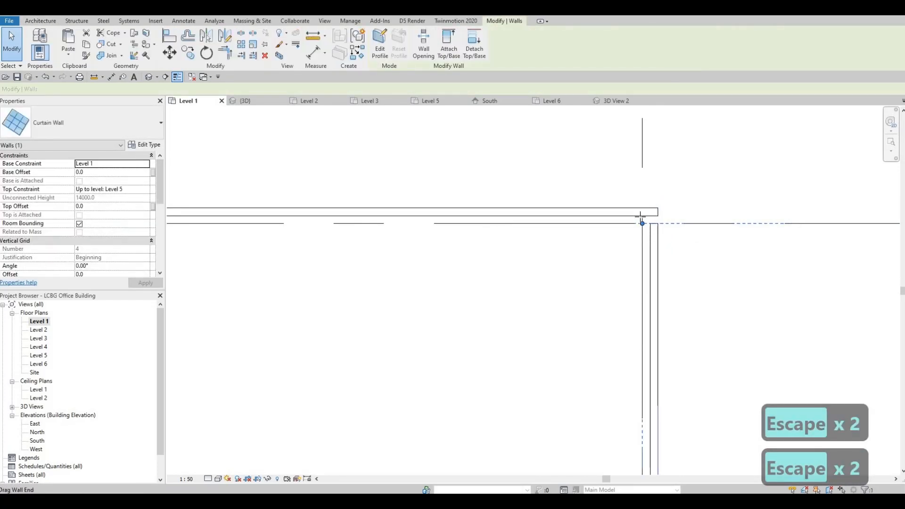
left_click_drag(643, 223, 642, 241)
key("Escape")
key("Escape")
scroll(621, 248, "down", 5)
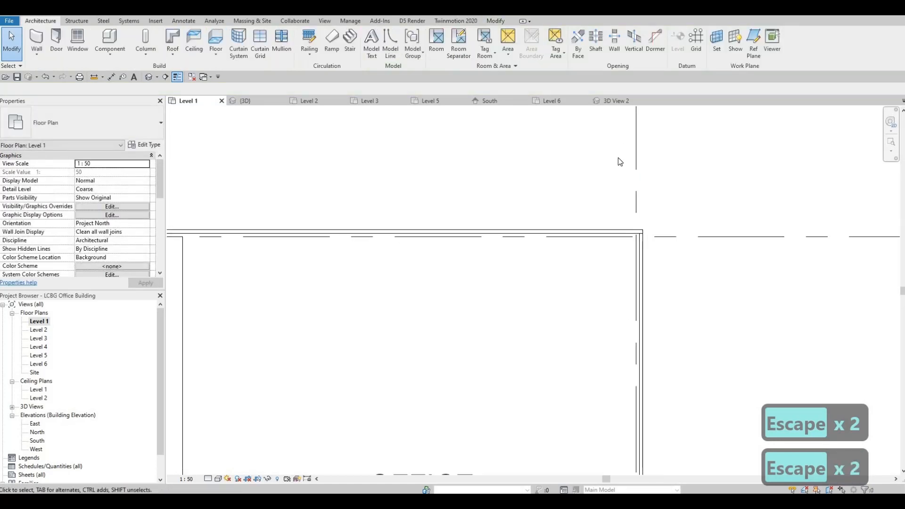
Step: Shorten the grid 2 curtain wall beside the solid wall so its end meets the near face of the perpendicular curtain wall
scroll(621, 245, "up", 8)
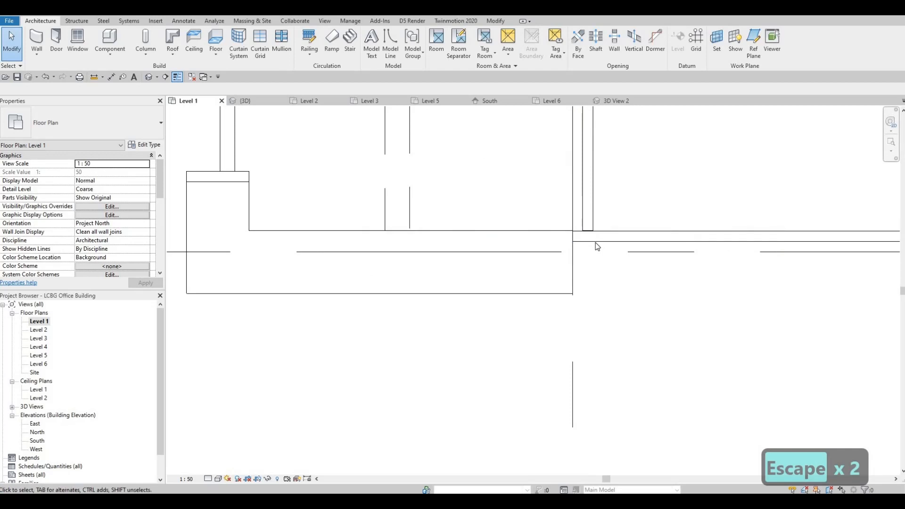
left_click(577, 251)
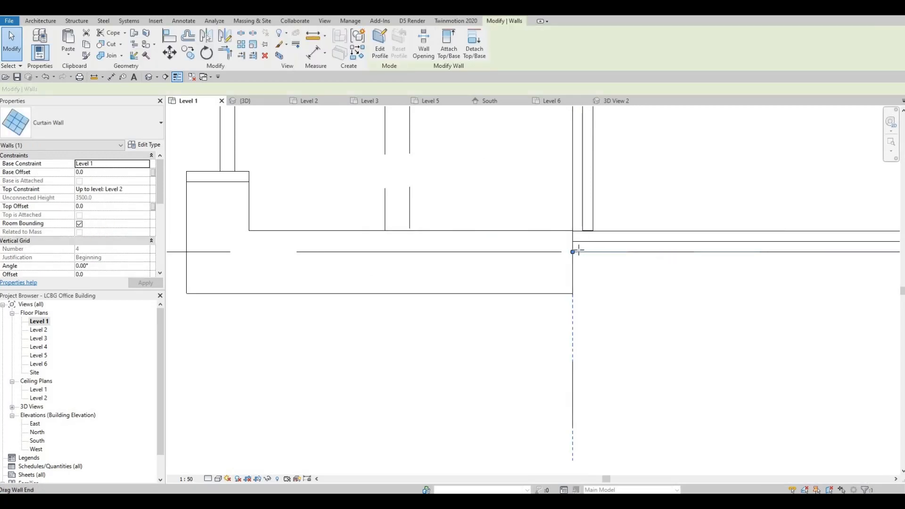
left_click(579, 252)
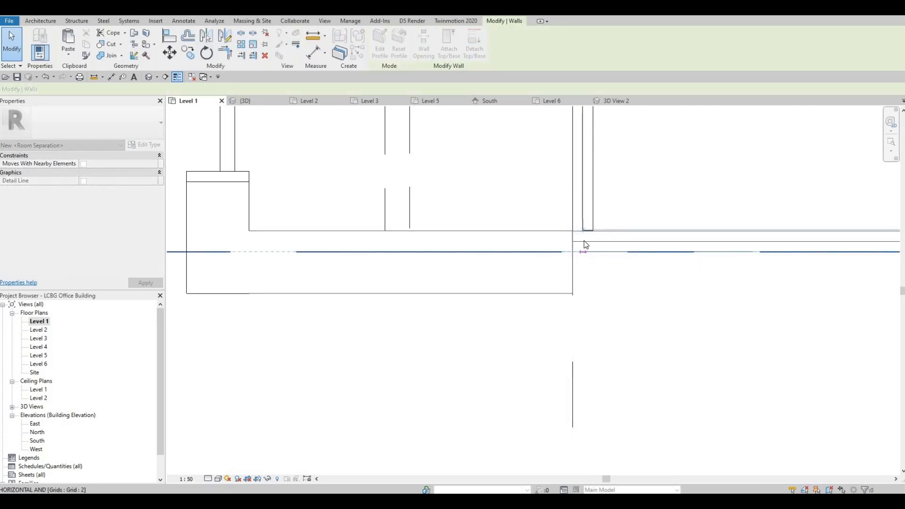
key("Escape")
key("Escape")
scroll(602, 229, "down", 3)
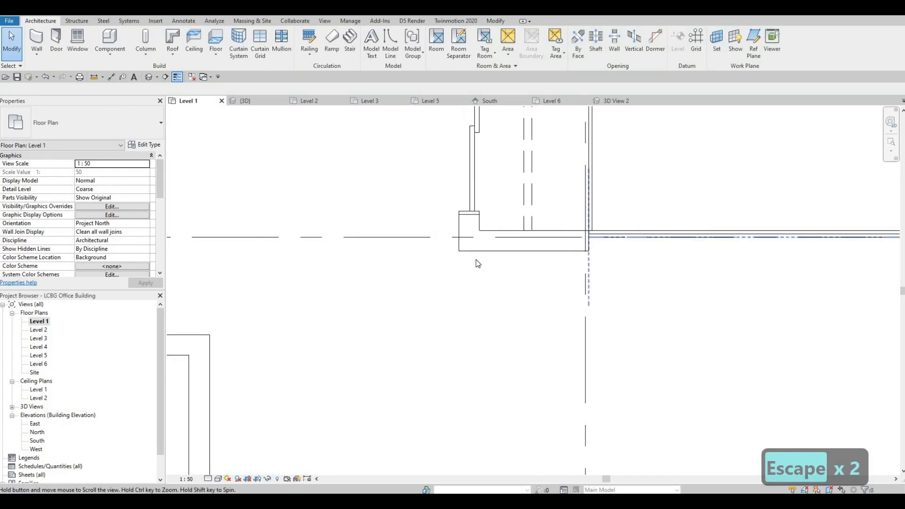
Step: Extend the grid 2 curtain wall's far end flush with the outer face of the curtain wall along grid F
scroll(479, 265, "down", 2)
middle_click_drag(867, 258, 640, 263)
scroll(641, 258, "up", 3)
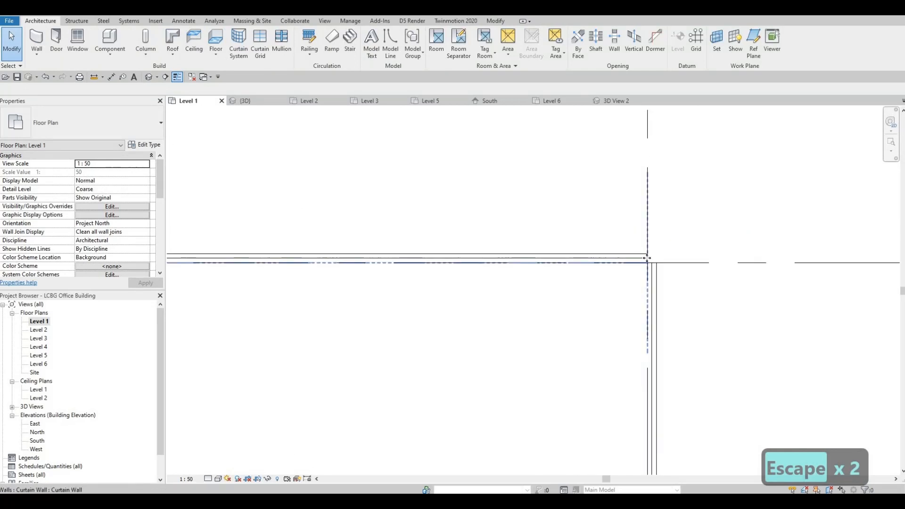
left_click(647, 258)
scroll(648, 262, "up", 2)
mouse_move(645, 265)
left_mouse_down()
mouse_move(660, 265)
mouse_move(657, 272)
left_mouse_up()
key("Escape")
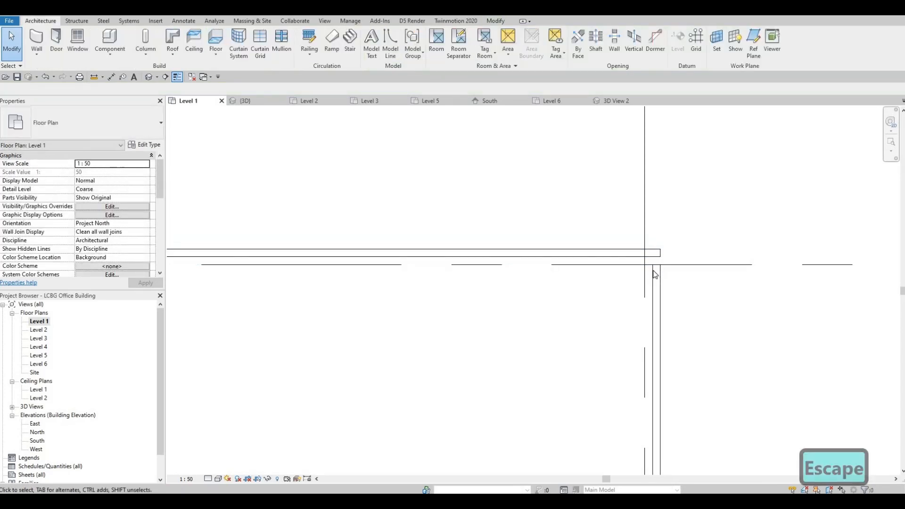
Step: Extend the grid F curtain wall's upper end to meet the inner face of the grid 2 curtain wall
left_click(646, 258)
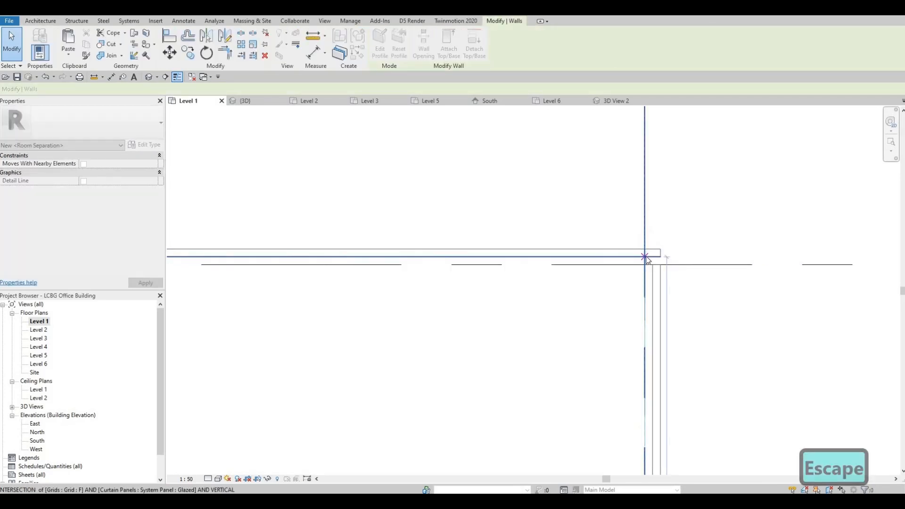
key("Escape")
key("Escape")
Step: At the Copy and Filing room's outer corner, extend the grid F curtain wall's end to grid 9
scroll(618, 144, "down", 2)
scroll(613, 247, "down", 5)
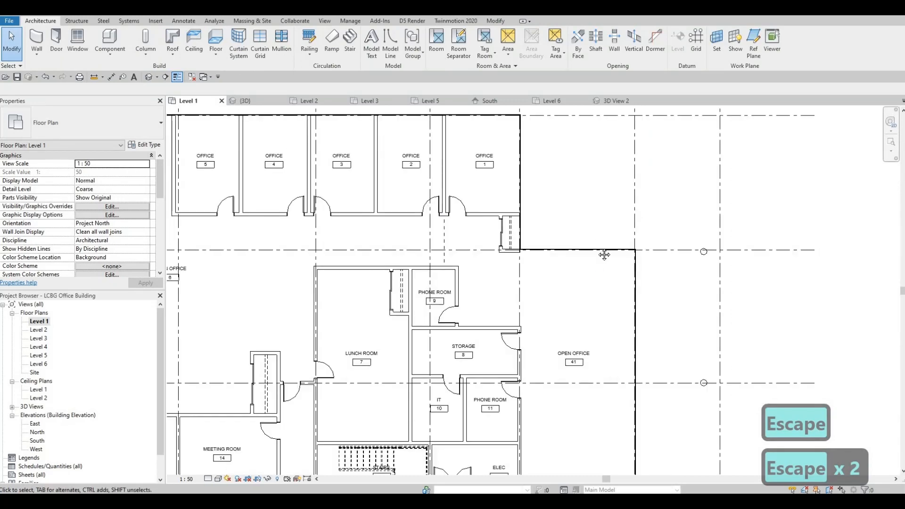
middle_click_drag(624, 336, 626, 188)
middle_click_drag(633, 399, 643, 275)
middle_click_drag(643, 419, 645, 294)
middle_click_drag(645, 398, 643, 291)
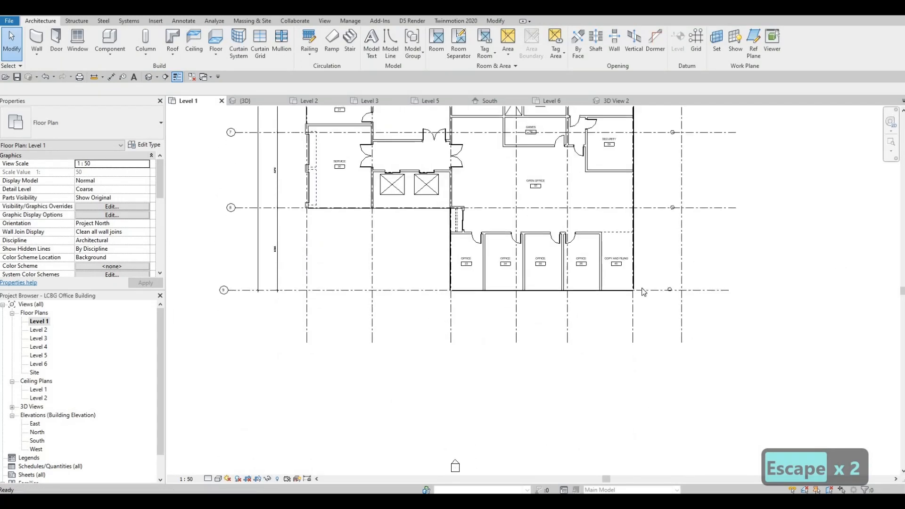
scroll(641, 290, "up", 8)
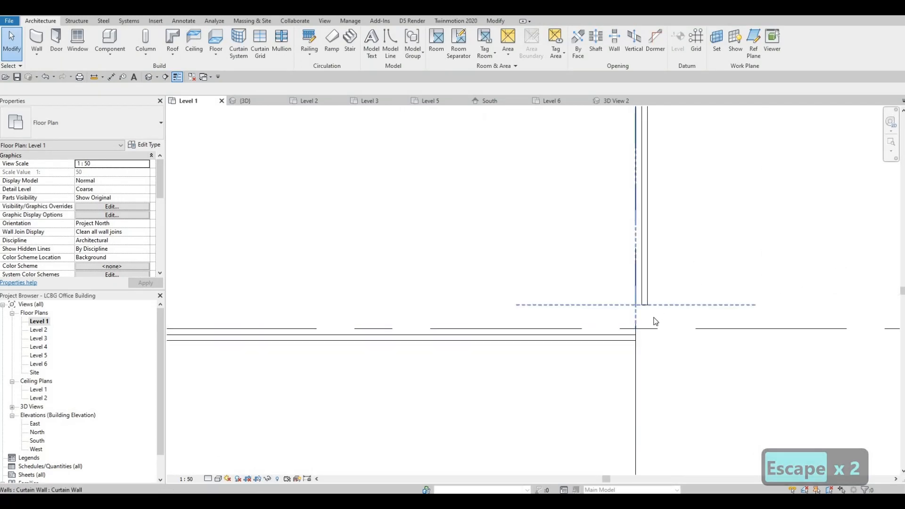
left_click(636, 333)
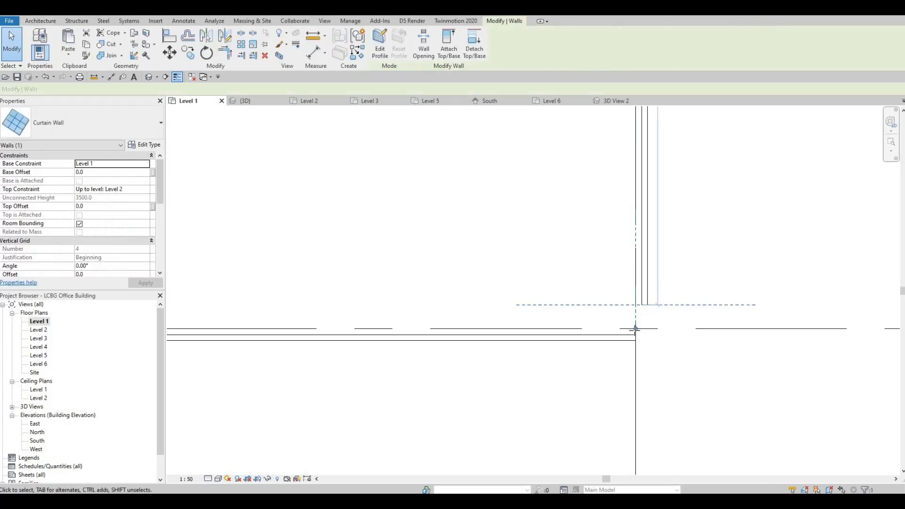
key("r")
key("s")
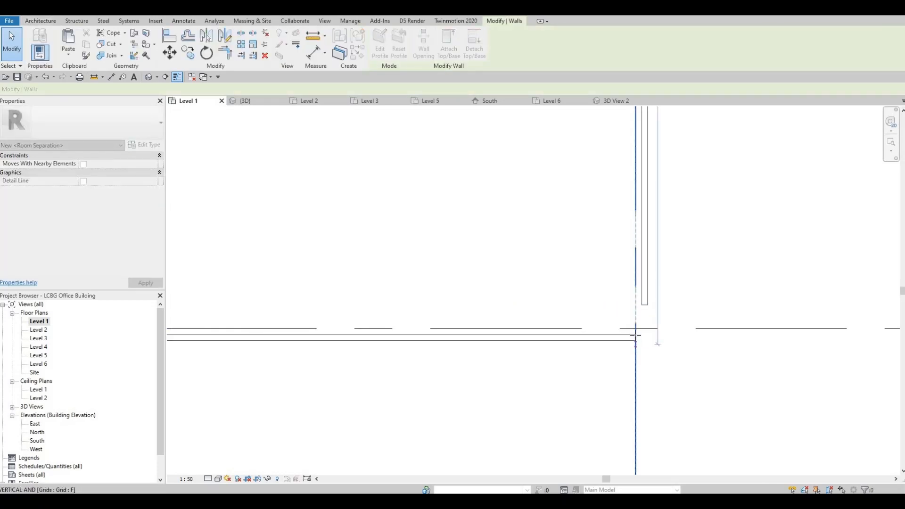
key("Escape")
key("Escape")
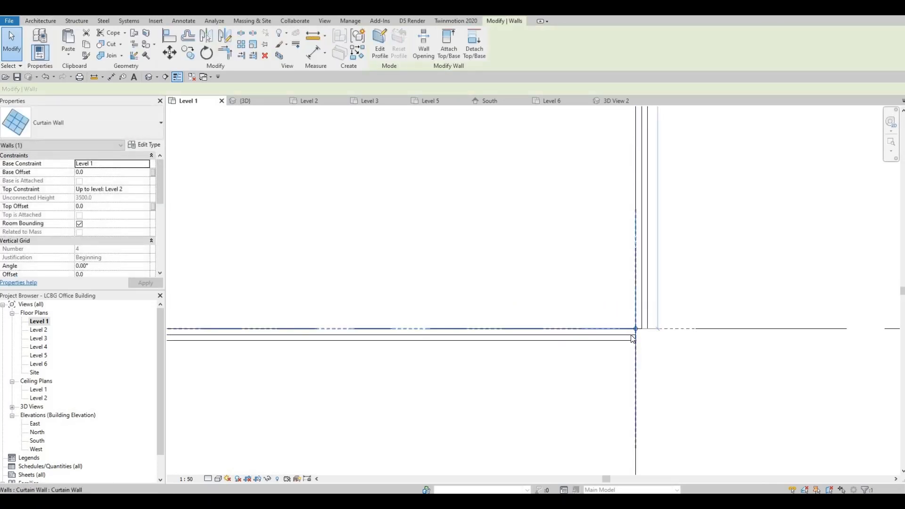
Step: Extend the grid 9 curtain wall's end flush with the outer face of the grid F curtain wall
left_click(642, 328)
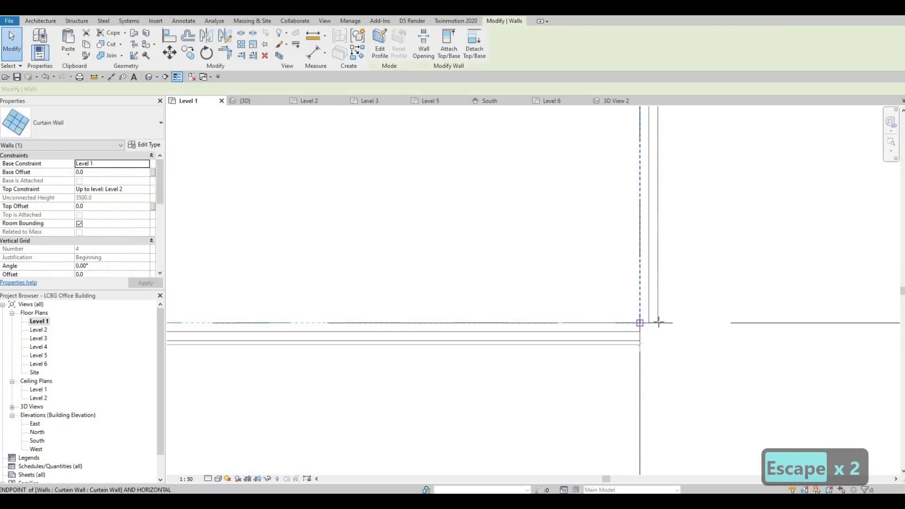
key("Escape")
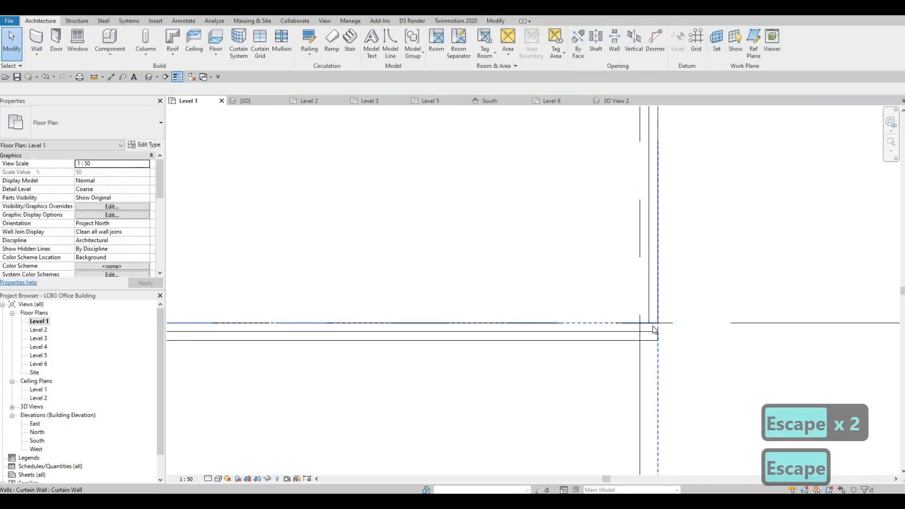
left_click(656, 329)
key("Escape")
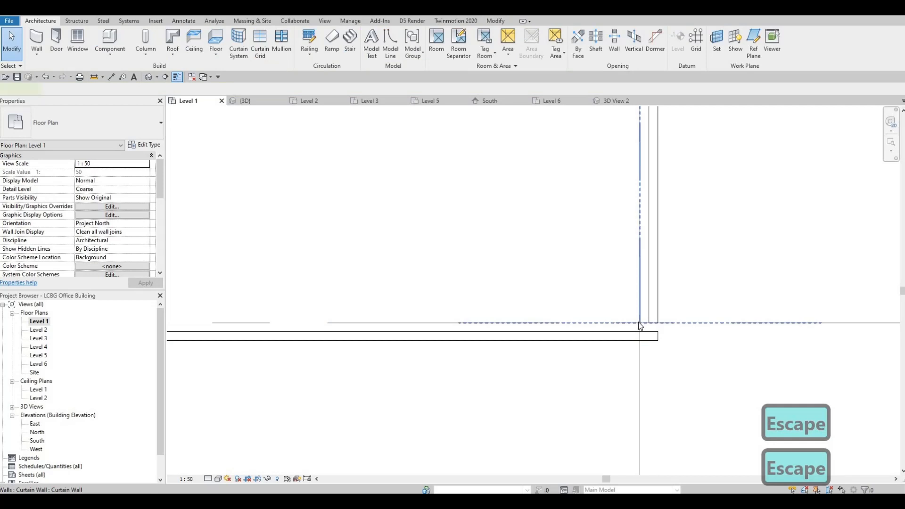
Step: Extend the grid F curtain wall's end to meet the inner face of the grid 9 curtain wall
left_click(640, 325)
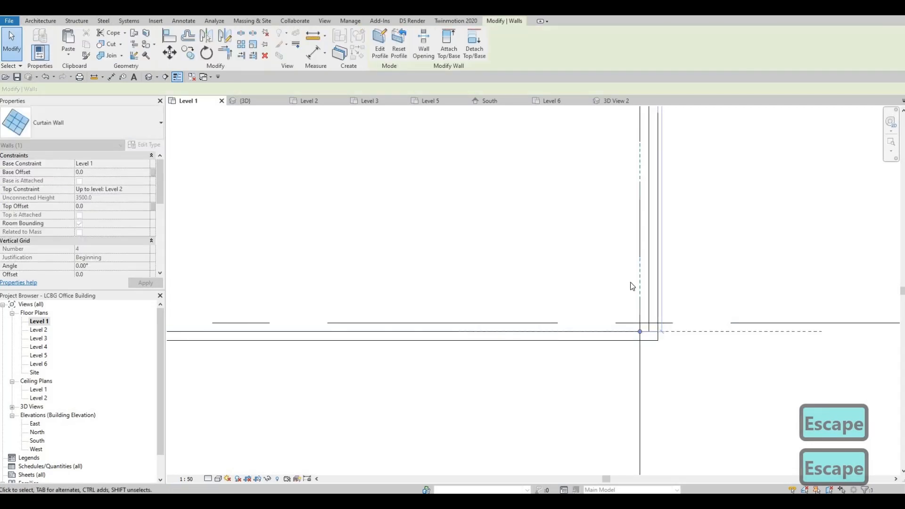
key("Escape")
key("Escape")
Step: Examine the curtain wall corners in the 3D view, including the one beside the louvred doors
scroll(630, 284, "down", 6)
middle_click_drag(371, 110, 522, 250)
scroll(521, 249, "down", 3)
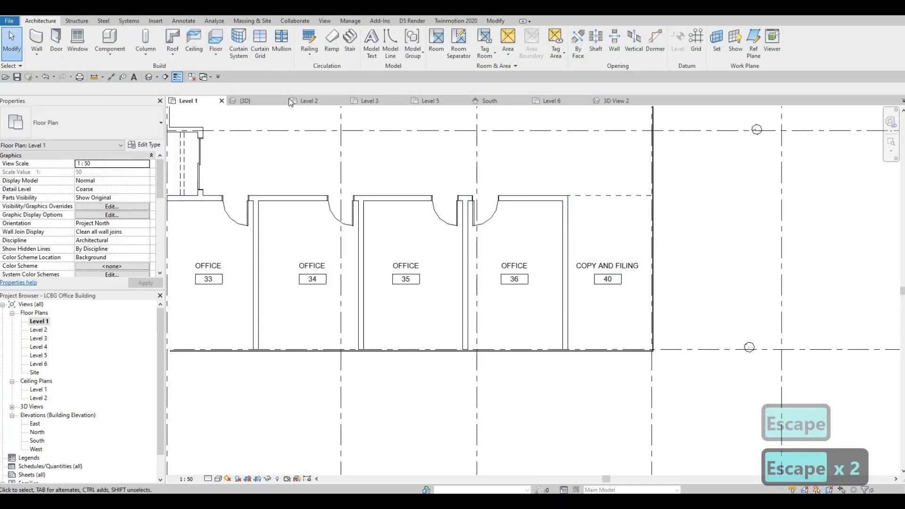
left_click(246, 100)
middle_click_drag(513, 299, 486, 371, "shift")
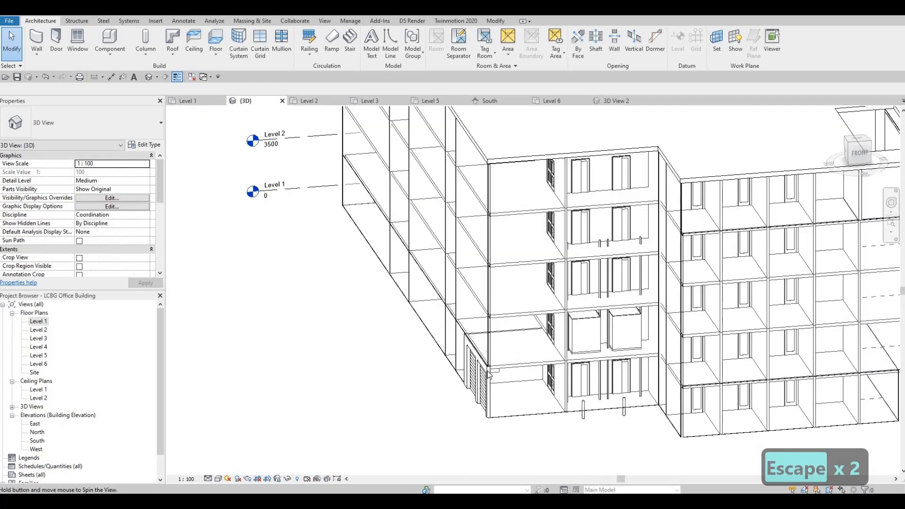
scroll(476, 384, "up", 5)
scroll(466, 417, "up", 5)
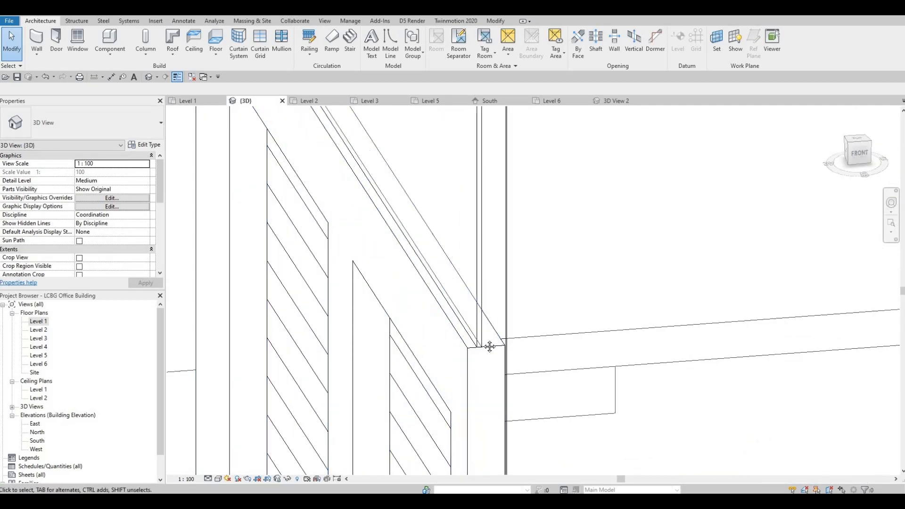
scroll(508, 210, "down", 2)
scroll(511, 302, "down", 8)
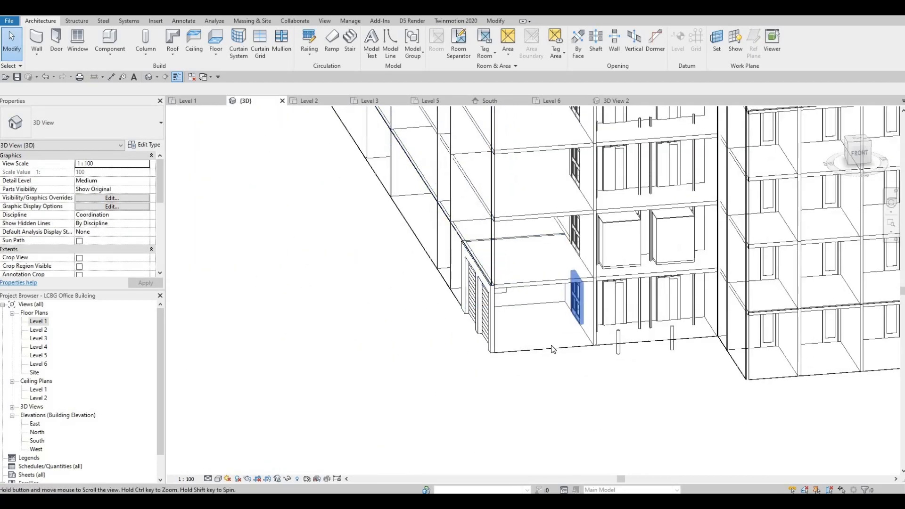
middle_click_drag(826, 327, 509, 348)
Step: In the Level 2 plan, extend the curtain wall beside Copy and Filing down to grid 9 at the outer corner
double_click(39, 330)
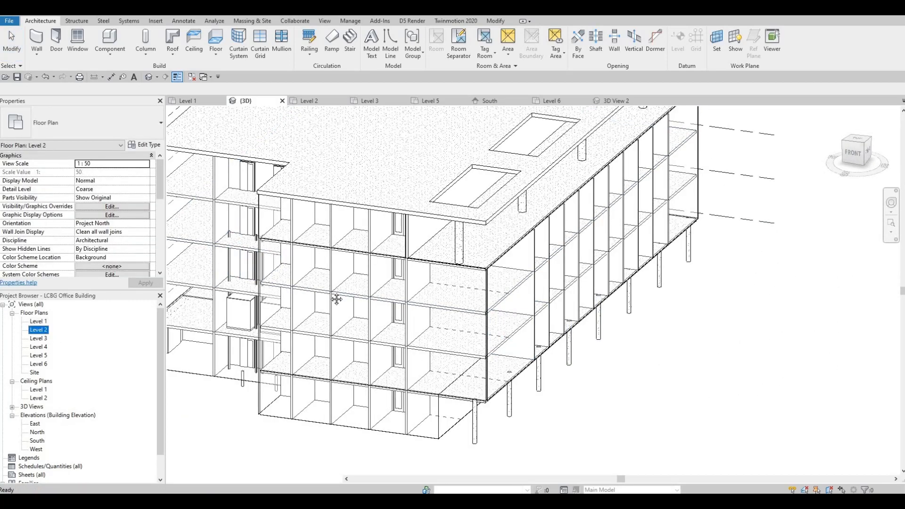
middle_click_drag(462, 431, 499, 319)
scroll(499, 319, "down", 2)
middle_click_drag(620, 469, 518, 309)
scroll(519, 310, "up", 6)
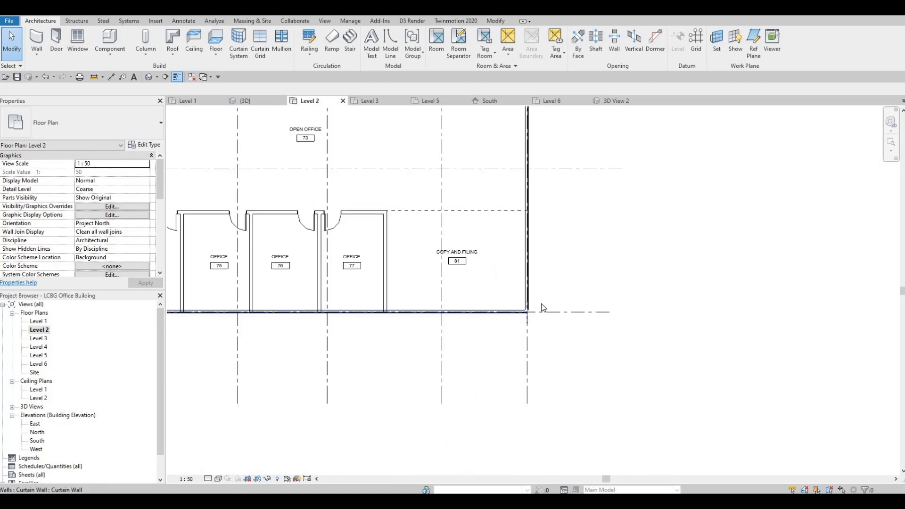
left_click(541, 335)
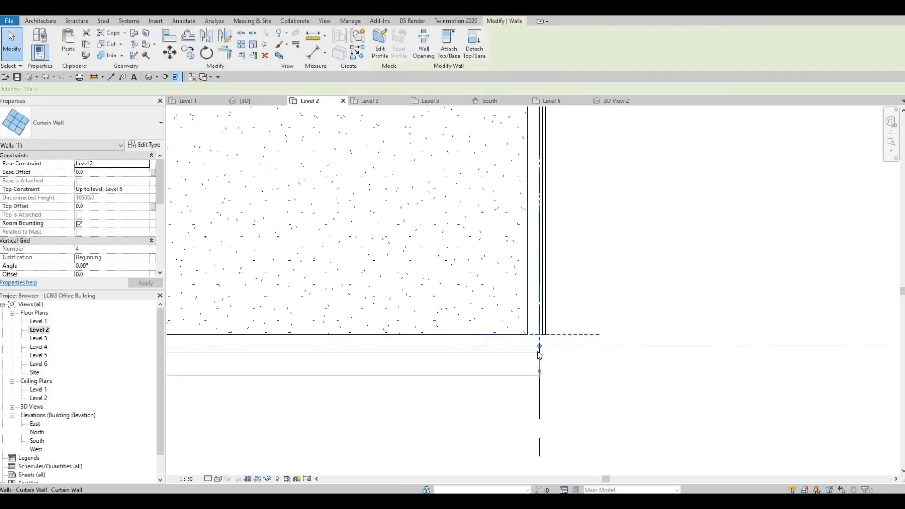
scroll(536, 354, "up", 1)
key("r")
key("s")
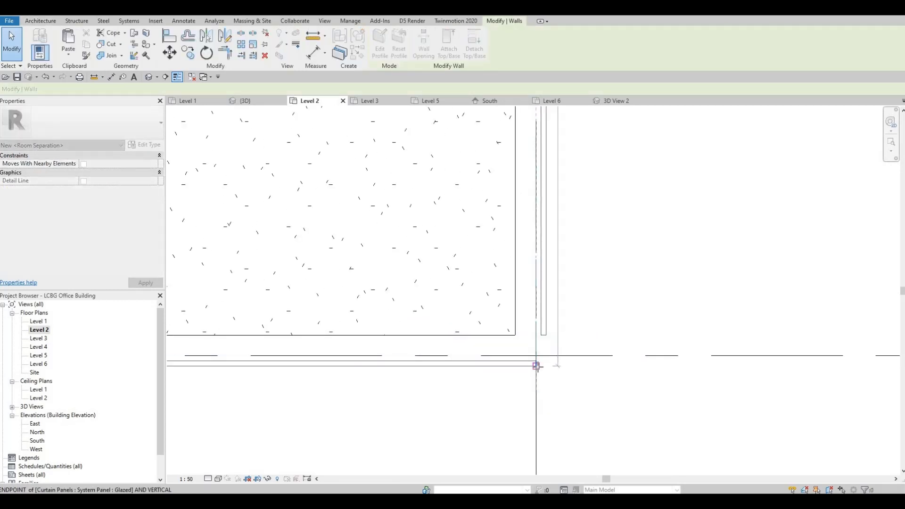
middle_click_drag(536, 356, 531, 306)
scroll(531, 305, "up", 2)
key("Escape")
Step: Extend the Level 2 grid 9 curtain wall's end flush with the outer face of the perpendicular curtain wall beside Copy and Filing
left_click(532, 309)
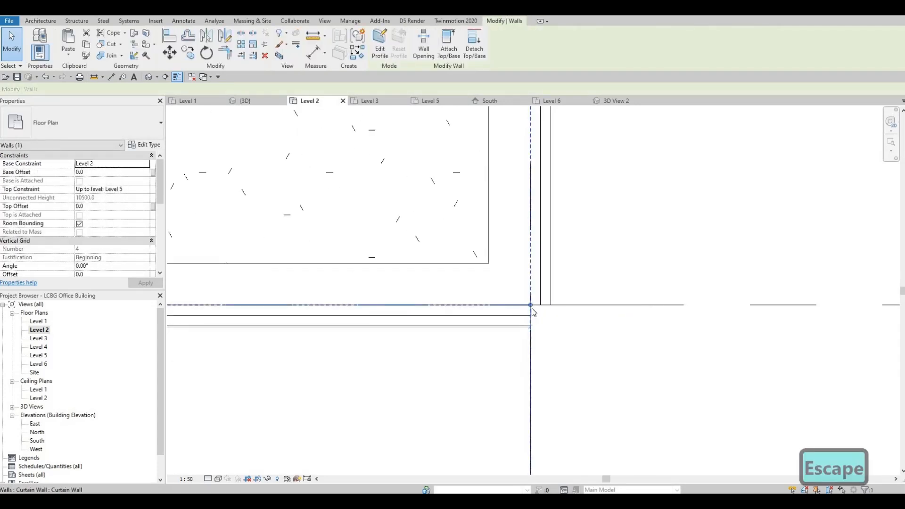
key("r")
key("s")
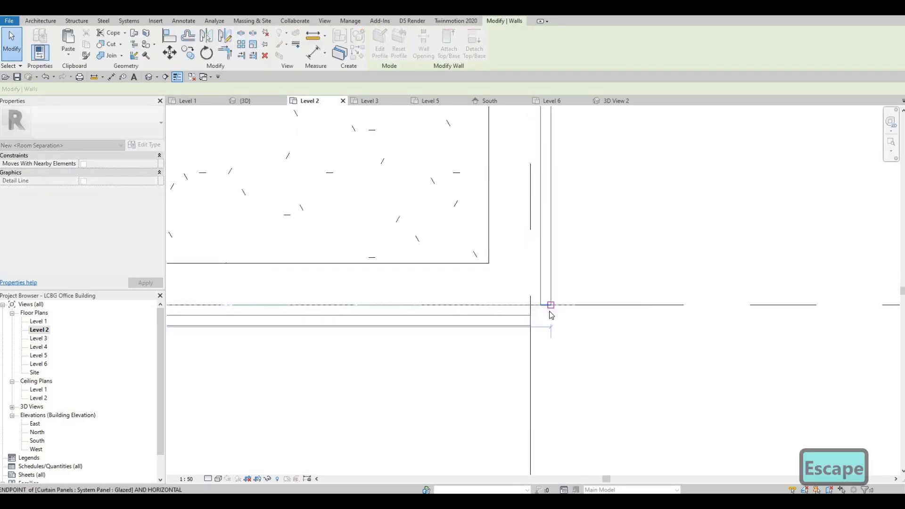
key("Escape")
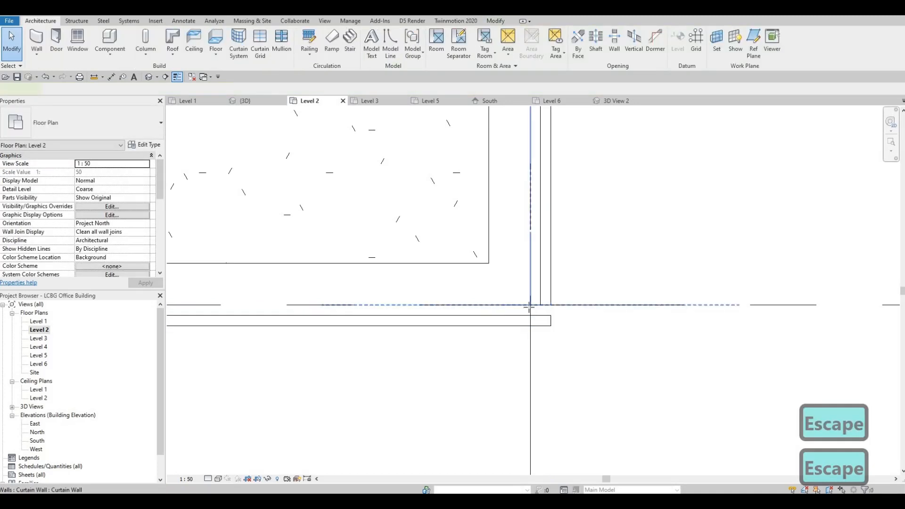
Step: Extend the perpendicular curtain wall beside Copy and Filing to meet the inner face of the Level 2 grid 9 curtain wall
left_click(529, 307)
key("r")
key("s")
key("Escape")
scroll(436, 324, "down", 5)
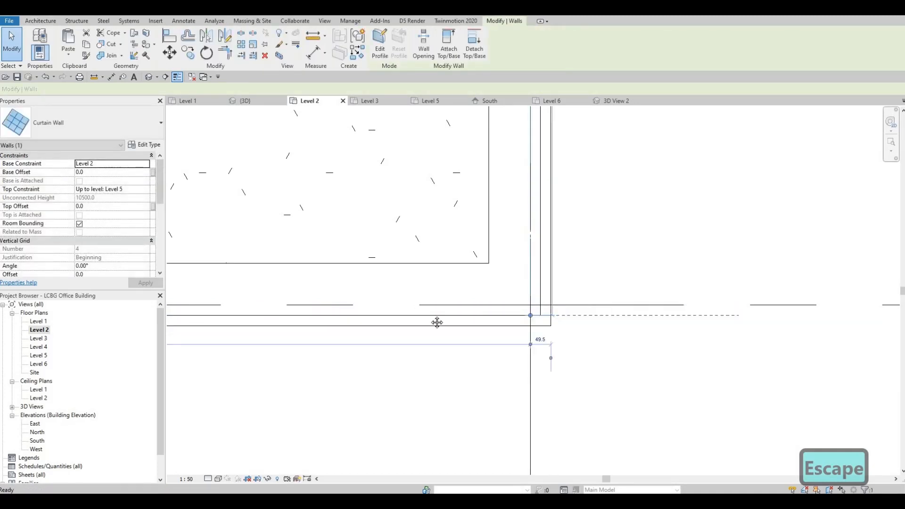
key("Escape")
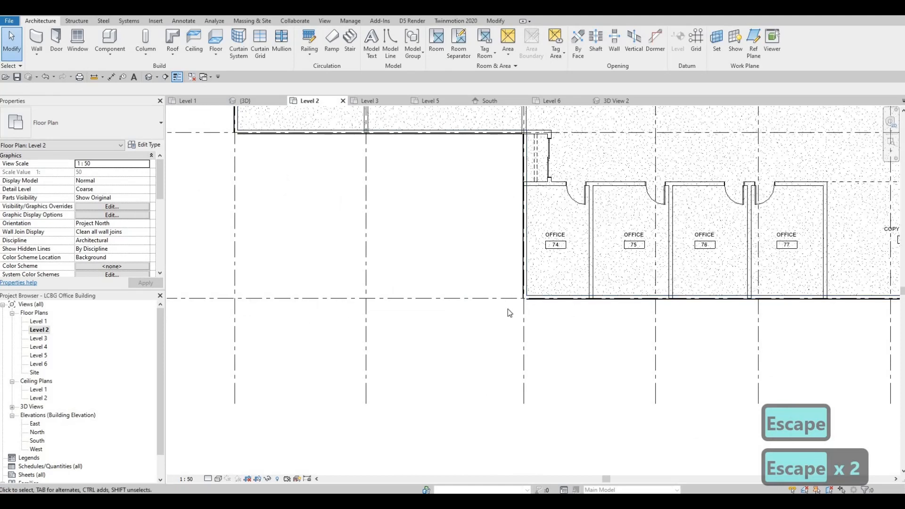
Step: At the grid C and grid 9 corner, try to extend the grid C curtain wall past grid 9 to the perpendicular curtain wall's outer face
scroll(507, 310, "up", 4)
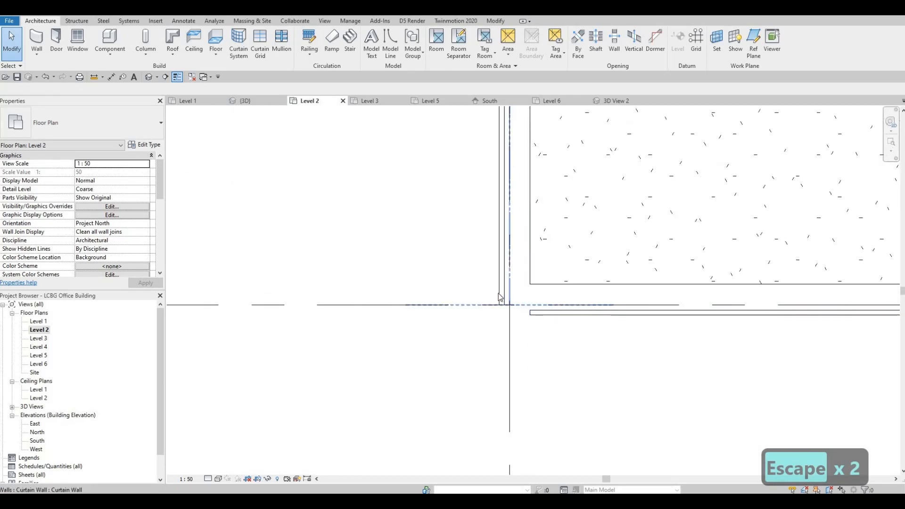
left_click(510, 306)
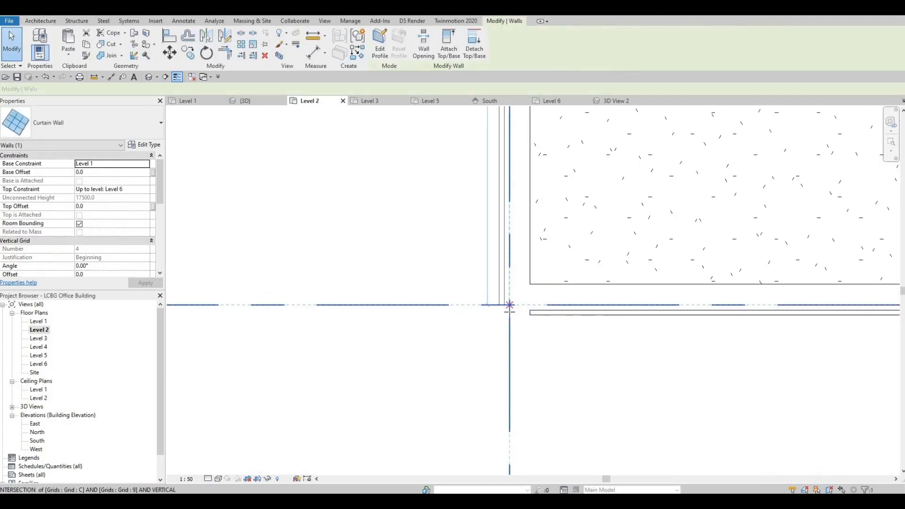
left_click(531, 310)
key("Escape")
key("Escape")
left_click(543, 317)
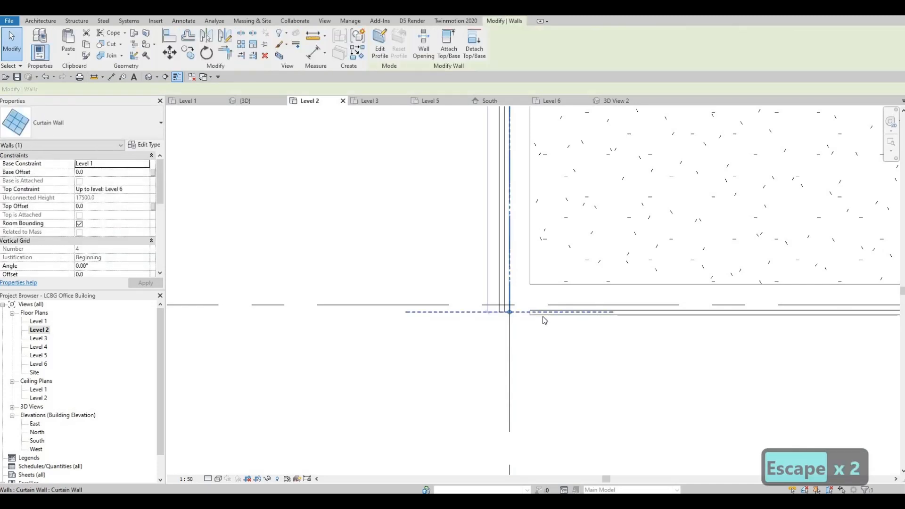
key("Escape")
Step: Extend the grid 9 curtain wall's end to meet the inner face of the grid C curtain wall
left_click(520, 305)
left_click(508, 305)
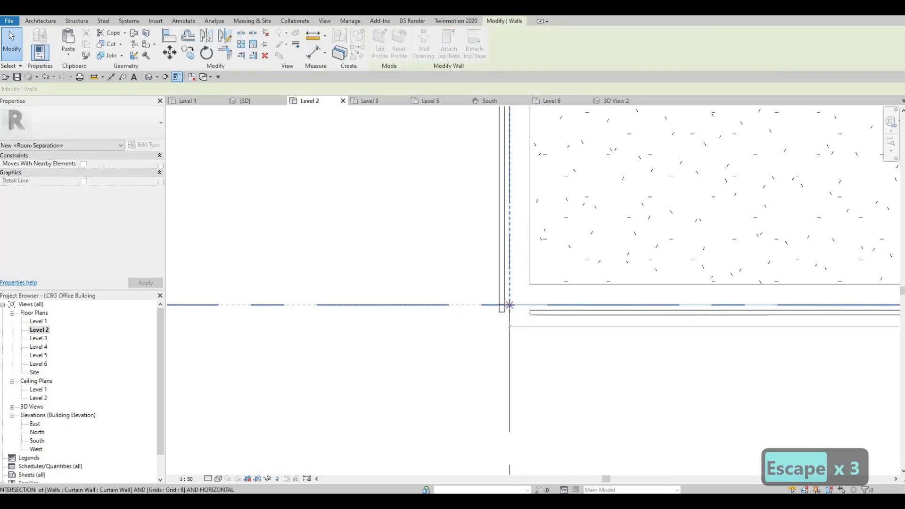
left_click_drag(502, 315, 501, 313)
scroll(502, 312, "up", 3)
key("Escape")
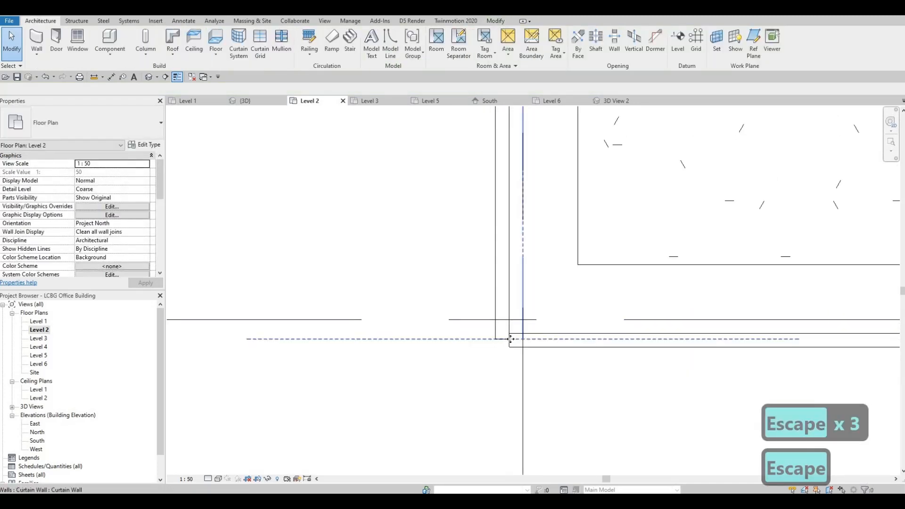
Step: Set the grid C curtain wall's end flush with the outer face of the grid 9 curtain wall
left_click(515, 341)
left_click(523, 337)
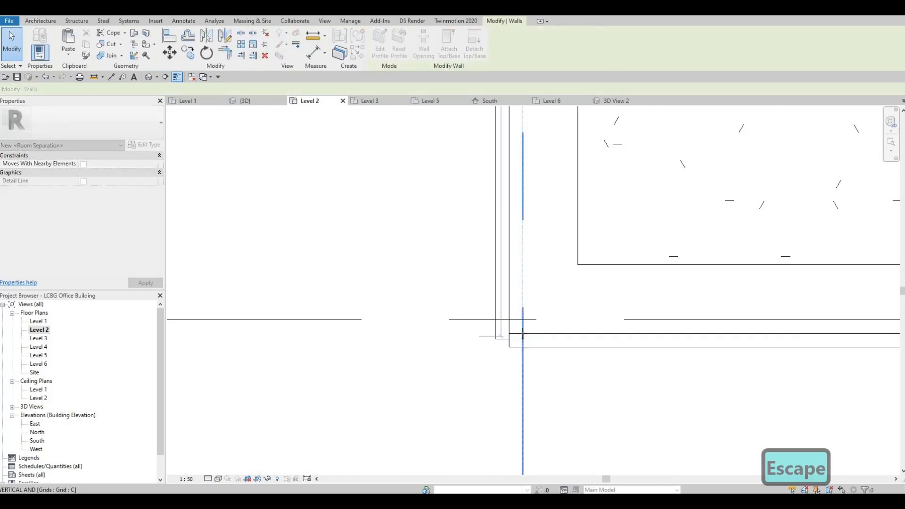
key("Escape")
left_click(524, 321)
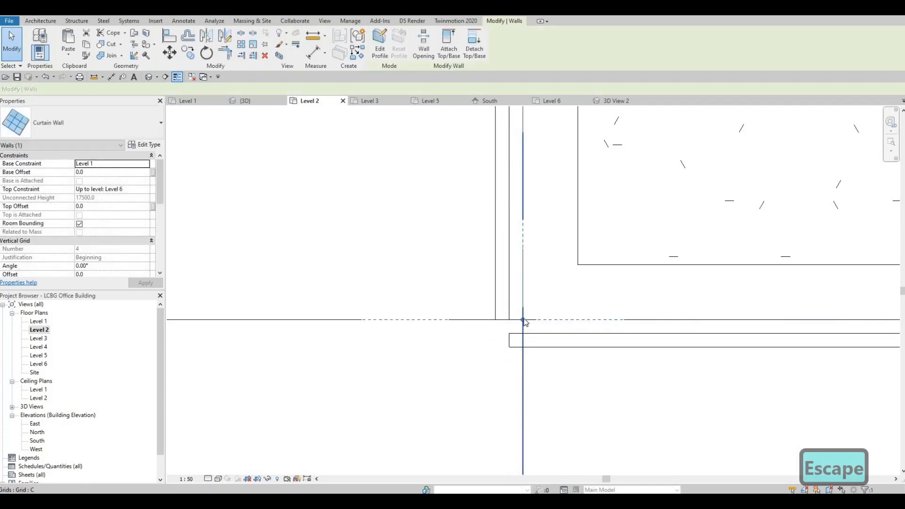
left_click_drag(521, 344, 523, 348)
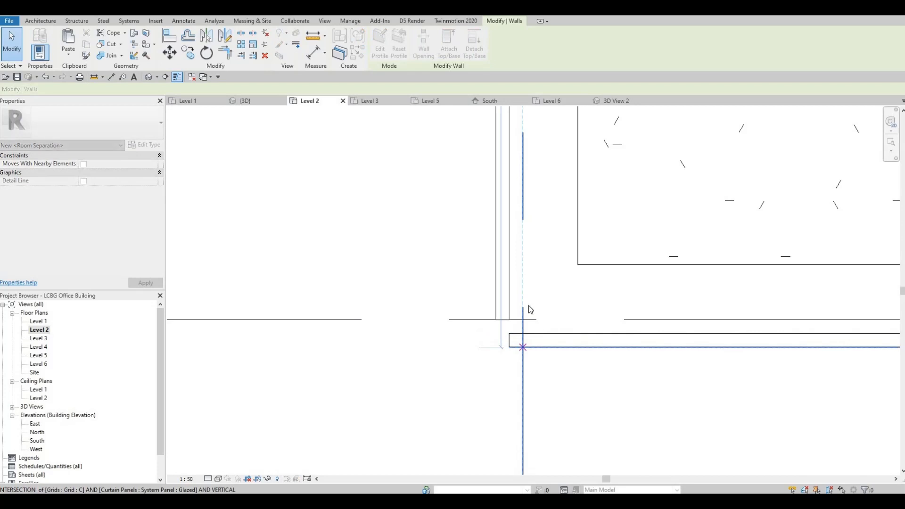
key("Escape")
key("Escape")
scroll(500, 302, "down", 5)
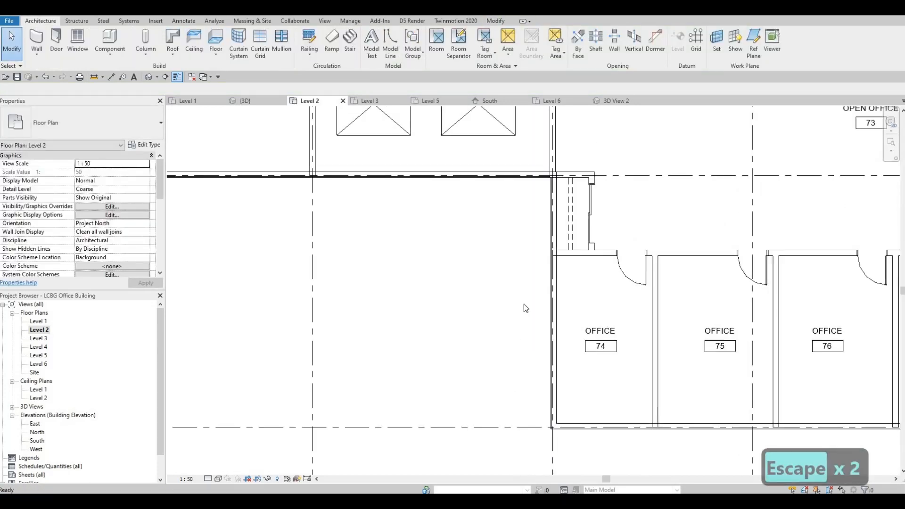
scroll(555, 292, "up", 10)
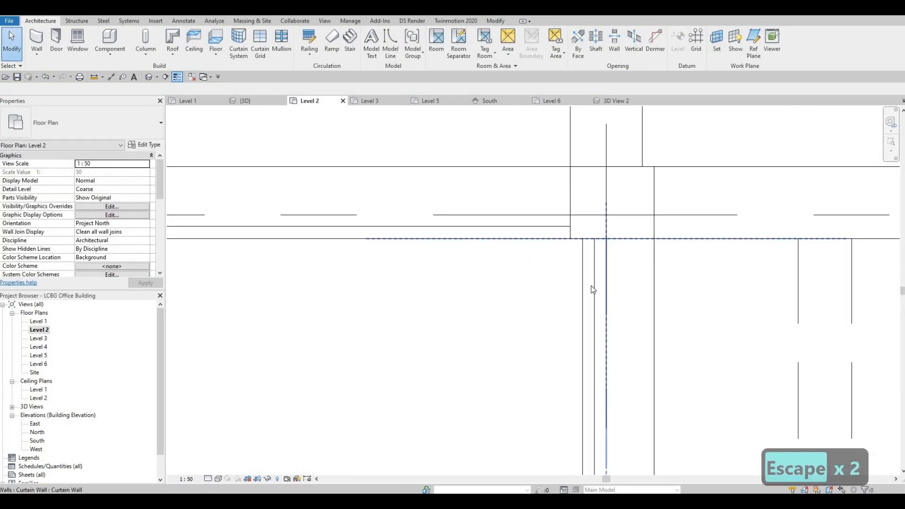
scroll(584, 299, "down", 5)
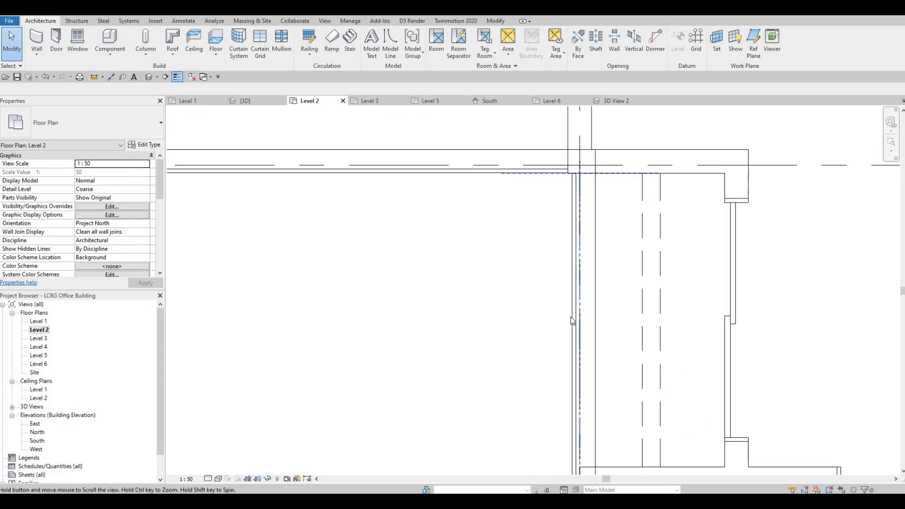
Step: Examine the Level 2 junction where the grid 8 curtain wall meets the perpendicular curtain wall at the building's inner corner
scroll(584, 305, "down", 2)
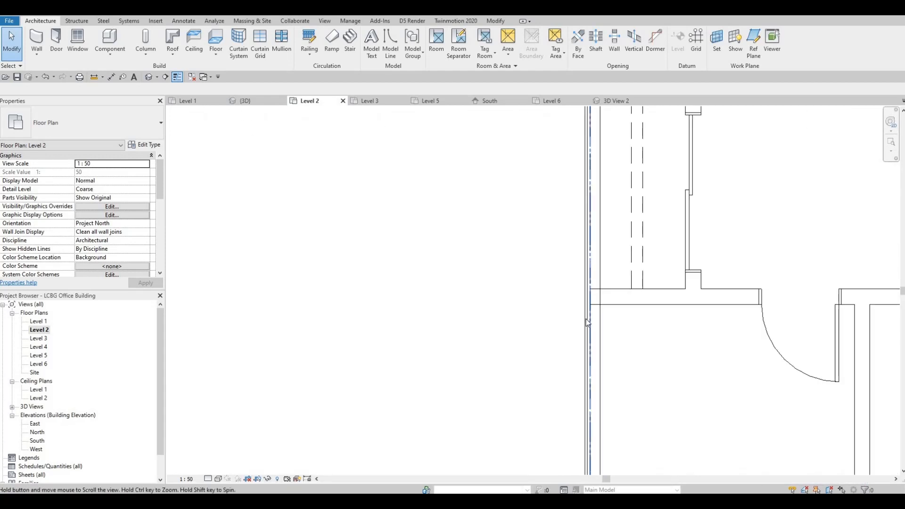
left_click(596, 248)
scroll(578, 243, "up", 5)
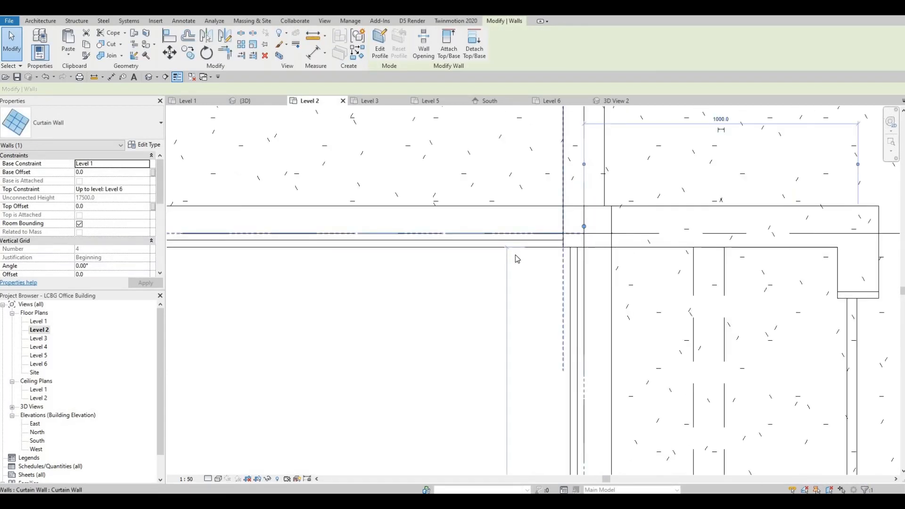
scroll(517, 259, "down", 3)
middle_click_drag(354, 265, 439, 265)
scroll(649, 269, "down", 2)
scroll(833, 267, "down", 2)
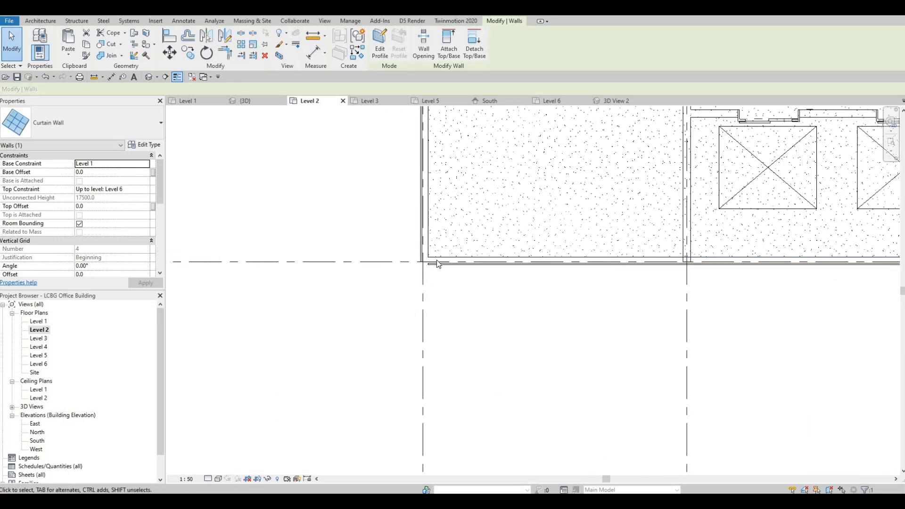
Step: Extend the Level 2 grid 8 curtain wall's end to the outer face of the grid A curtain wall
scroll(436, 266, "up", 2)
key("Escape")
scroll(435, 283, "up", 3)
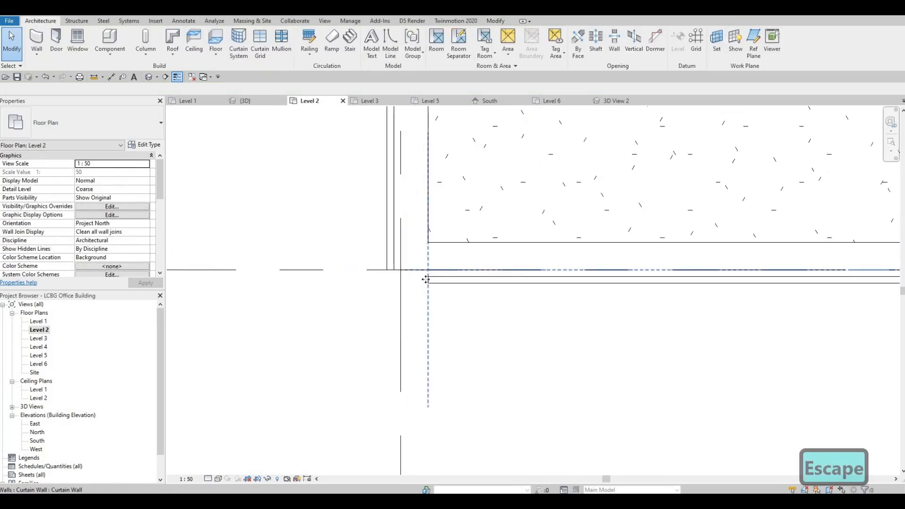
left_click(405, 271)
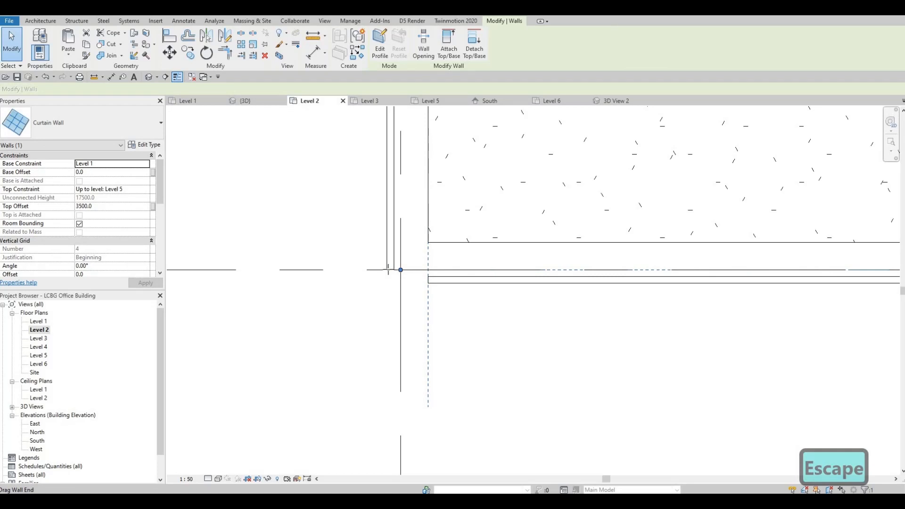
left_click_drag(388, 269, 386, 270)
scroll(385, 261, "up", 2)
key("Escape")
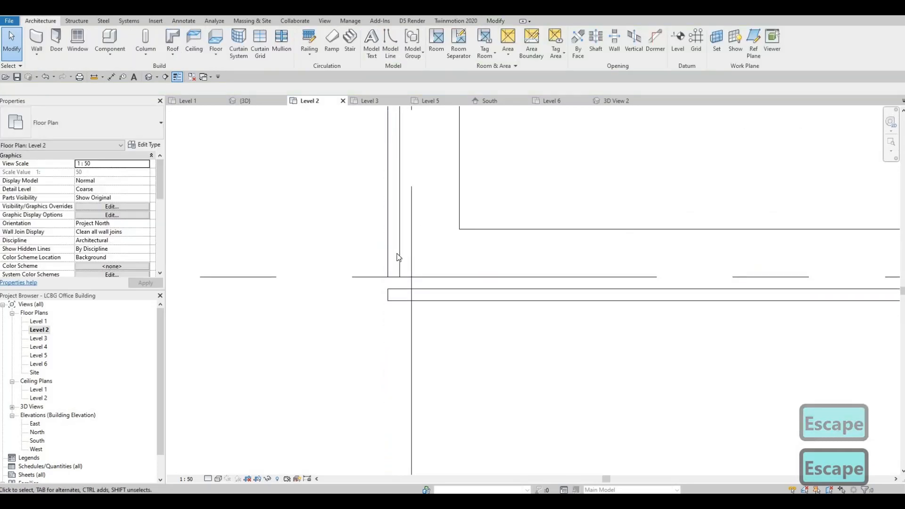
Step: Extend the grid A curtain wall's end to meet the inner face of the grid 8 curtain wall
left_click(409, 279)
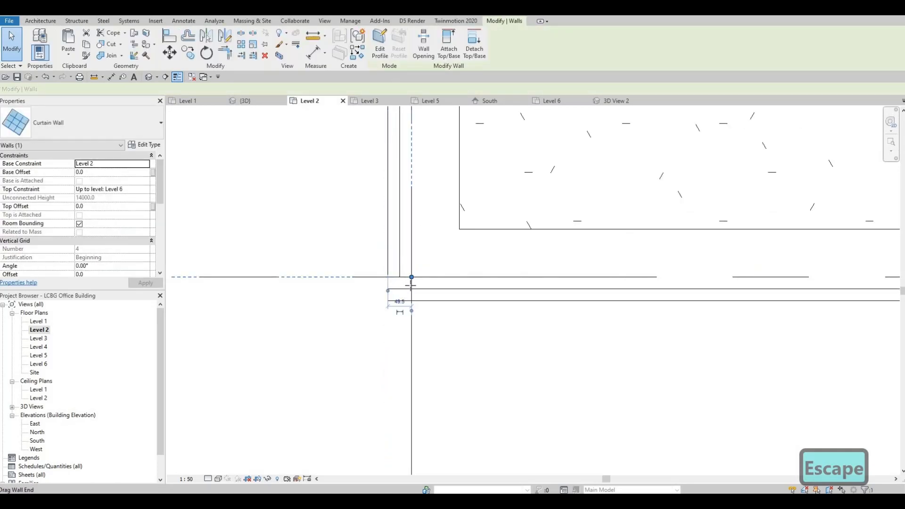
left_click_drag(410, 287, 405, 289)
key("Escape")
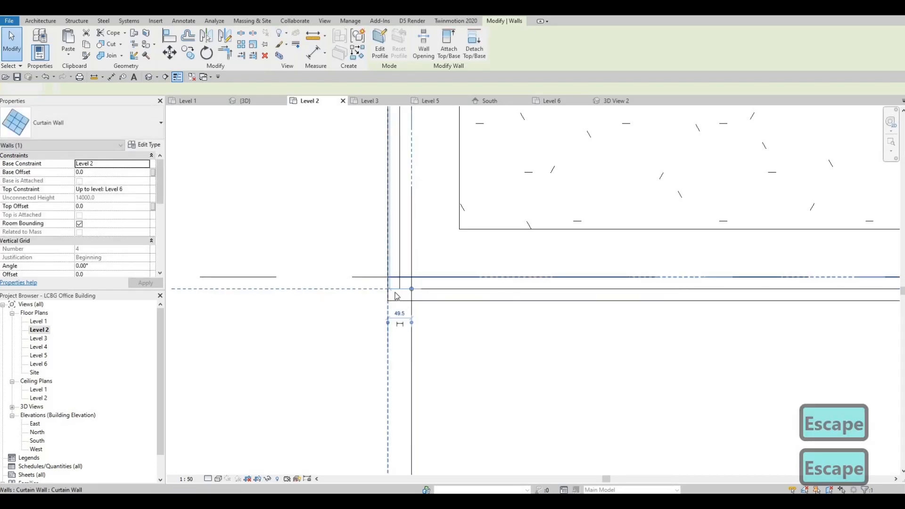
key("Escape")
Step: At the grid A and grid 1 corner, extend the grid A curtain wall's end to the inner face of the grid 1 curtain wall
scroll(398, 269, "down", 2)
scroll(426, 238, "down", 5)
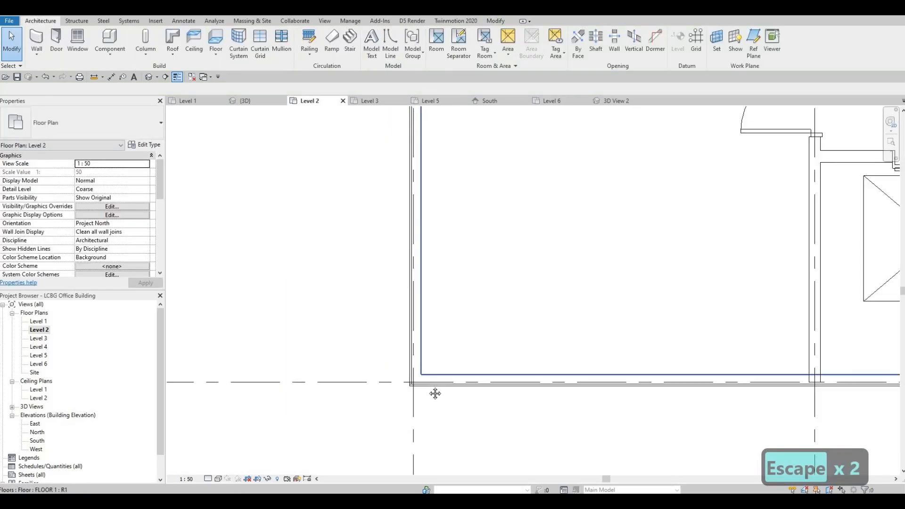
scroll(434, 267, "down", 3)
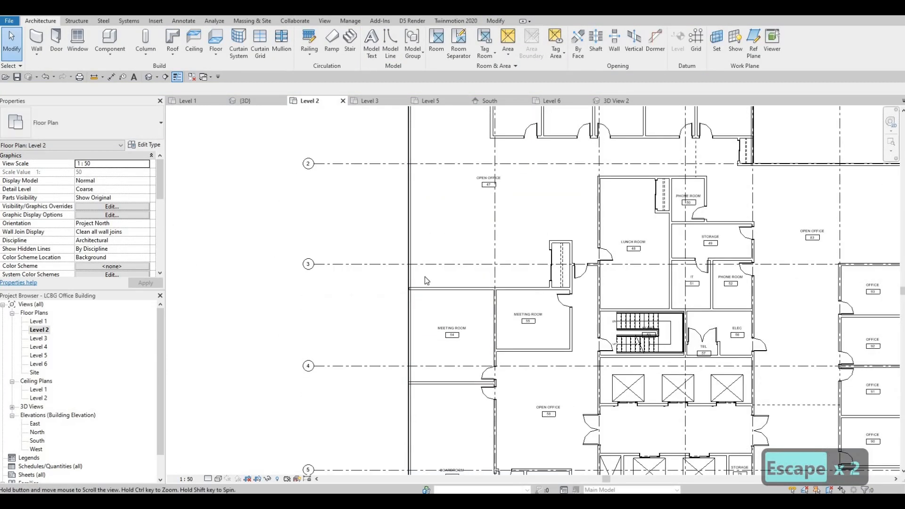
scroll(351, 292, "up", 6)
scroll(352, 297, "up", 4)
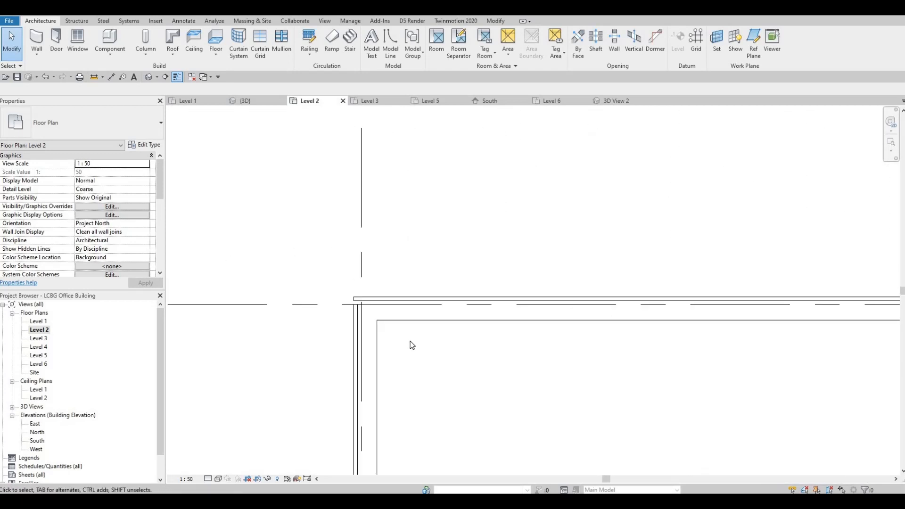
key("Escape")
left_click(389, 349)
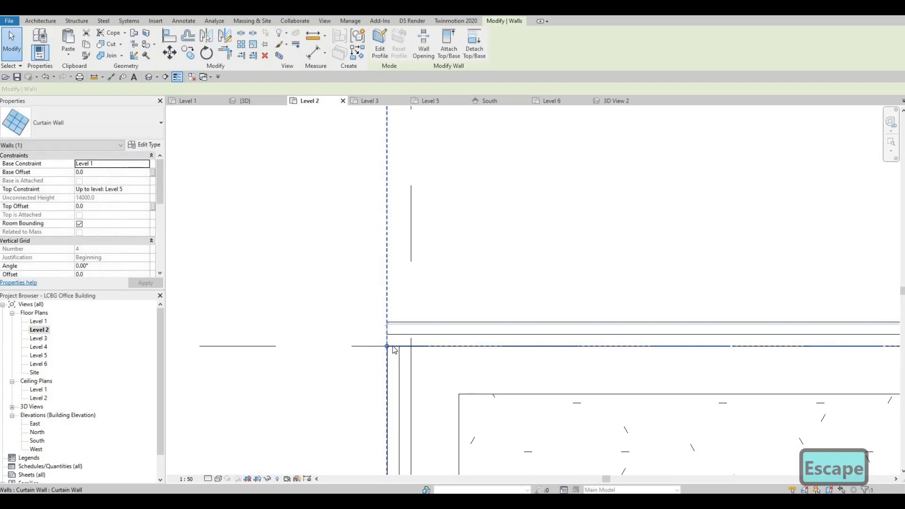
key("Escape")
scroll(419, 340, "down", 1)
middle_click_drag(407, 411, 420, 342)
key("Escape")
left_click(428, 278)
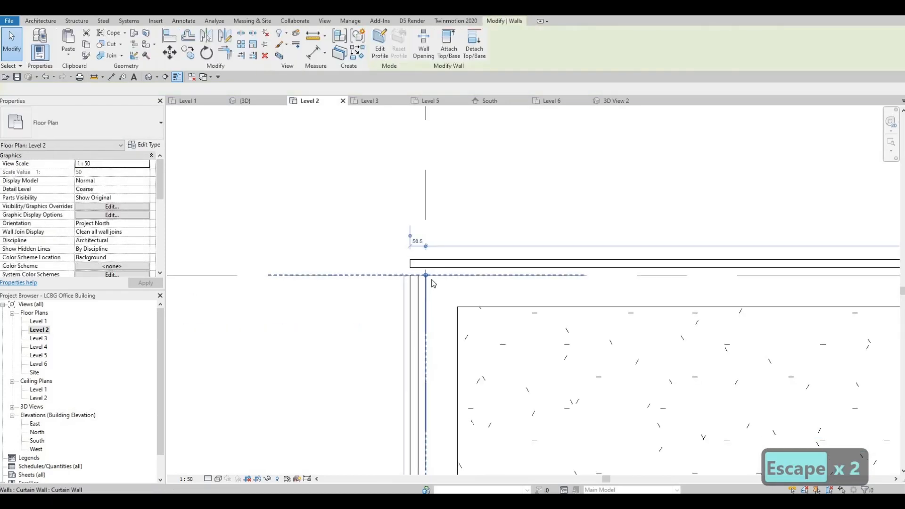
scroll(431, 278, "up", 3)
left_click_drag(434, 277, 435, 256)
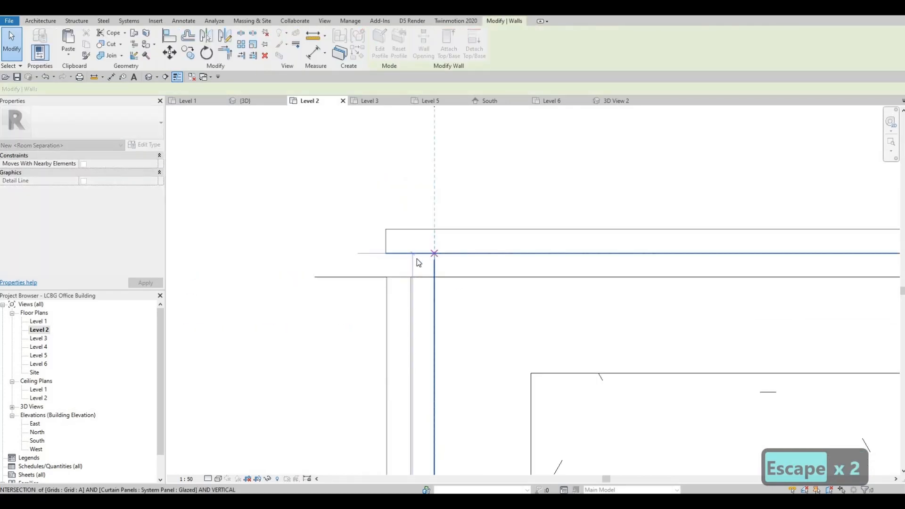
key("Escape")
key("Escape")
Step: Check the Level 2 curtain wall corner beside Office 42
scroll(417, 271, "down", 6)
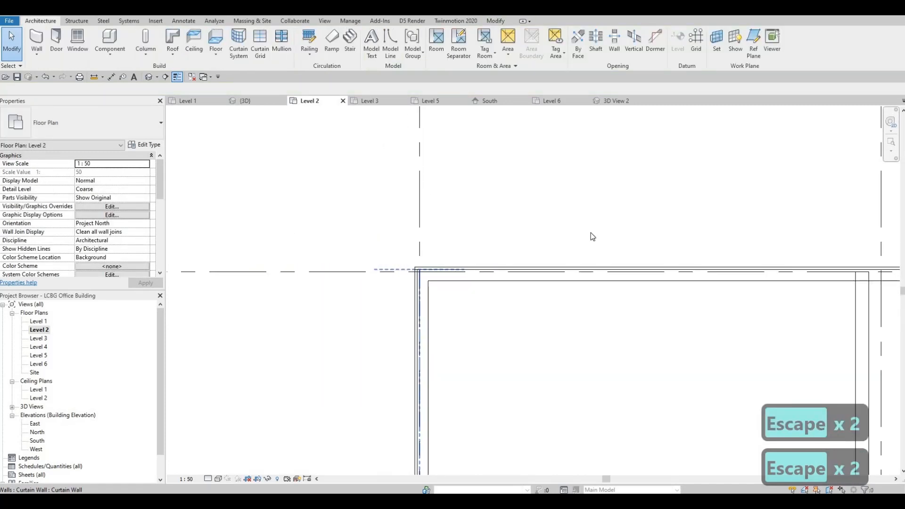
scroll(593, 237, "down", 1)
middle_click_drag(873, 283, 621, 241)
scroll(500, 241, "down", 1)
middle_click_drag(801, 241, 442, 244)
scroll(471, 241, "down", 1)
scroll(441, 238, "up", 2)
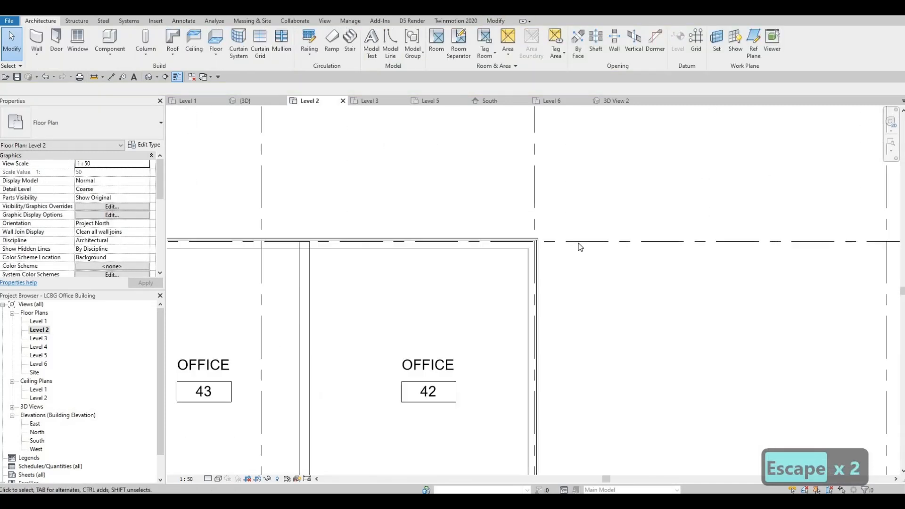
scroll(528, 248, "up", 4)
key("Escape")
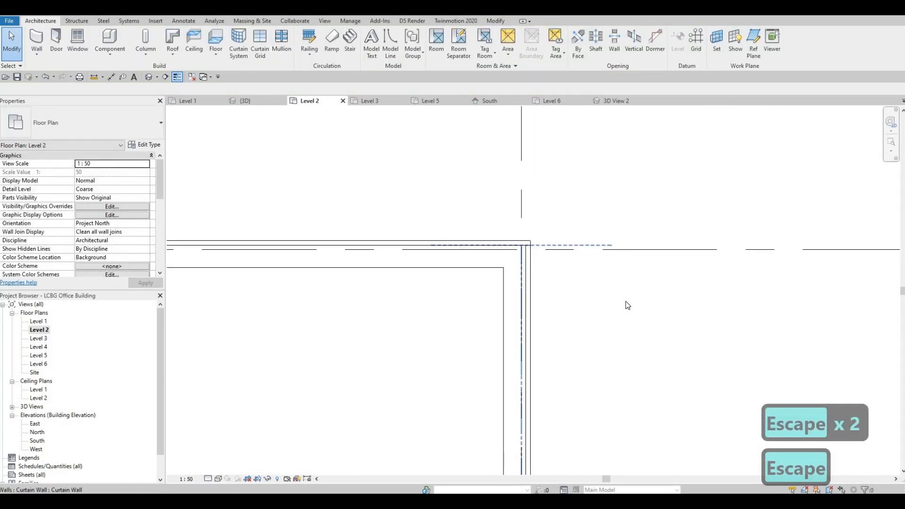
Step: Extend the grid G curtain wall's end to the outer face of the perpendicular curtain wall
scroll(627, 269, "down", 7)
middle_click_drag(794, 429, 631, 267)
scroll(632, 267, "up", 6)
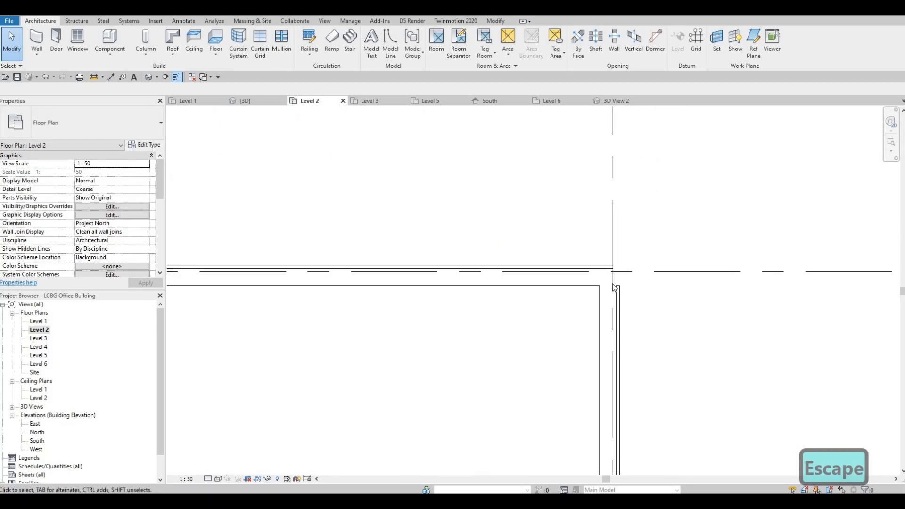
scroll(615, 288, "up", 1)
left_click(596, 280)
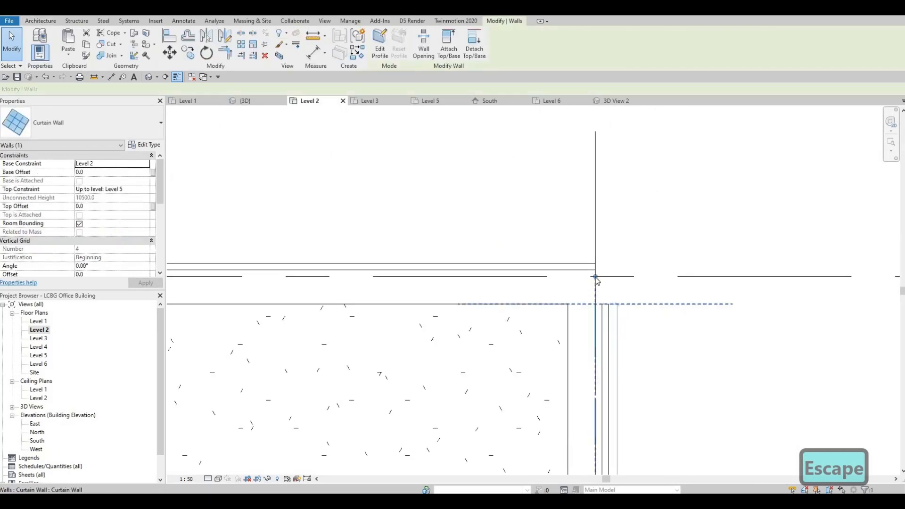
left_click_drag(595, 254, 595, 264)
scroll(595, 261, "up", 3)
key("Escape")
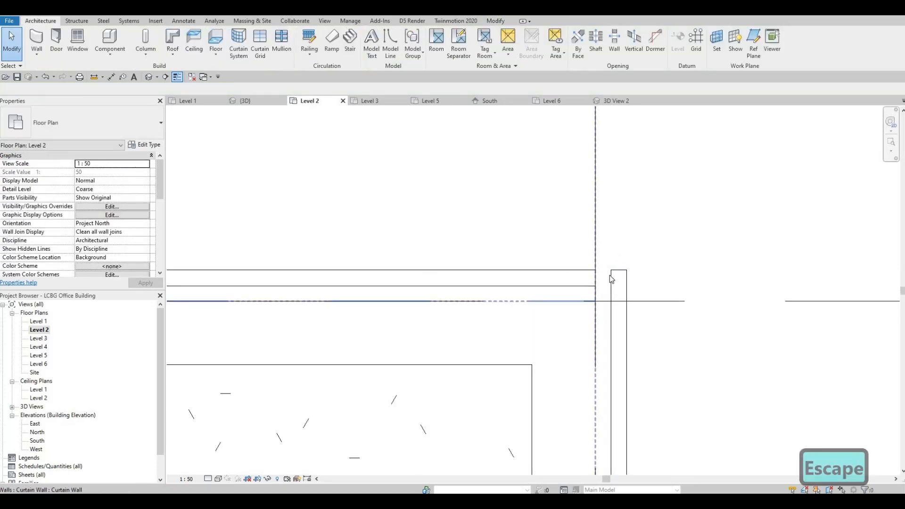
Step: Extend the perpendicular curtain wall's end flush with the outer face of the grid G curtain wall
left_click(596, 302)
left_click_drag(627, 298, 627, 301)
key("Escape")
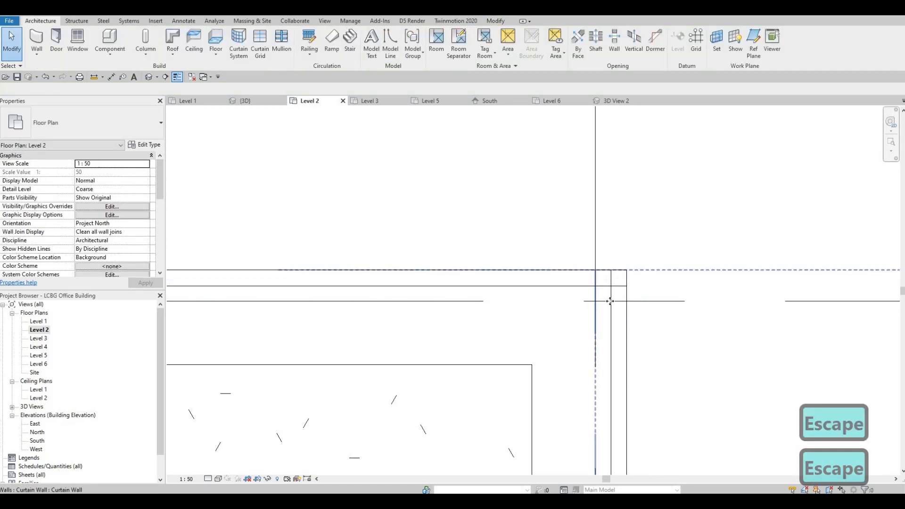
Step: Pull the grid G curtain wall's end back to the inner face of the perpendicular curtain wall
left_click(611, 314)
left_click_drag(597, 274, 597, 271)
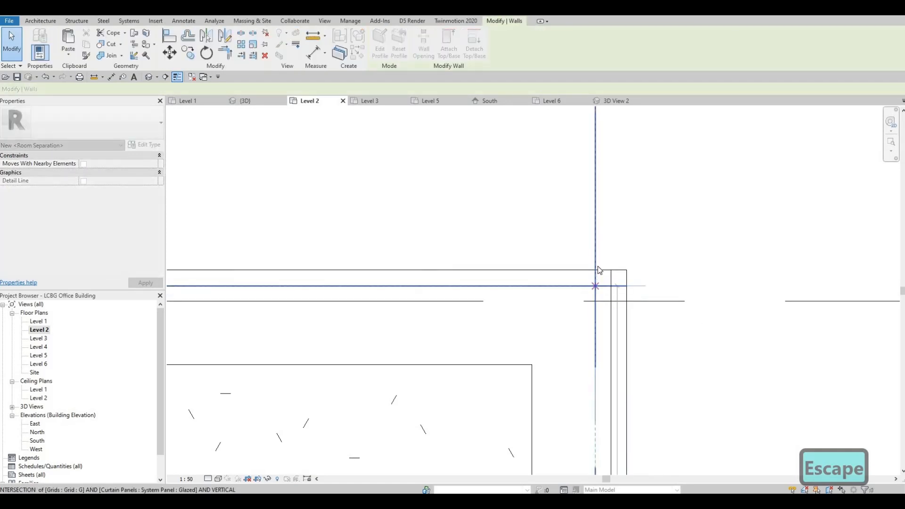
key("Escape")
key("Escape")
Step: Check the Level 2 curtain wall corner beside the Copy and Filing room
scroll(596, 267, "down", 5)
scroll(606, 266, "down", 2)
middle_click_drag(572, 345, 628, 212)
scroll(626, 212, "down", 6)
middle_click_drag(572, 255, 529, 5)
middle_click_drag(579, 350, 584, 68)
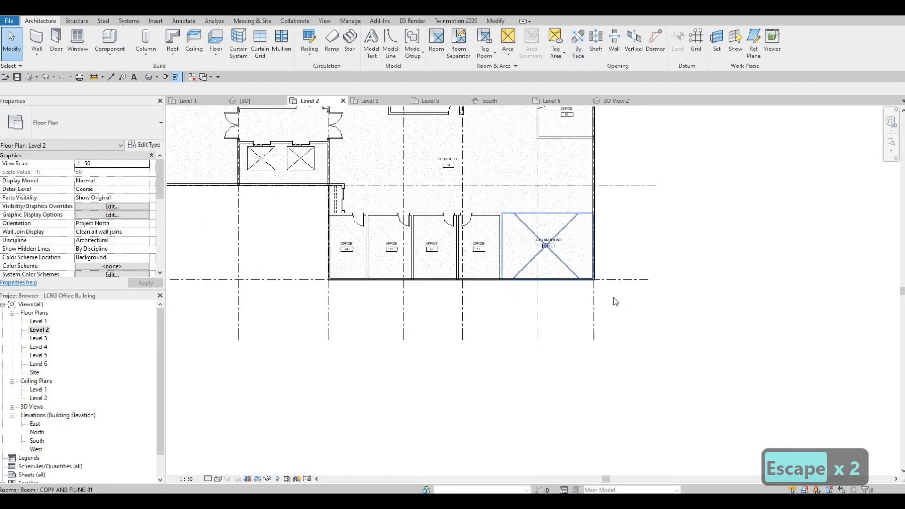
scroll(613, 298, "up", 4)
scroll(659, 320, "up", 5)
key("Escape")
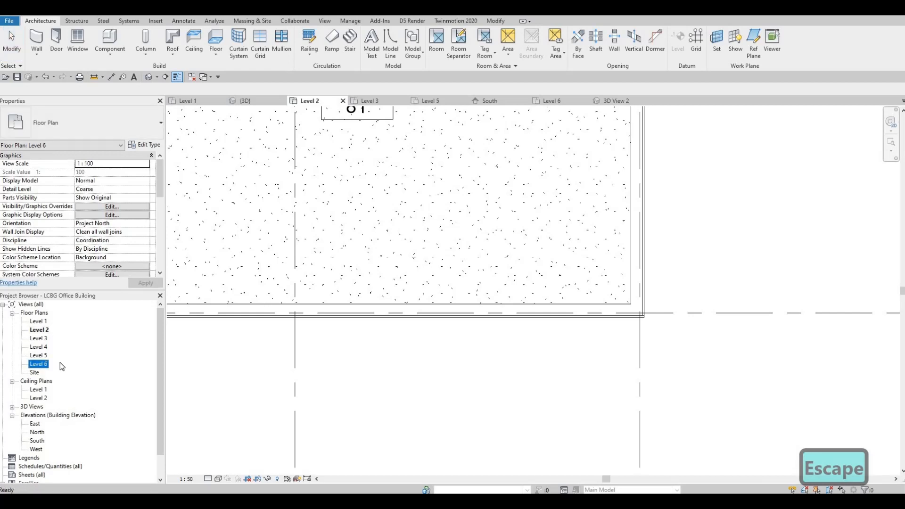
Step: Open the Level 5 plan and adjust the grid 1 curtain wall's end away from grid A to close the corner with the perpendicular wall
double_click(38, 364)
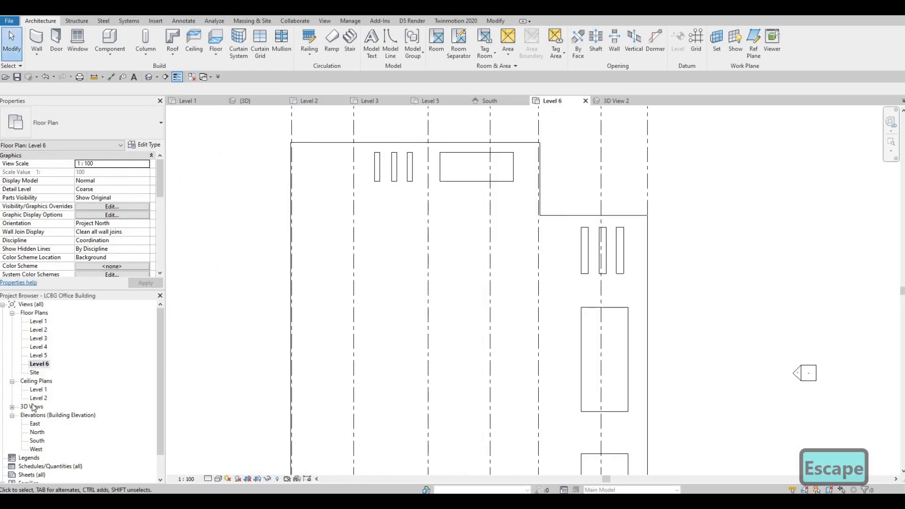
double_click(38, 356)
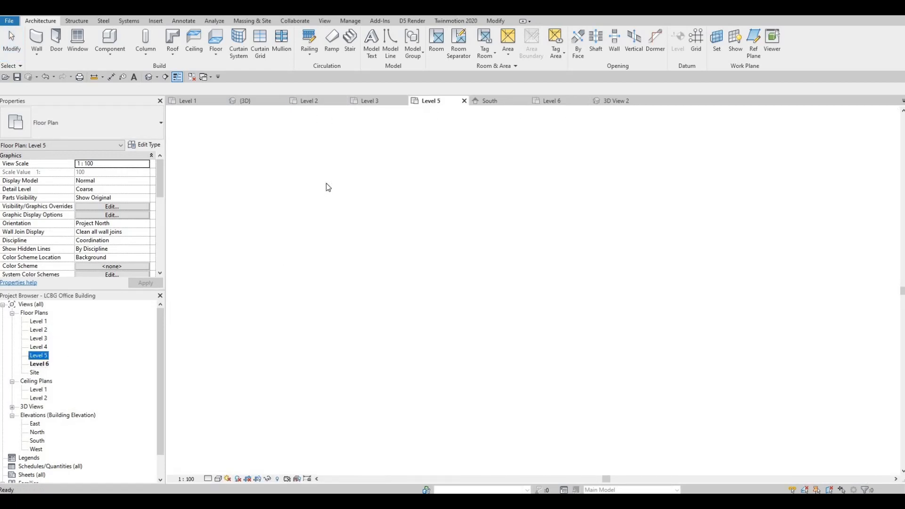
scroll(403, 226, "up", 6)
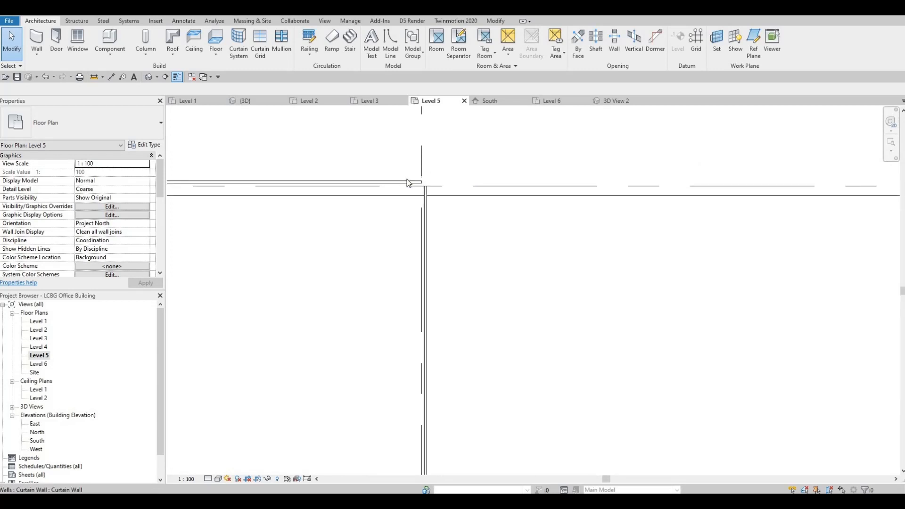
key("Escape")
left_click(415, 193)
scroll(426, 212, "up", 2)
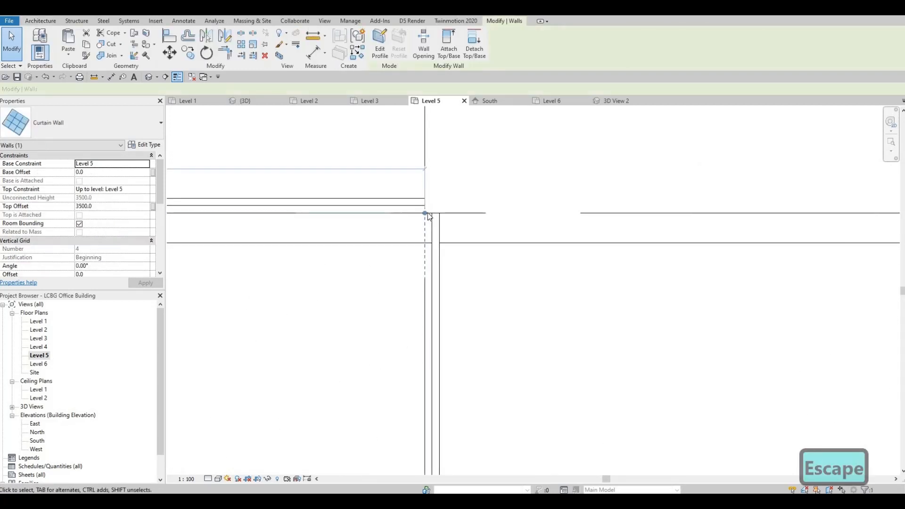
left_click_drag(444, 213, 424, 206)
key("Escape")
left_click(425, 210)
Step: Extend the Level 5 grid 1 curtain wall's other end to the outer face of the grid A curtain wall
scroll(421, 209, "down", 2)
middle_click_drag(257, 259, 692, 251)
key("Escape")
middle_click_drag(208, 207, 679, 236)
scroll(590, 224, "up", 2)
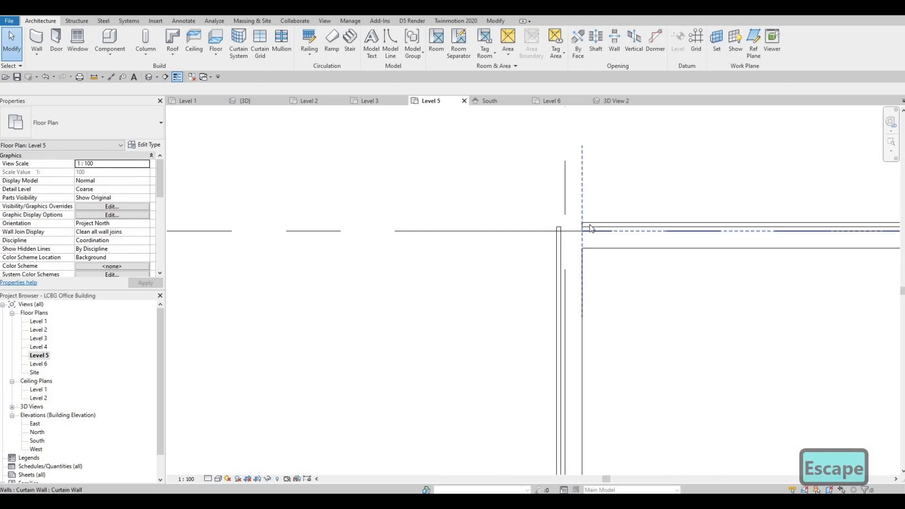
left_click(579, 233)
left_click_drag(578, 233, 542, 232)
key("Escape")
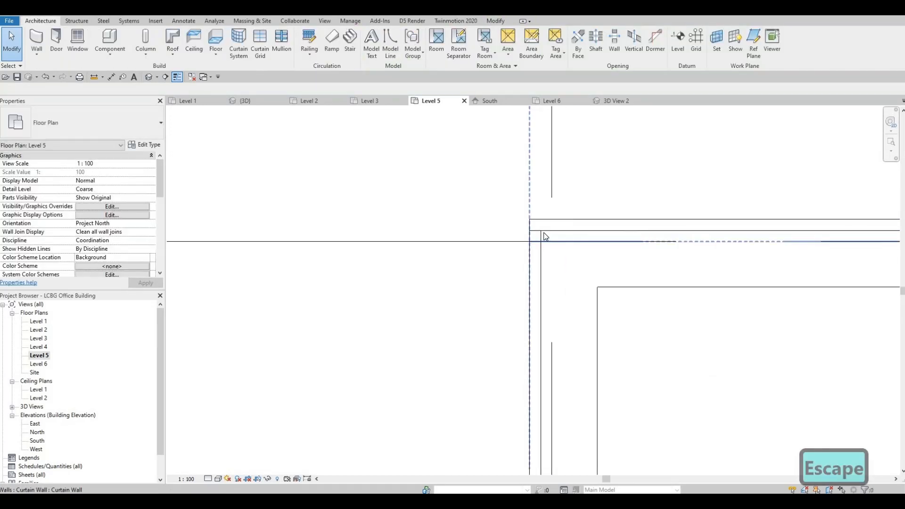
Step: Check the Level 5 curtain wall along grid A down to its corner with the grid 8 curtain wall
scroll(547, 236, "down", 3)
scroll(553, 302, "down", 2)
middle_click_drag(547, 387, 539, 223)
scroll(538, 349, "up", 1)
middle_click_drag(538, 352, 536, 299)
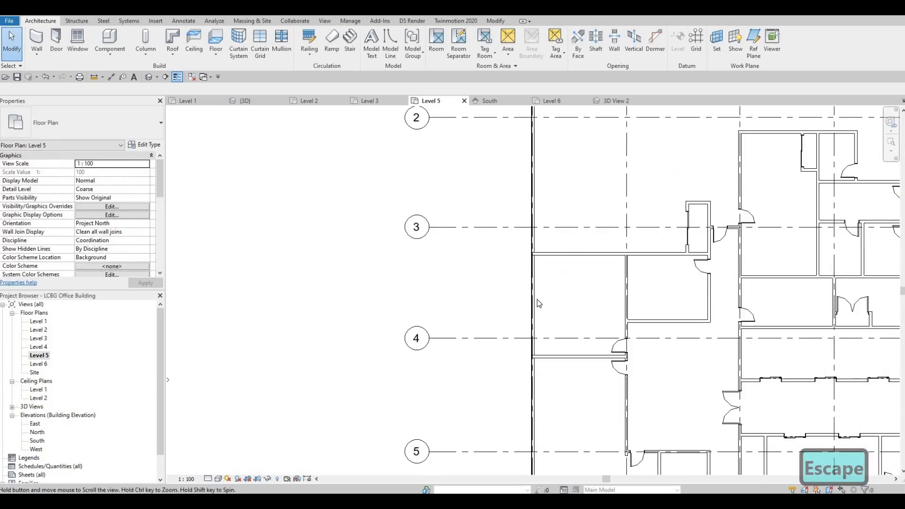
scroll(536, 302, "down", 2)
middle_click_drag(540, 372, 541, 171)
scroll(528, 378, "up", 1)
middle_click_drag(526, 405, 525, 220)
scroll(537, 198, "up", 5)
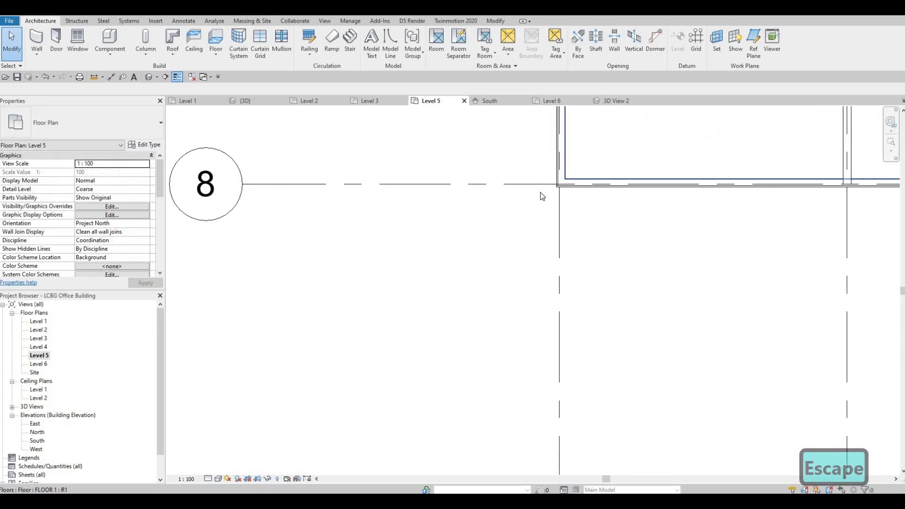
Step: Try to adjust the curtain wall end at the inner corner where the Level 5 grid 8 wall meets the perpendicular curtain wall
middle_click_drag(649, 200, 370, 172)
scroll(370, 172, "down", 2)
middle_click_drag(682, 202, 630, 210)
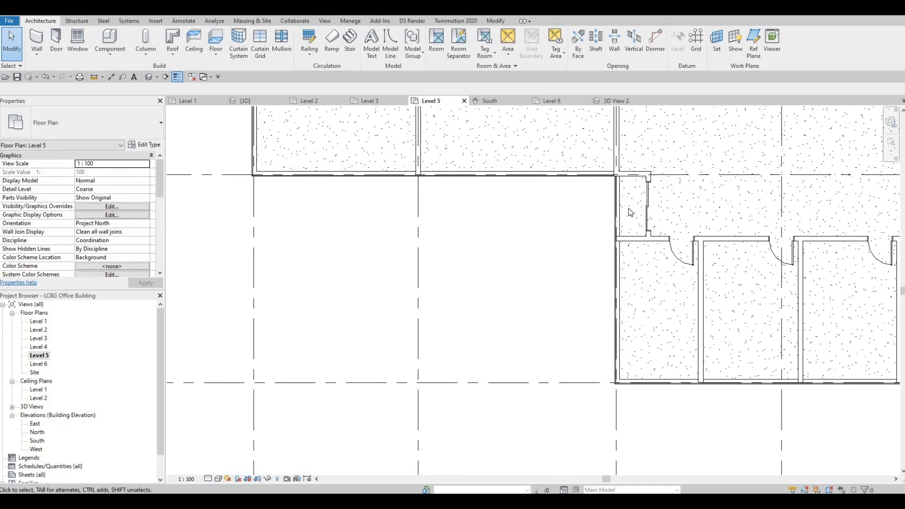
scroll(626, 176, "up", 4)
left_click(566, 178)
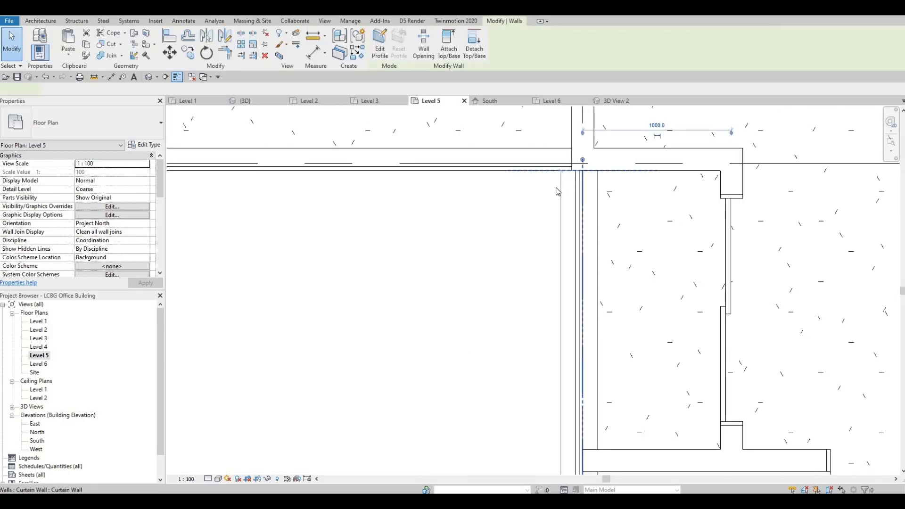
scroll(525, 219, "up", 3)
key("Escape")
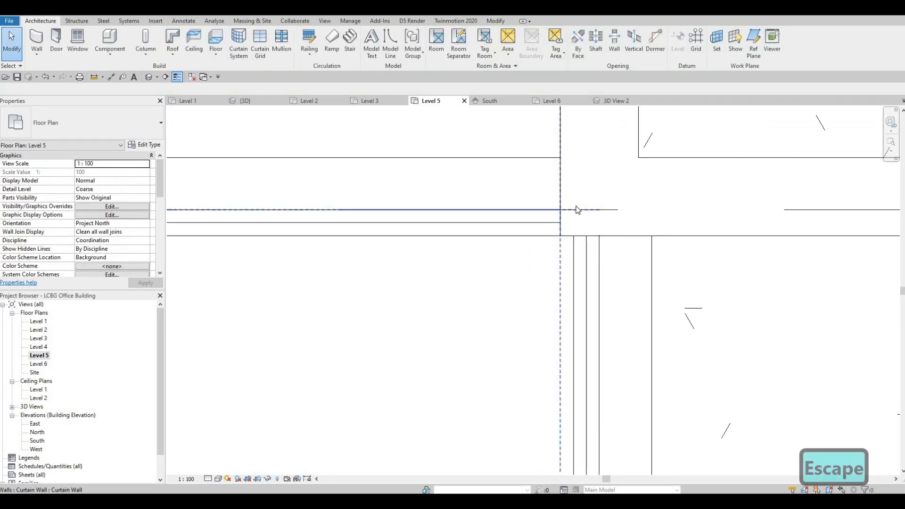
left_click(578, 210)
mouse_move(601, 209)
left_mouse_down()
mouse_move(605, 203)
mouse_move(607, 213)
left_mouse_up()
key("Escape")
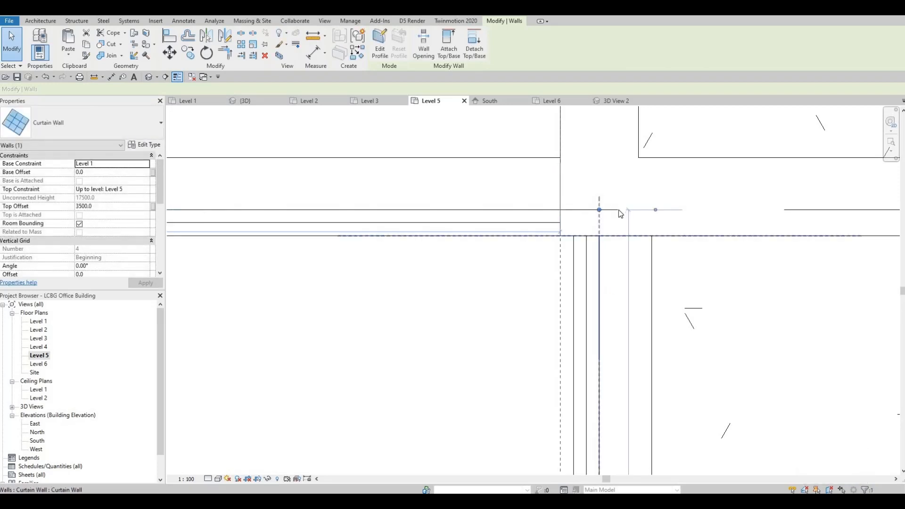
scroll(615, 220, "down", 2)
middle_click_drag(594, 181, 588, 169)
scroll(588, 169, "up", 2)
key("ctrl+z")
Step: Extend the end of the curtain wall below the row of small offices to meet the perpendicular curtain wall and close the corner
scroll(562, 176, "down", 3)
middle_click_drag(616, 280, 611, 184)
scroll(601, 233, "down", 5)
middle_click_drag(629, 369, 593, 199)
scroll(593, 199, "up", 1)
scroll(491, 292, "down", 1)
middle_click_drag(526, 369, 505, 290)
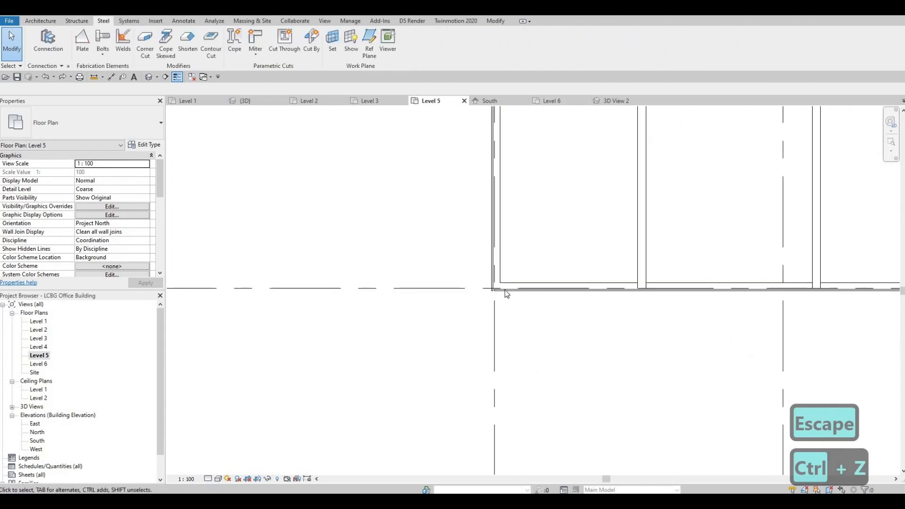
scroll(527, 286, "up", 9)
key("Escape")
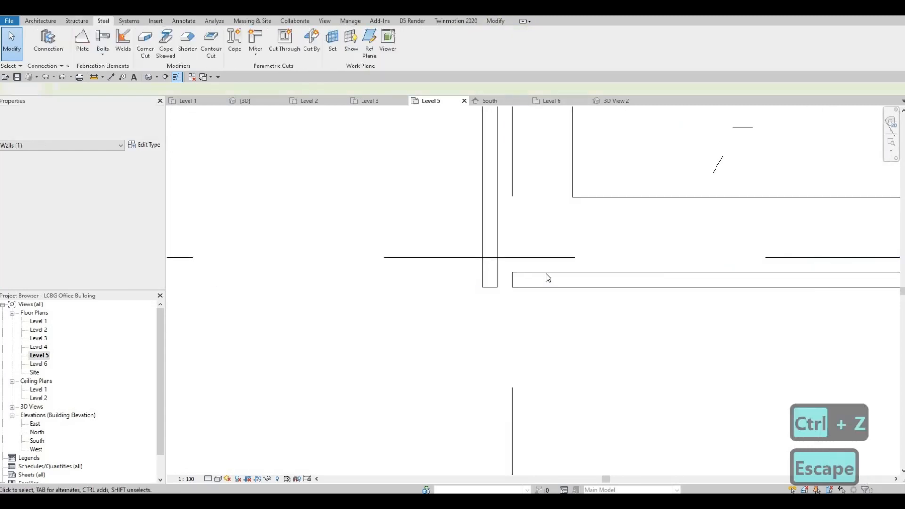
left_click(513, 259)
left_click_drag(502, 259, 501, 259)
key("Escape")
scroll(502, 262, "down", 3)
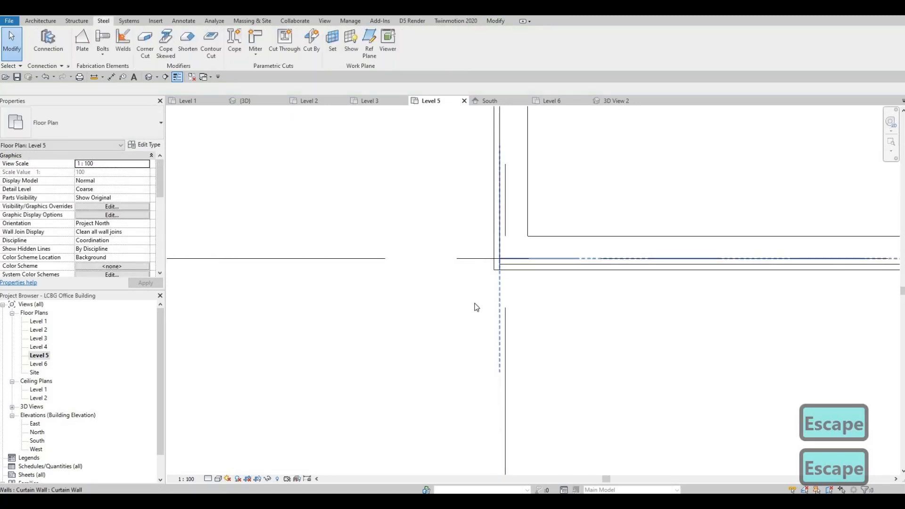
Step: Extend the opposite end of the curtain wall below the offices across the end of the long perpendicular wall to its outer face
scroll(476, 306, "down", 4)
middle_click_drag(669, 329, 531, 310)
scroll(530, 310, "down", 2)
middle_click_drag(852, 306, 669, 291)
scroll(669, 291, "down", 3)
middle_click_drag(891, 307, 645, 311)
scroll(668, 288, "up", 4)
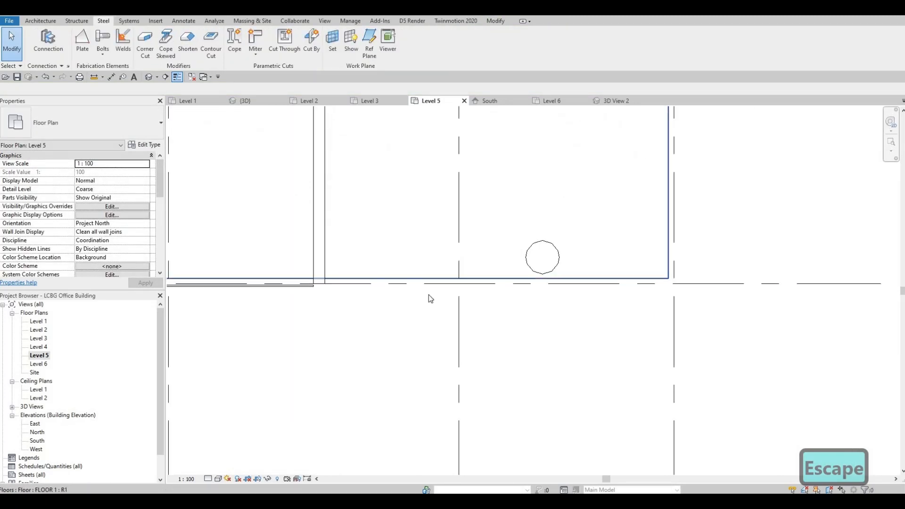
middle_click_drag(326, 300, 464, 316)
scroll(464, 317, "up", 5)
scroll(469, 328, "up", 3)
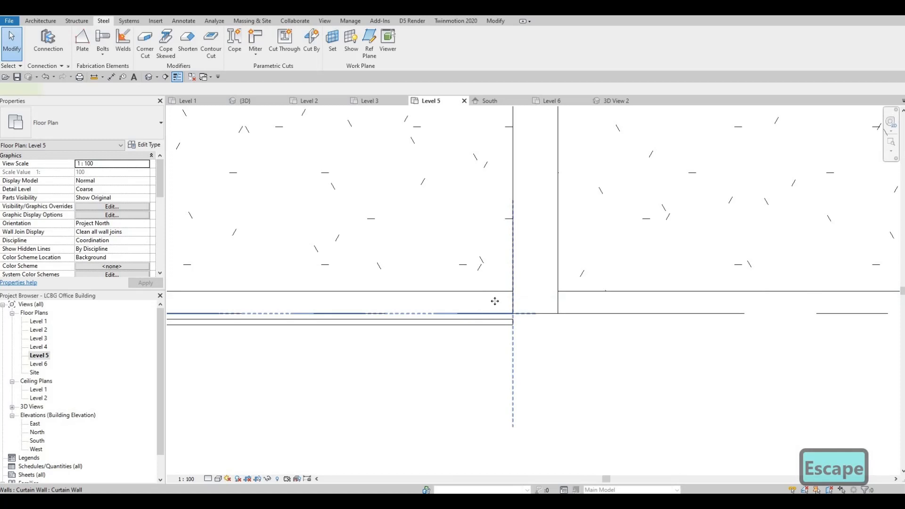
left_click(495, 302)
scroll(519, 311, "down", 5)
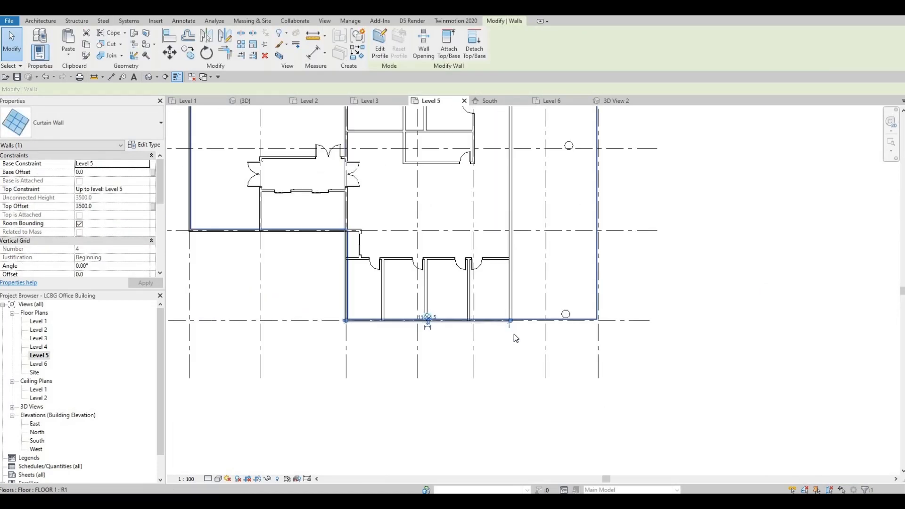
scroll(516, 336, "up", 5)
left_click_drag(527, 338, 531, 337)
key("Escape")
scroll(489, 388, "down", 3)
middle_click_drag(460, 408, 500, 368)
Step: Extend the short curtain wall east of grid E to the outer face of the long perpendicular wall, about 2790 mm long
scroll(500, 368, "down", 6)
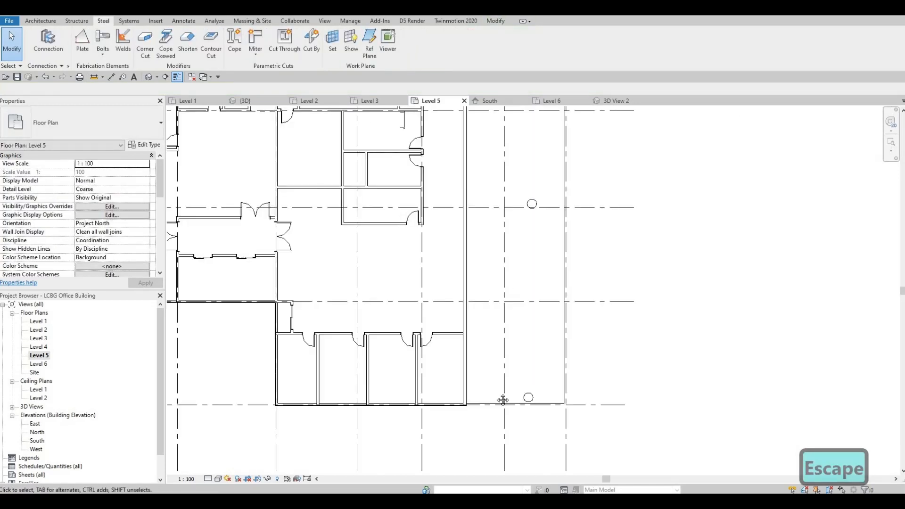
scroll(438, 227, "up", 7)
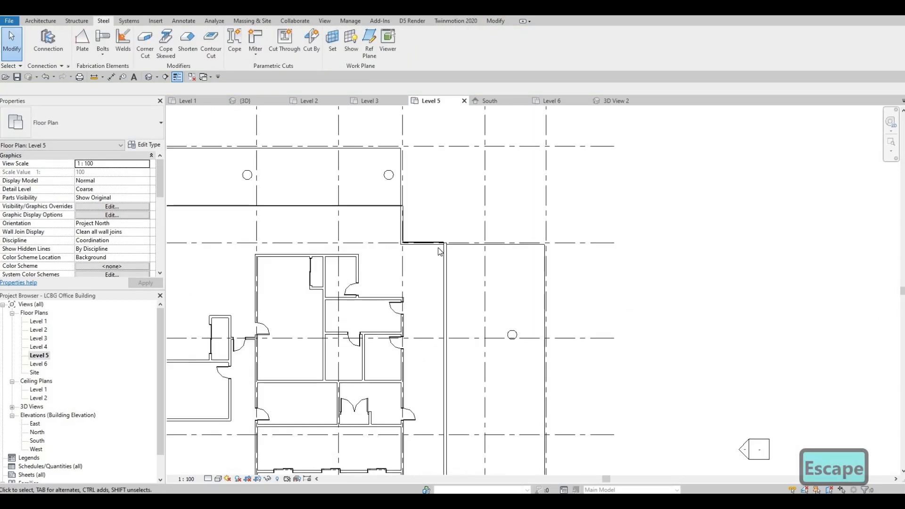
left_click(481, 300)
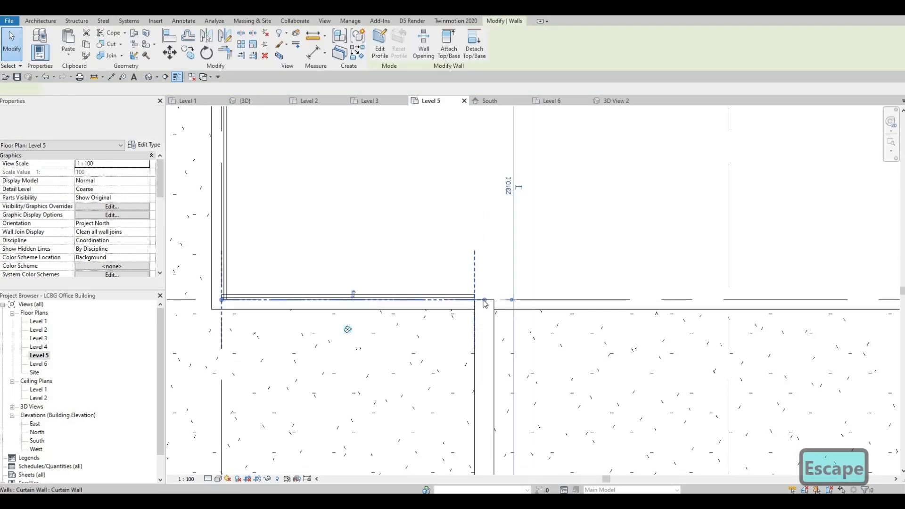
left_click_drag(484, 300, 486, 280)
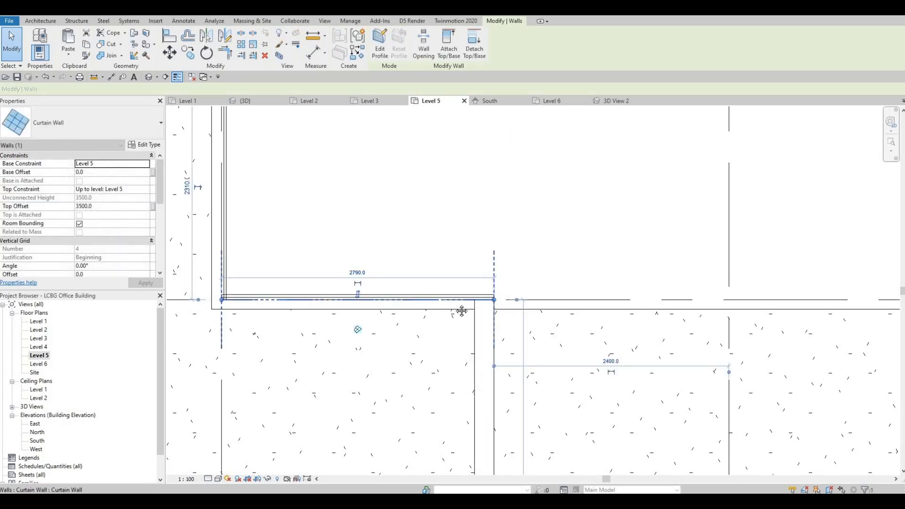
Step: Pull the short curtain wall's grid E end back to the outer panel face of the perpendicular curtain wall
scroll(461, 312, "down", 2)
middle_click_drag(387, 321, 407, 339)
scroll(355, 315, "up", 3)
scroll(398, 357, "up", 2)
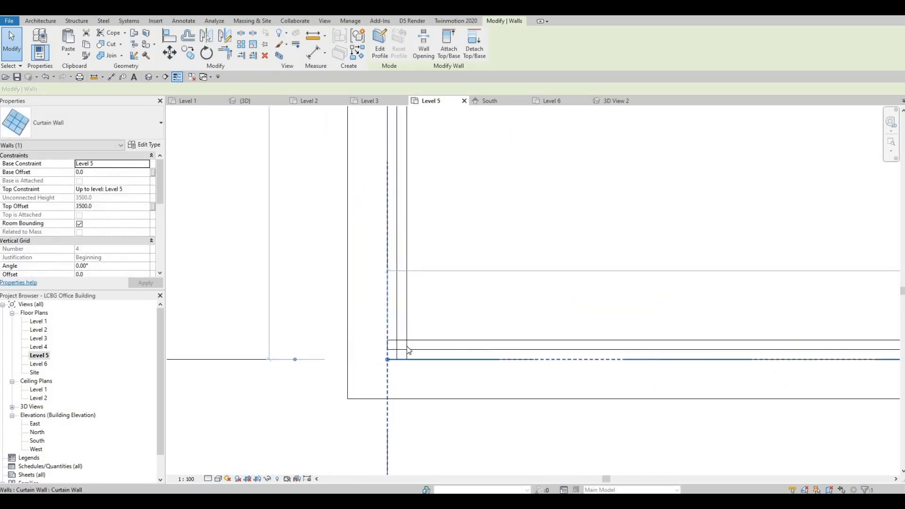
key("Escape")
left_click(390, 361)
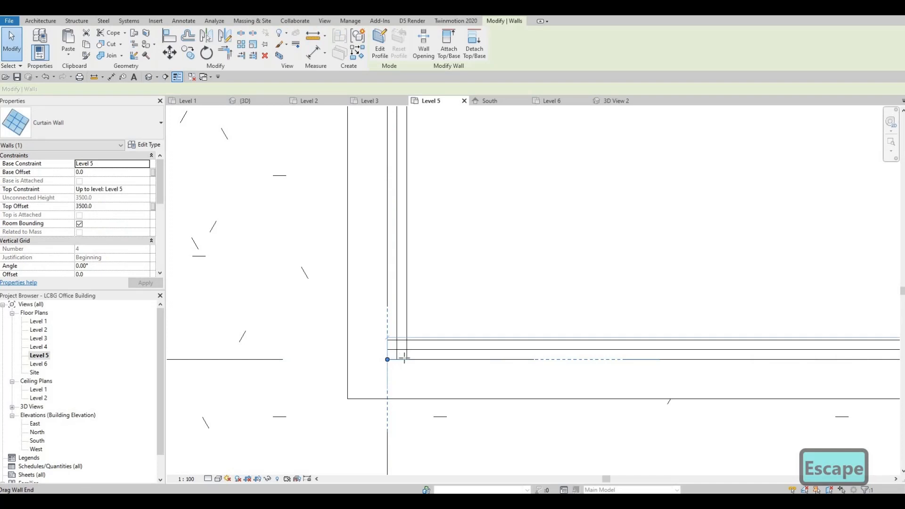
left_click_drag(405, 357, 406, 361)
key("Escape")
key("Escape")
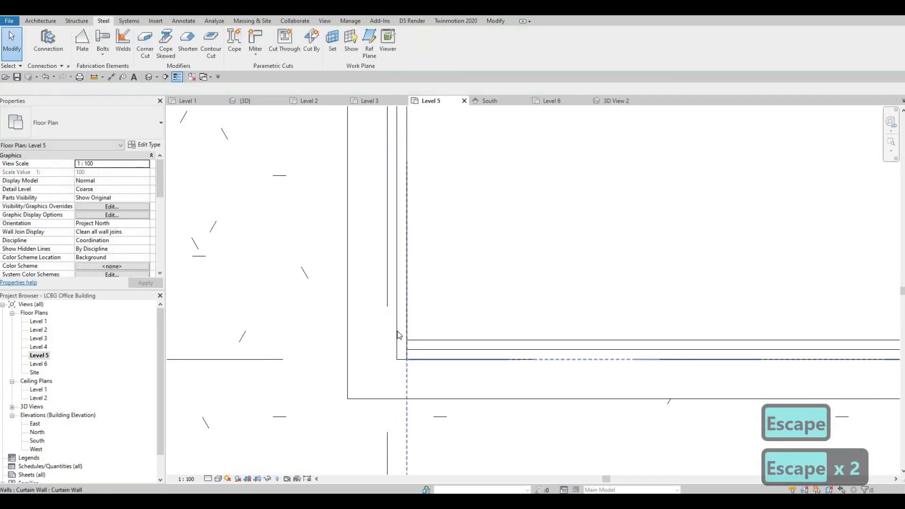
Step: Shorten the grid E curtain wall's lower end to the panel face of the short curtain wall to close the inner corner
left_click(389, 360)
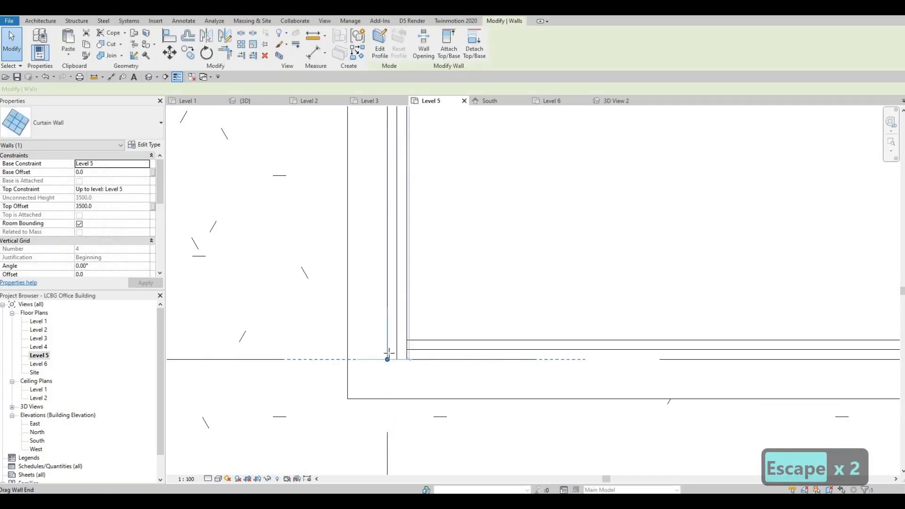
mouse_move(389, 353)
left_mouse_down()
mouse_move(403, 313)
mouse_move(403, 347)
left_mouse_up()
key("Escape")
key("Escape")
scroll(397, 318, "down", 5)
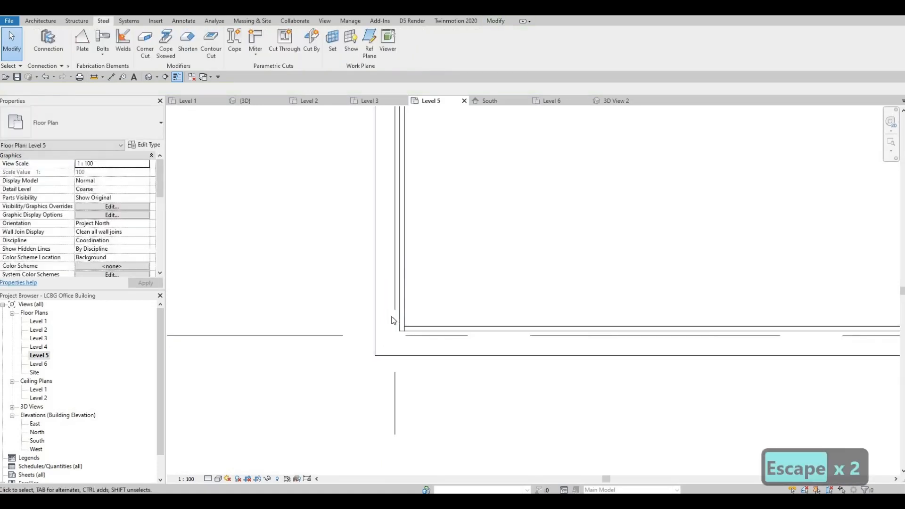
Step: Close the grid E curtain wall's upper corner by extending the adjoining horizontal wall to its outer face and its own end up to that wall
middle_click_drag(393, 319, 380, 407)
scroll(388, 259, "up", 3)
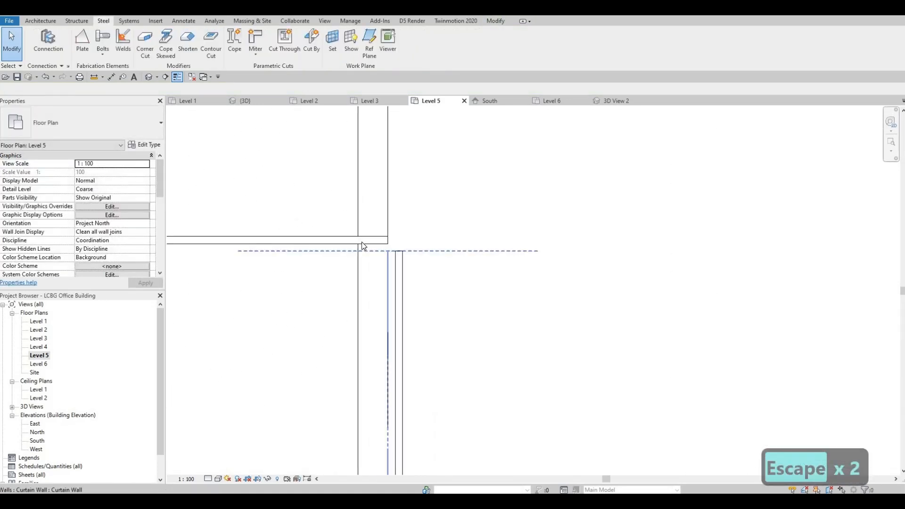
left_click(388, 252)
left_click_drag(401, 253, 382, 244)
scroll(397, 259, "up", 3)
key("Escape")
left_click(383, 258)
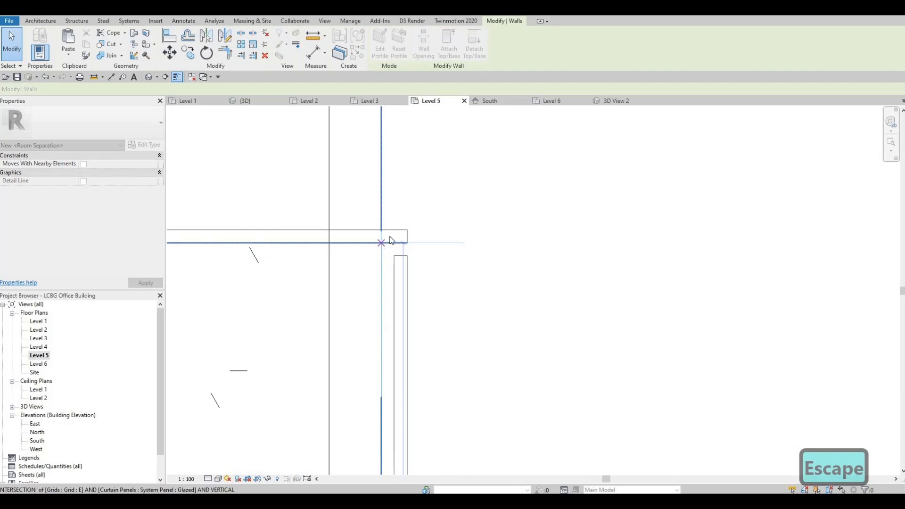
key("Escape")
scroll(410, 216, "down", 4)
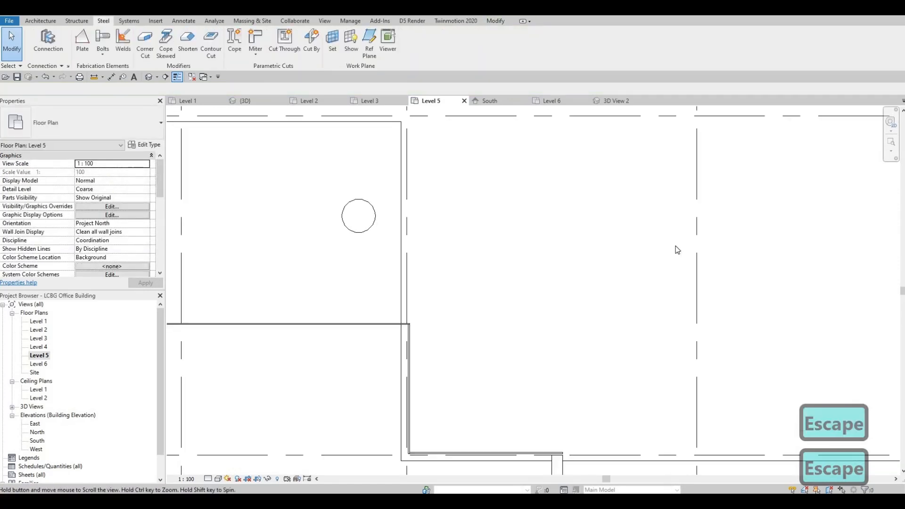
Step: At the horizontal curtain wall's opposite end, shorten the perpendicular curtain wall to the horizontal wall's inner panel face
scroll(495, 283, "down", 3)
middle_click_drag(427, 241, 677, 251)
middle_click_drag(372, 318, 548, 309)
scroll(360, 322, "up", 5)
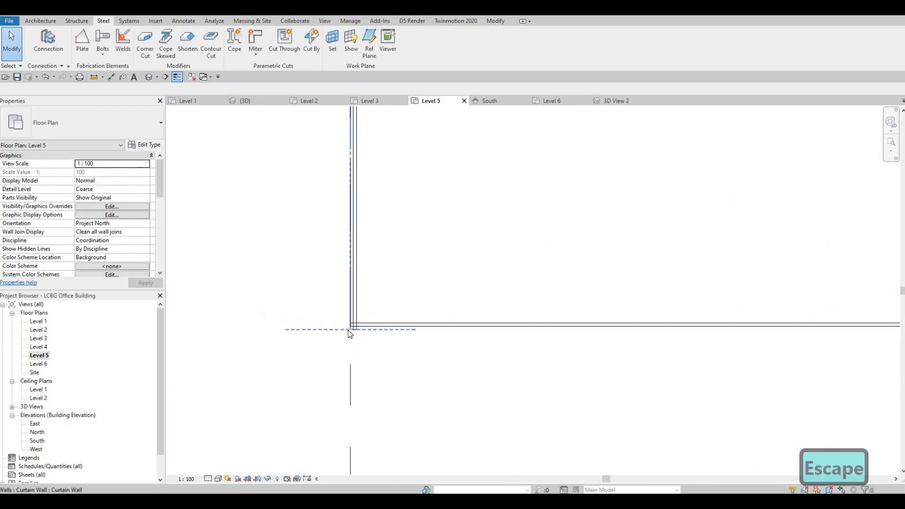
scroll(350, 334, "up", 2)
left_click(343, 348)
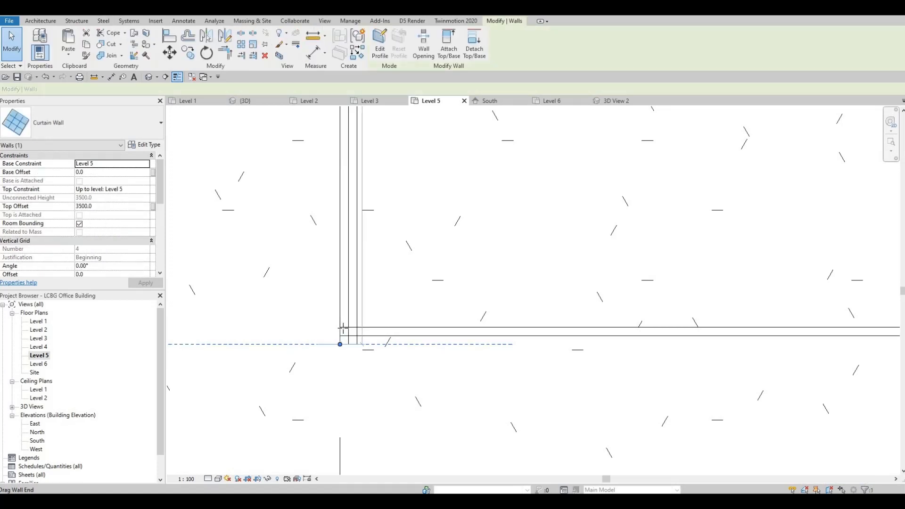
left_click_drag(341, 344, 382, 336)
key("Escape")
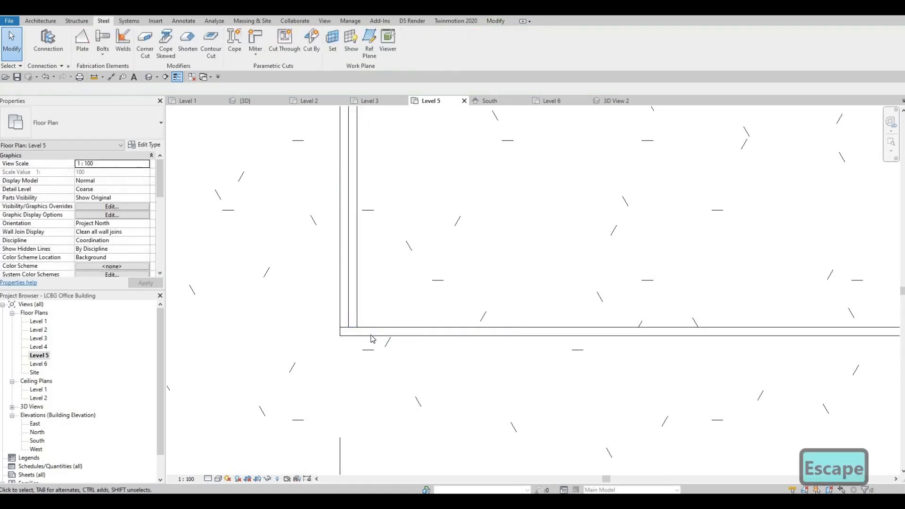
Step: Pull that horizontal curtain wall's end back to the perpendicular wall's panel face and check the grid E corner
left_click(340, 345)
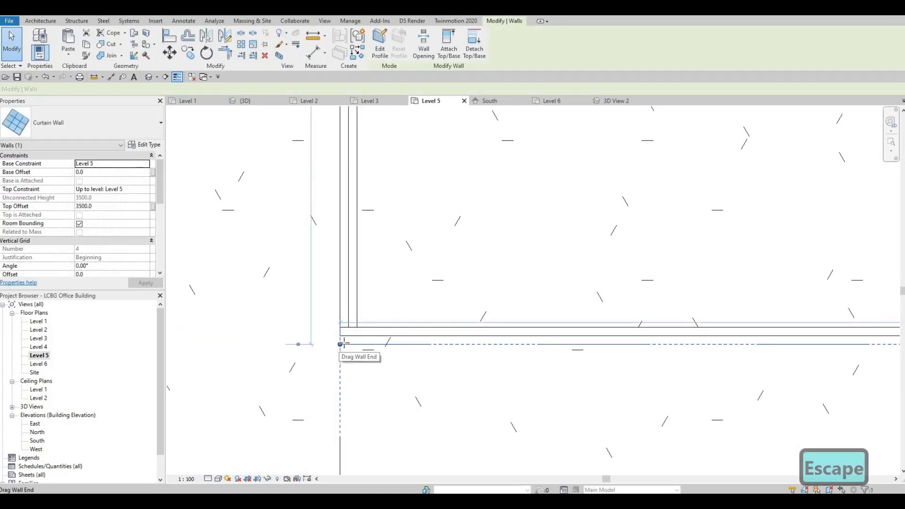
left_click(343, 344)
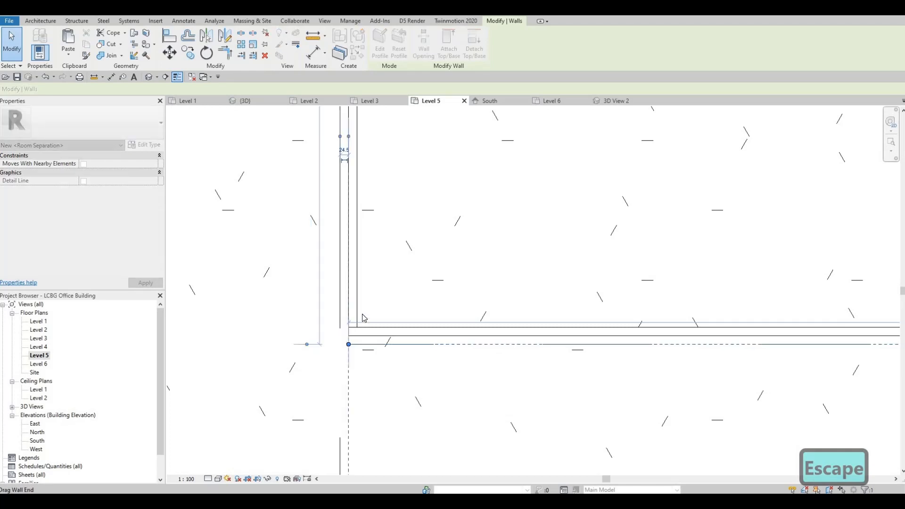
key("Escape")
scroll(376, 251, "down", 5)
scroll(376, 251, "up", 6)
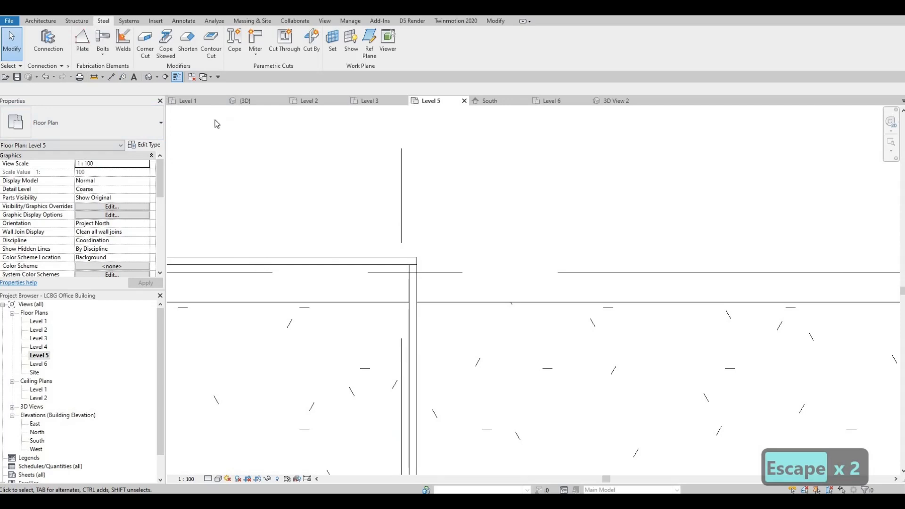
key("Escape")
key("Escape")
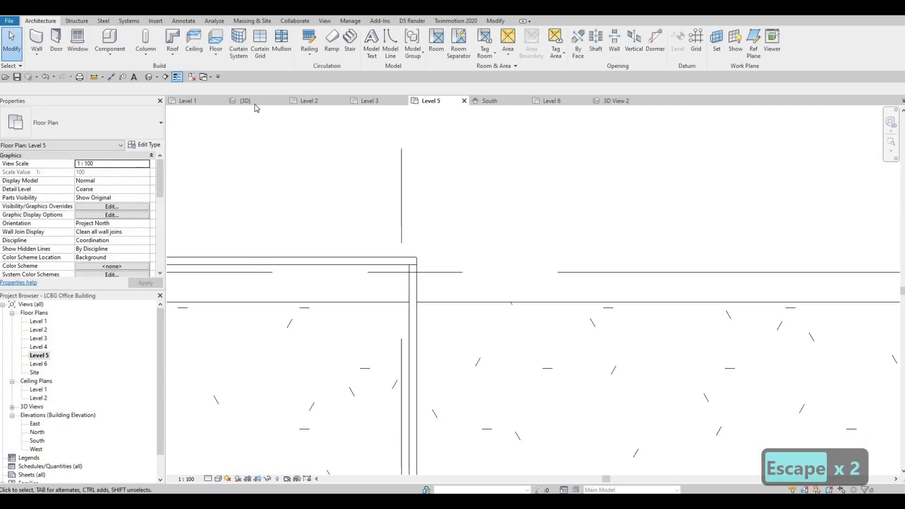
Step: Open the default 3D view and examine the building's curtain walls and their corners from the front and right sides
left_click(256, 101)
middle_click_drag(400, 222, 457, 252, "shift")
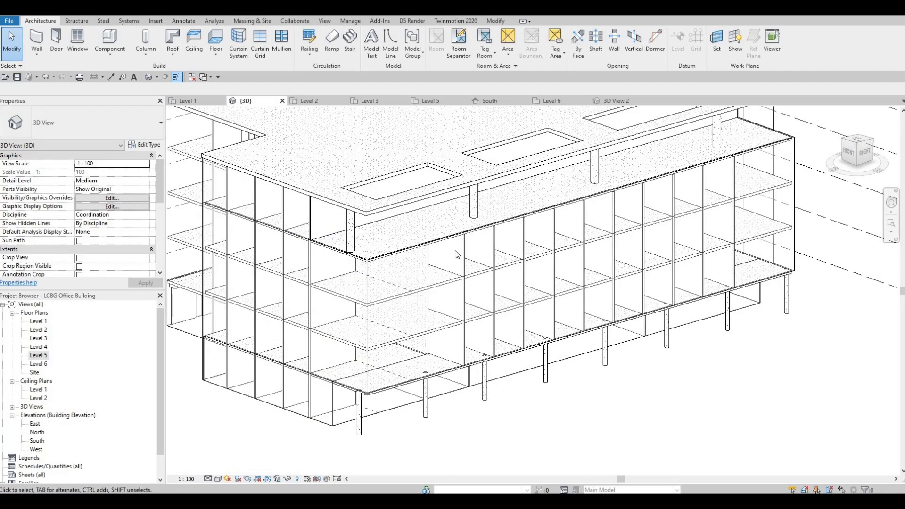
scroll(434, 250, "down", 4)
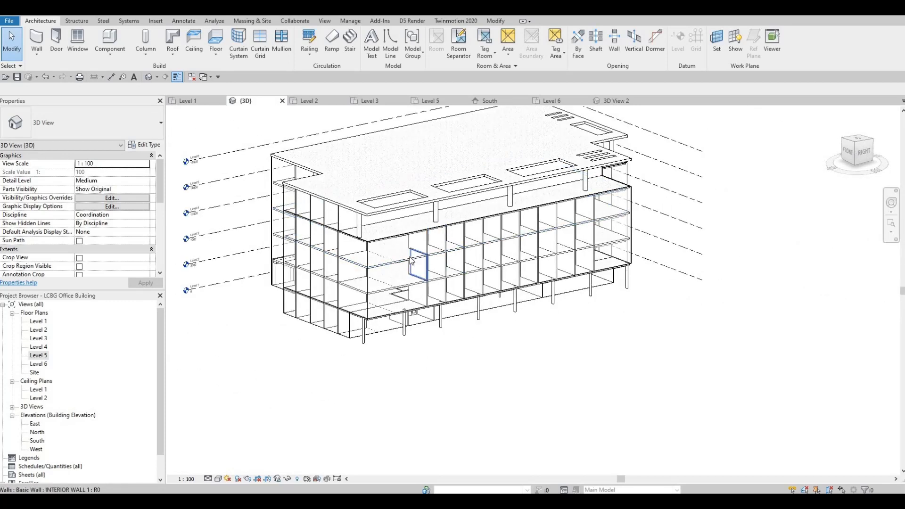
key("Tab")
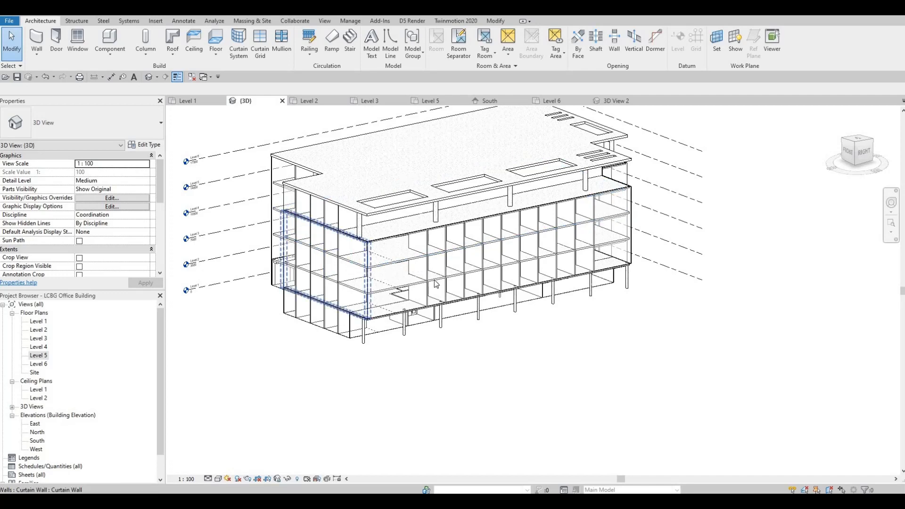
middle_click_drag(393, 289, 340, 269, "shift")
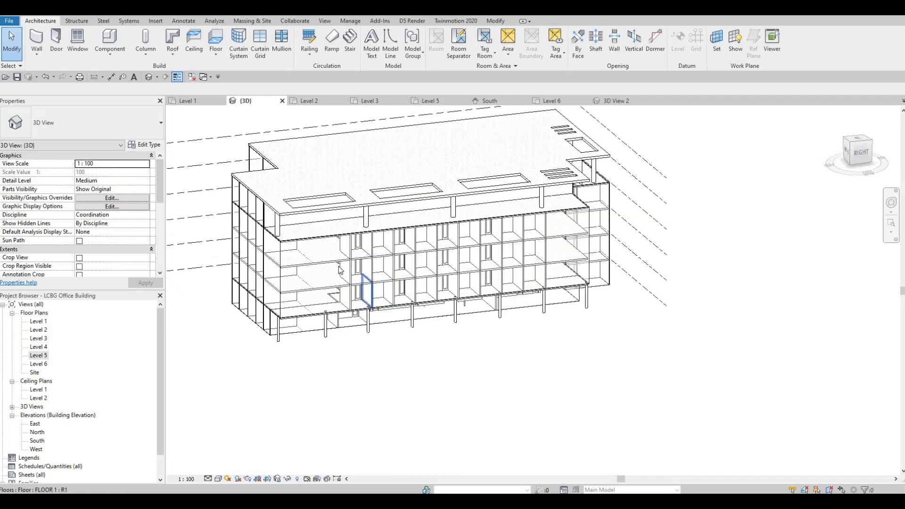
scroll(341, 270, "up", 5)
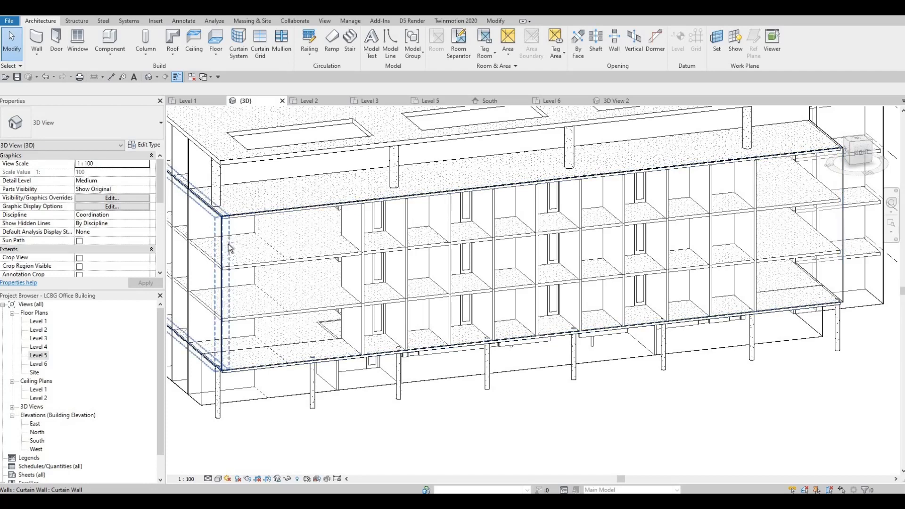
middle_click_drag(368, 250, 372, 262, "shift")
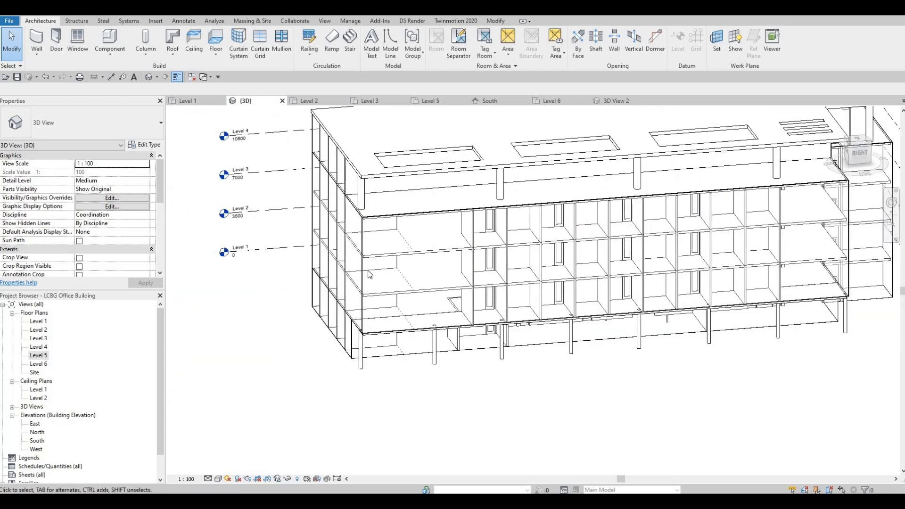
Step: Examine the curtain walls and their corners in 3D from the building's right side around to its back corner
scroll(373, 263, "up", 4)
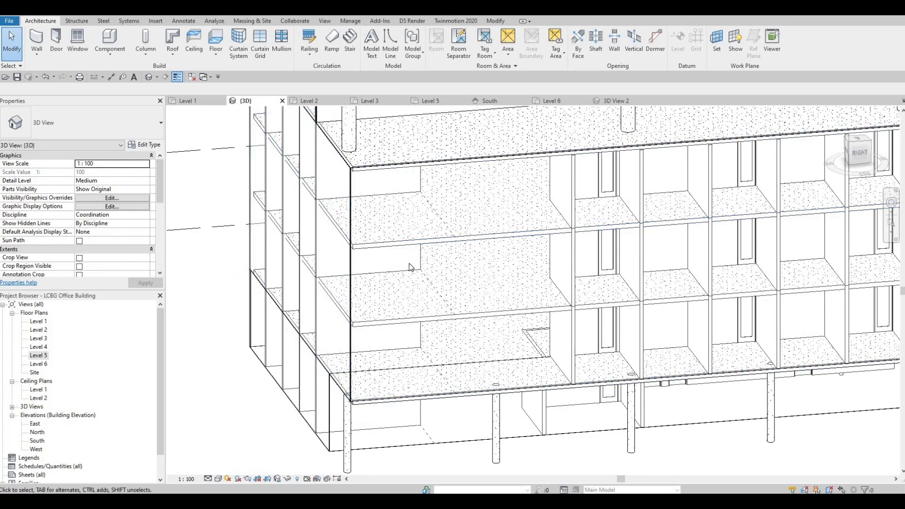
scroll(408, 265, "down", 3)
middle_click_drag(409, 265, 378, 321)
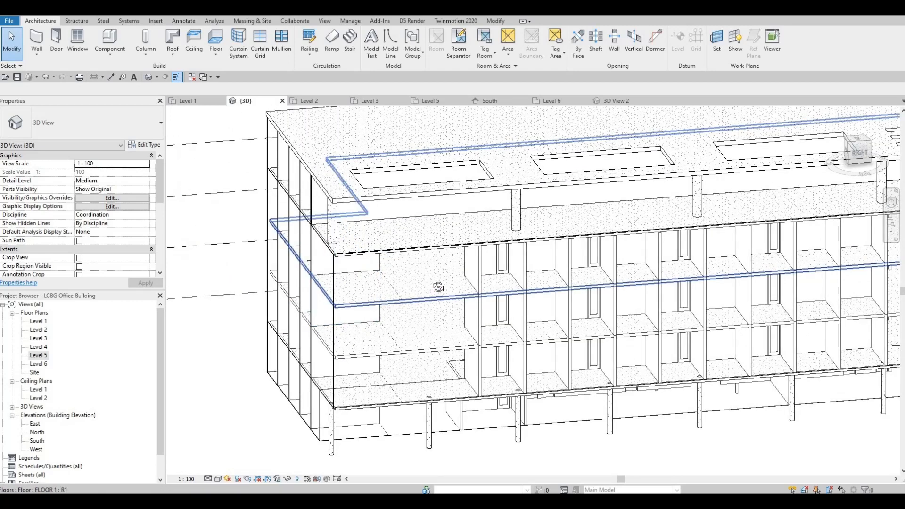
middle_click_drag(438, 287, 463, 188, "shift")
middle_click_drag(507, 260, 388, 261)
scroll(478, 235, "down", 3)
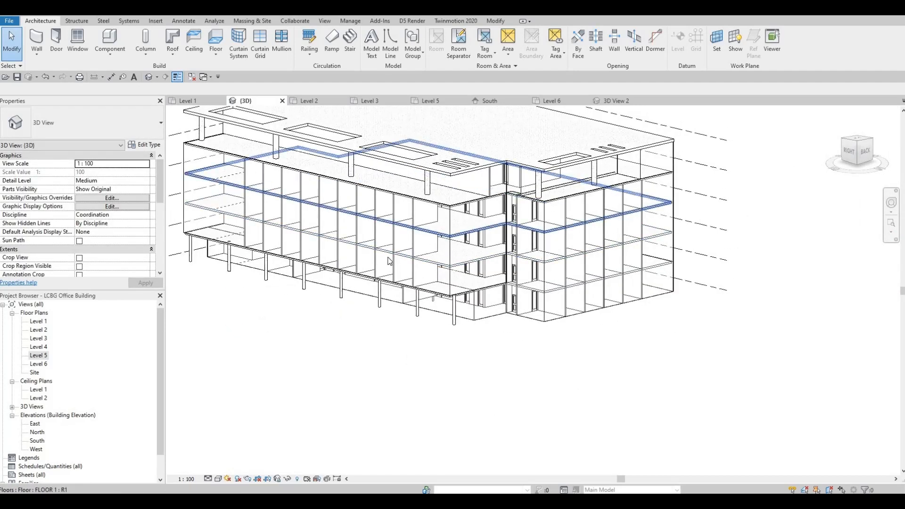
scroll(389, 261, "up", 3)
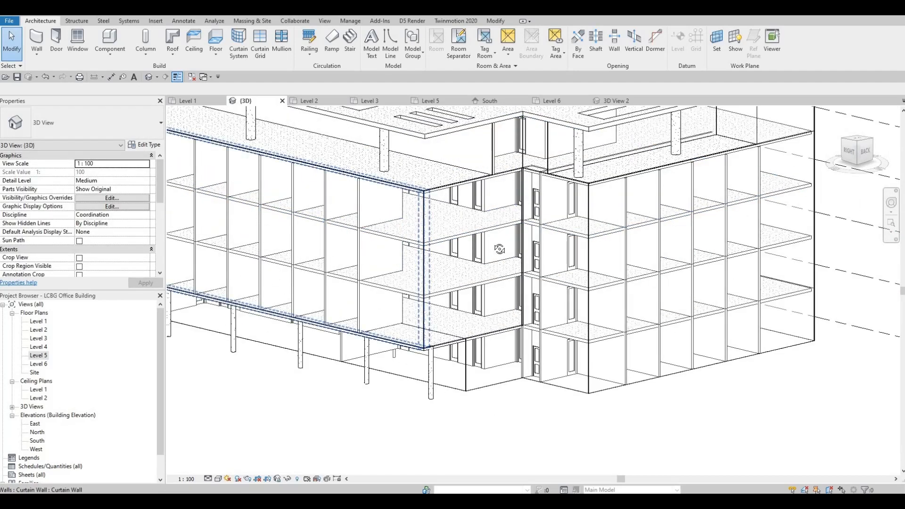
scroll(405, 253, "down", 1)
middle_click_drag(278, 258, 330, 254, "shift")
scroll(307, 253, "down", 1)
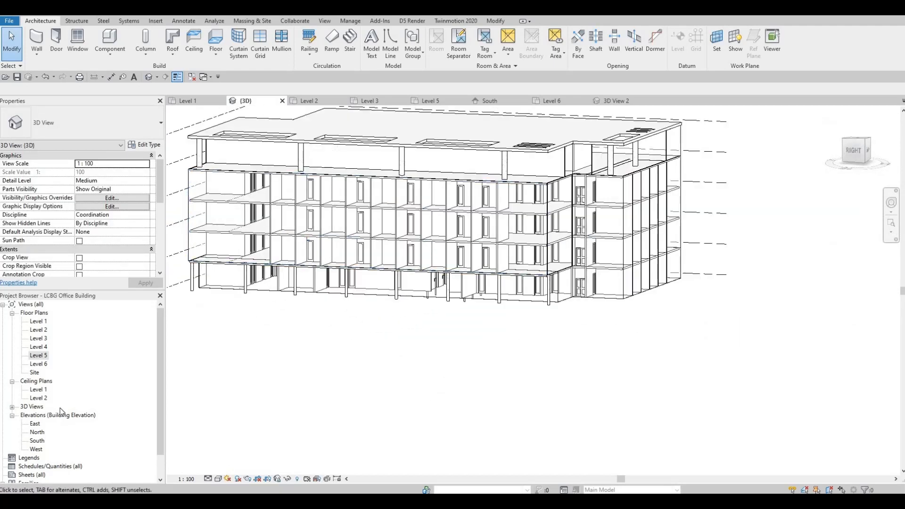
Step: Open the South elevation and set its visual style to Shaded
double_click(38, 441)
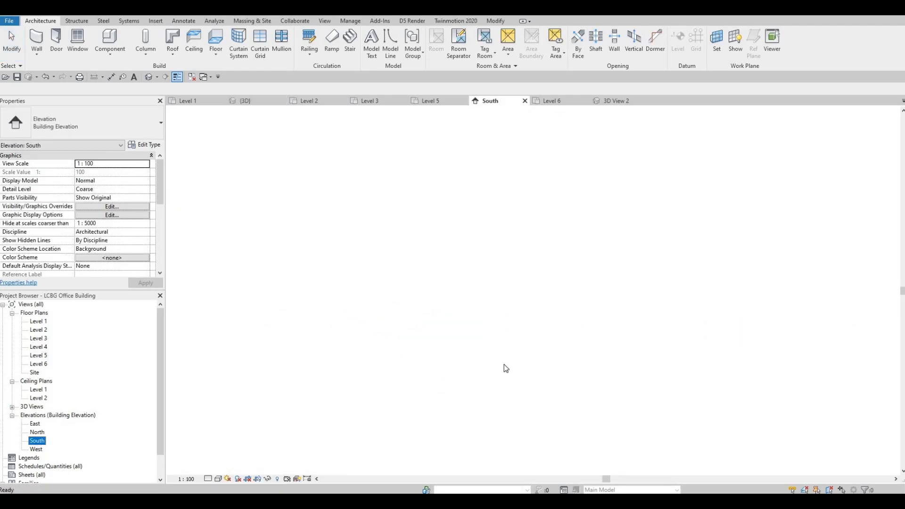
left_click(434, 228)
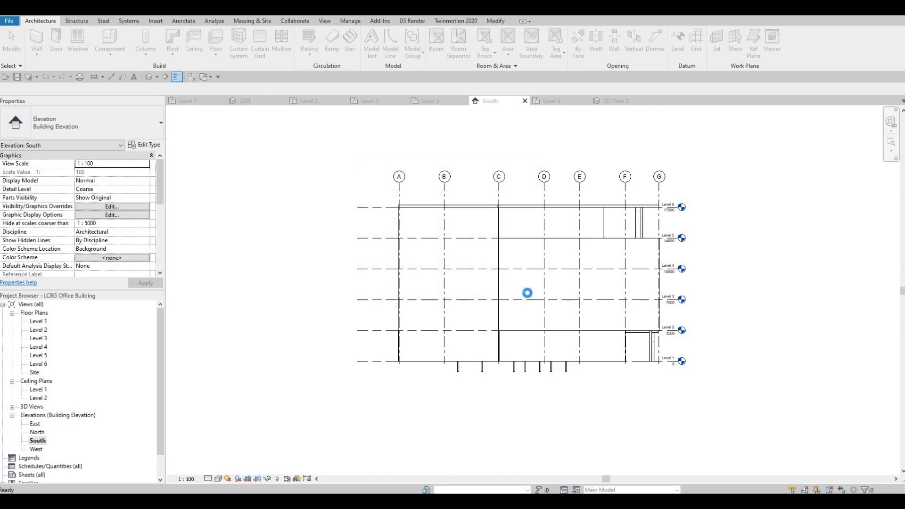
left_click(219, 479)
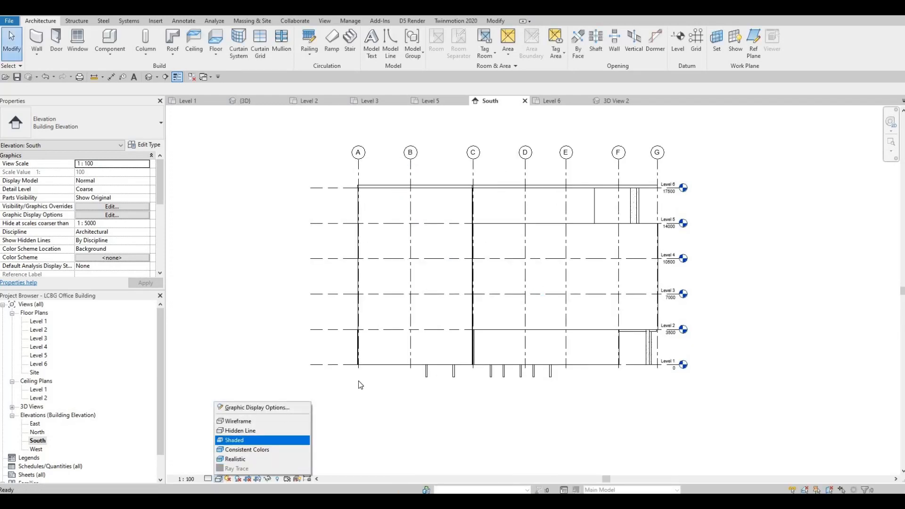
left_click(240, 445)
scroll(345, 283, "up", 3)
scroll(350, 254, "down", 4)
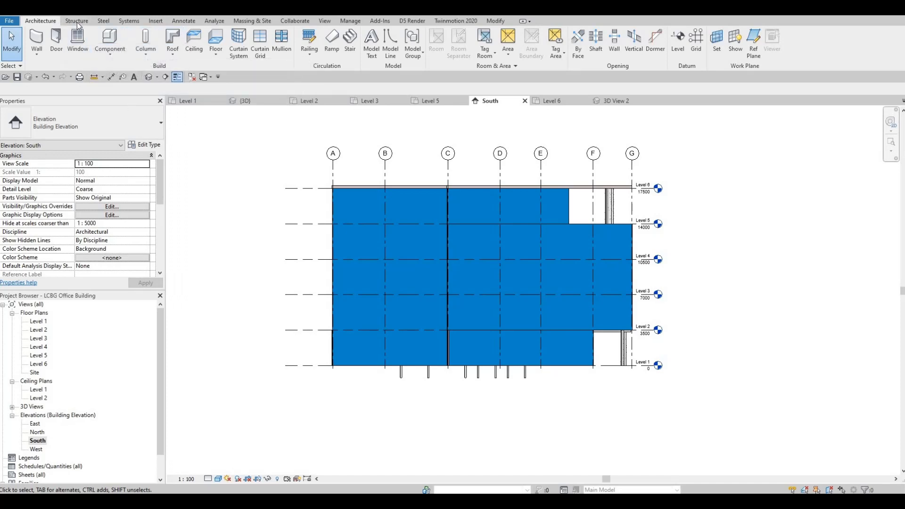
Step: Place two horizontal curtain grid lines on the curtain wall between grids A and C, about 400 mm above and below Level 5
left_click(258, 47)
scroll(338, 225, "up", 2)
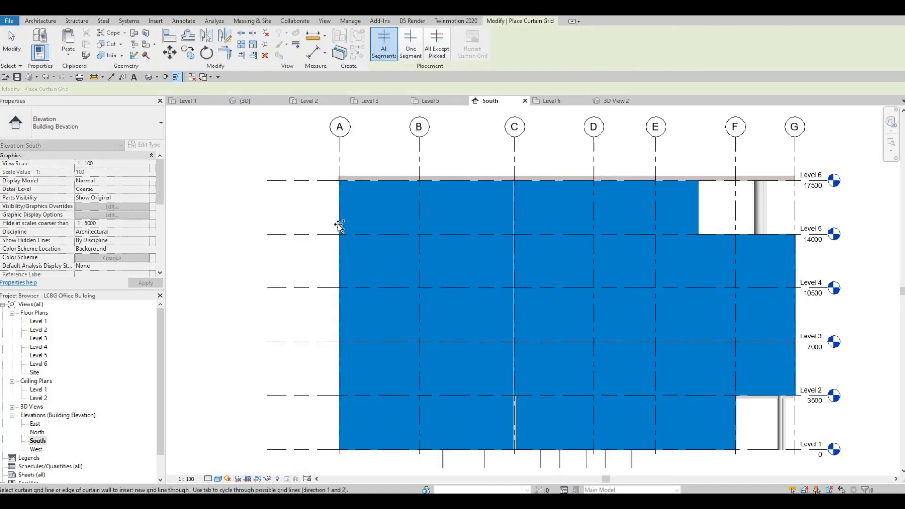
scroll(344, 225, "up", 2)
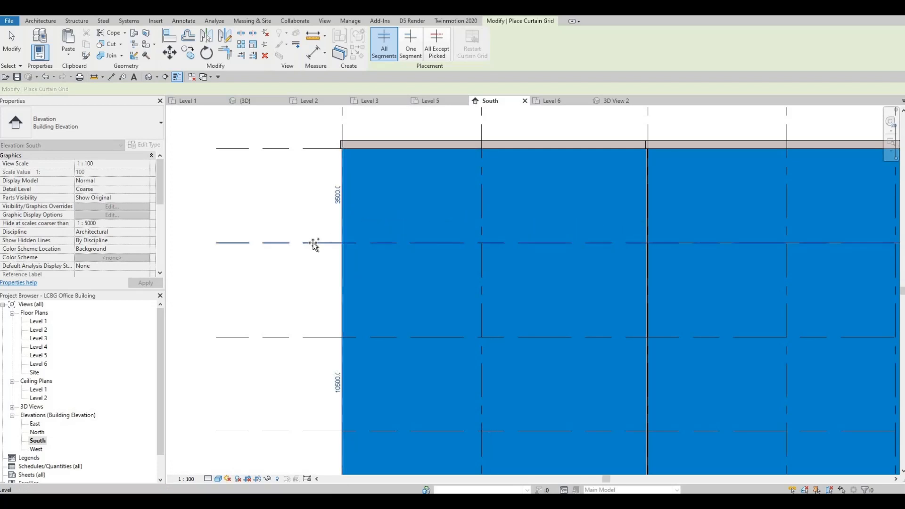
left_click(341, 232)
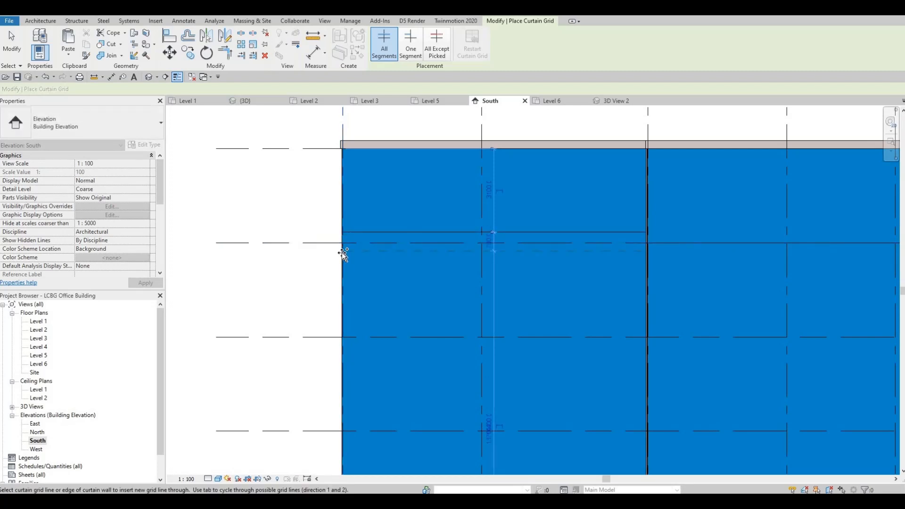
left_click(414, 239)
key("Escape")
key("Escape")
key("Escape")
Step: Check the spacing between the two curtain grid lines around Level 5
scroll(414, 238, "up", 3)
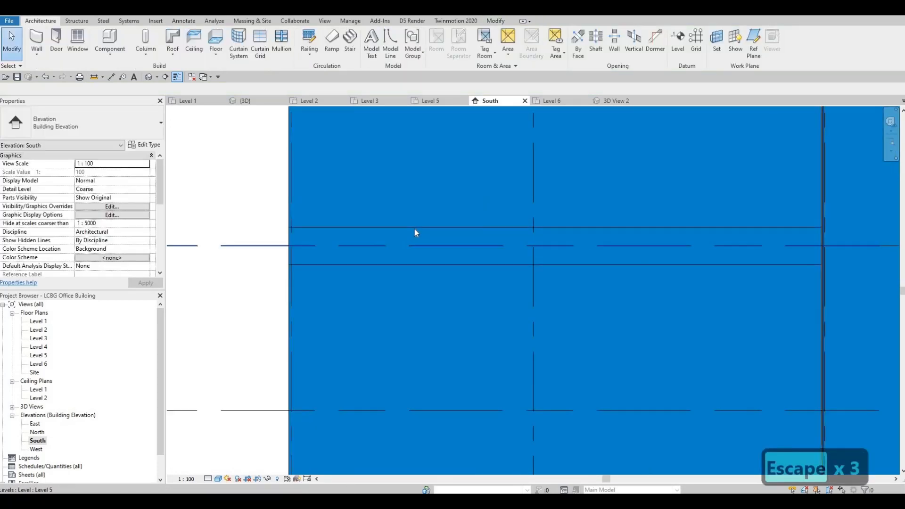
left_click(555, 245)
scroll(551, 252, "up", 2)
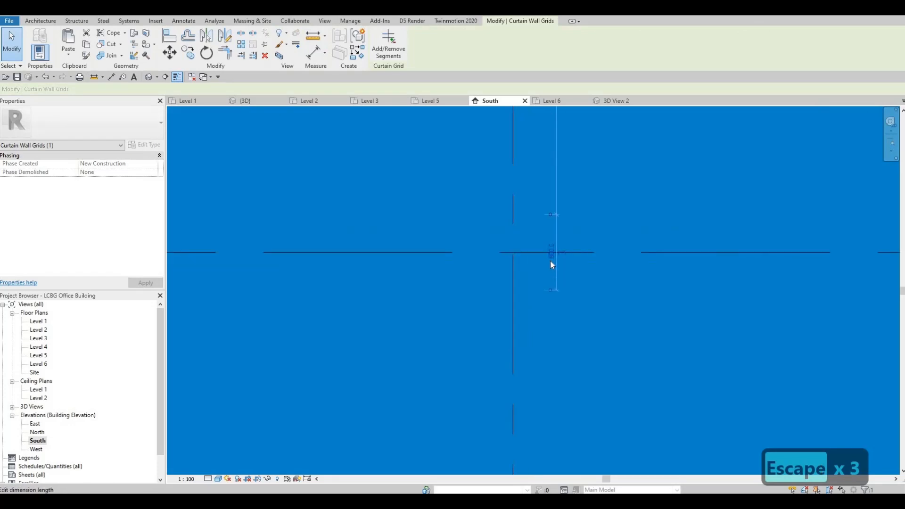
scroll(516, 238, "down", 3)
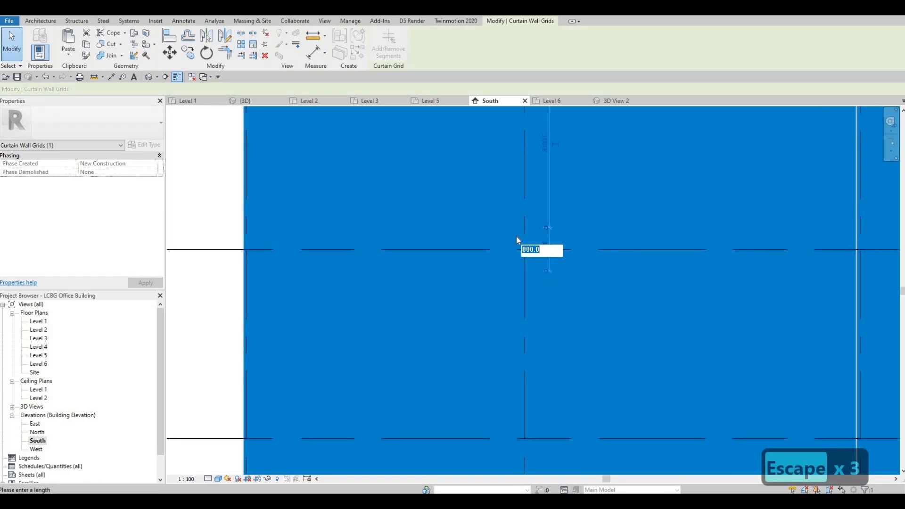
key("Escape")
key("Escape")
key("Escape")
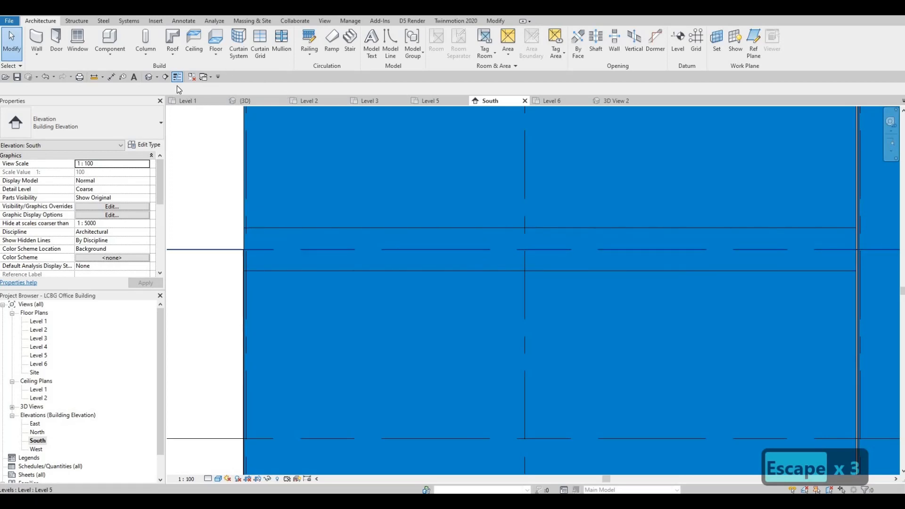
Step: Measure the distance between Level 5 and its curtain grid lines with the Aligned Dimension tool
key("d")
key("i")
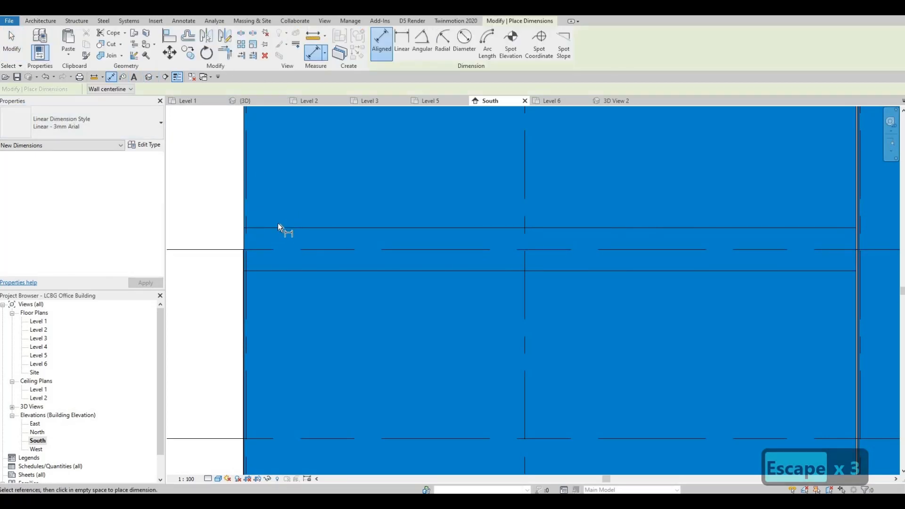
left_click(273, 250)
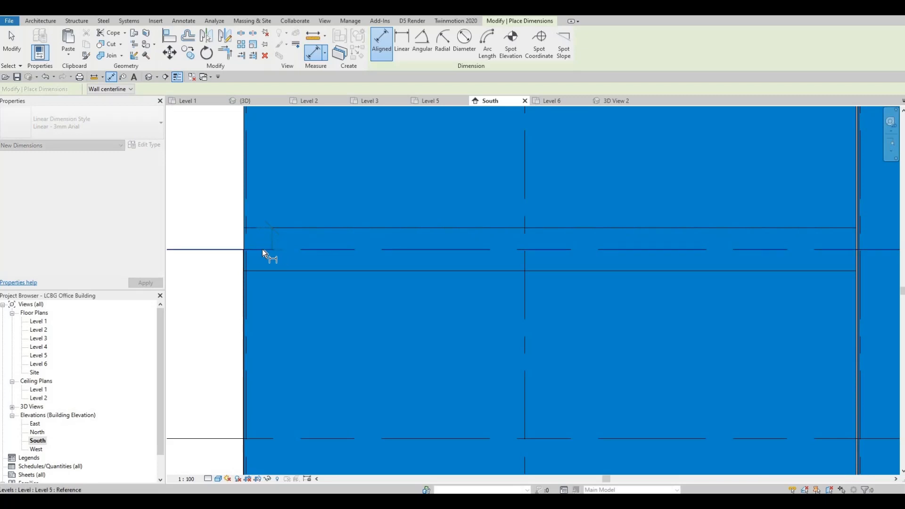
key("Escape")
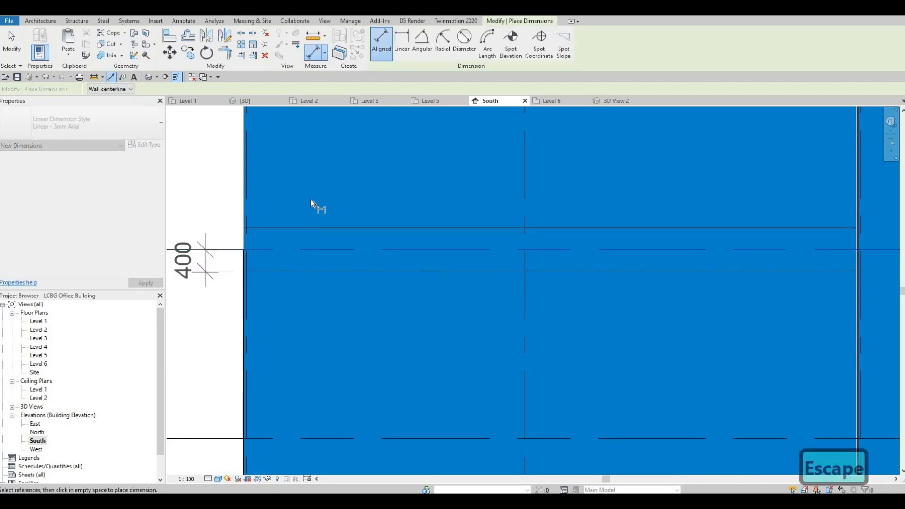
key("Escape")
key("Escape")
Step: Place two horizontal curtain grid lines on the same wall, about 400 mm above and below Level 4
scroll(417, 254, "down", 2)
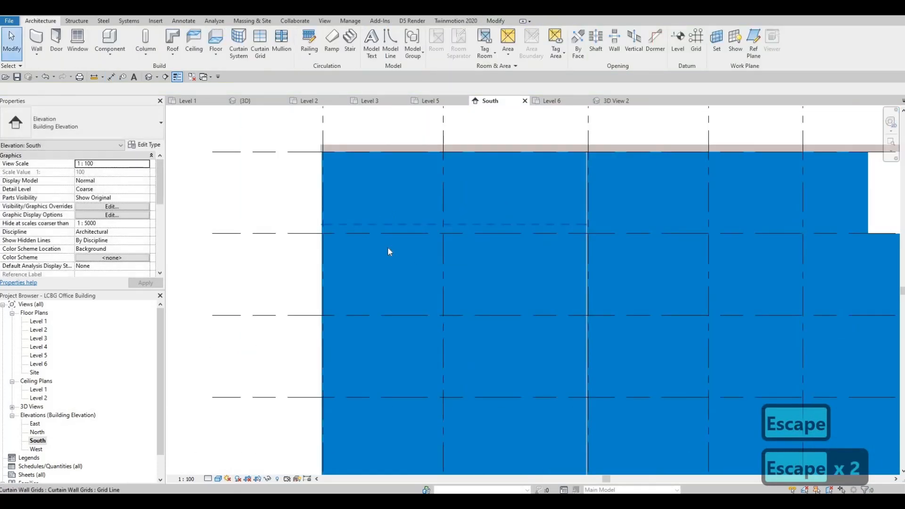
key("c")
key("g")
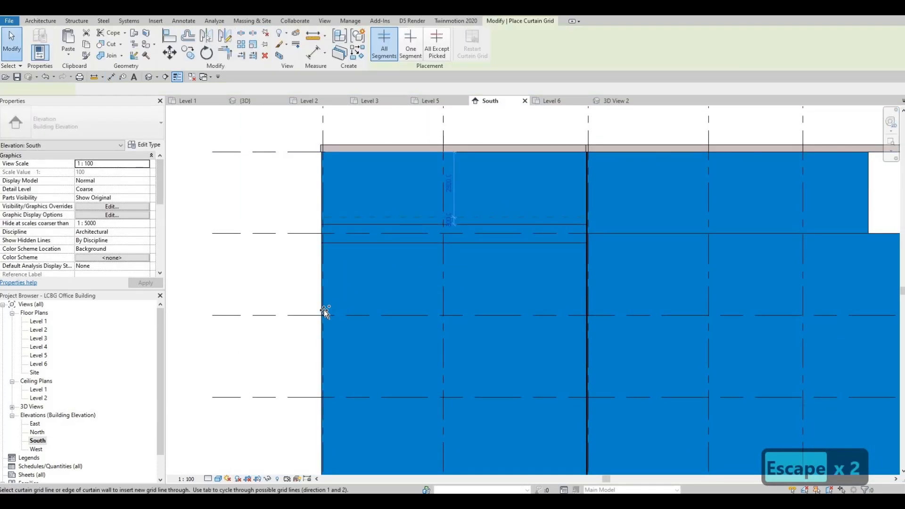
left_click(322, 310)
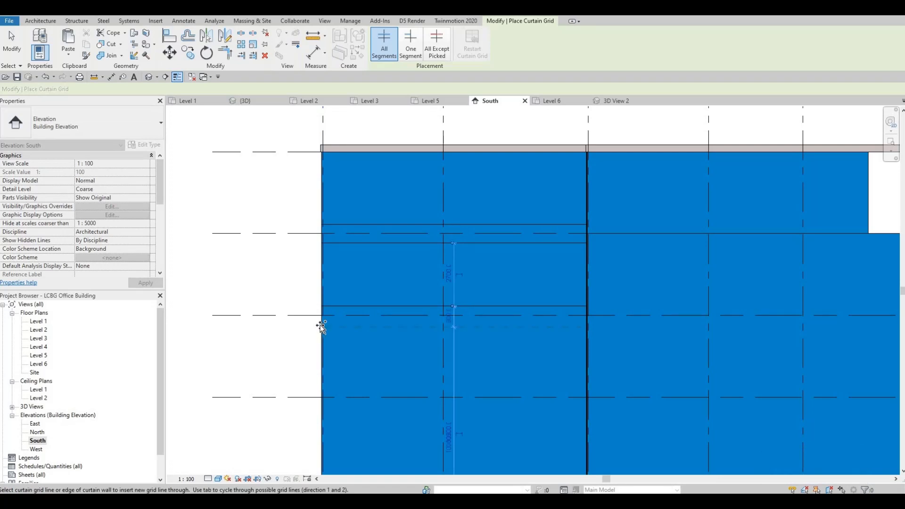
key("Escape")
key("Escape")
key("Escape")
Step: Check the upper Level 4 grid line's distance to Level 4 and to the lower grid line using its temporary dimension
scroll(432, 319, "up", 2)
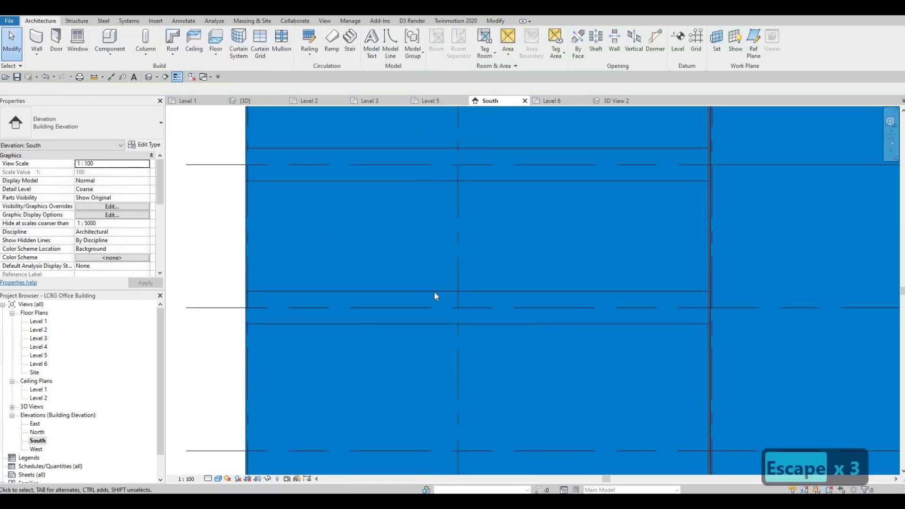
left_click(466, 304)
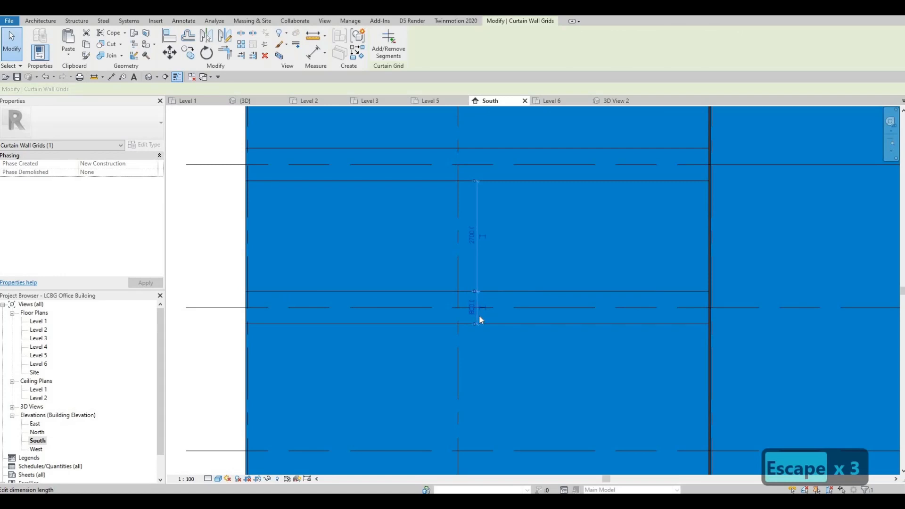
scroll(479, 315, "up", 1)
scroll(479, 328, "up", 1)
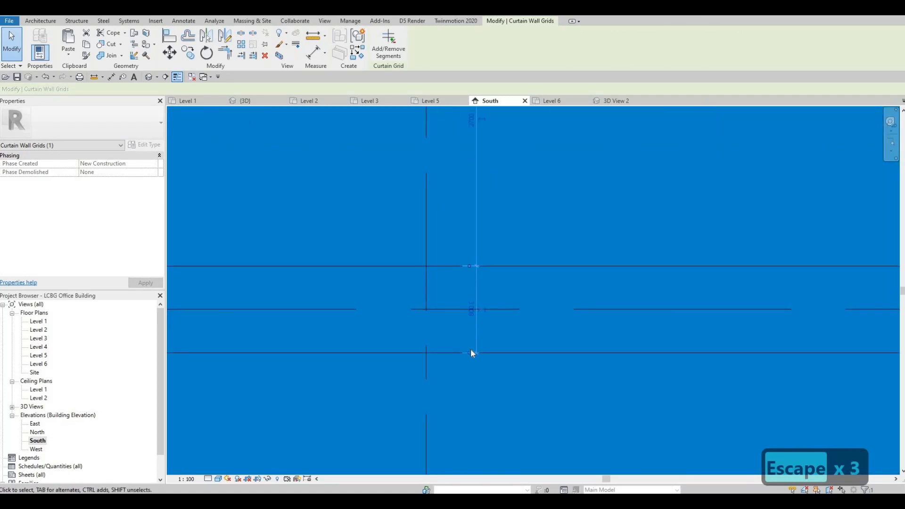
left_click_drag(469, 353, 516, 312)
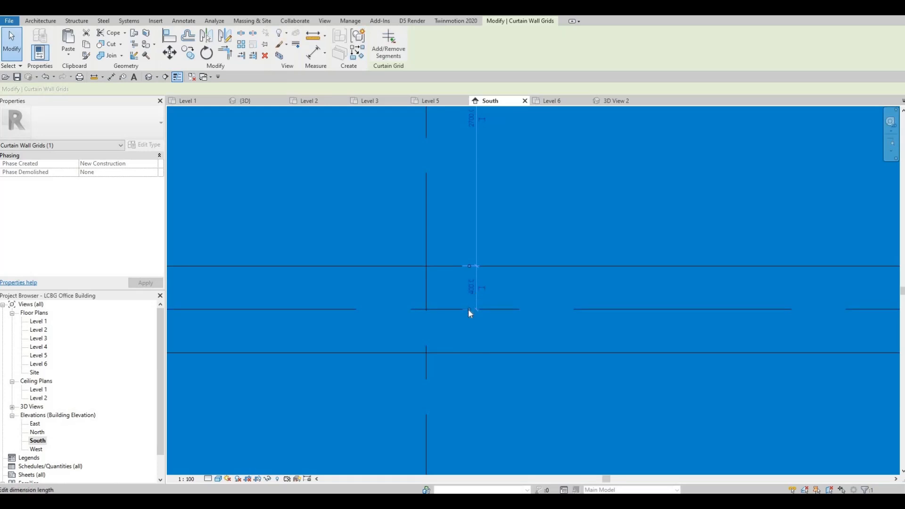
left_click(470, 353)
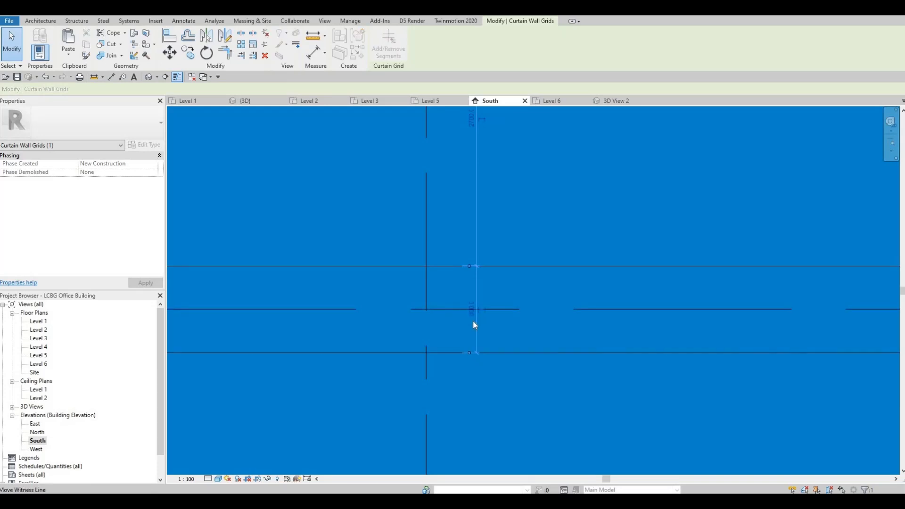
left_click(463, 297)
key("Escape")
key("Escape")
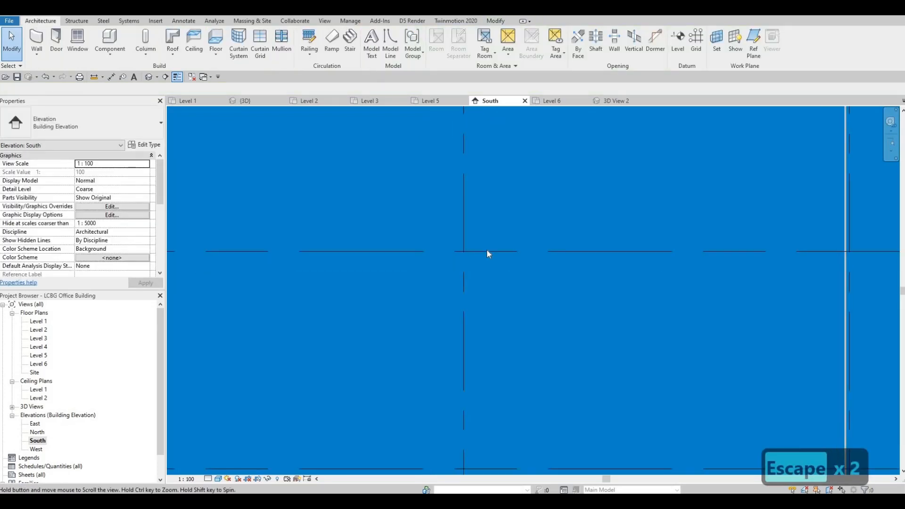
Step: Place two horizontal curtain grid lines on the same wall above and below Level 3, the upper one about 400 mm above it
scroll(487, 254, "down", 5)
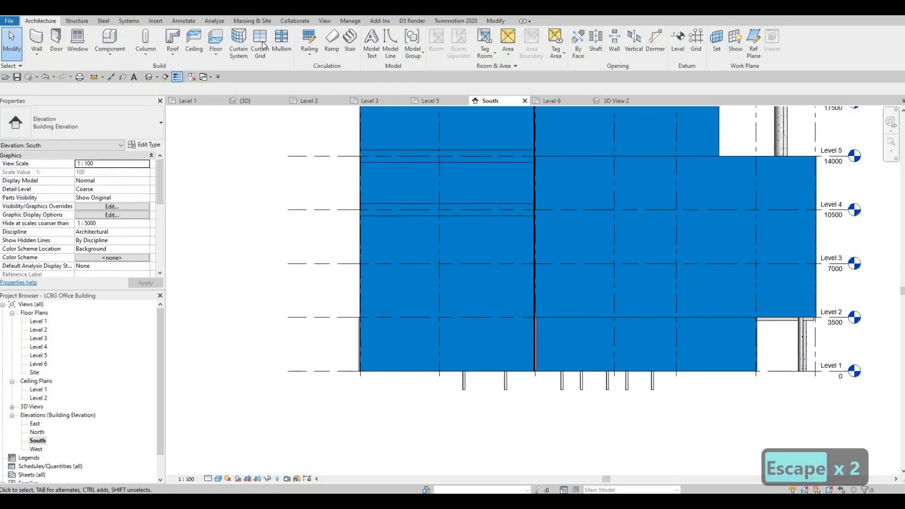
left_click(260, 42)
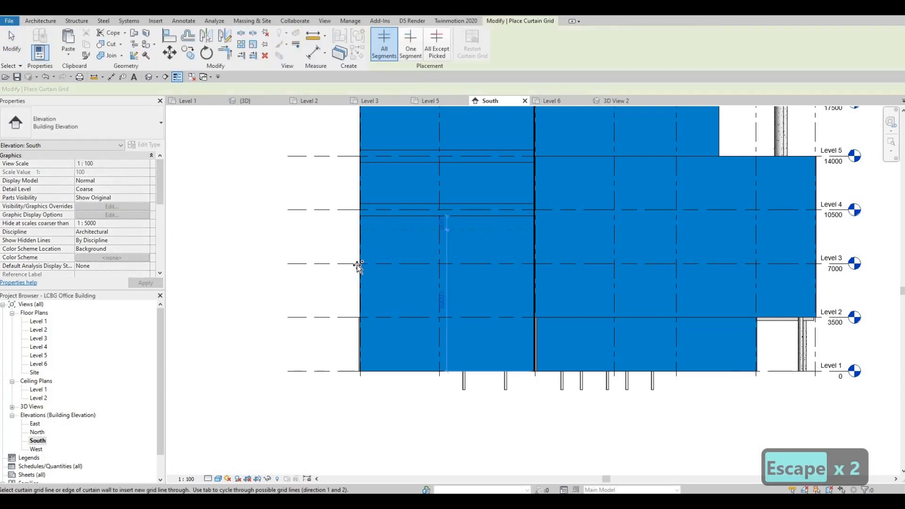
scroll(358, 265, "up", 2)
scroll(359, 266, "up", 1)
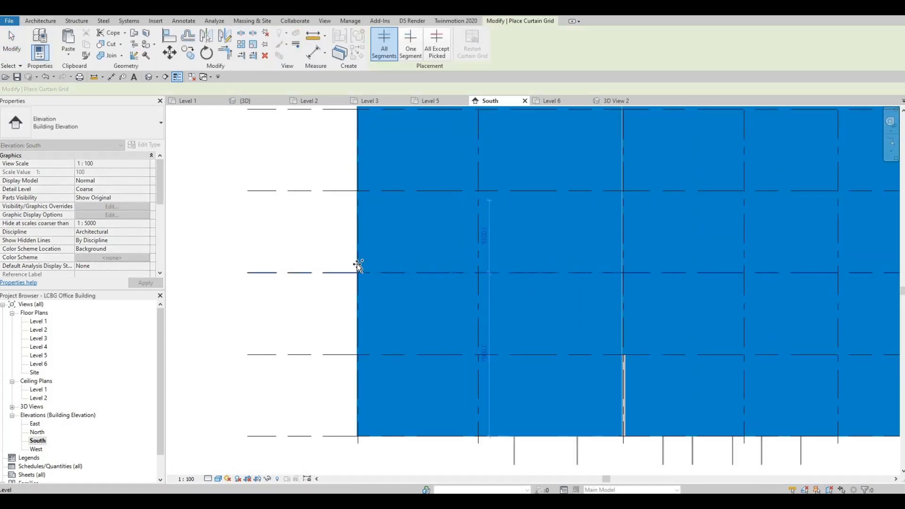
left_click(358, 264)
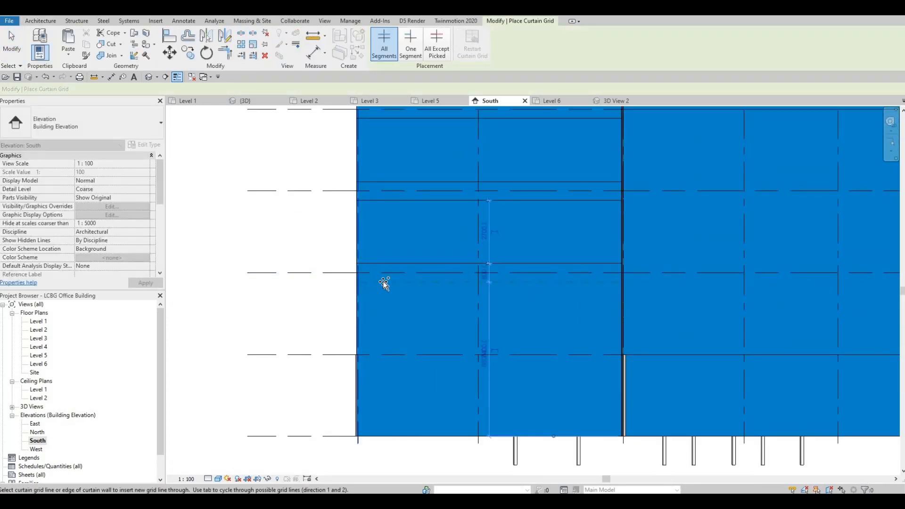
scroll(322, 298, "up", 2)
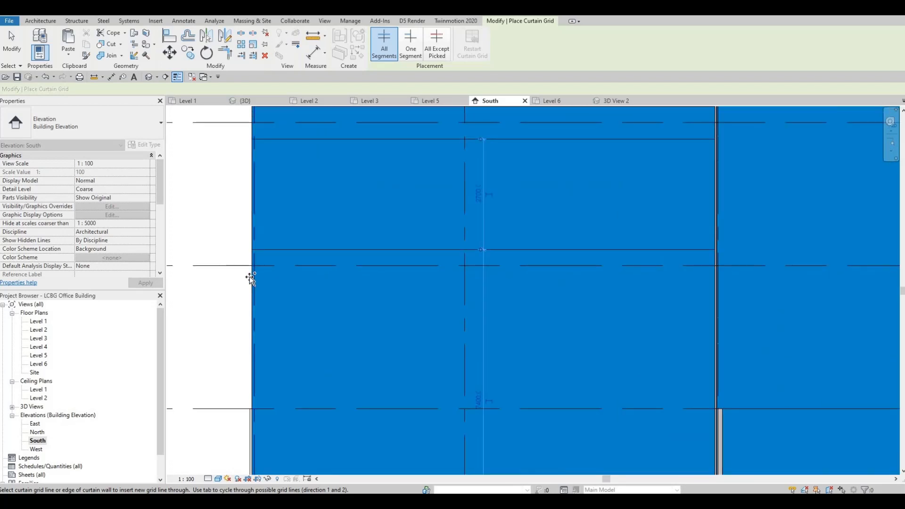
left_click(312, 282)
key("Escape")
key("Escape")
key("Escape")
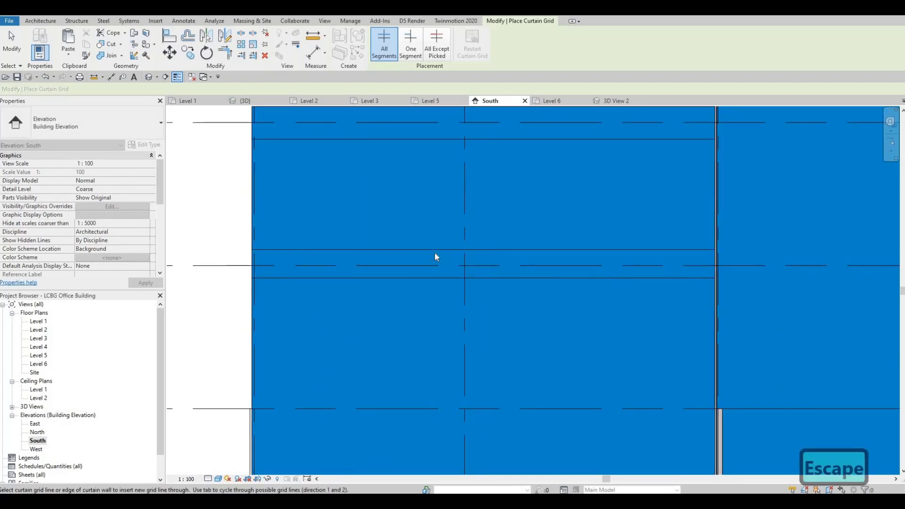
Step: Check the upper Level 3 curtain grid line's distance to Level 3 and to the lower grid line using its temporary dimensions
left_click(444, 253)
scroll(467, 268, "up", 2)
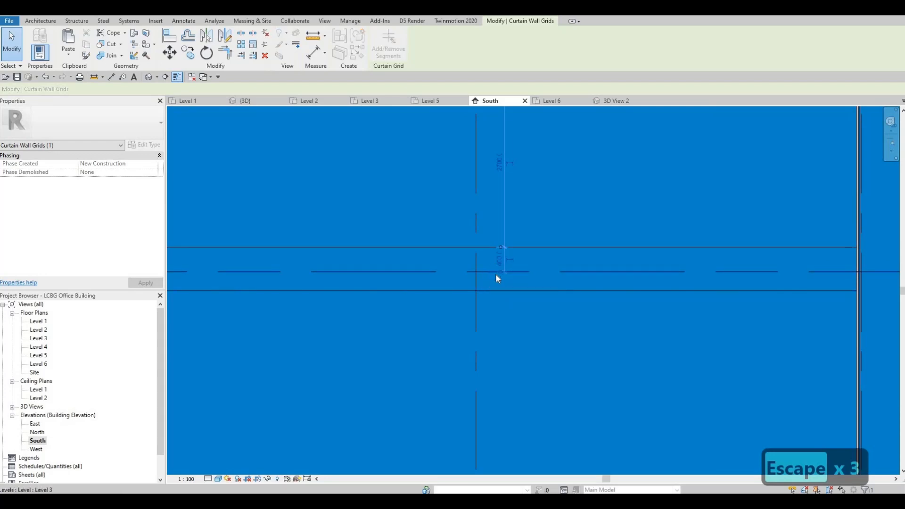
scroll(499, 276, "up", 2)
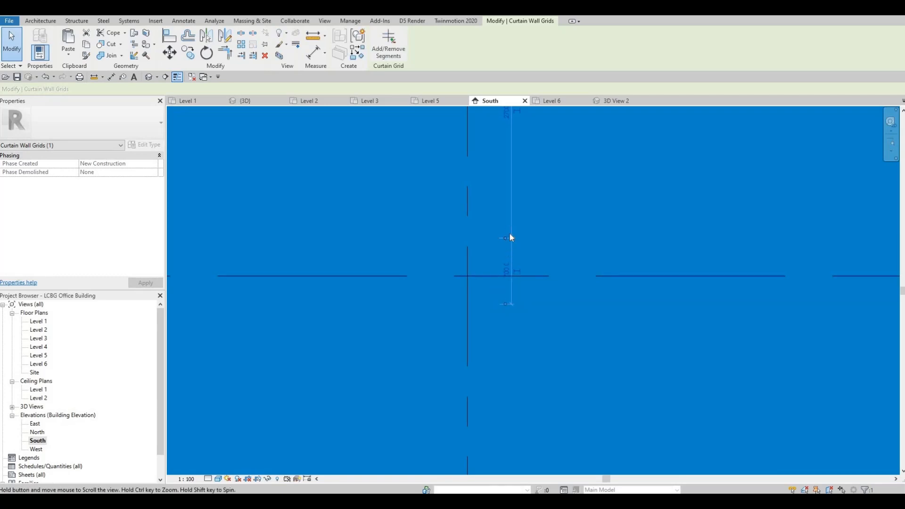
key("Escape")
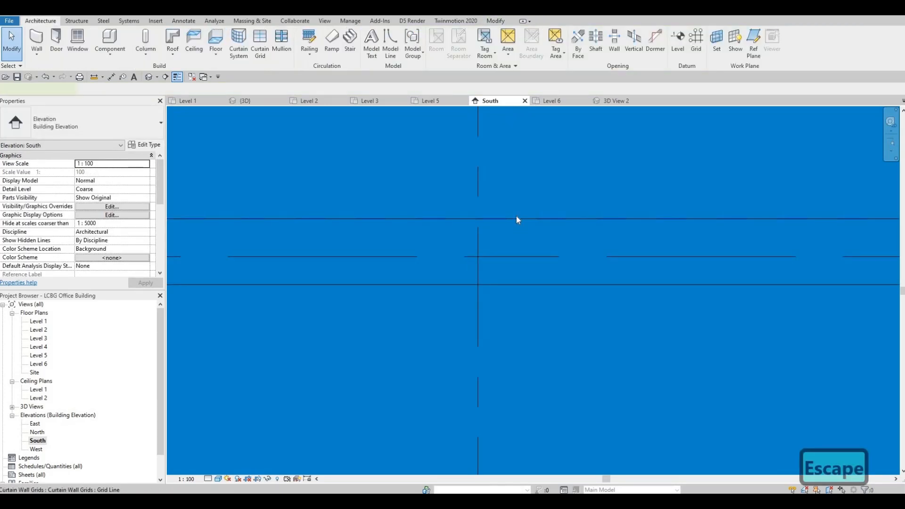
left_click(517, 216)
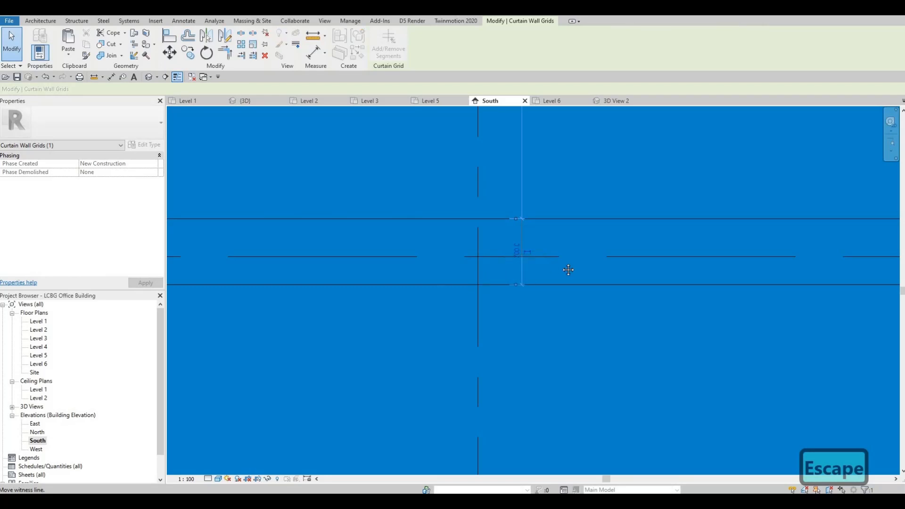
key("Escape")
key("Escape")
scroll(492, 266, "down", 2)
Step: Set the lower Level 3 curtain grid line's distance from the upper one to 800 mm through its temporary dimension
left_click(448, 265)
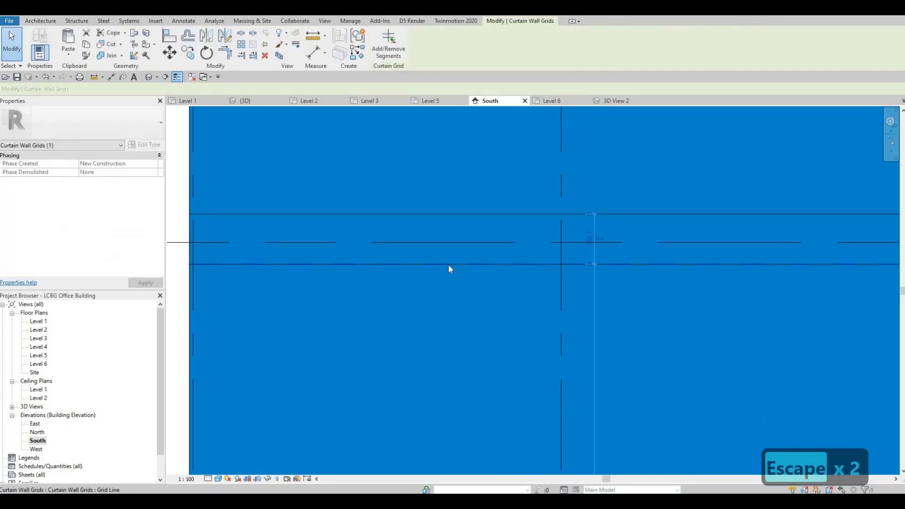
scroll(373, 261, "down", 1)
key("Escape")
key("Escape")
left_click(365, 265)
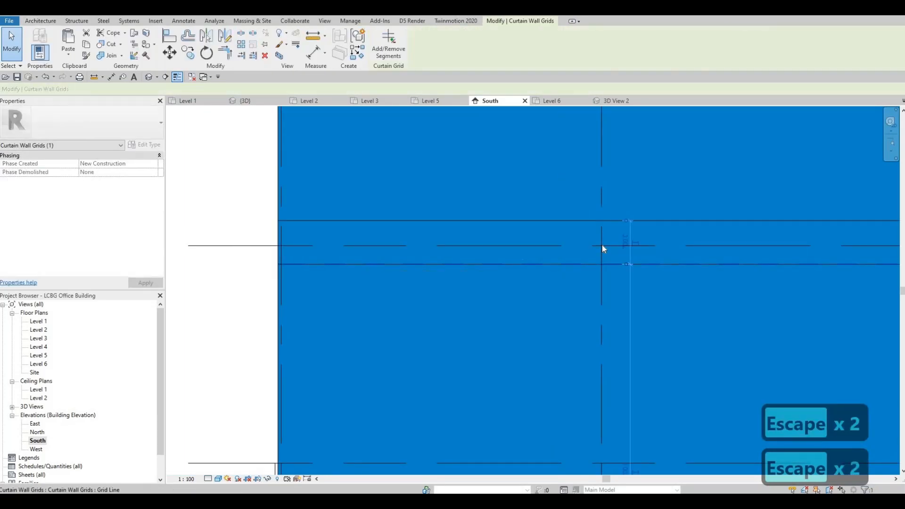
left_click(624, 244)
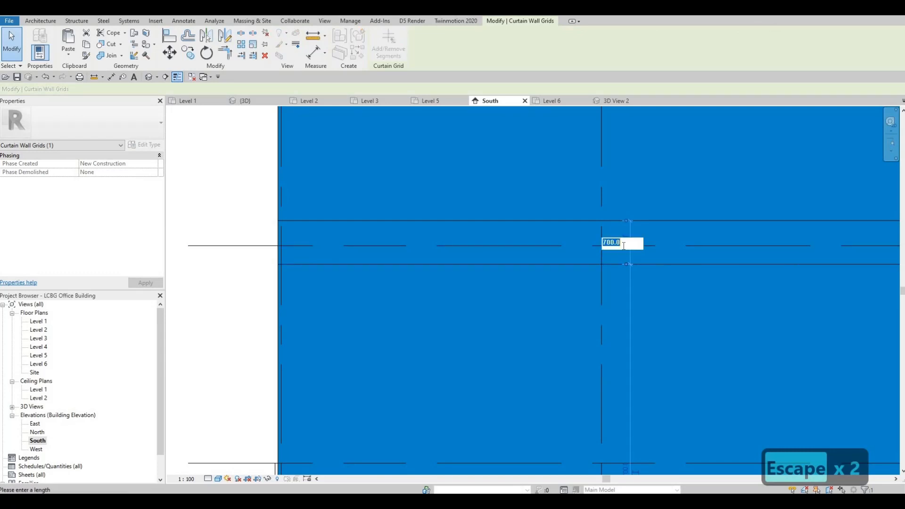
type("800")
key("Return")
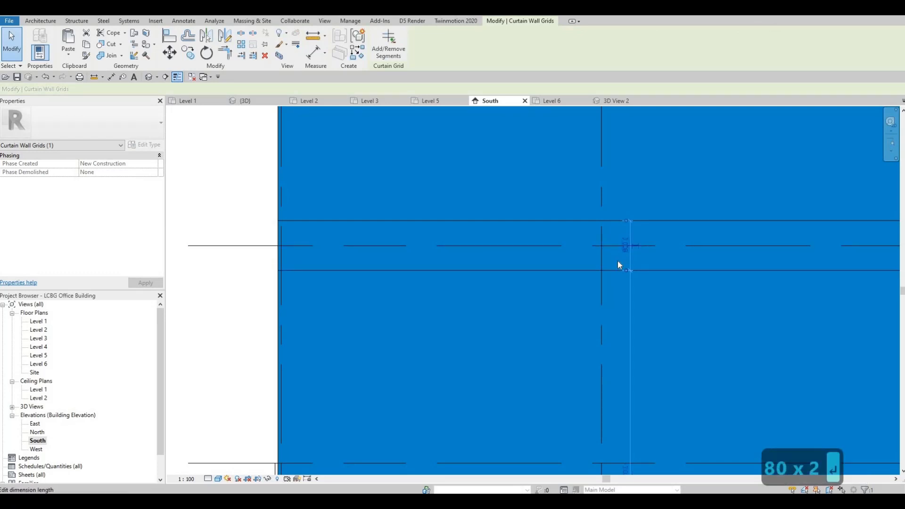
key("Escape")
key("Escape")
scroll(524, 234, "down", 3)
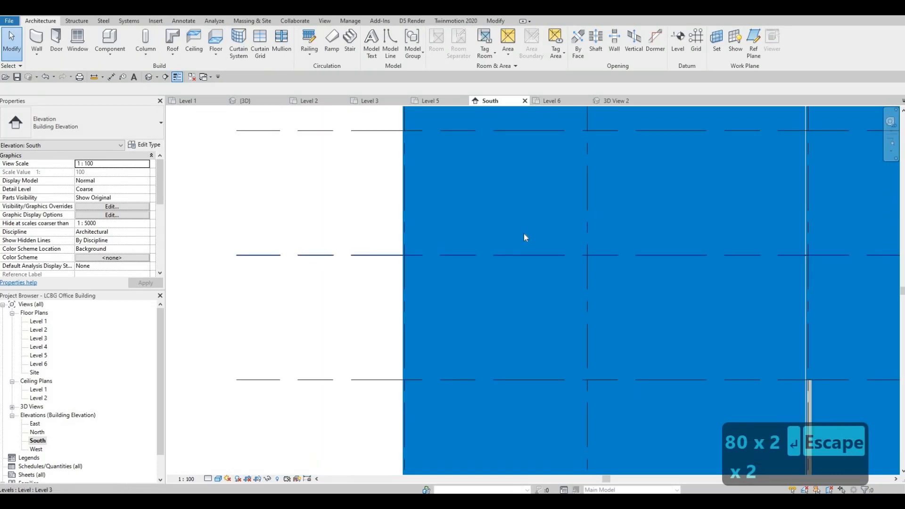
Step: Place two horizontal curtain grid lines on the wall between grids A and C, about 400 mm above and below Level 2
left_click(262, 48)
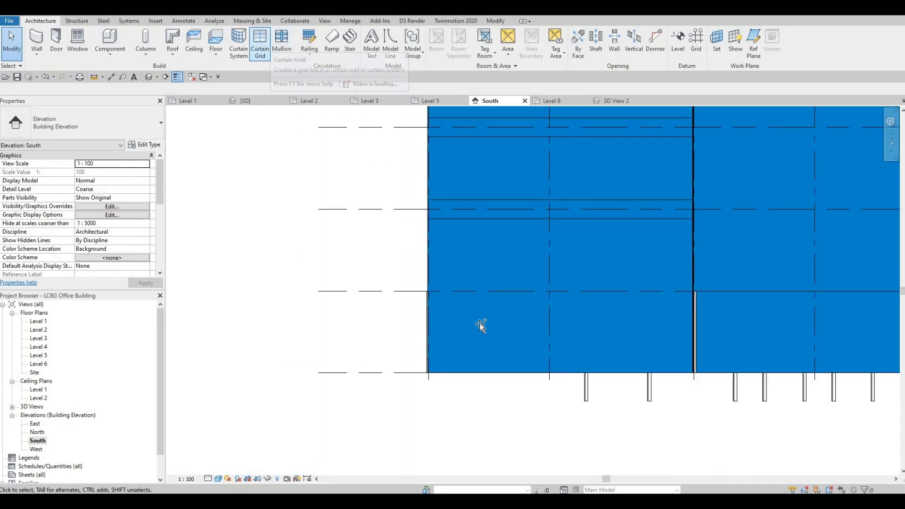
scroll(435, 276, "up", 1)
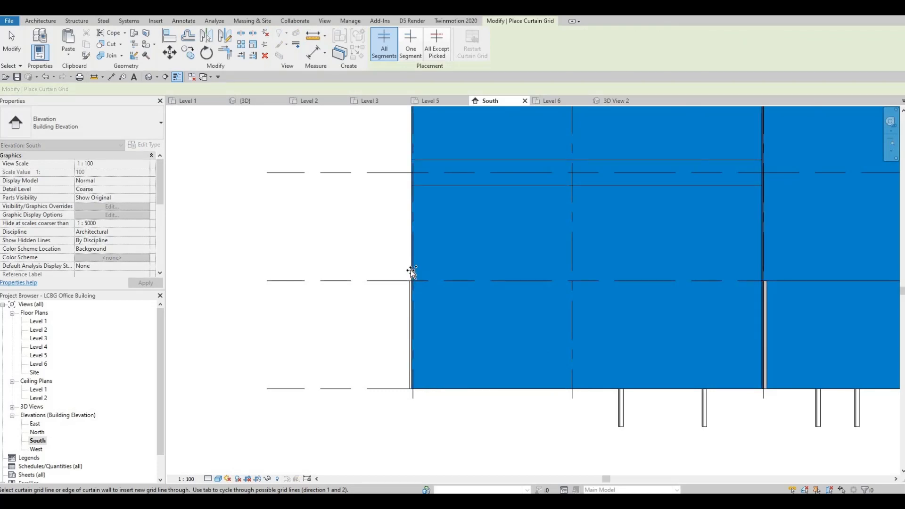
left_click(414, 282)
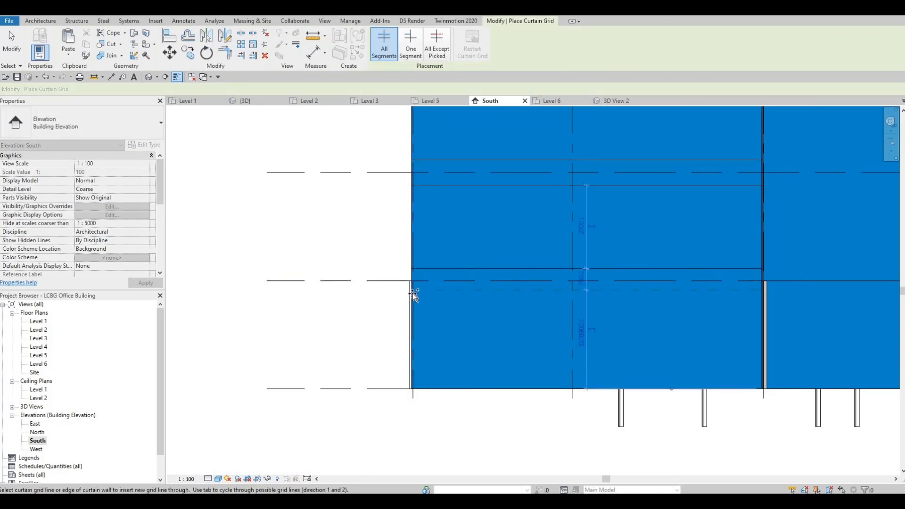
key("Escape")
key("Escape")
scroll(578, 269, "up", 1)
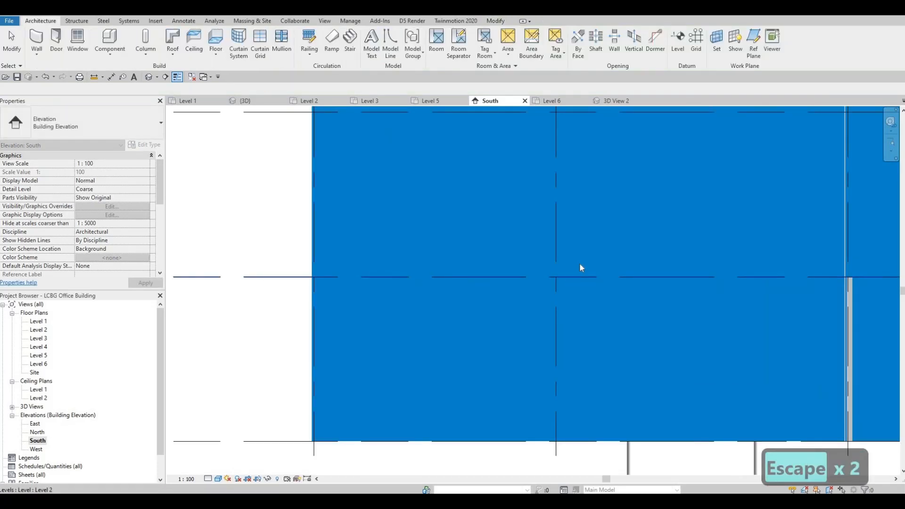
Step: Check the upper Level 2 curtain grid line's distances to the neighbouring grid lines using its temporary dimensions
left_click(576, 277)
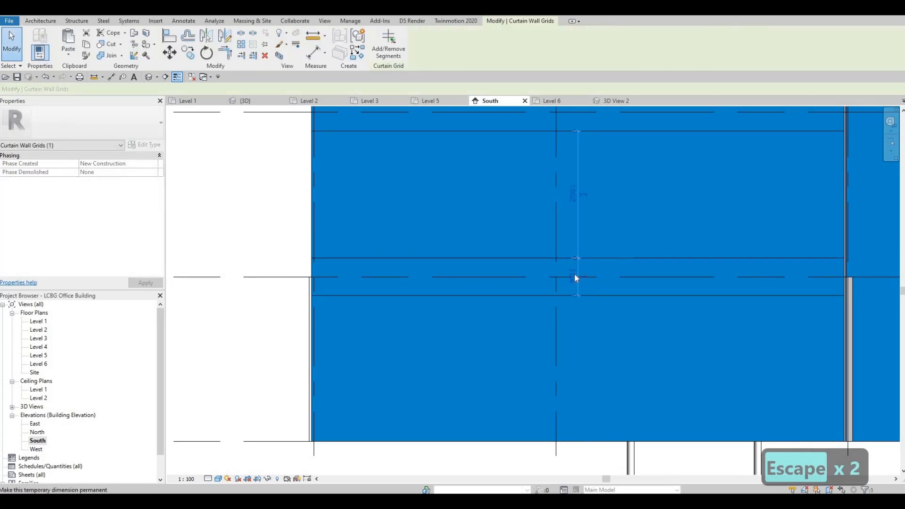
scroll(575, 276, "down", 3)
scroll(626, 287, "down", 3)
key("Escape")
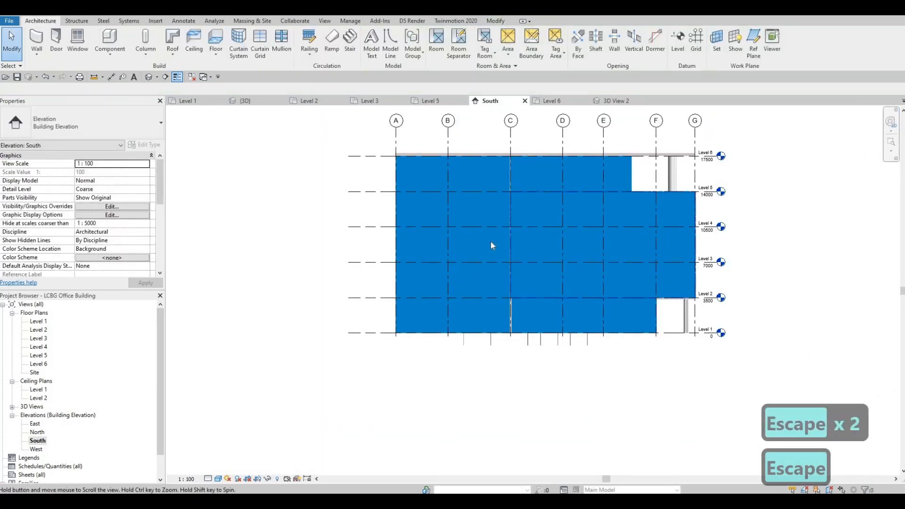
Step: Place horizontal curtain grid lines above and below Levels 5, 4 and 3 on the curtain walls running from grid C towards grid G
left_click(260, 43)
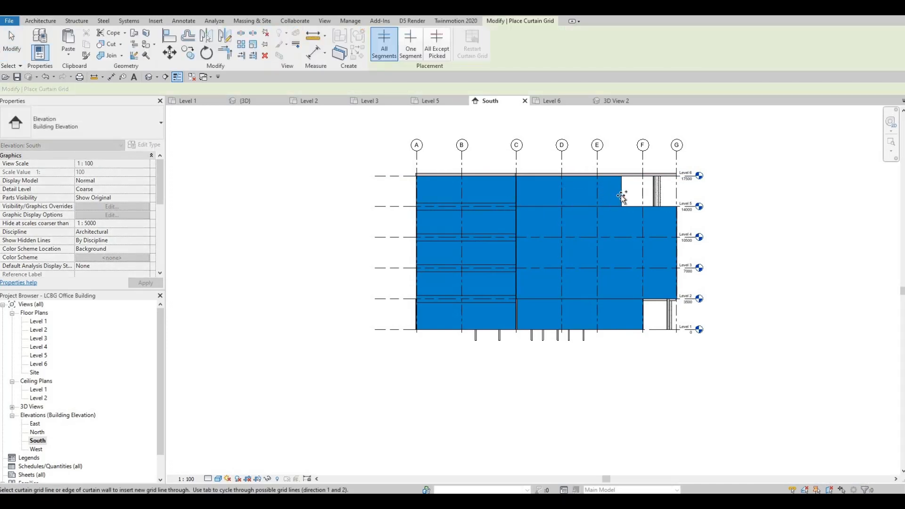
scroll(628, 208, "up", 3)
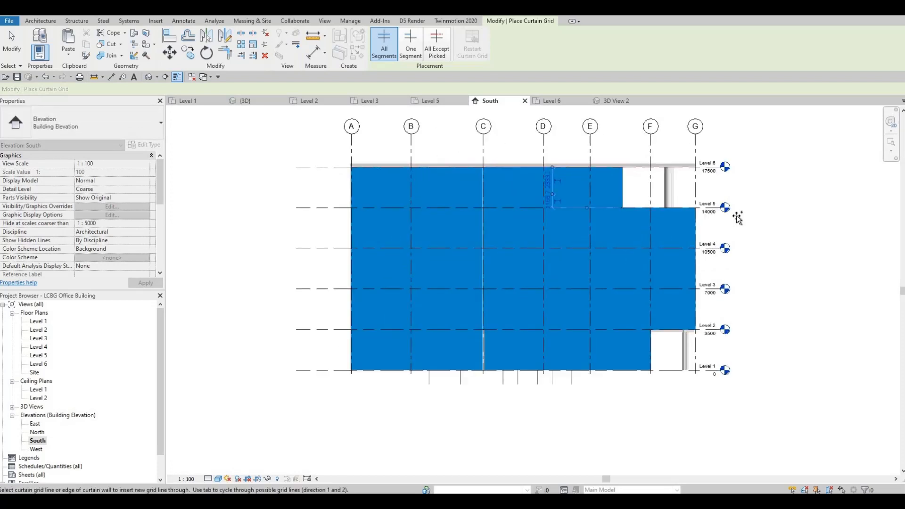
left_click(731, 257)
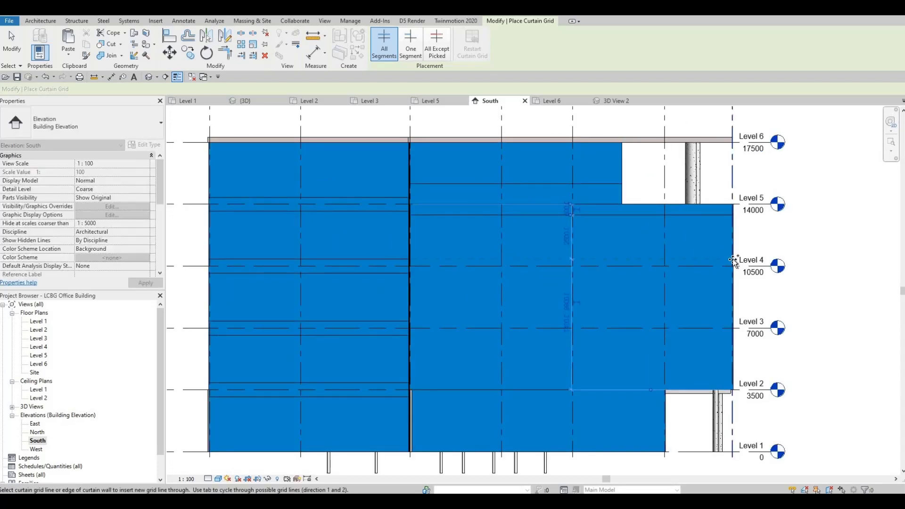
left_click(730, 280)
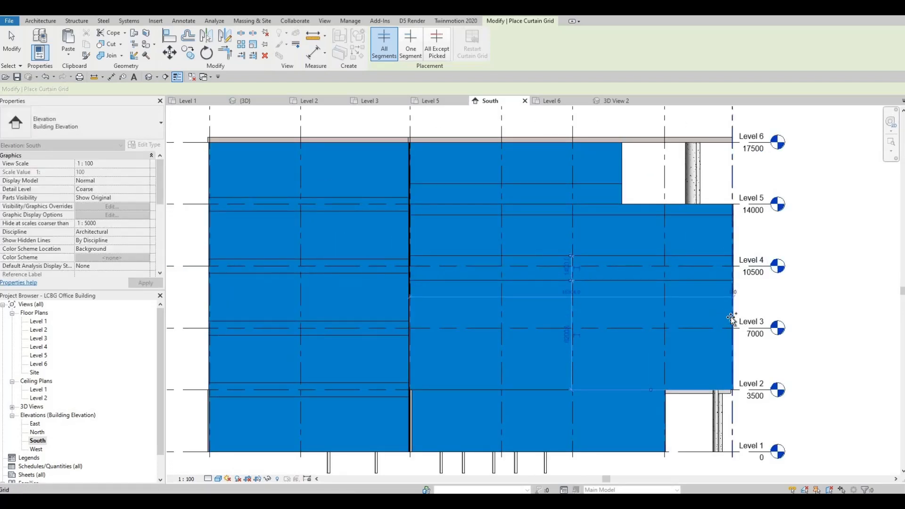
left_click(732, 345)
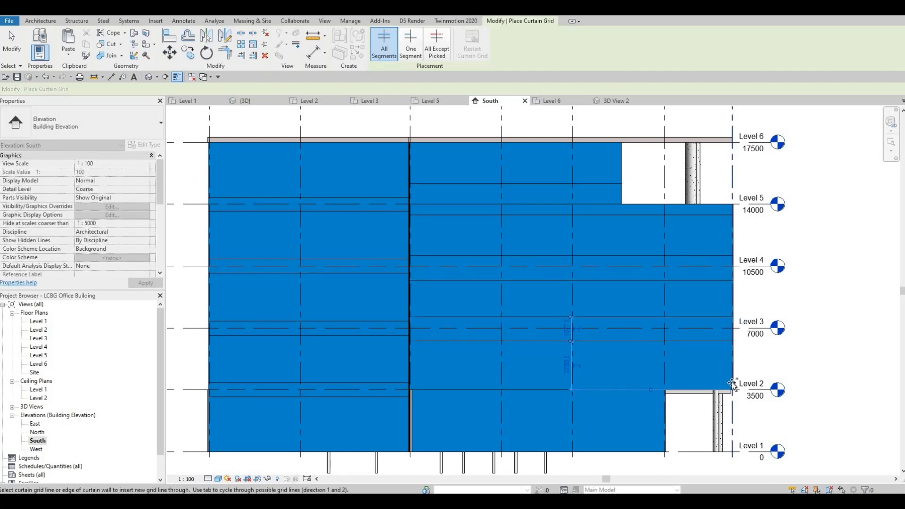
Step: Add grid lines above and below Level 2 on the walls beyond grid C, and one about 400 mm above Level 1 on both ground-floor walls
middle_click_drag(668, 349, 674, 312)
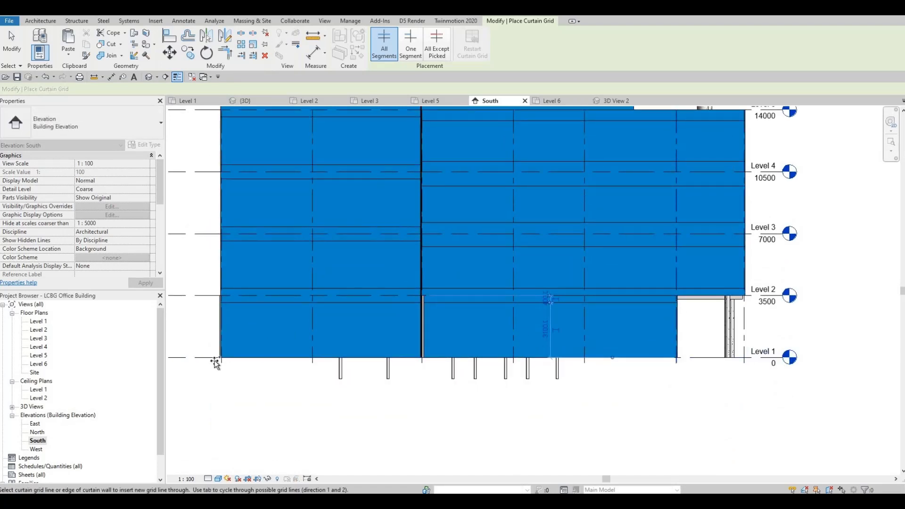
scroll(222, 349, "up", 2)
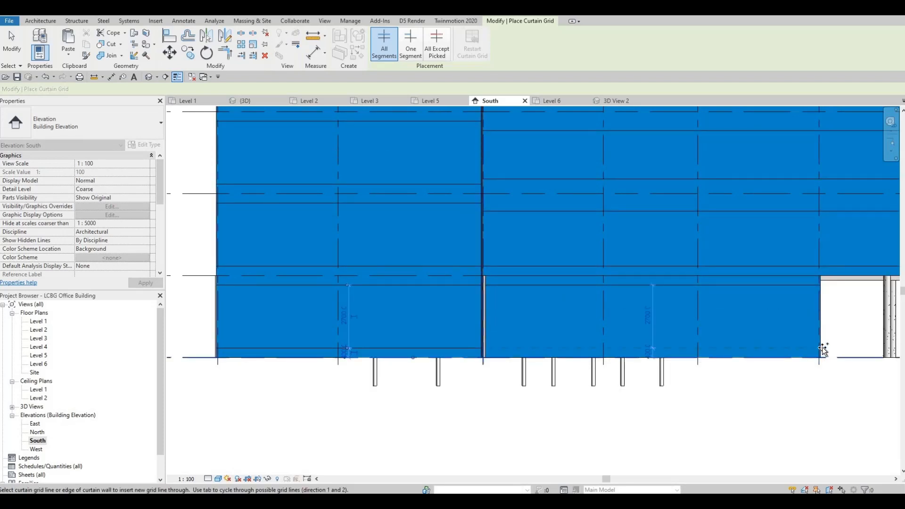
key("Escape")
key("Escape")
key("Escape")
key("Escape")
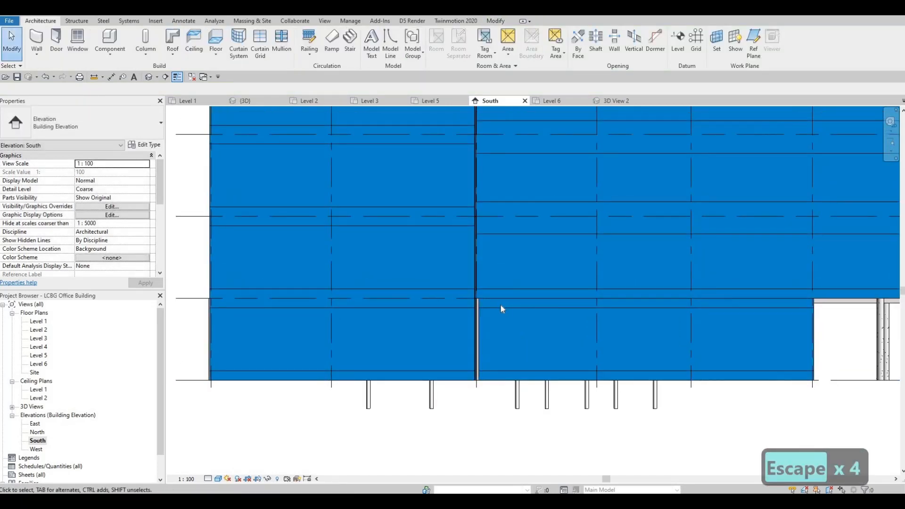
Step: Align the upper Level 2 grid line beyond grid C with the matching line on the wall between grids A and C
scroll(540, 338, "up", 4)
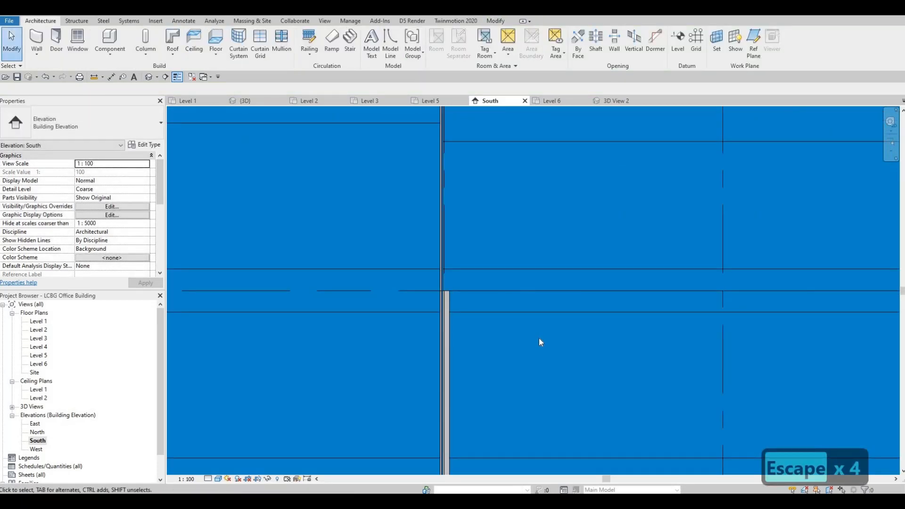
key("a")
key("l")
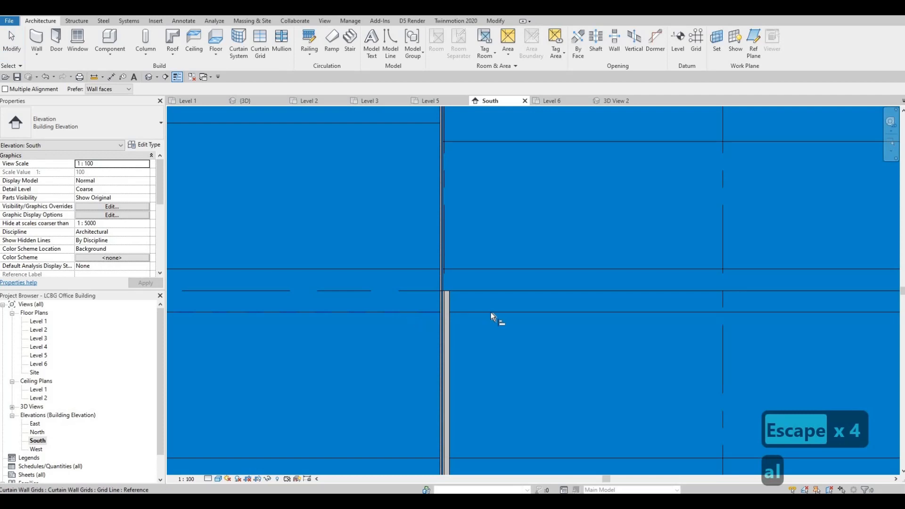
left_click(407, 268)
left_click(476, 267)
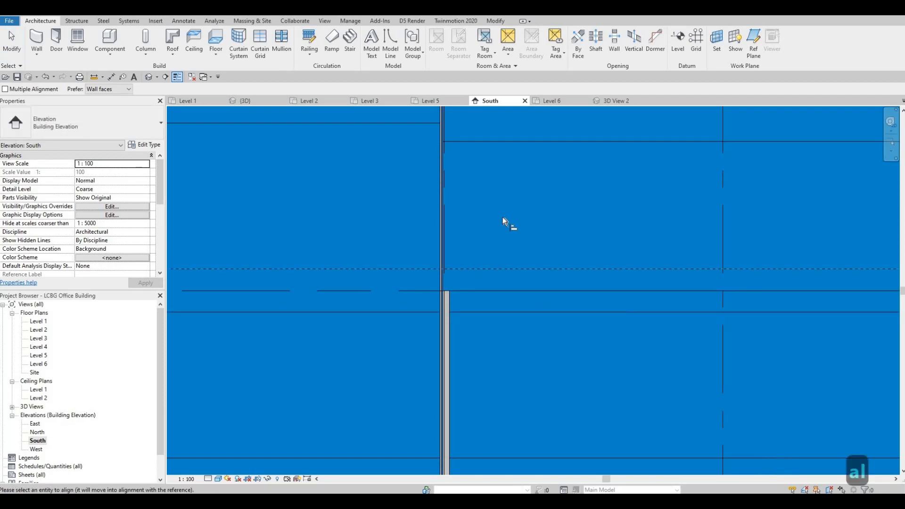
left_click(502, 217)
Step: Align both Level 3 grid lines beyond grid C with the matching lines on the wall between grids A and C
scroll(437, 257, "down", 2)
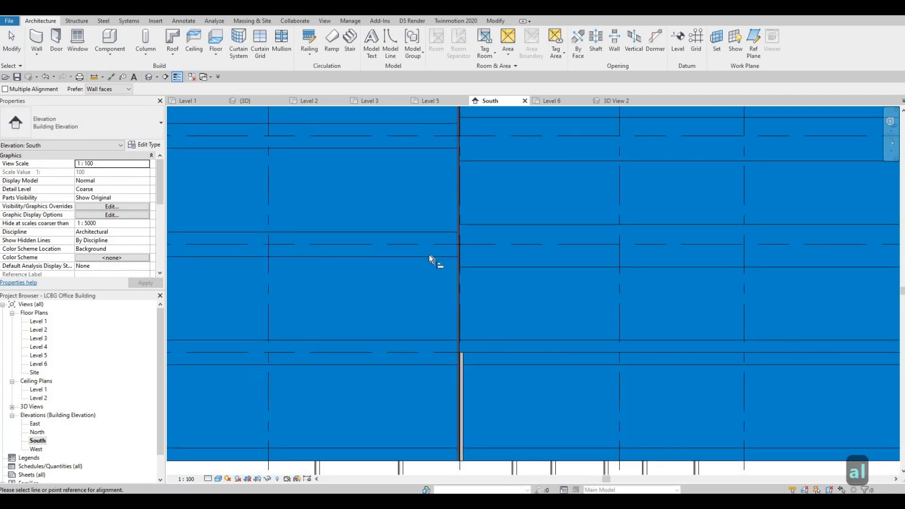
left_click(511, 266)
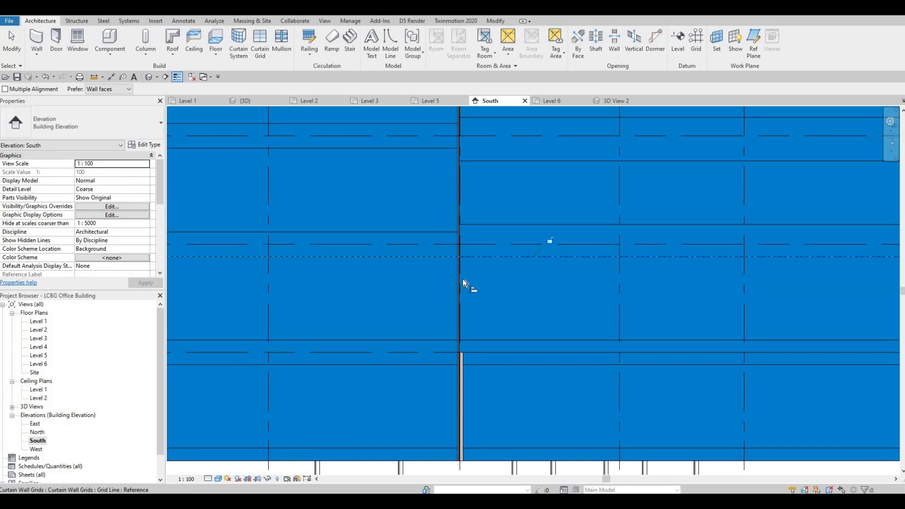
left_click(436, 233)
left_click(500, 225)
Step: Align both Level 4 grid lines beyond grid C with the matching lines on the wall between grids A and C
middle_click_drag(435, 185, 438, 281)
left_click(441, 245)
left_click(506, 256)
left_click(439, 219)
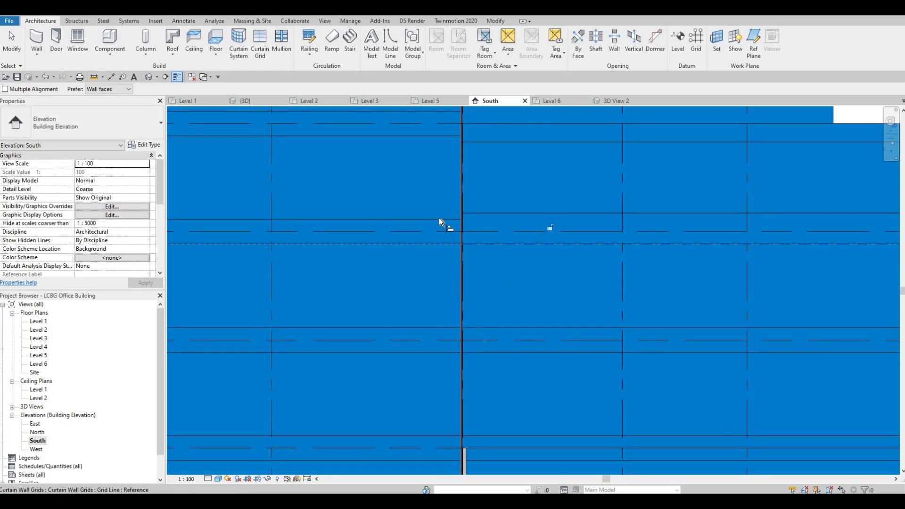
left_click(501, 214)
Step: Align both Level 5 grid lines beyond grid C with the matching lines on the wall between grids A and C
middle_click_drag(428, 170, 429, 261)
left_click(439, 228)
left_click(489, 235)
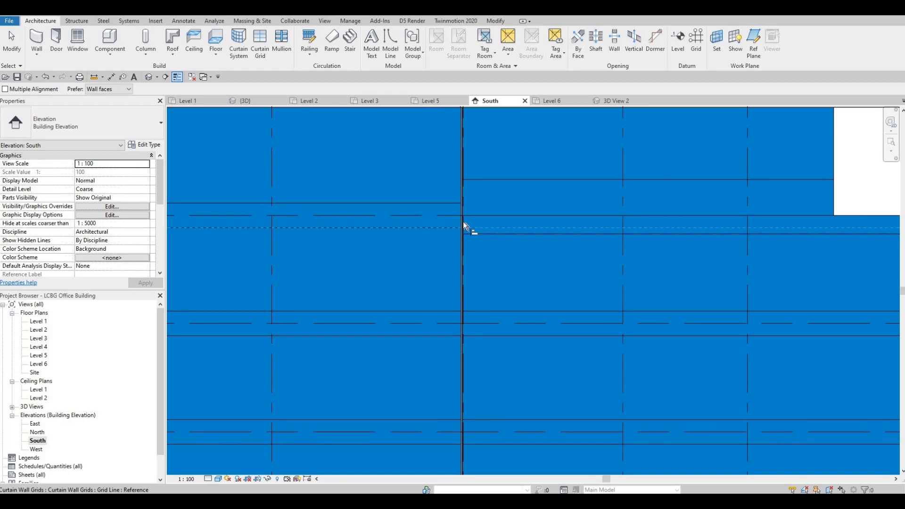
left_click(440, 204)
left_click(504, 181)
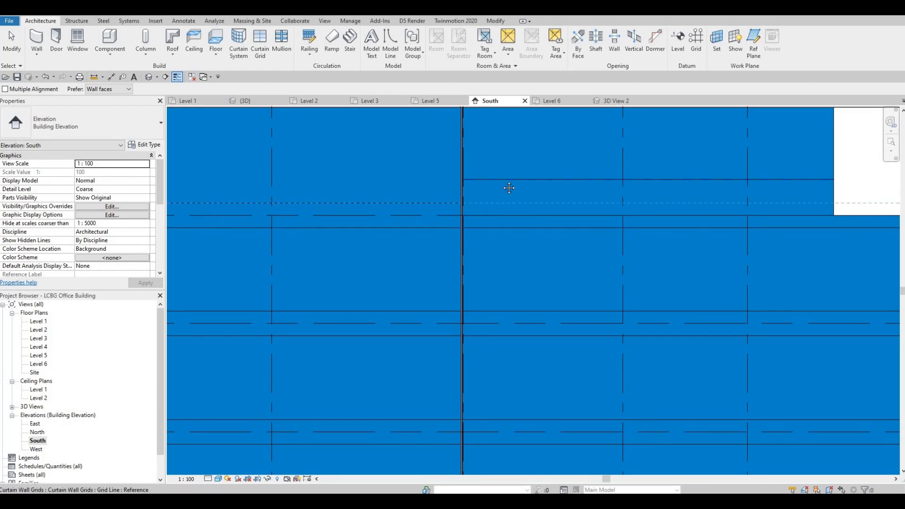
middle_click_drag(484, 135, 486, 329)
middle_click_drag(469, 274, 473, 265)
scroll(473, 267, "down", 2)
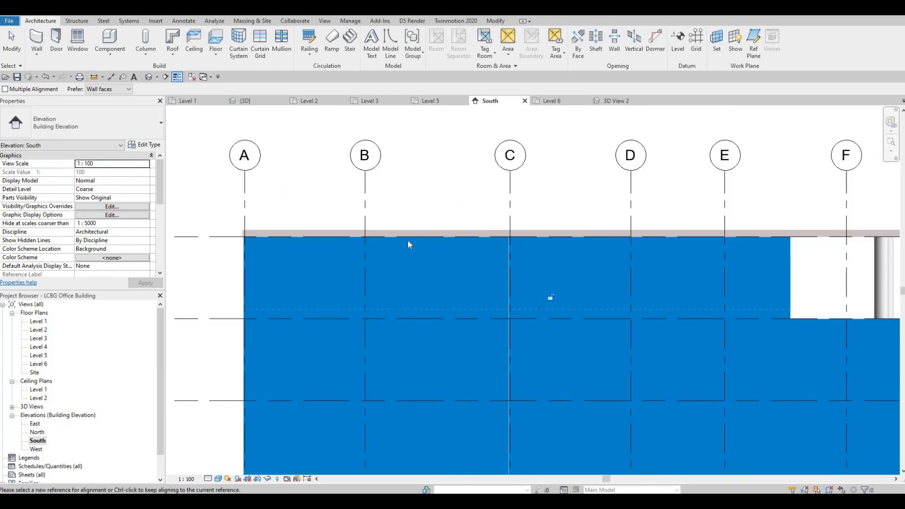
key("Escape")
key("Escape")
key("Escape")
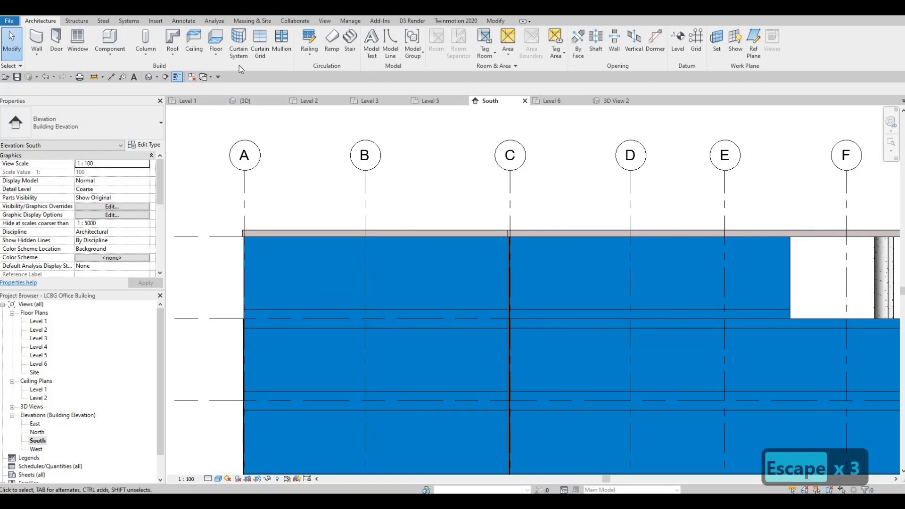
Step: Place horizontal curtain grid lines just below Level 6 on the south walls on both sides of grid C
left_click(255, 48)
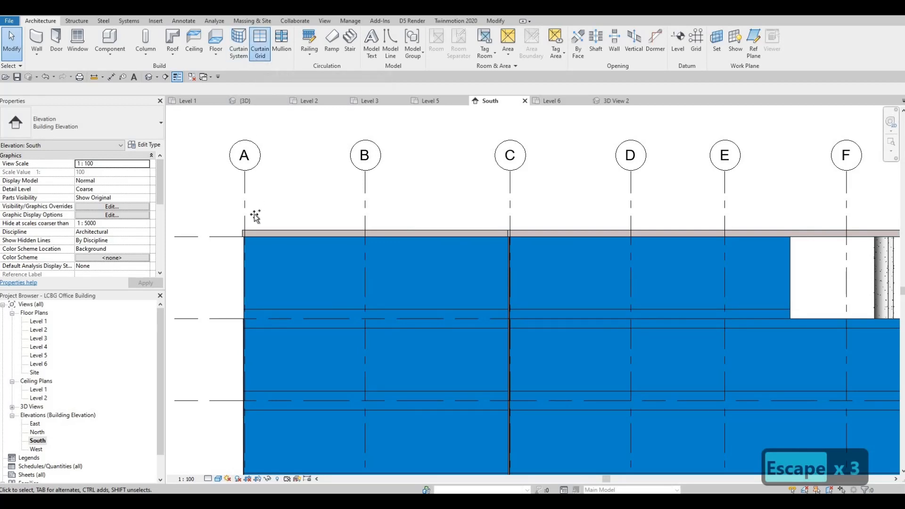
left_click(242, 248)
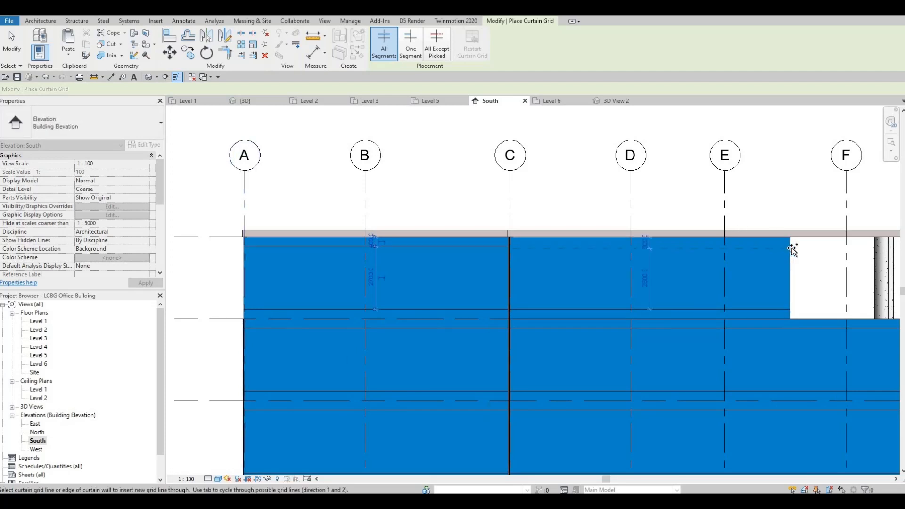
key("Escape")
key("Escape")
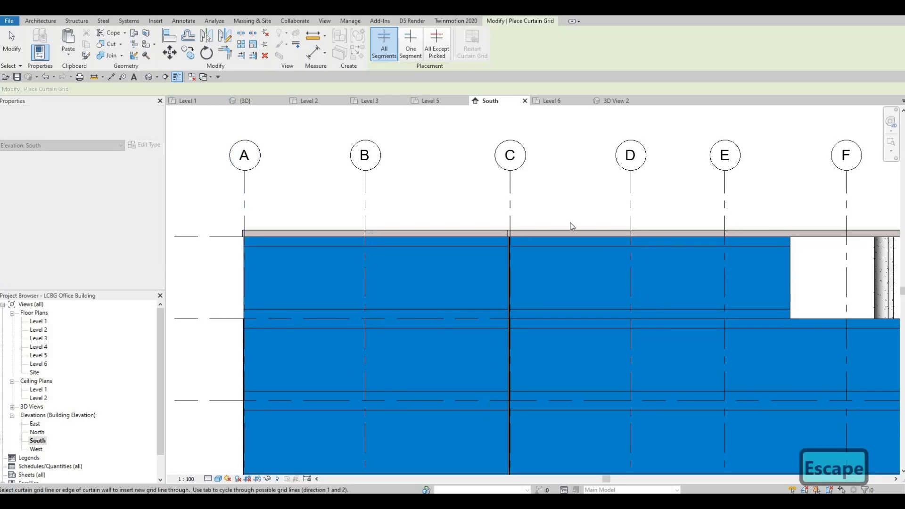
scroll(589, 226, "down", 4)
scroll(592, 232, "down", 1)
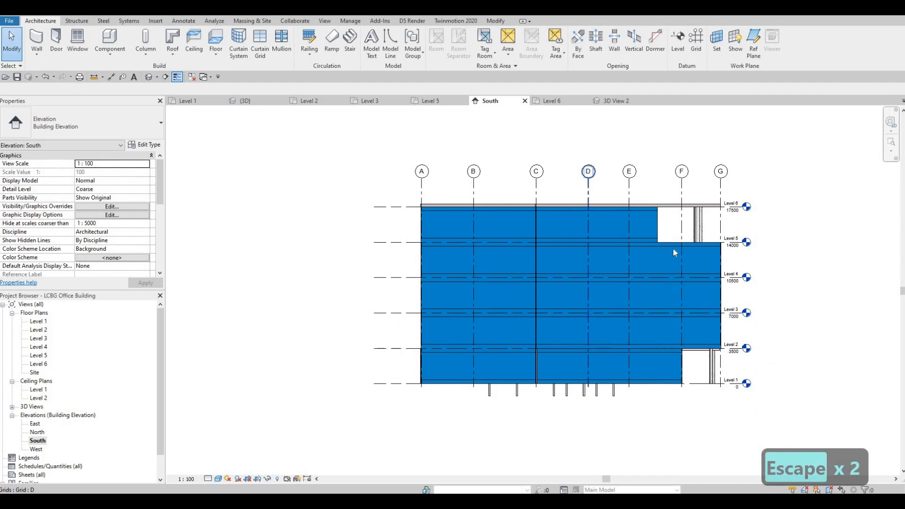
scroll(664, 244, "up", 3)
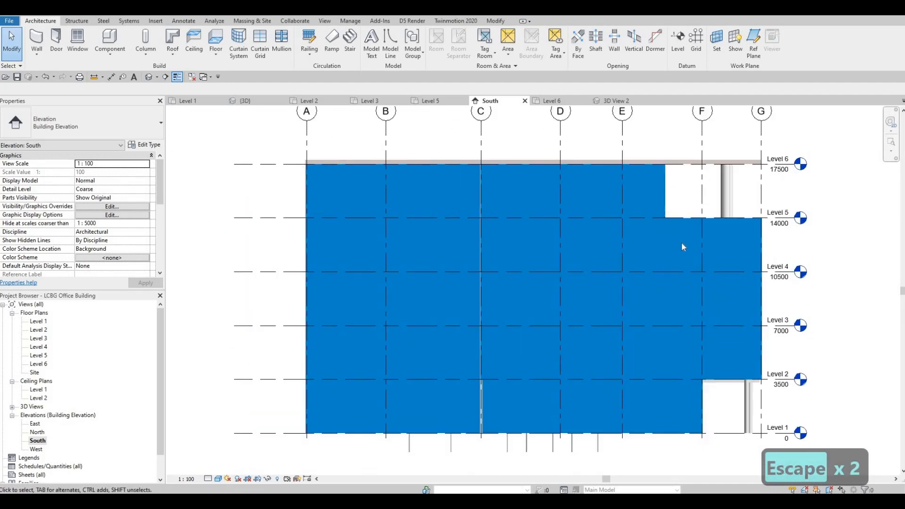
scroll(681, 242, "down", 1)
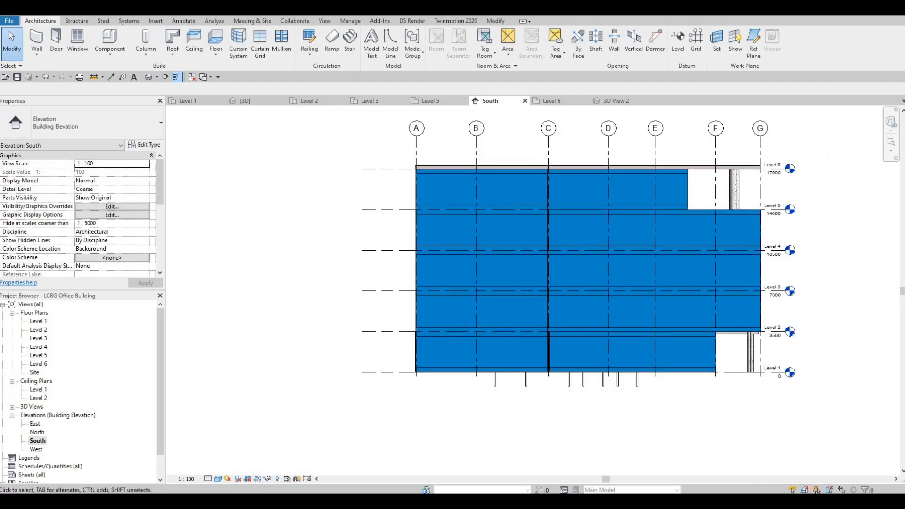
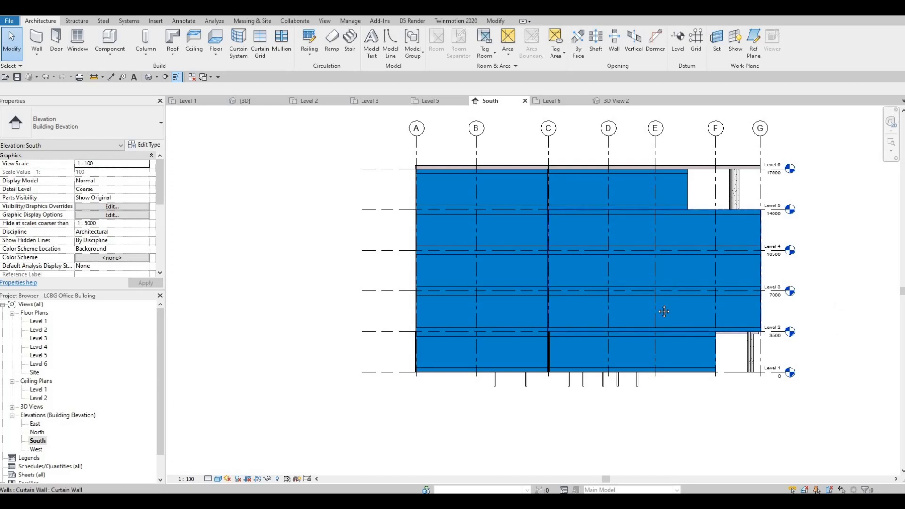
scroll(458, 310, "down", 1)
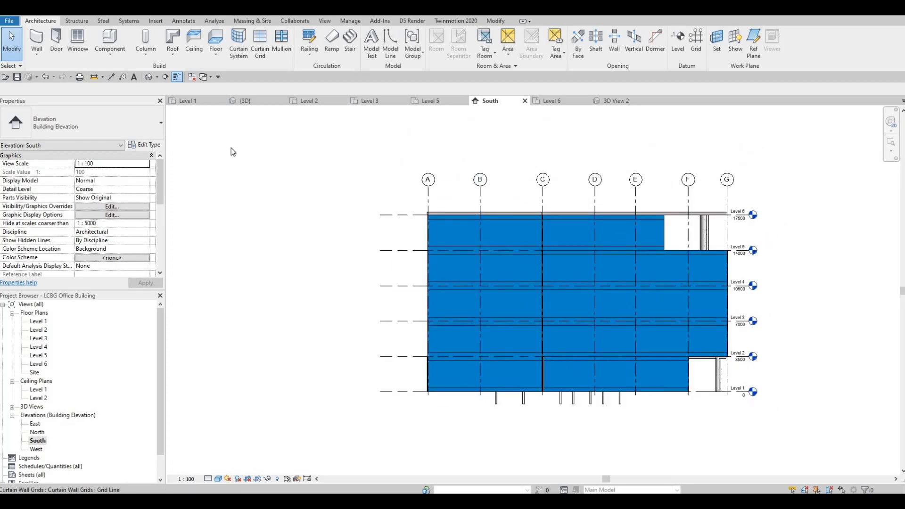
Step: Open the West elevation and switch it to a shaded visual style
double_click(37, 450)
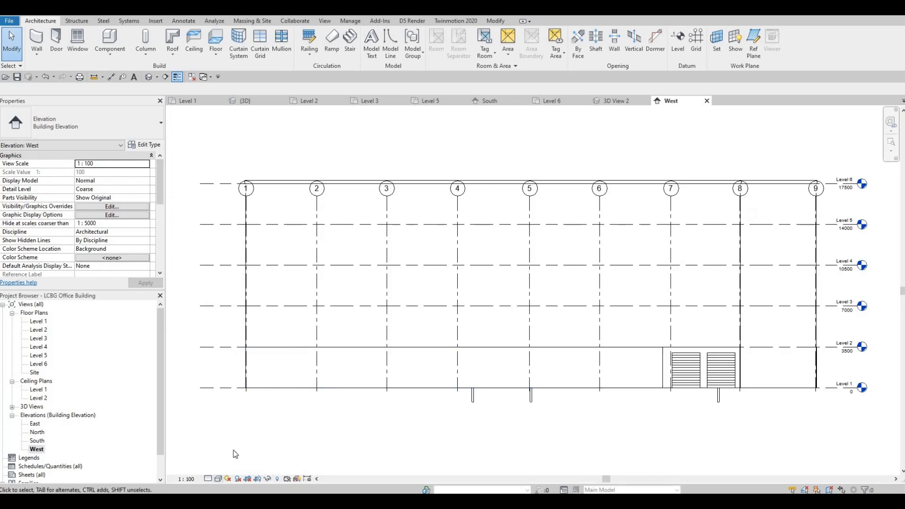
left_click(218, 479)
left_click(242, 437)
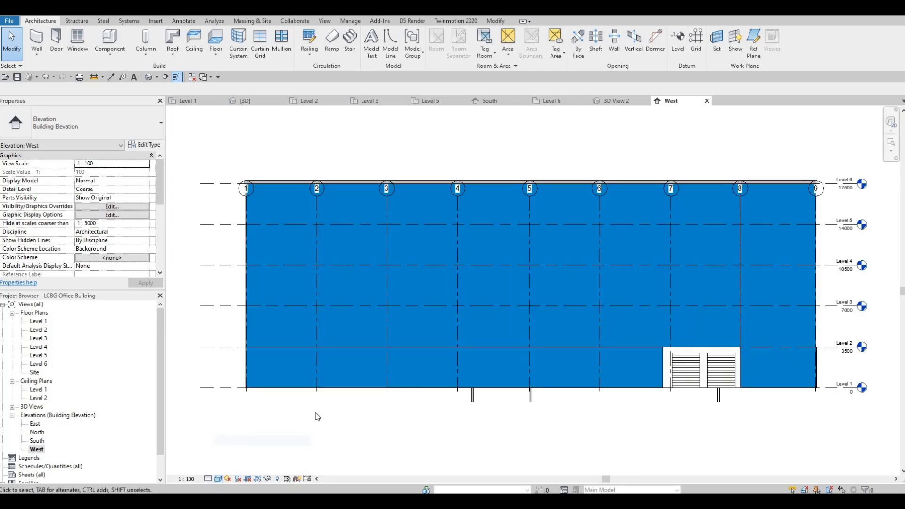
middle_click_drag(290, 413, 299, 411)
scroll(299, 411, "down", 1)
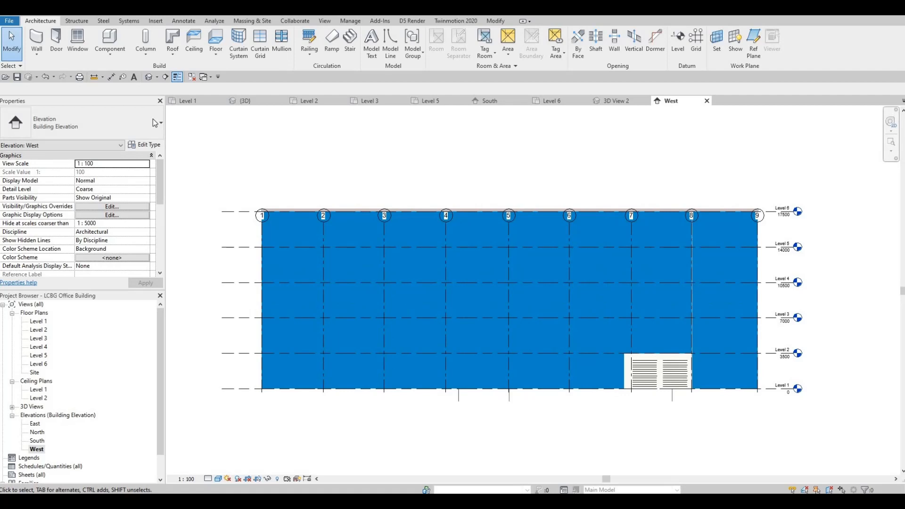
left_click(259, 45)
scroll(260, 217, "up", 3)
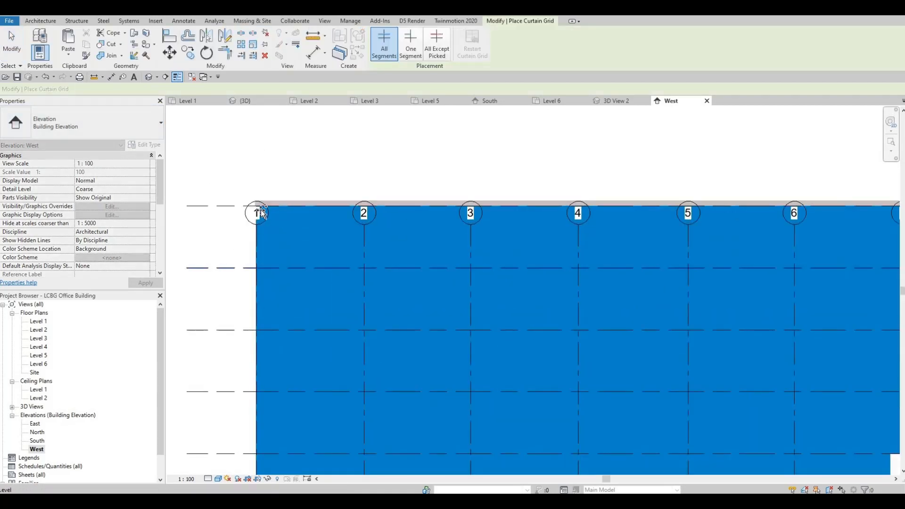
scroll(262, 215, "up", 2)
key("Escape")
key("Escape")
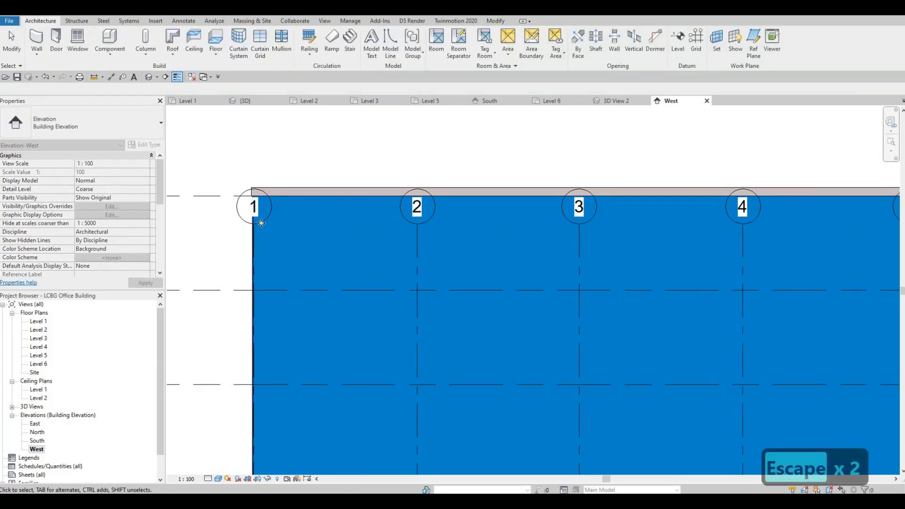
Step: Raise the aligned grid bubbles in the West elevation so they sit clear above the roof
left_click(262, 223)
left_click_drag(254, 224, 260, 125)
scroll(258, 144, "down", 2)
key("Escape")
key("Escape")
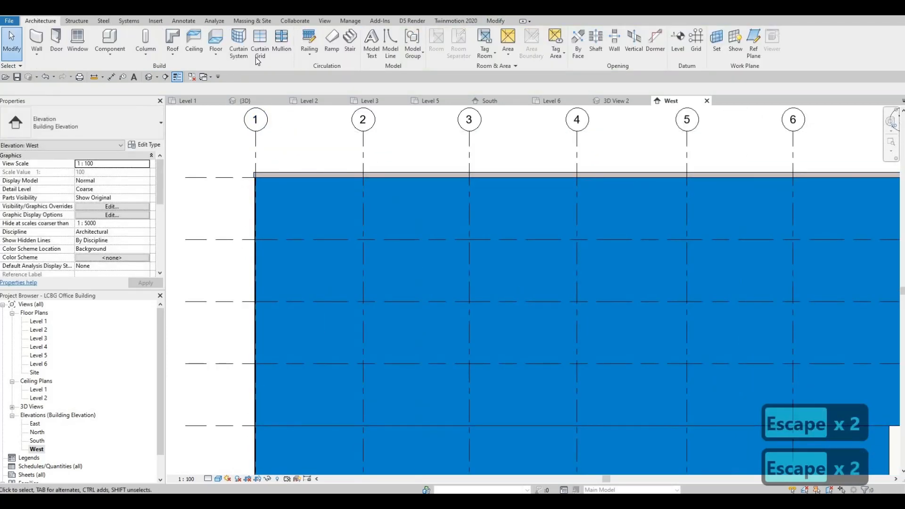
Step: Place horizontal curtain grid lines just below Level 6 and on either side of Level 5 on the west wall starting at grid 1
left_click(256, 58)
scroll(244, 189, "up", 2)
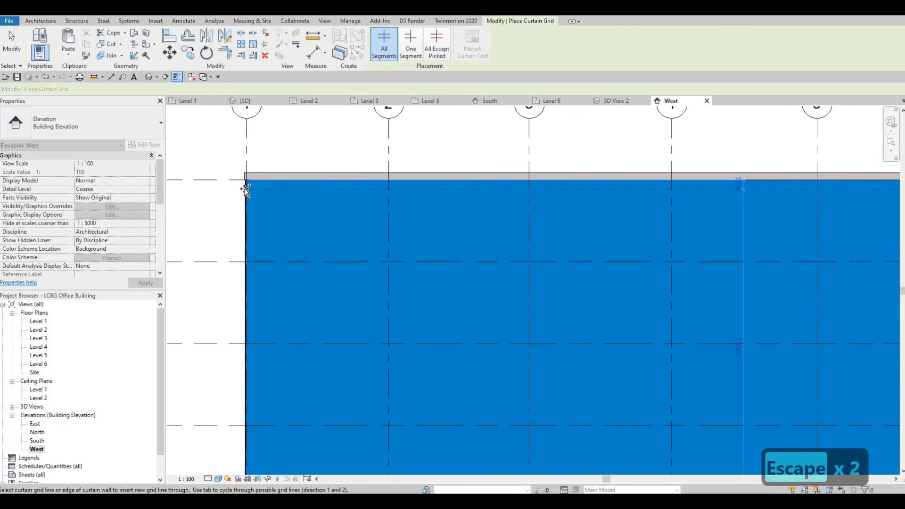
left_click(752, 177)
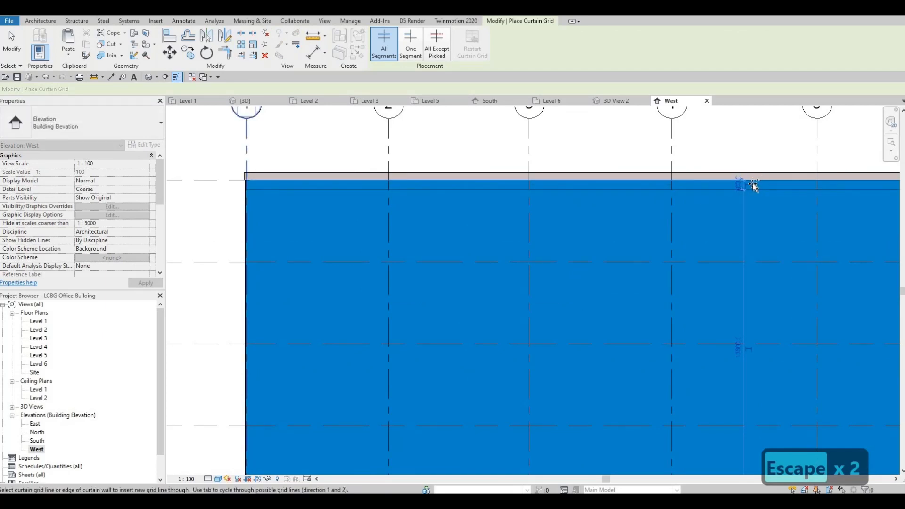
left_click(245, 255)
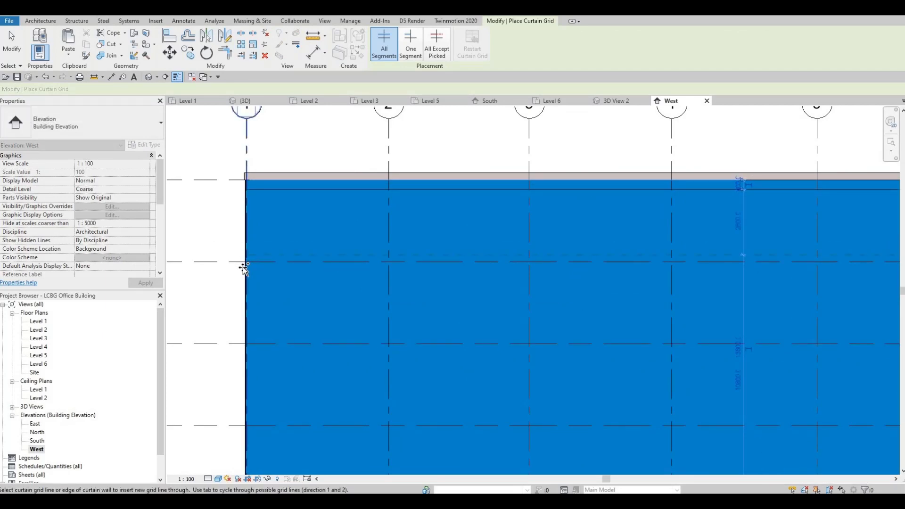
left_click(245, 272)
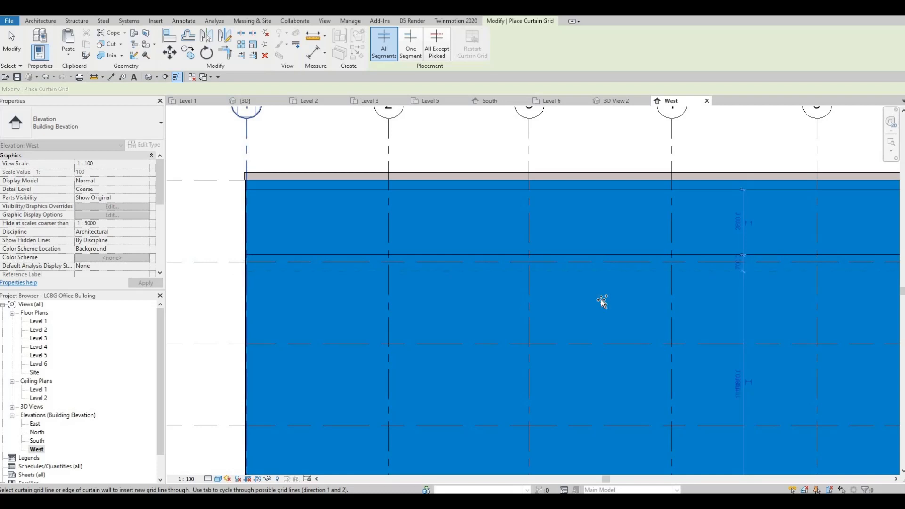
key("Escape")
key("Escape")
scroll(745, 264, "up", 3)
key("Escape")
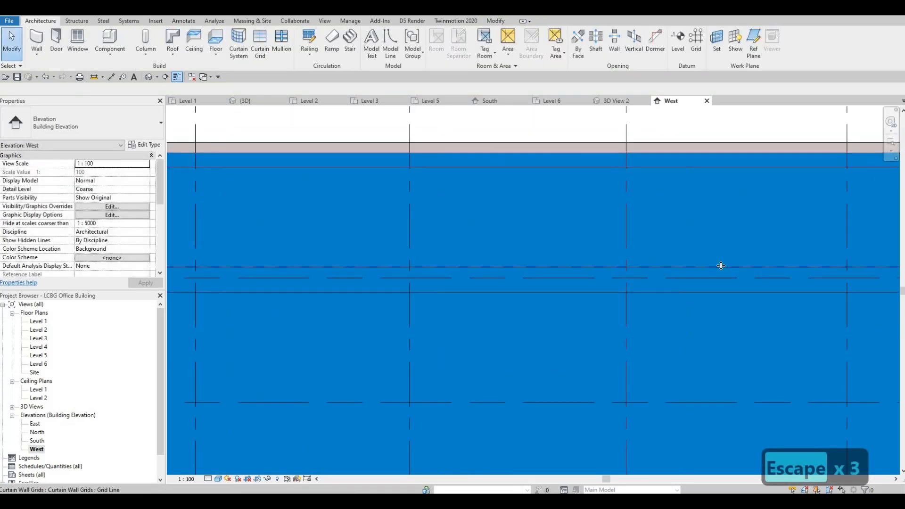
Step: Dimension the upper Level 5 grid line on the west wall from Level 5 and set its offset to 400 mm
left_click(728, 289)
scroll(727, 293, "up", 3)
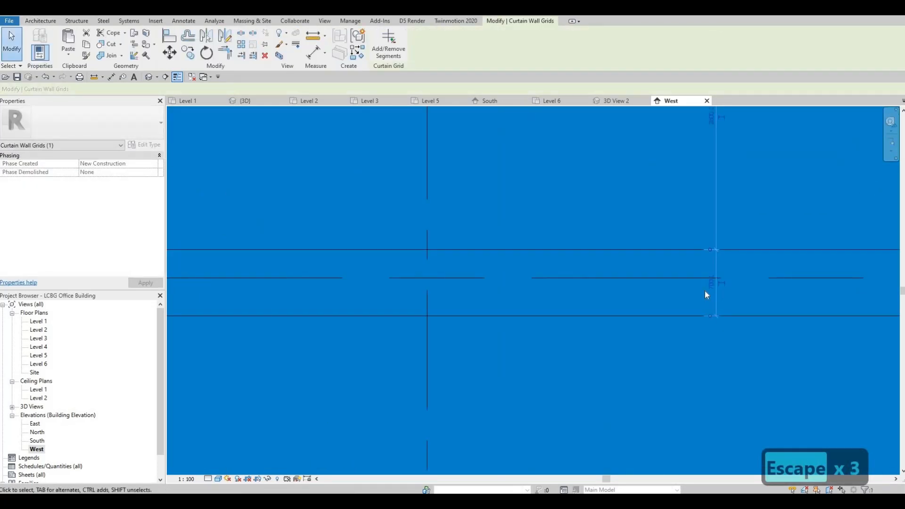
mouse_move(698, 280)
left_mouse_down()
mouse_move(712, 279)
mouse_move(709, 307)
mouse_move(706, 282)
left_mouse_up()
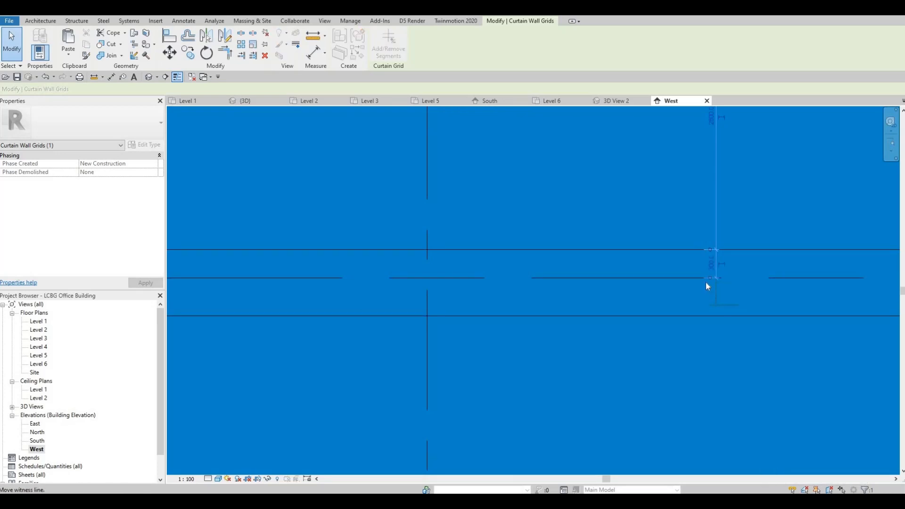
key("Escape")
key("Escape")
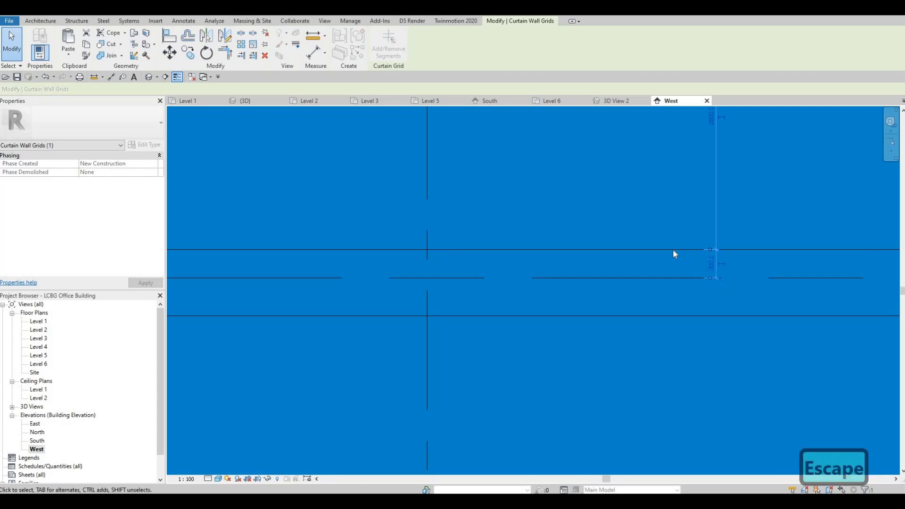
left_click(712, 267)
left_click(703, 270)
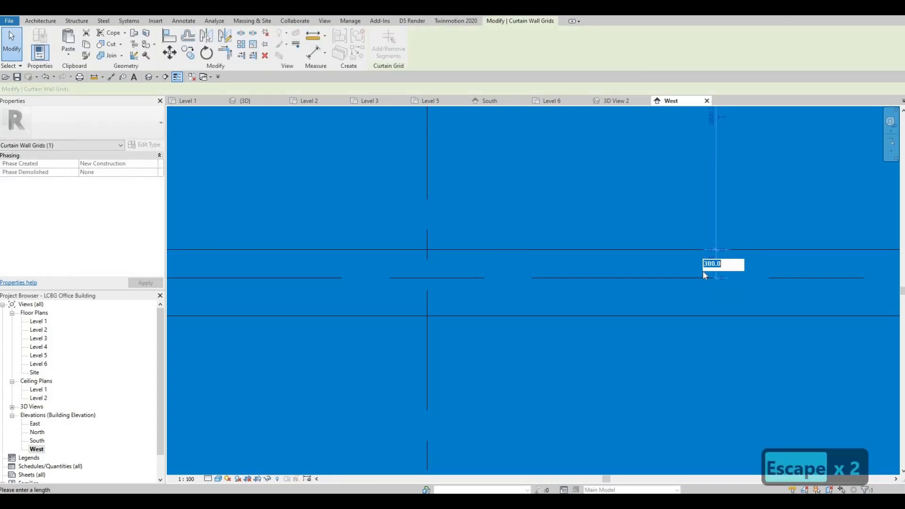
type("400")
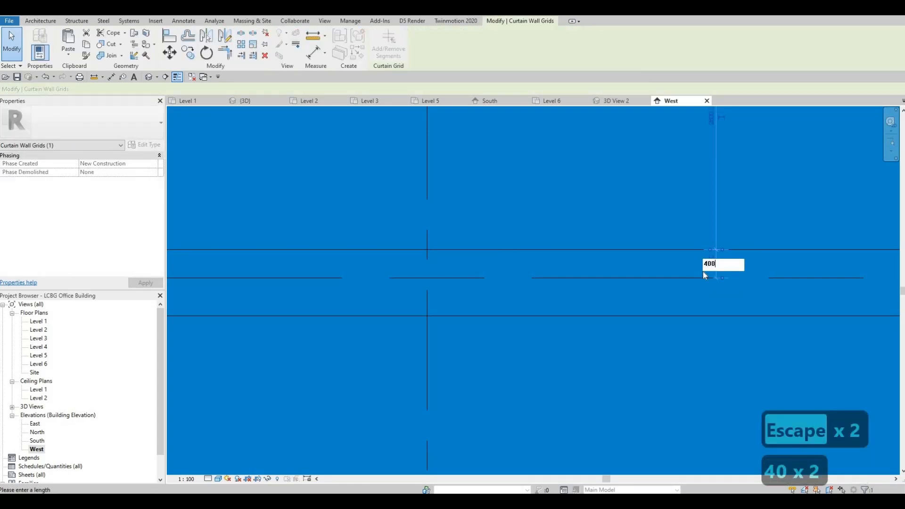
key("Return")
key("Escape")
key("Escape")
Step: Place horizontal curtain grid lines just above and below Level 4 on the west wall starting at grid 1
scroll(527, 278, "down", 4)
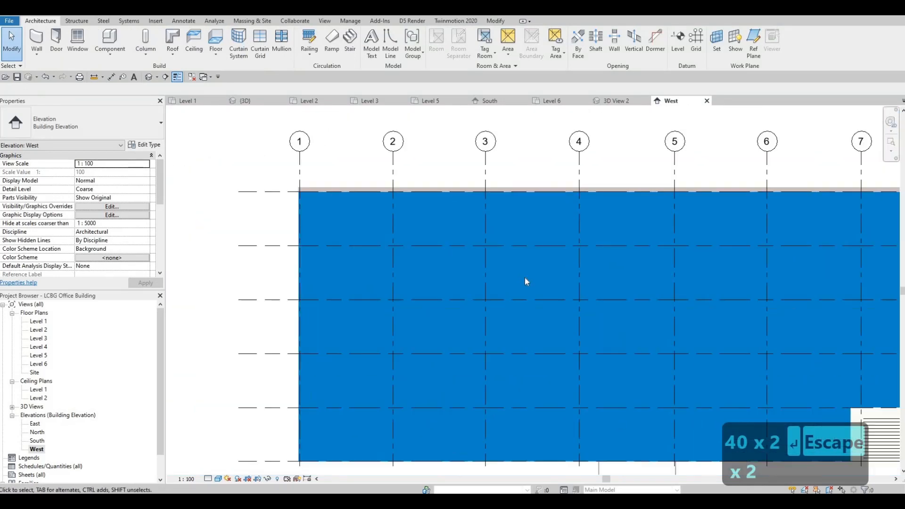
scroll(525, 278, "up", 2)
left_click(261, 55)
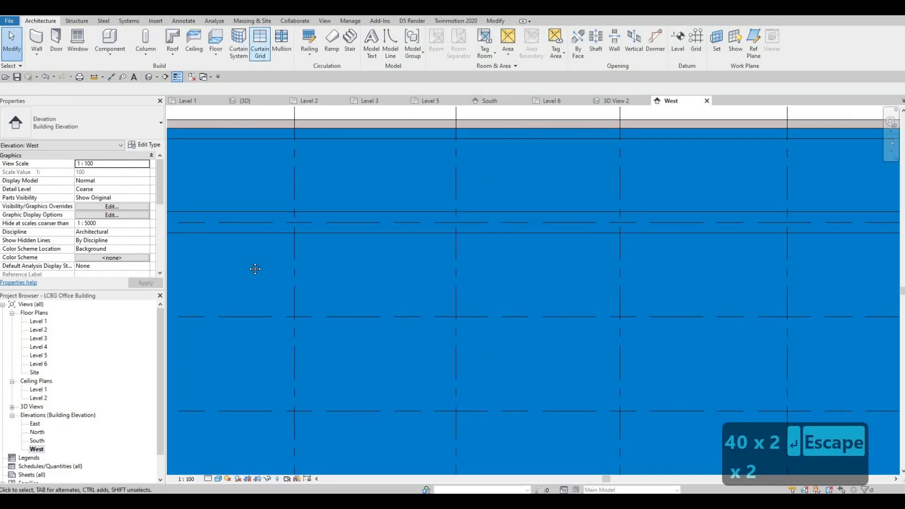
middle_click_drag(326, 259, 500, 225)
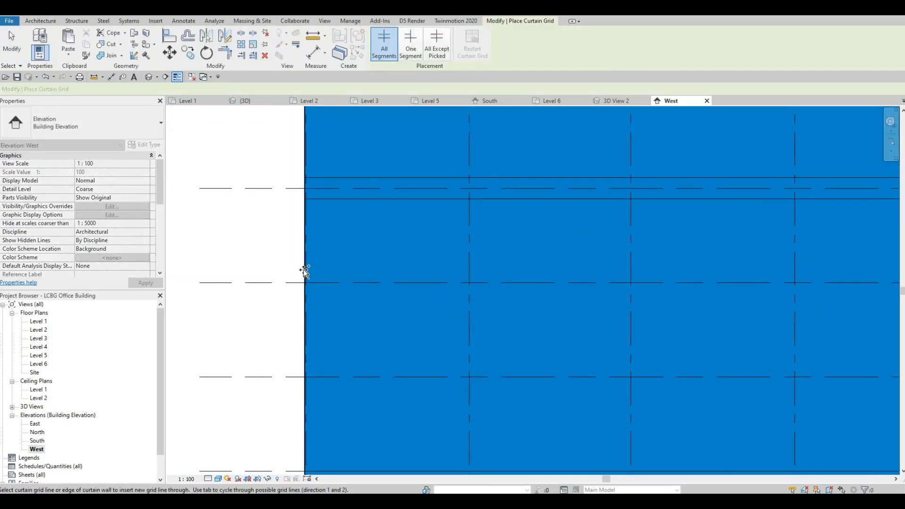
left_click(304, 279)
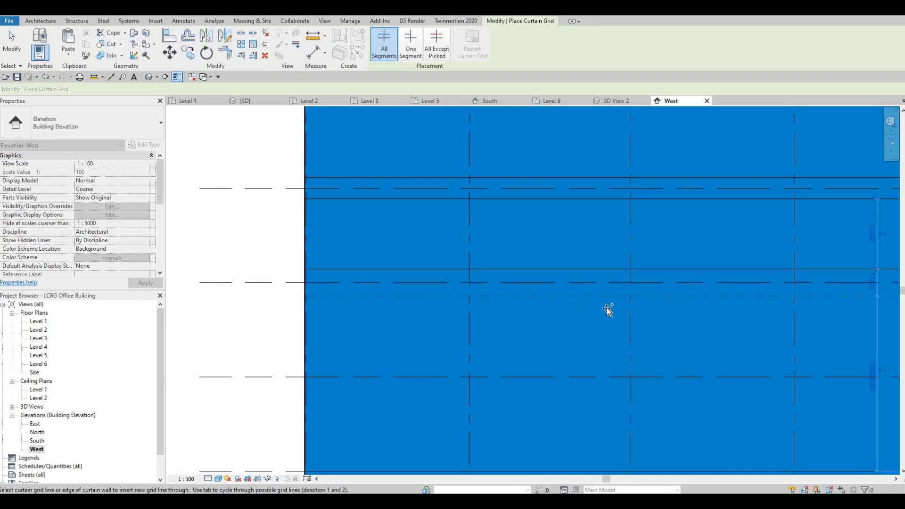
key("Escape")
Step: Dimension the upper Level 4 grid line on the west wall from Level 4 and set its offset to 400 mm
middle_click_drag(858, 262, 672, 260)
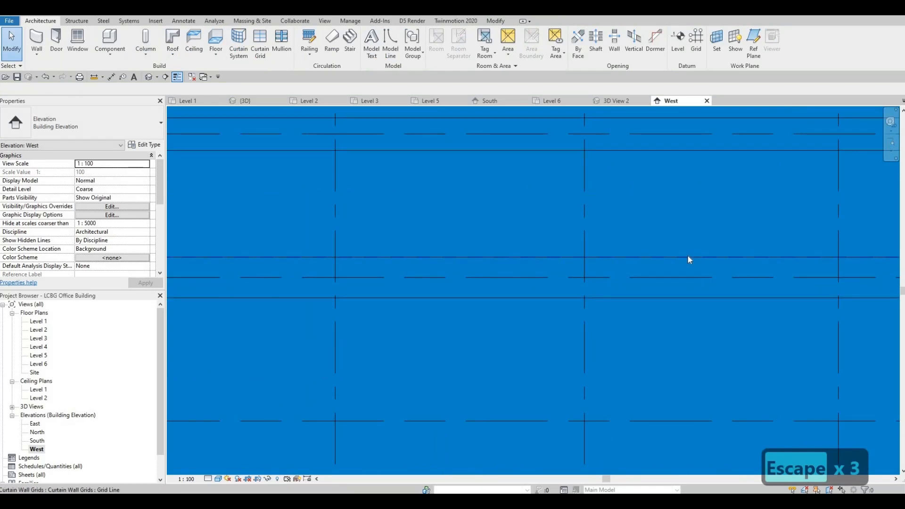
left_click(688, 256)
scroll(683, 307, "up", 2)
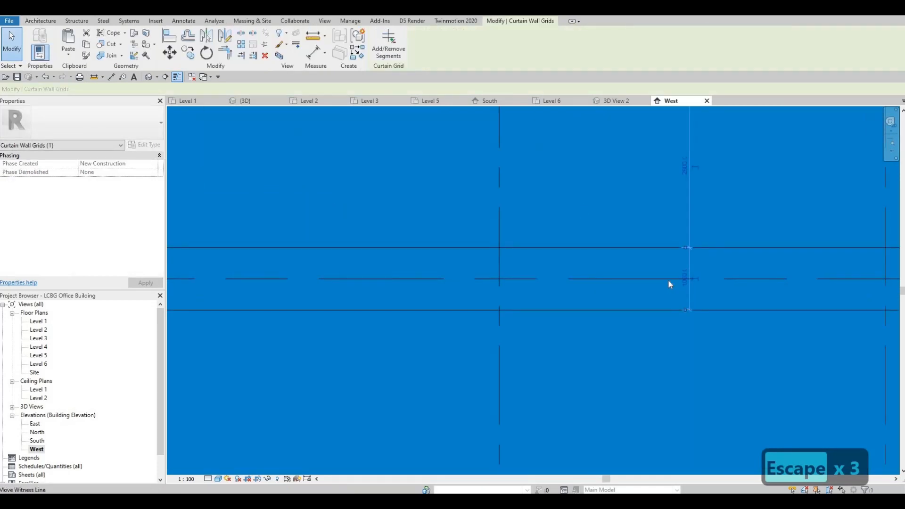
left_click(685, 264)
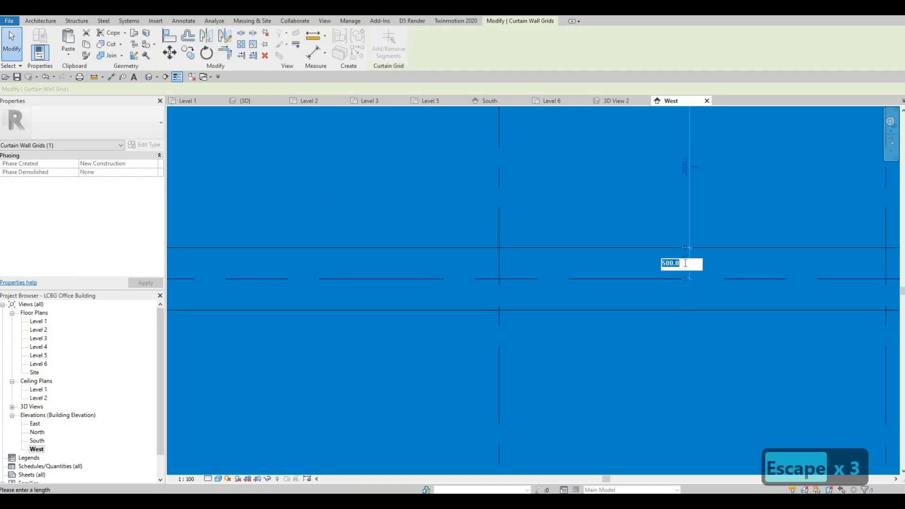
type("400")
key("Return")
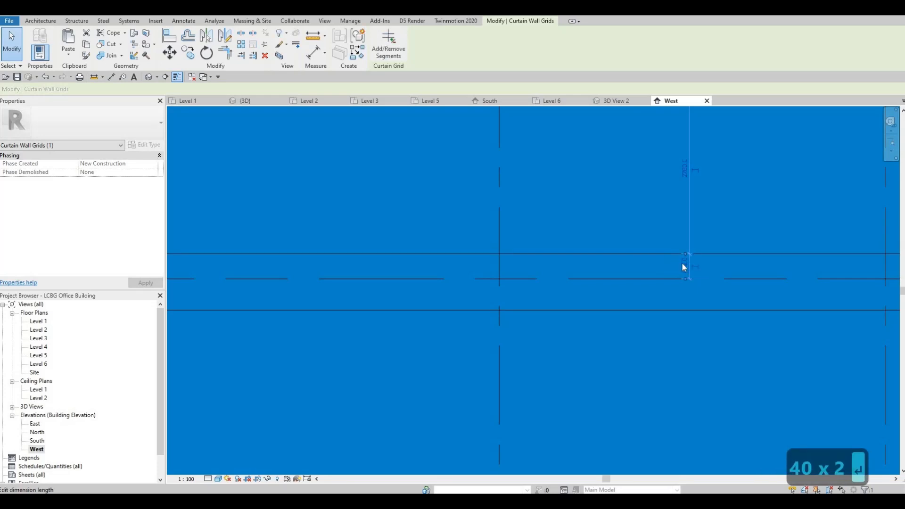
key("Escape")
key("Escape")
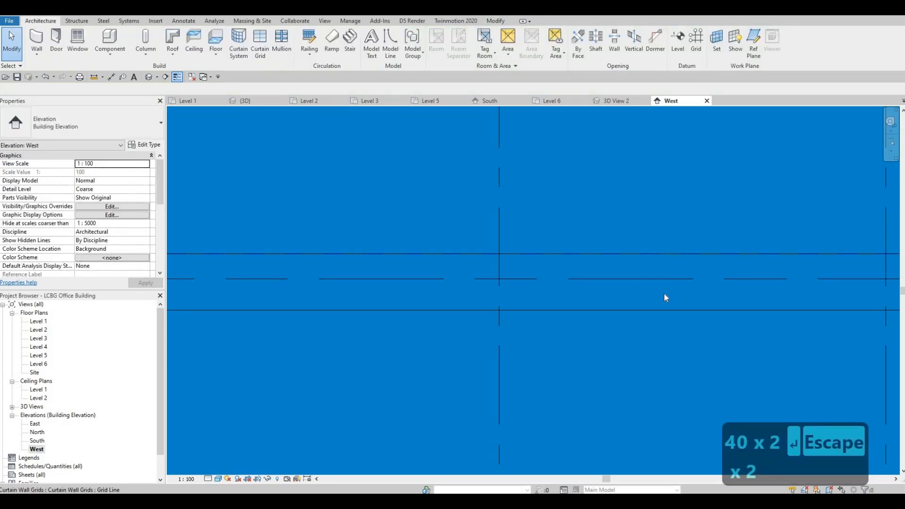
Step: Dimension the lower Level 4 grid line on the west wall from Level 4 and set its offset to 400 mm
left_click(660, 304)
key("Escape")
left_click(687, 258)
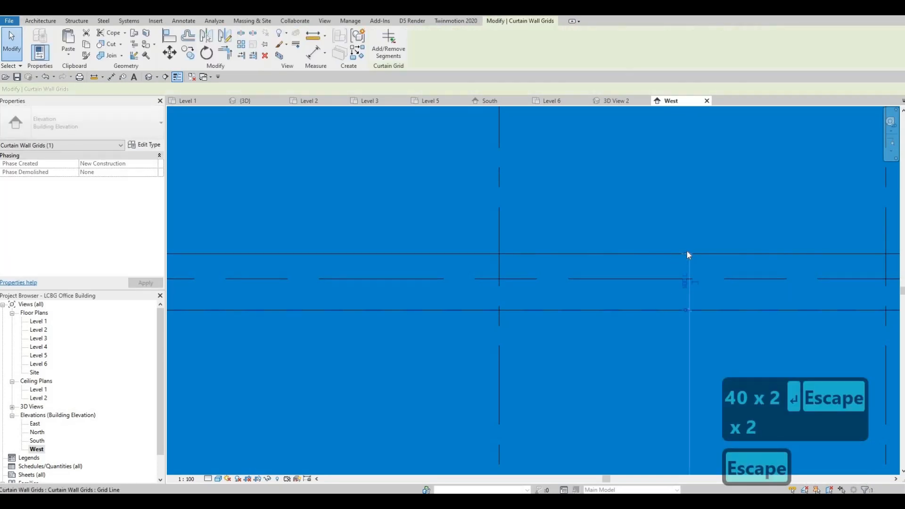
left_click(683, 297)
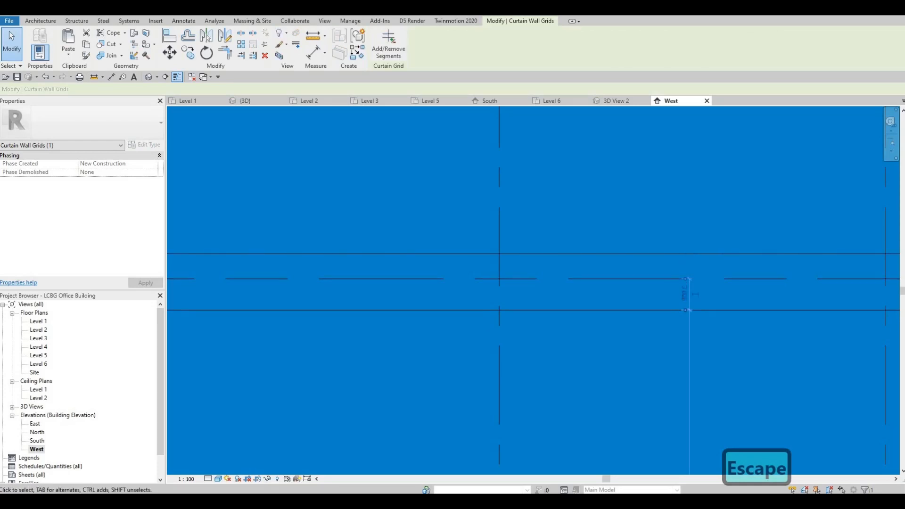
type("400")
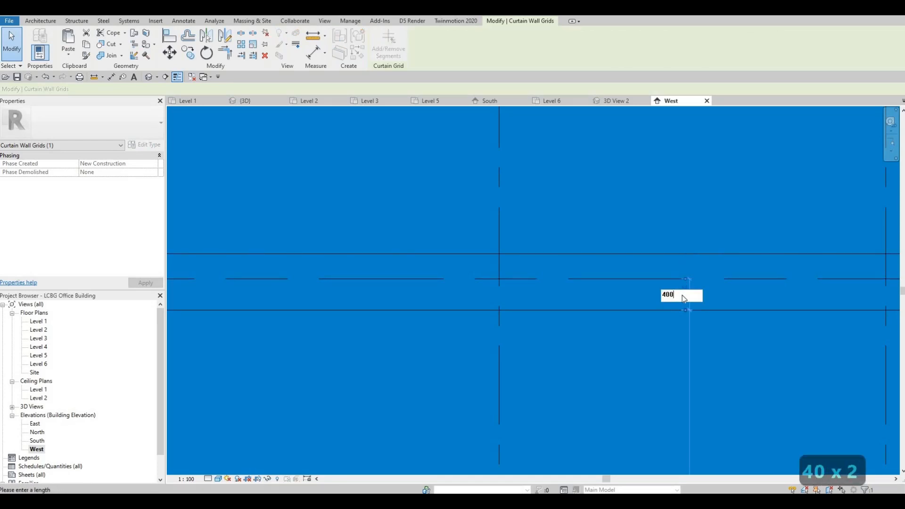
key("Return")
key("Escape")
key("Escape")
Step: Place horizontal curtain grid lines just above and below Level 3 on the west wall starting at grid 1
scroll(598, 267, "down", 4)
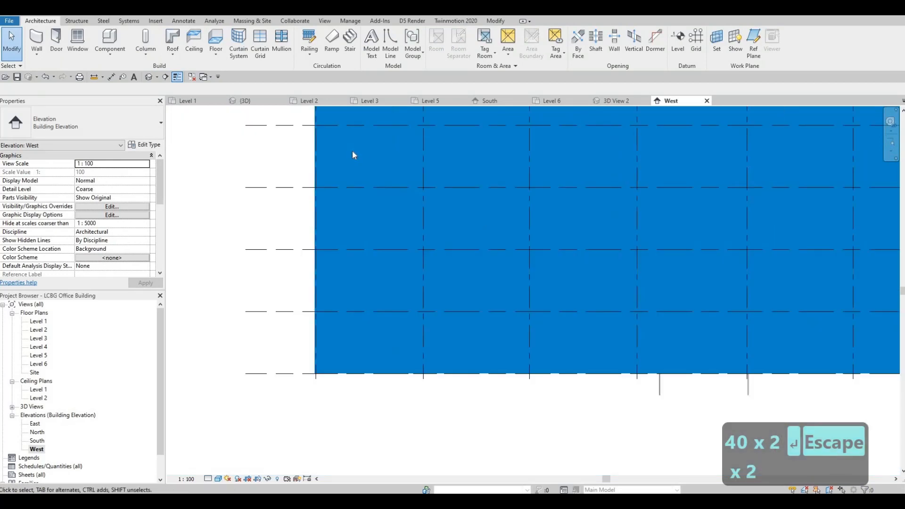
left_click(259, 42)
scroll(300, 248, "up", 2)
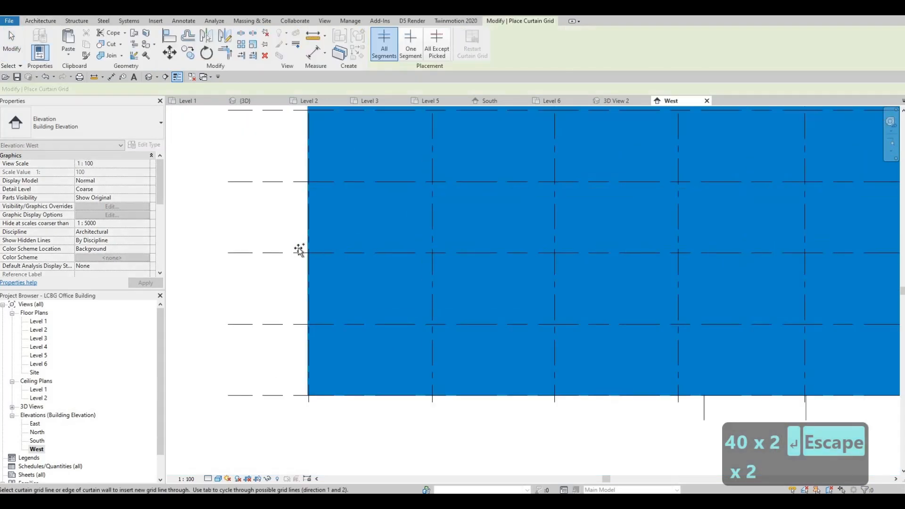
left_click(299, 245)
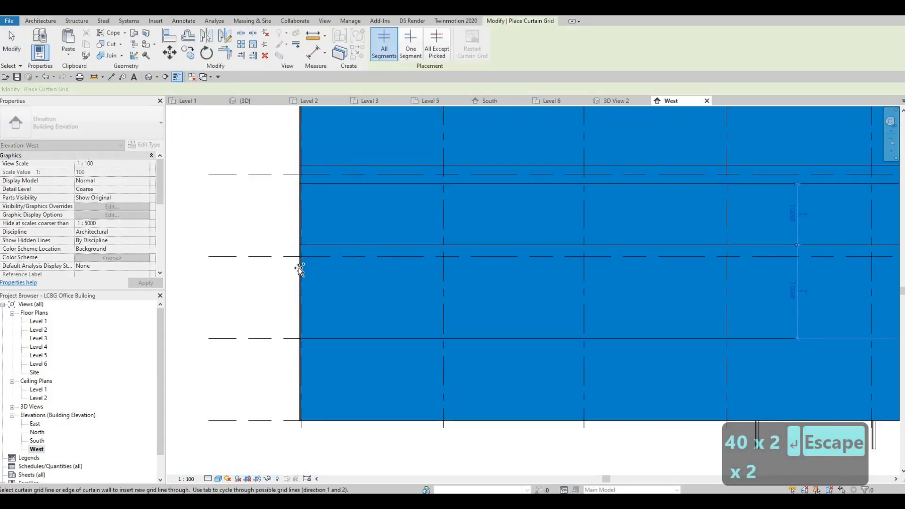
middle_click_drag(744, 282, 575, 275)
key("Escape")
key("Escape")
key("Escape")
key("Escape")
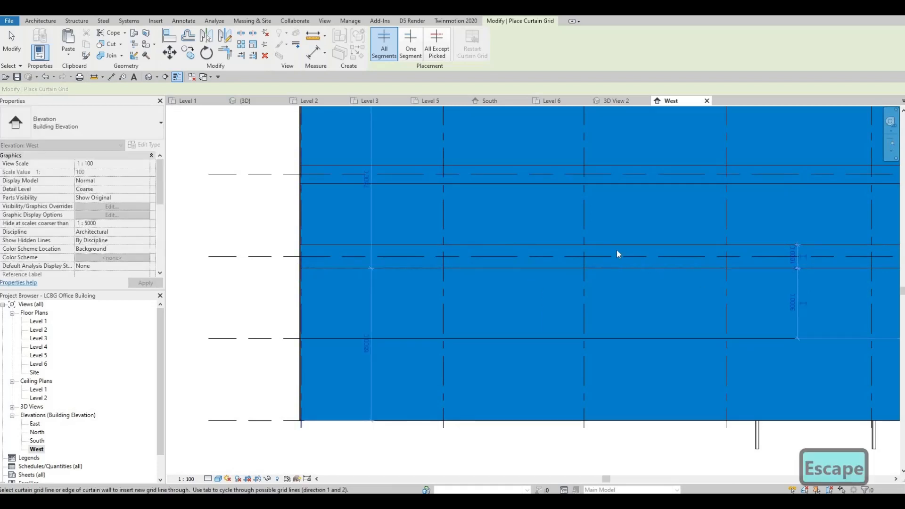
Step: Set the distance from the upper Level 3 grid line to the lower one to 800 mm
left_click(628, 239)
scroll(630, 260, "up", 3)
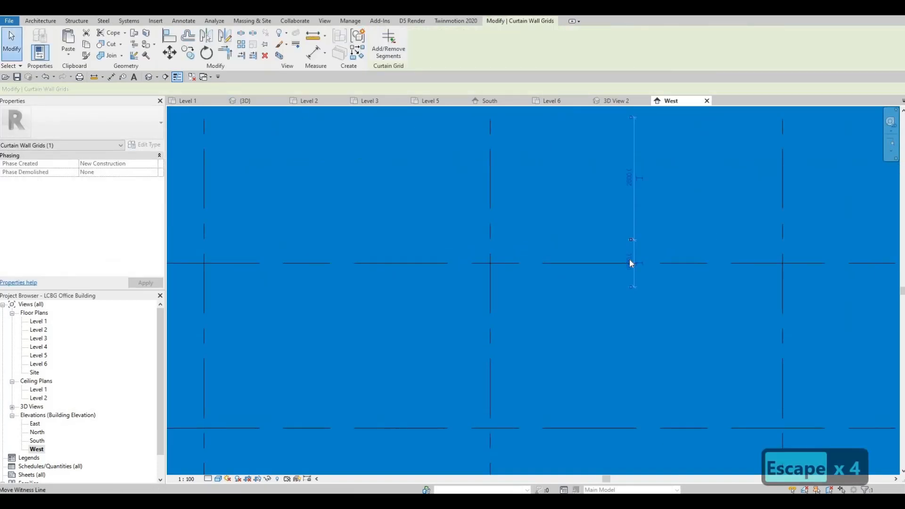
left_click(629, 266)
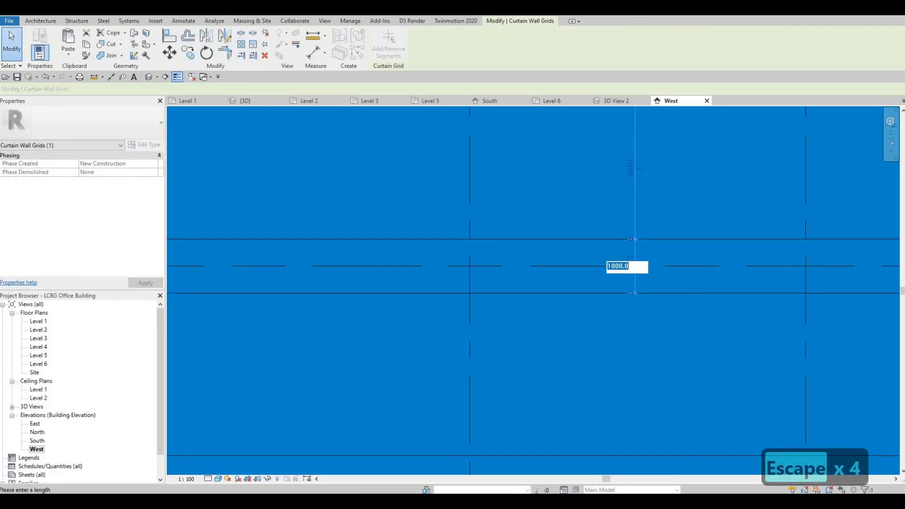
type("800")
key("Return")
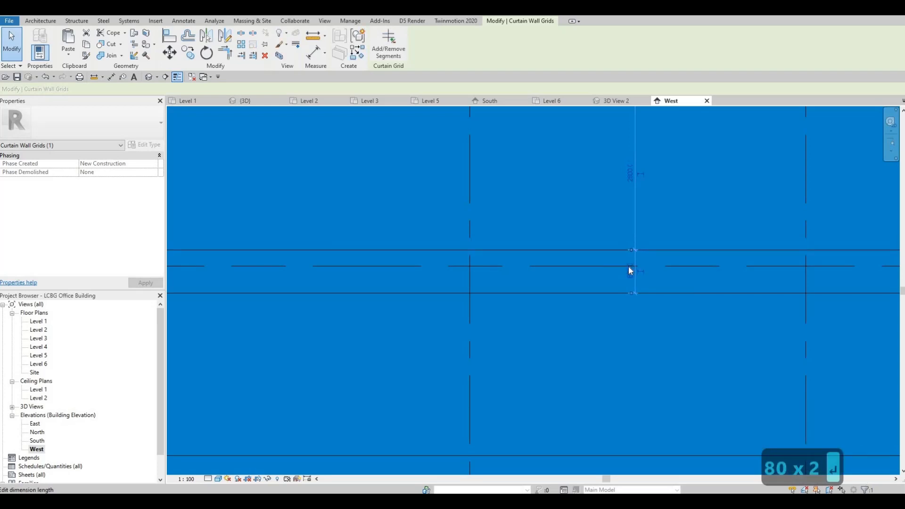
Step: Dimension the upper Level 3 grid line on the west wall from Level 3 and set its offset to 400 mm
left_click_drag(622, 265, 630, 261)
left_click(630, 261)
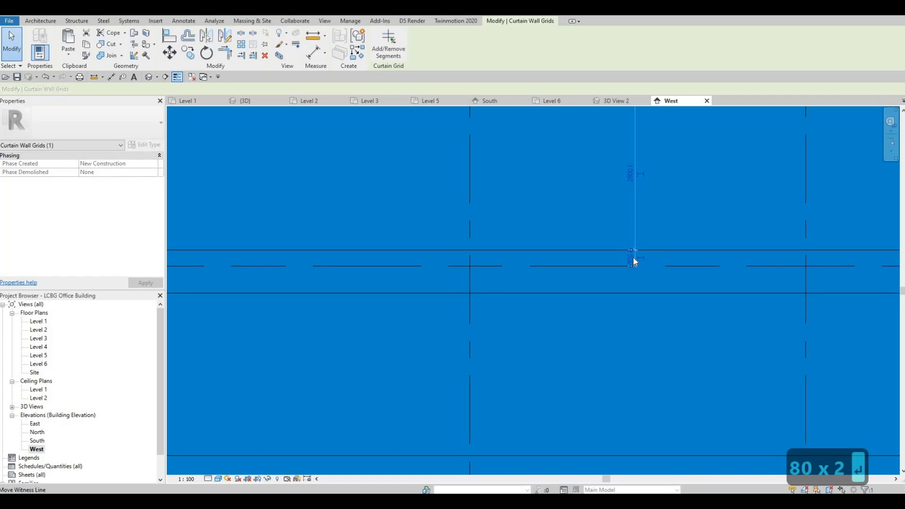
scroll(632, 257, "up", 2)
left_click(631, 257)
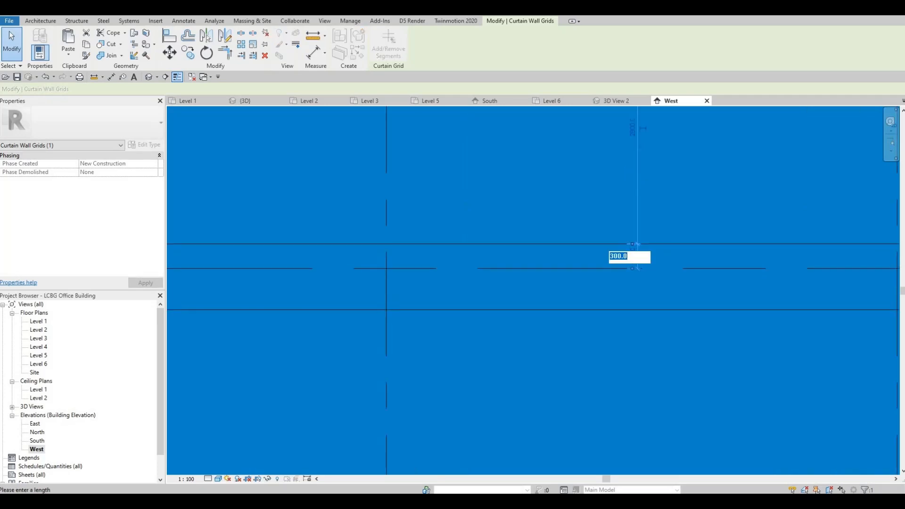
type("400")
key("Return")
key("Escape")
key("Escape")
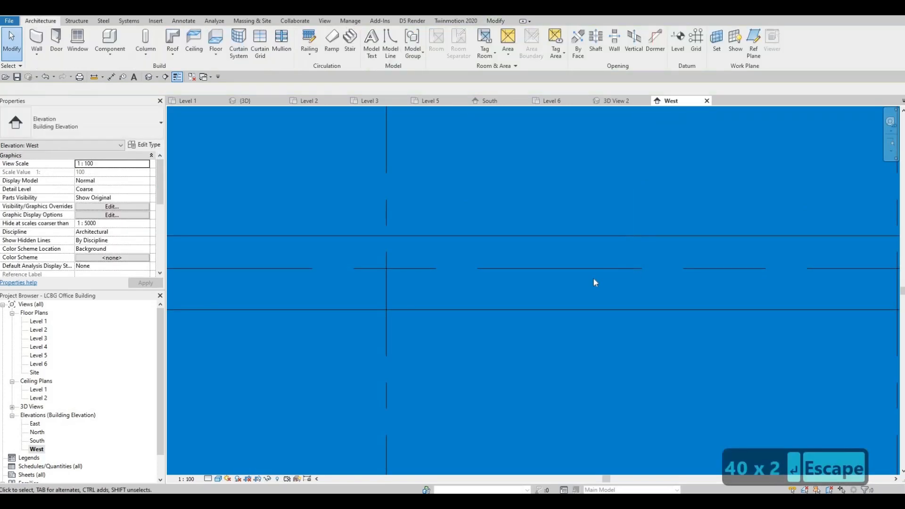
Step: Dimension the lower Level 3 grid line on the west wall from Level 3 and set its offset to 400 mm
left_click(637, 264)
left_click_drag(632, 236, 618, 269)
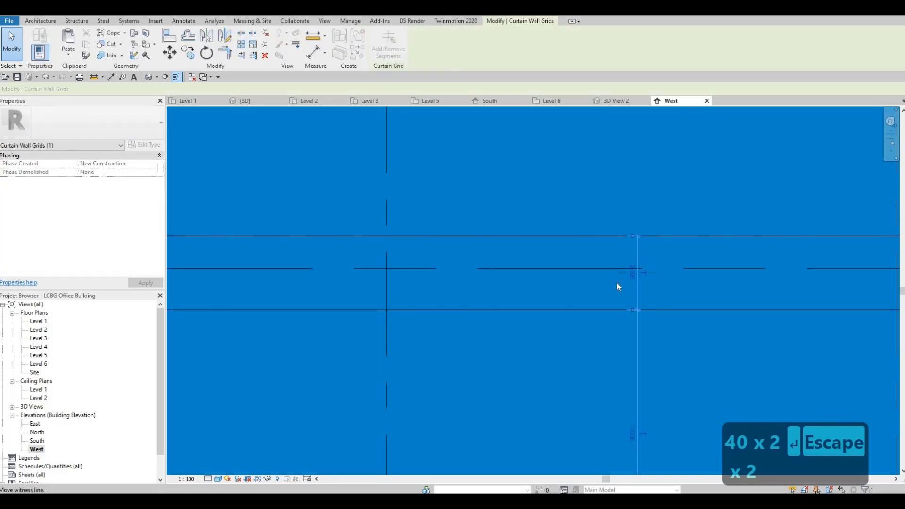
left_click(632, 289)
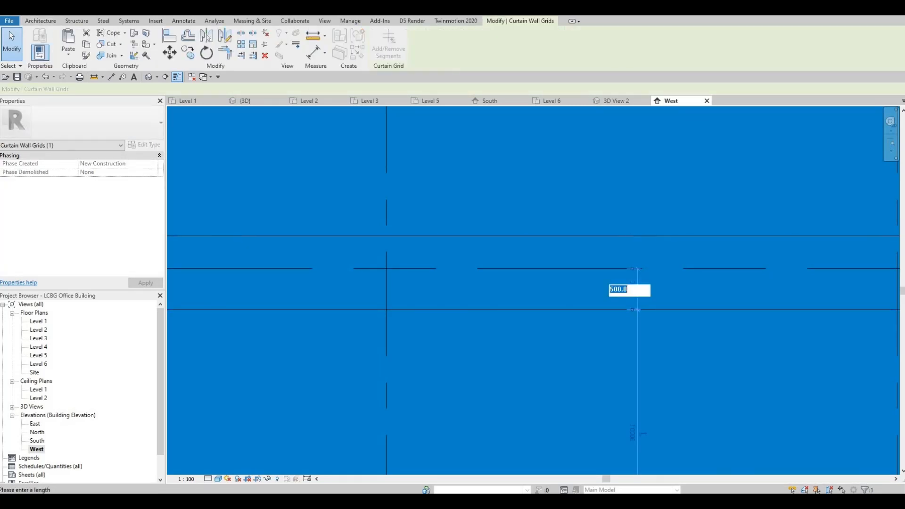
type("400")
key("Return")
key("Escape")
key("Escape")
Step: Place horizontal curtain grid lines 400 mm above and below Level 2 and 400 mm above Level 1 on the west wall starting at grid 1
scroll(625, 295, "down", 5)
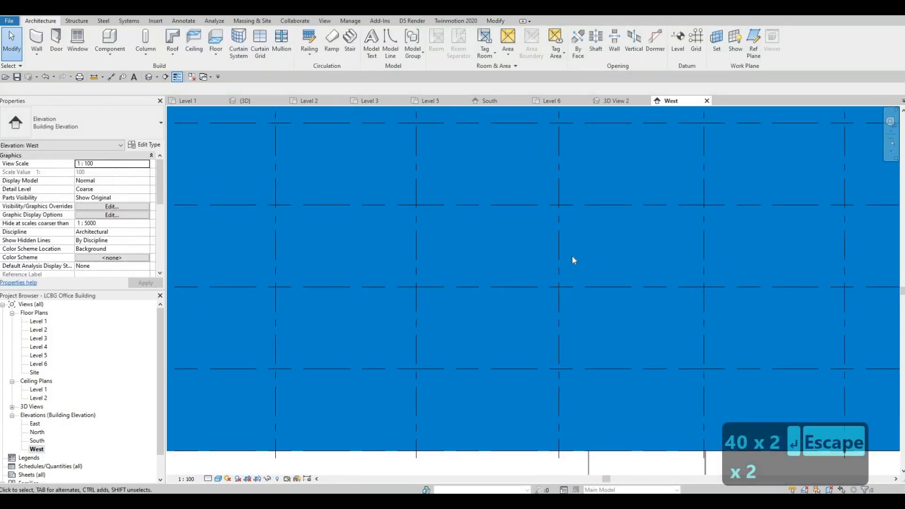
scroll(575, 271, "down", 2)
middle_click_drag(578, 275, 633, 233)
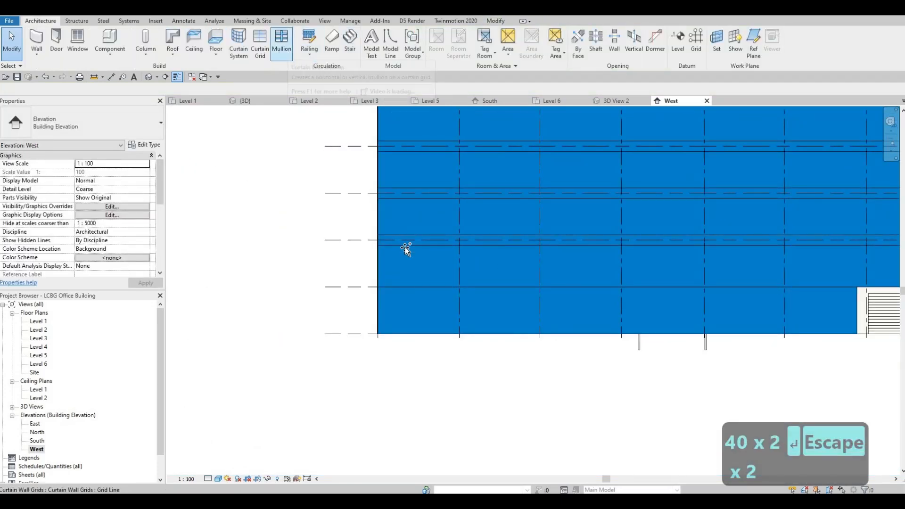
scroll(406, 250, "up", 2)
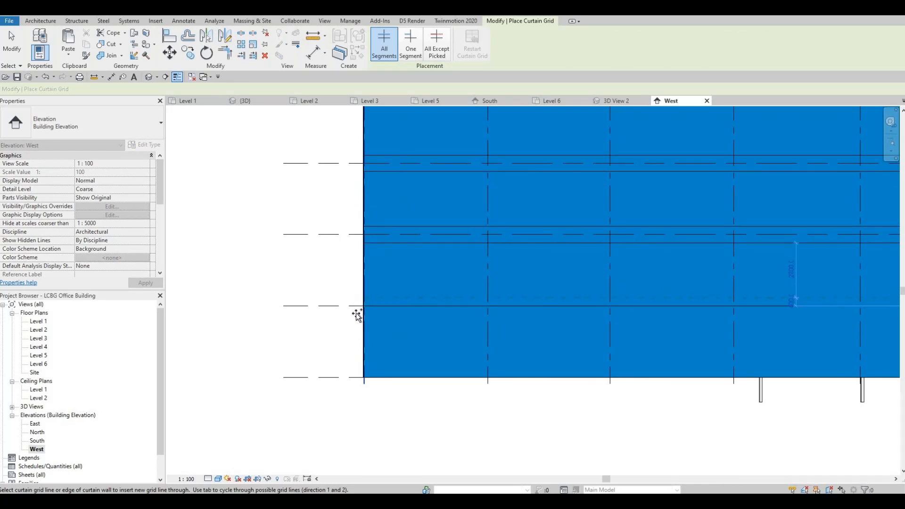
left_click(357, 309)
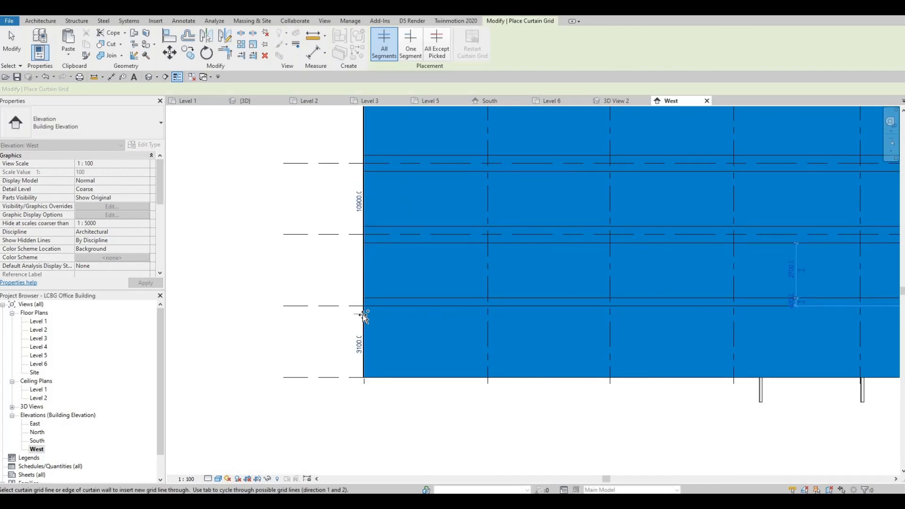
middle_click_drag(407, 348, 433, 258)
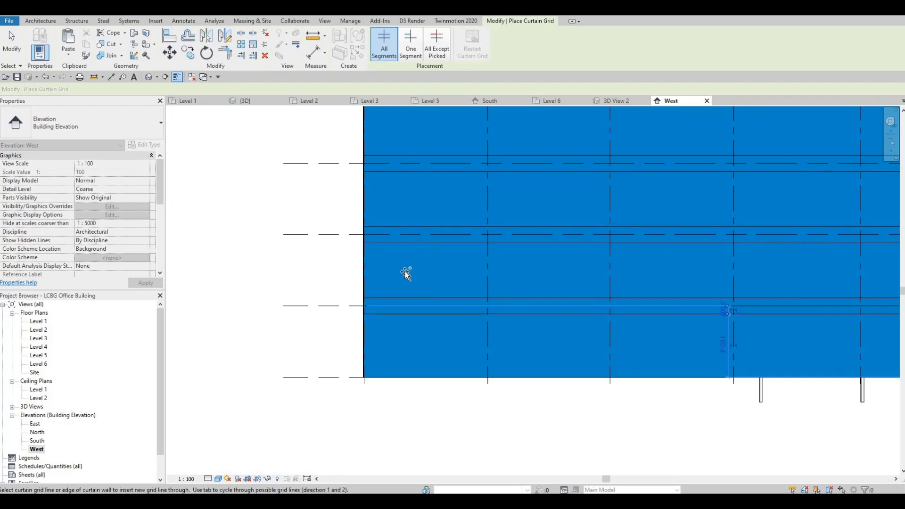
left_click(391, 277)
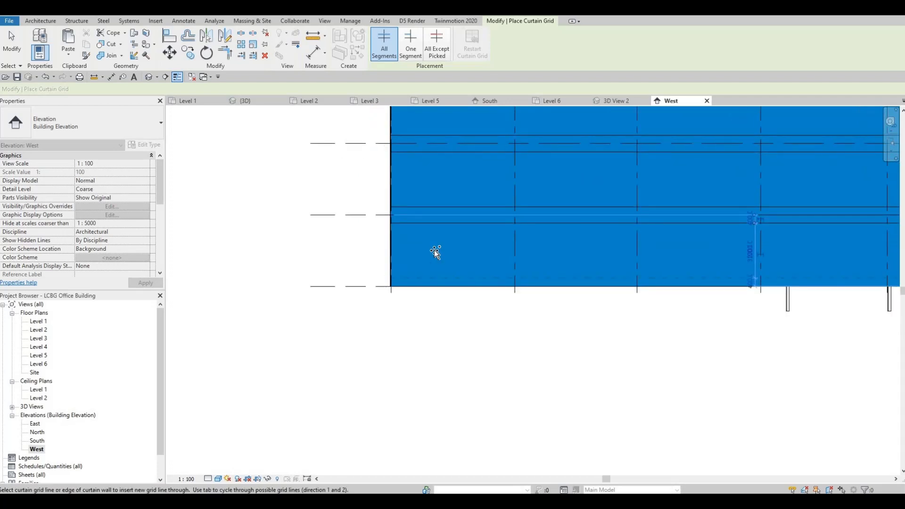
Step: Place two horizontal curtain grid lines between Level 6 and Level 5 on the west wall section between grids 8 and 9
scroll(436, 260, "down", 3)
middle_click_drag(568, 279, 497, 312)
scroll(665, 266, "up", 5)
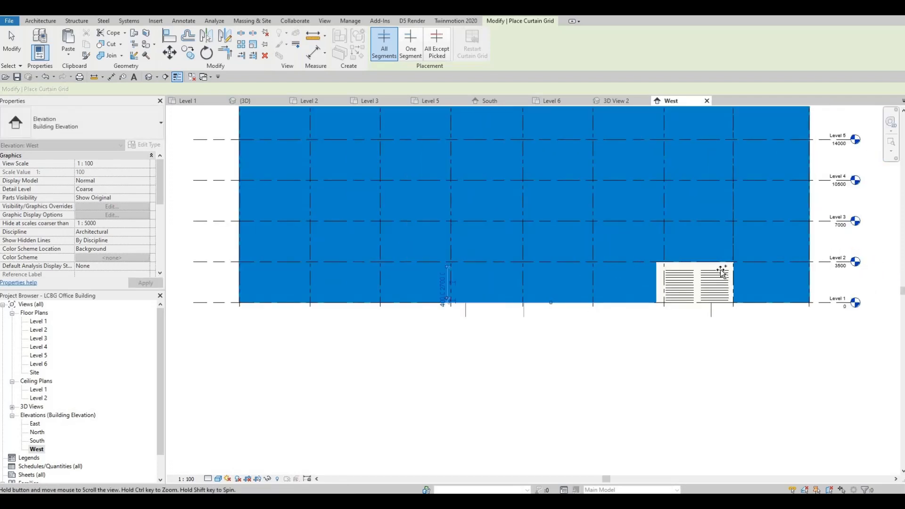
scroll(610, 293, "up", 4)
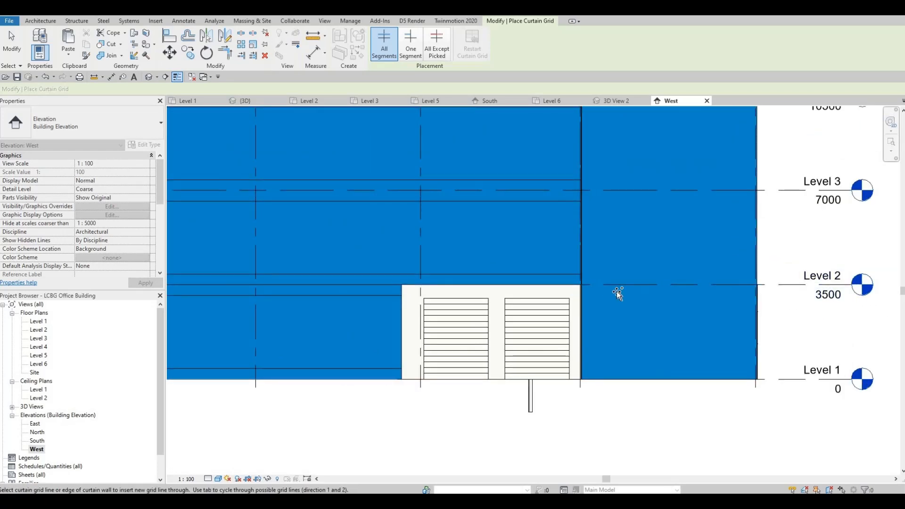
scroll(617, 292, "down", 3)
scroll(593, 271, "down", 1)
middle_click_drag(572, 226, 550, 307)
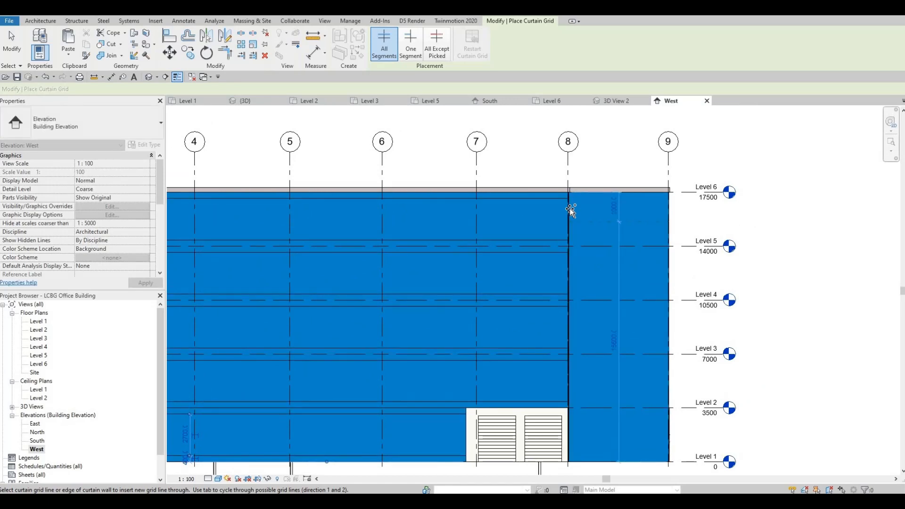
left_click(578, 254)
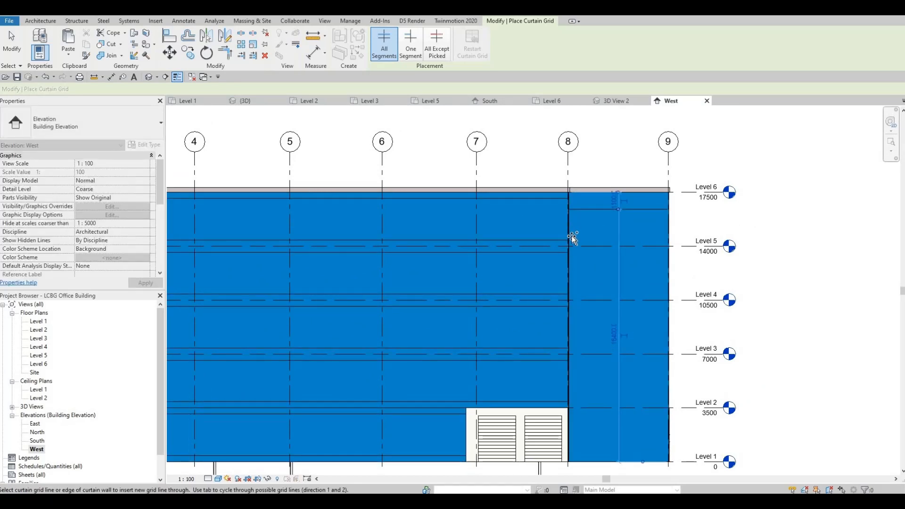
left_click(572, 228)
left_click(567, 273)
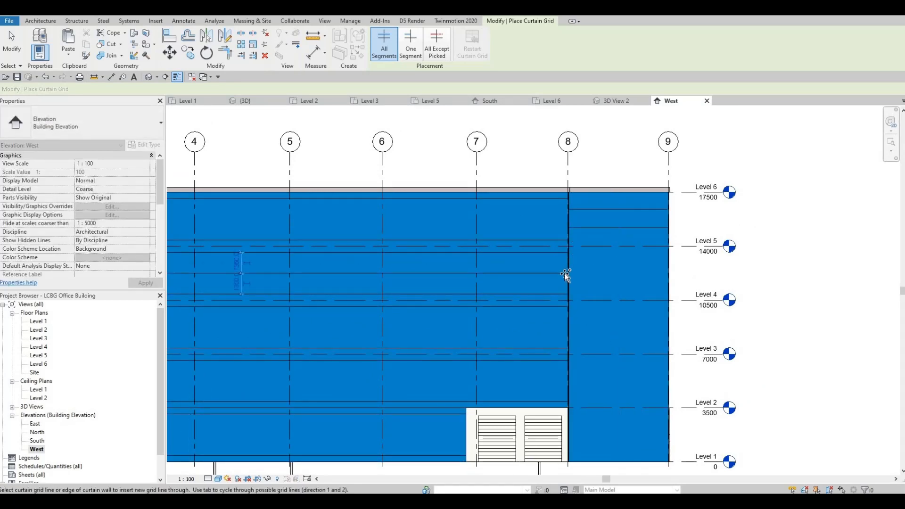
key("Escape")
key("ctrl+z")
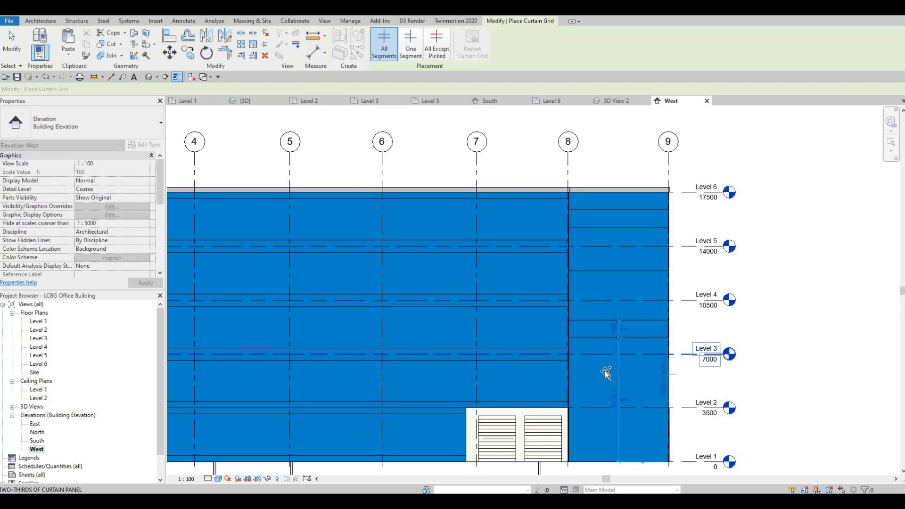
Step: Place the remaining horizontal curtain grid lines around Levels 4, 3 and 2 on the wall section between grids 8 and 9
left_click(585, 398)
middle_click_drag(572, 394, 571, 326)
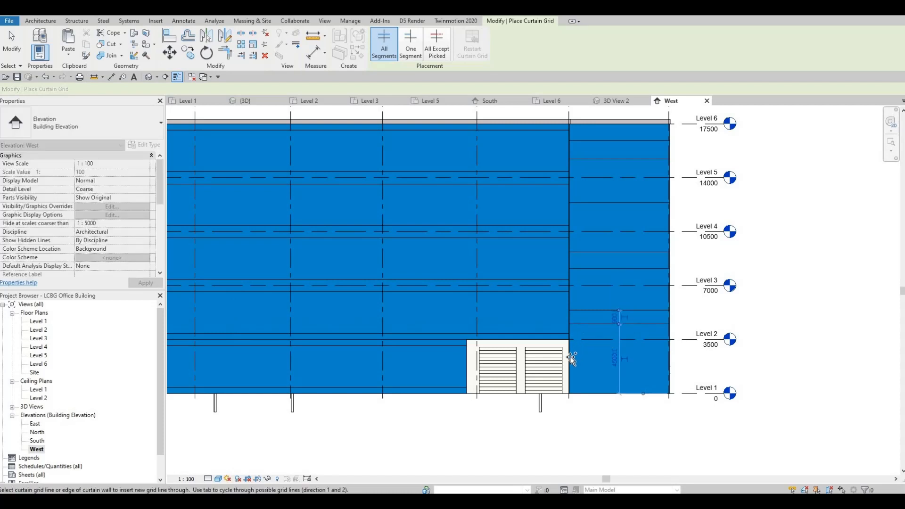
key("Escape")
scroll(590, 349, "up", 3)
key("Escape")
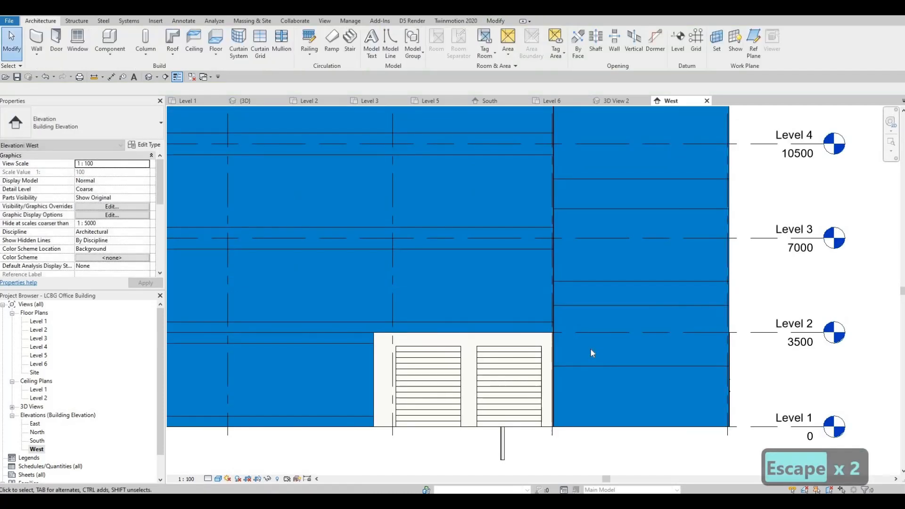
key("Escape")
Step: Align the grid line below Level 2 between grids 8 and 9 with the main west wall's lower Level 2 grid line
key("a")
key("l")
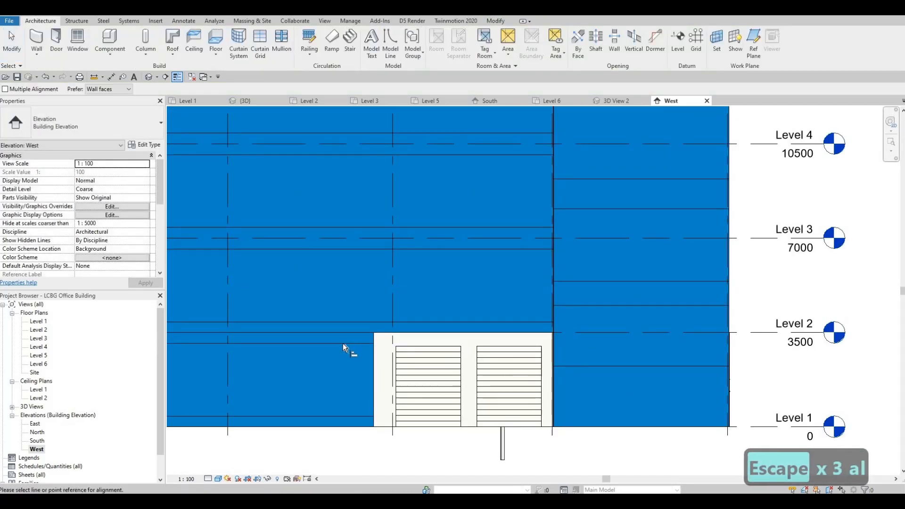
left_click(570, 366)
key("Escape")
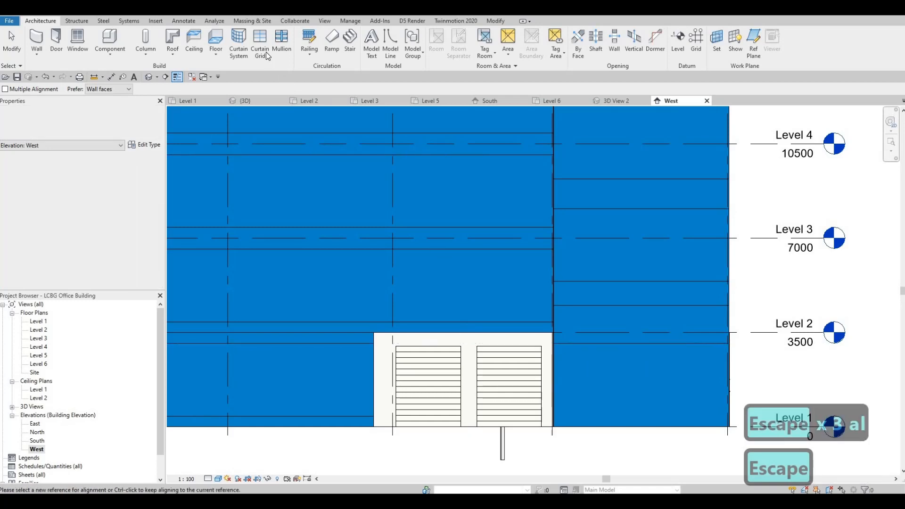
key("Escape")
Step: Place a horizontal curtain grid line 400 mm above Level 1 on the wall section between grids 8 and 9
left_click(266, 52)
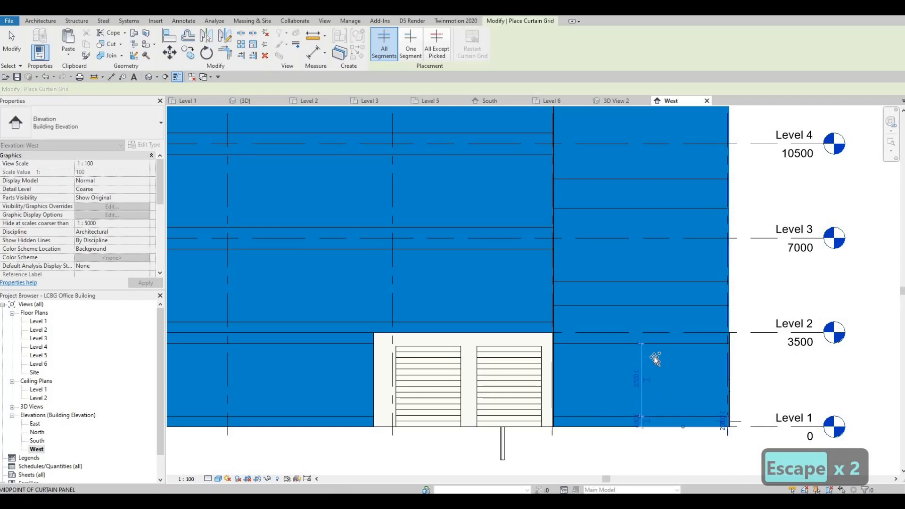
middle_click_drag(625, 312, 609, 400)
key("Escape")
key("Escape")
Step: Align the grid line above Level 2 between grids 8 and 9 with the main west wall's upper Level 2 grid line
scroll(610, 400, "down", 1)
scroll(609, 400, "up", 2)
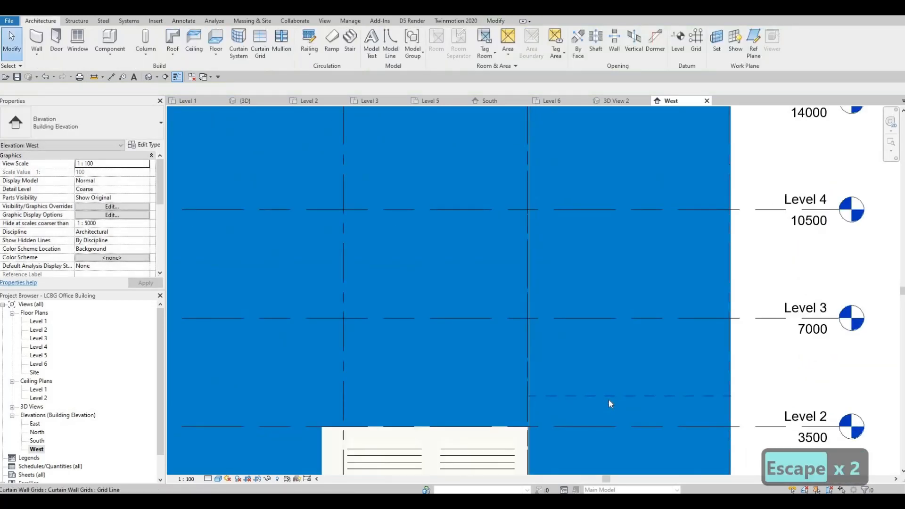
key("a")
key("l")
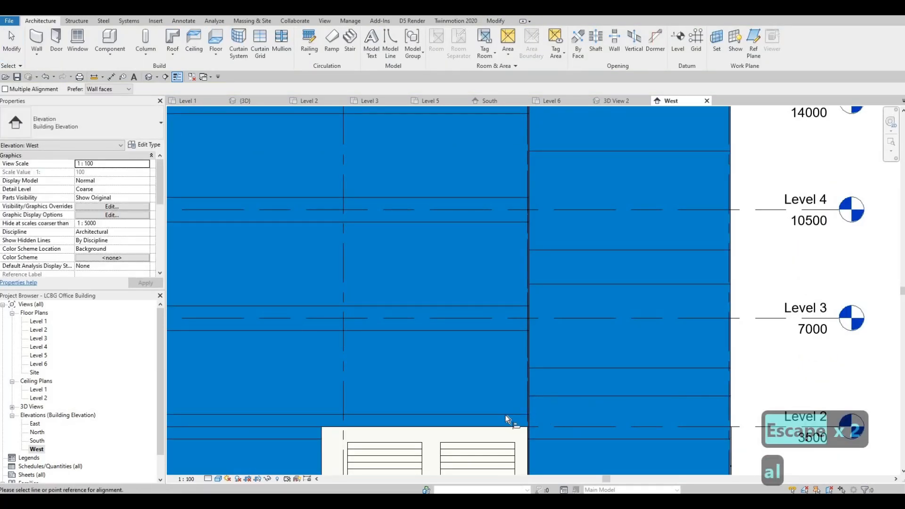
left_click(573, 394)
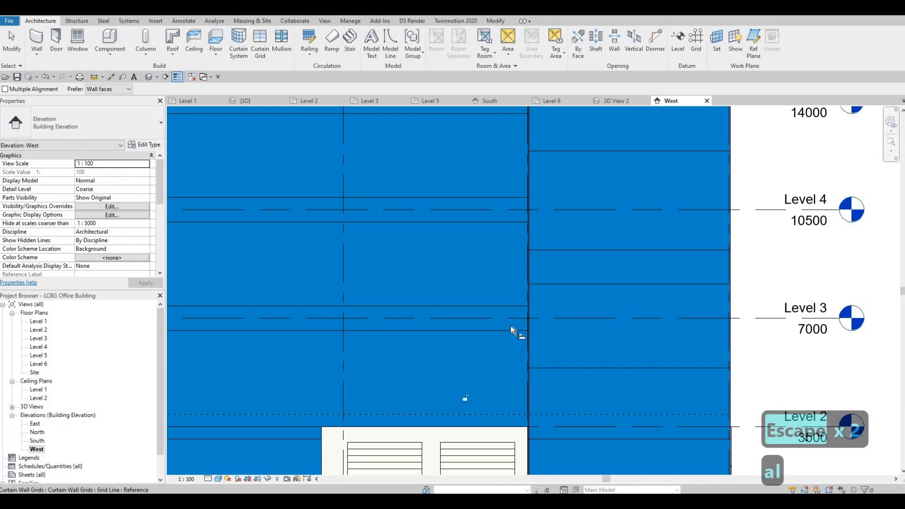
Step: Align the two grid lines around Level 3 between grids 8 and 9 with the main west wall's Level 3 grid lines
left_click(556, 367)
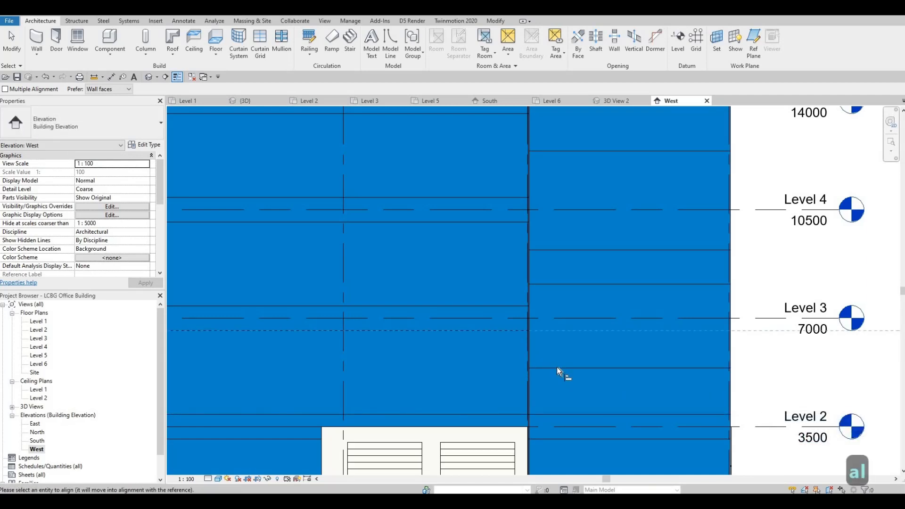
left_click(515, 306)
left_click(559, 285)
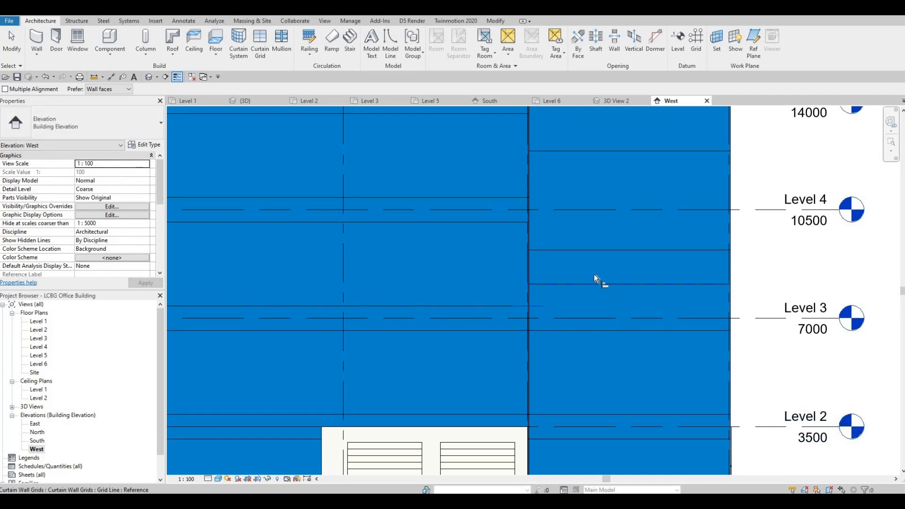
Step: Align the two grid lines around Level 4 between grids 8 and 9 with the main west wall's Level 4 grid lines
scroll(515, 238, "up", 1)
middle_click_drag(514, 237, 517, 308)
scroll(516, 308, "down", 1)
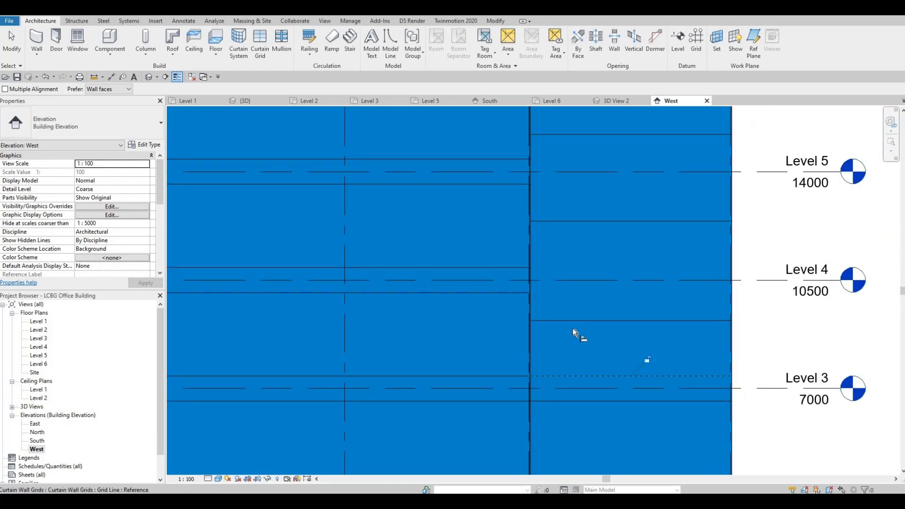
left_click(573, 321)
left_click(583, 222)
middle_click_drag(583, 231, 586, 343)
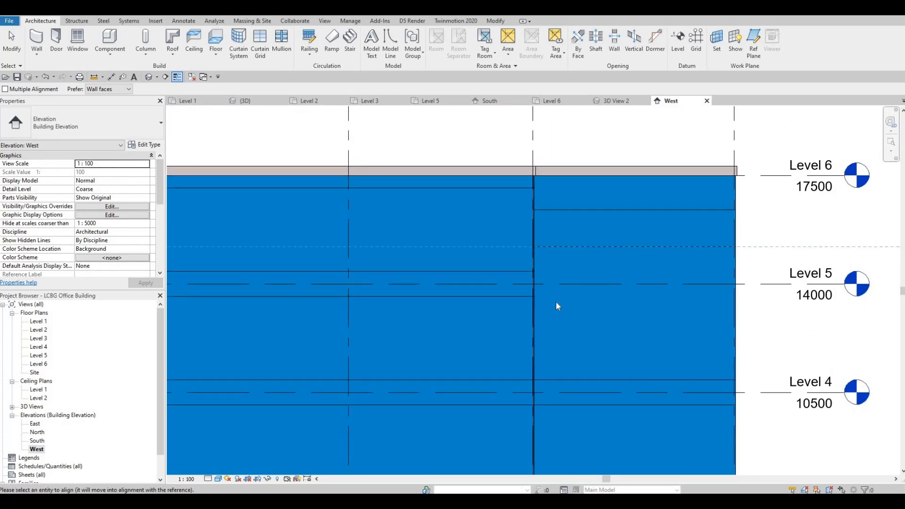
key("Escape")
key("Escape")
key("Escape")
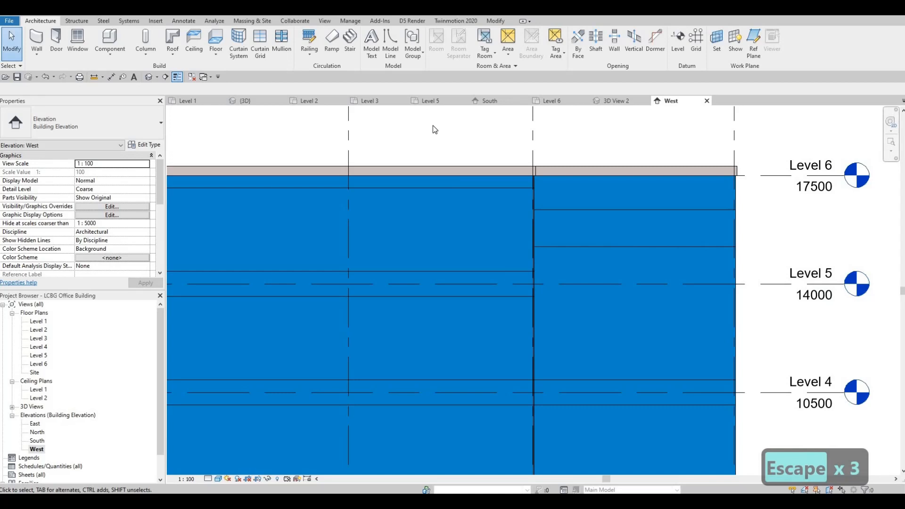
Step: Place an additional horizontal curtain grid line below Level 5 on the wall section between grids 8 and 9
left_click(282, 42)
left_click(261, 42)
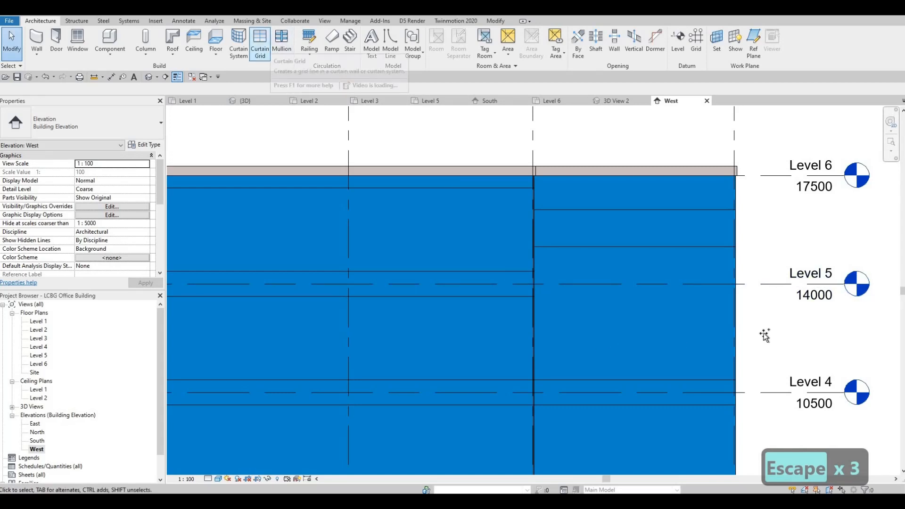
left_click(735, 314)
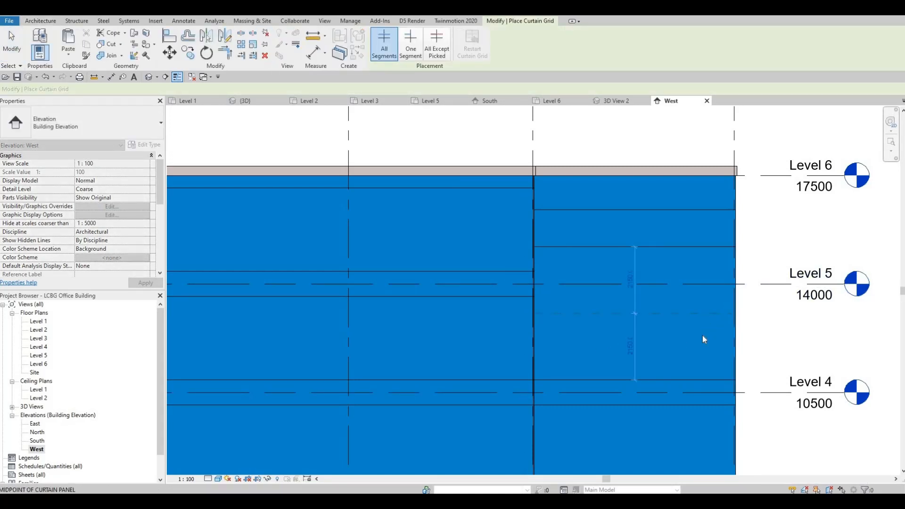
key("Escape")
key("Escape")
Step: Align the grid lines around Level 5 and below Level 6 between grids 8 and 9 with those of the main west wall
key("a")
key("l")
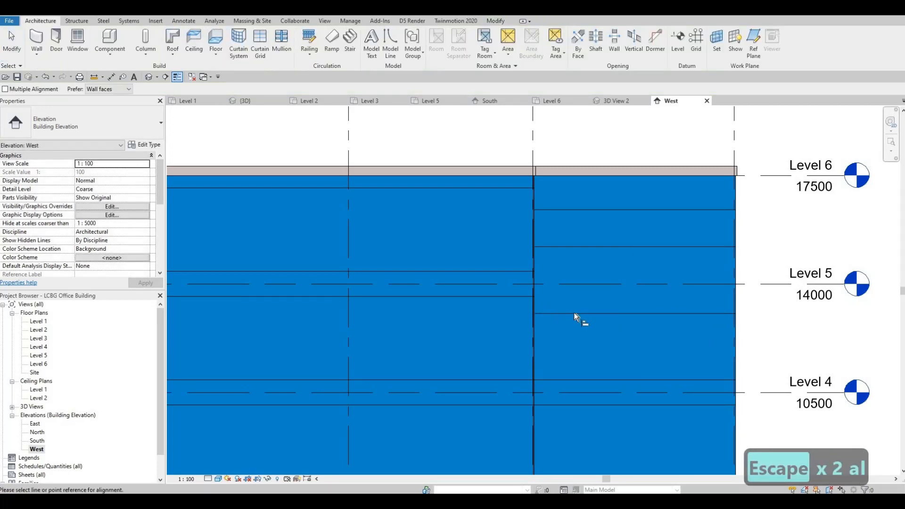
left_click(568, 313)
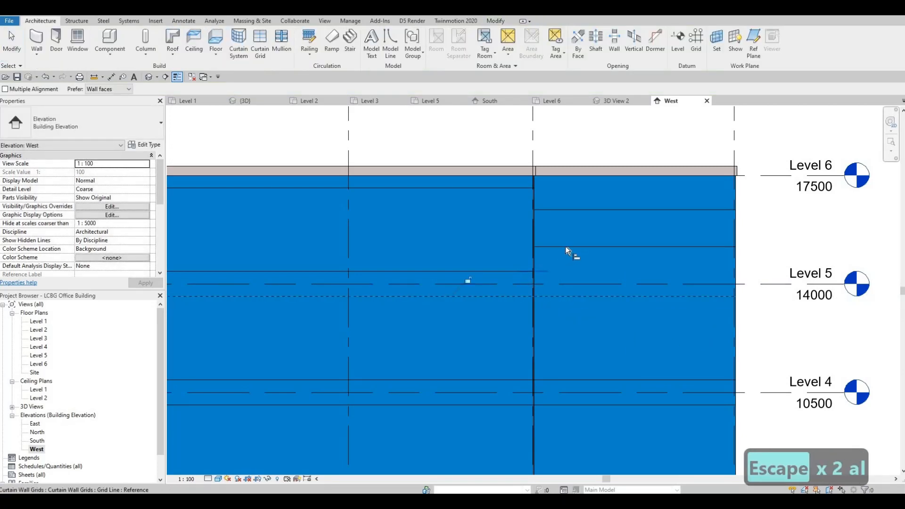
left_click(514, 188)
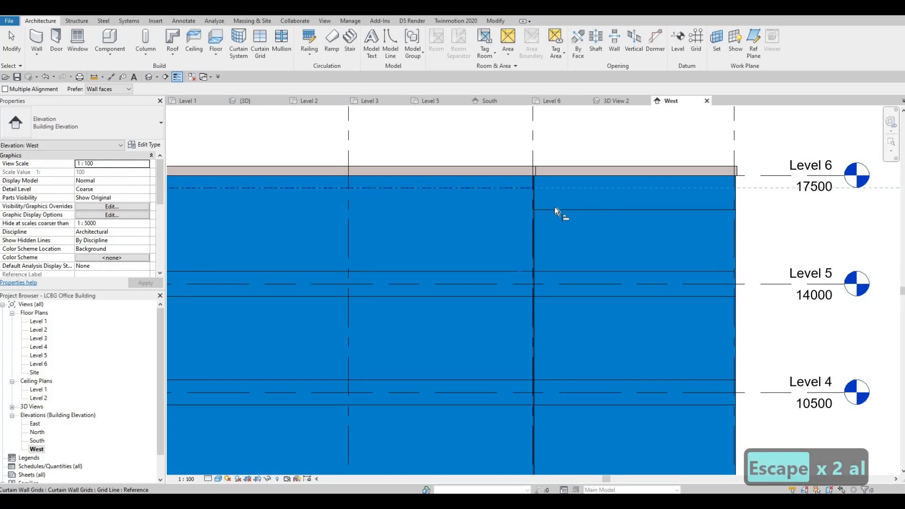
left_click(590, 210)
key("Escape")
key("Escape")
scroll(672, 245, "down", 5)
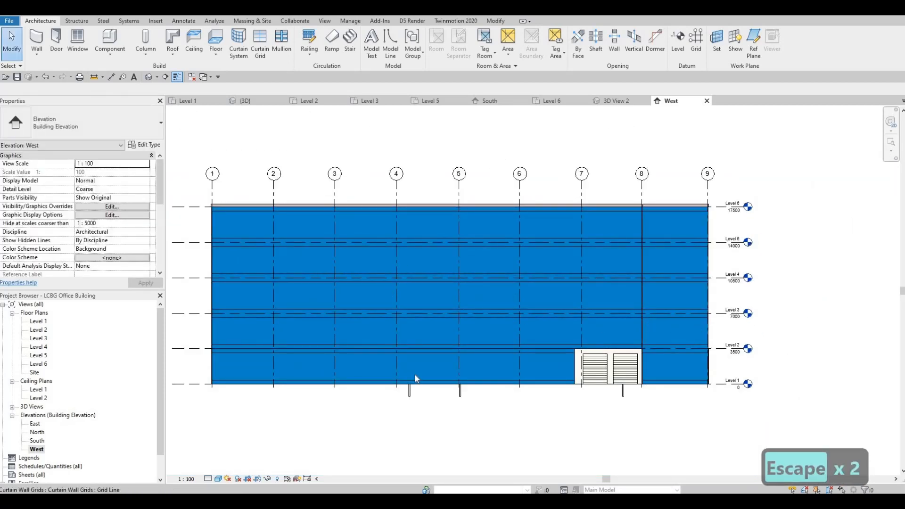
Step: Open the North elevation and set its visual style to Shaded
double_click(37, 432)
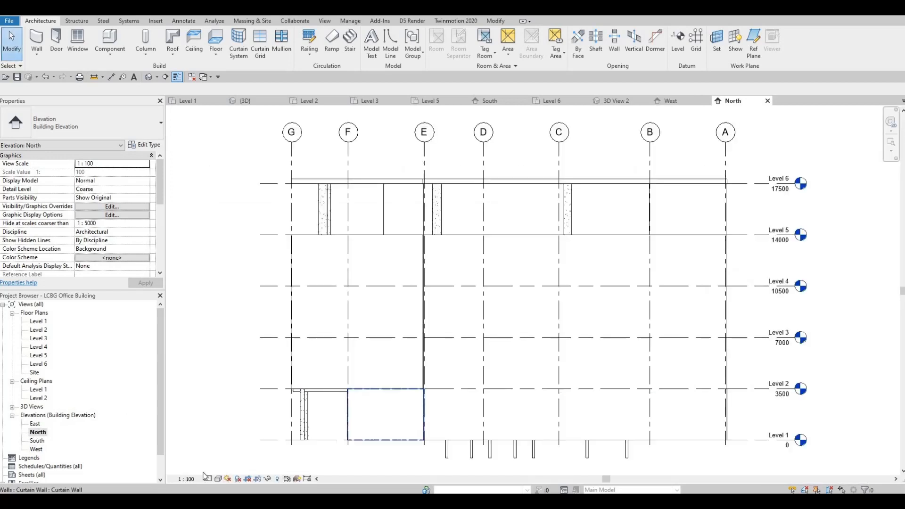
left_click(218, 479)
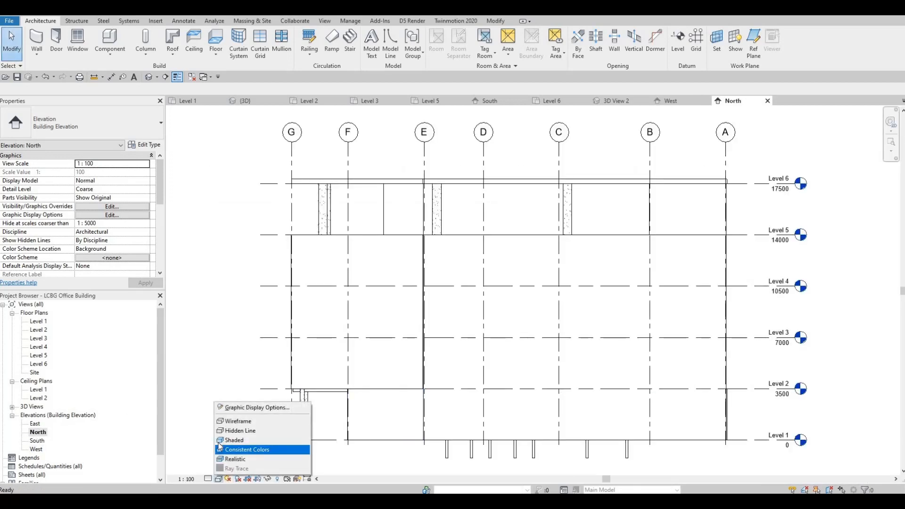
left_click(236, 441)
key("Escape")
scroll(372, 401, "down", 3)
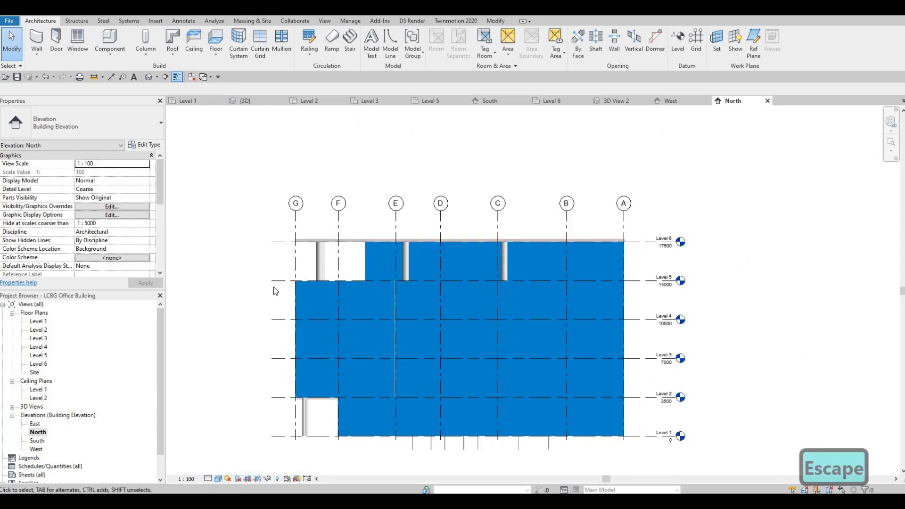
Step: Place horizontal curtain grid lines 400 mm below Level 6 on the top-storey walls of the north facade
left_click(260, 45)
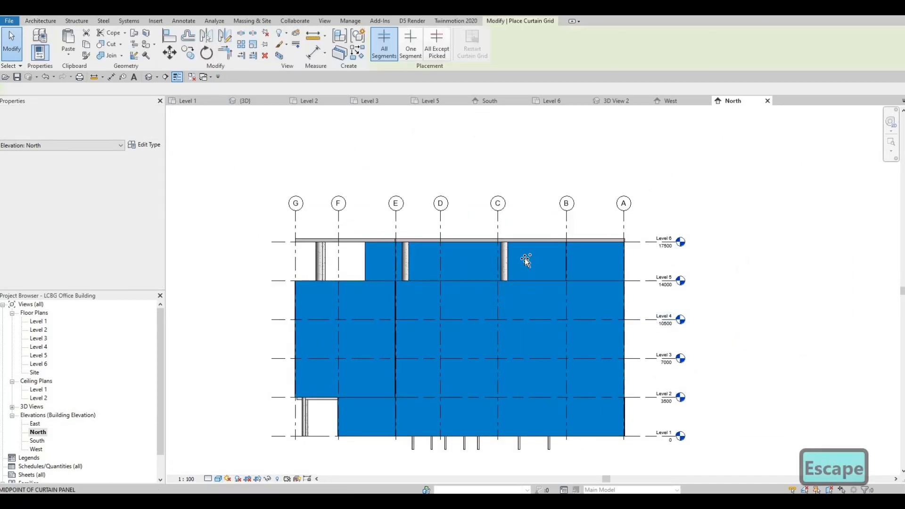
scroll(524, 264, "up", 4)
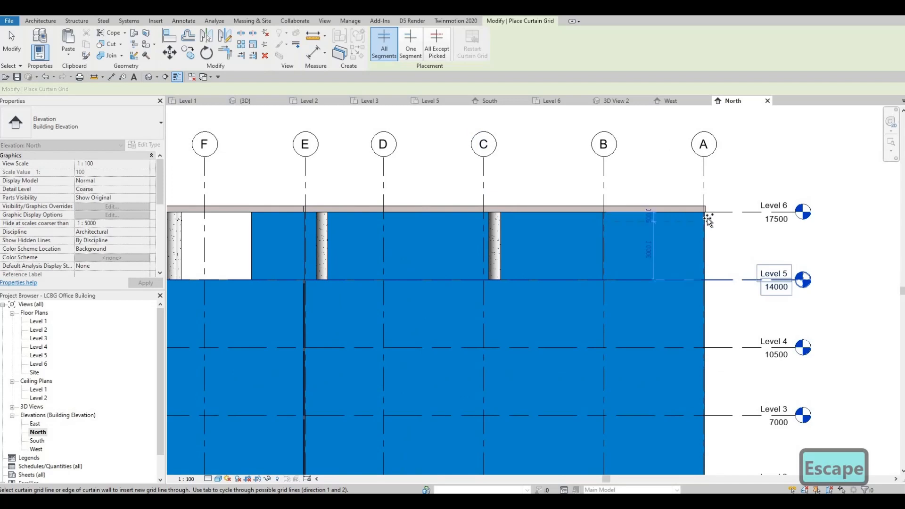
left_click(706, 220)
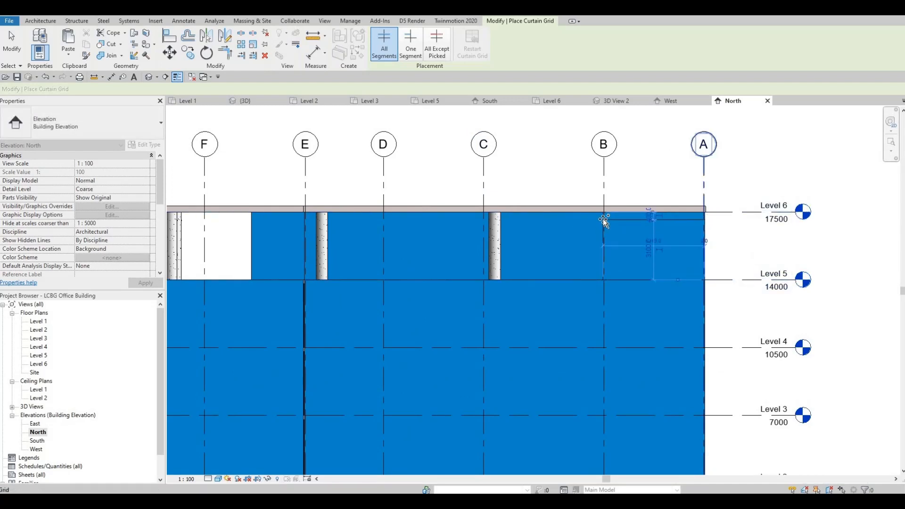
scroll(600, 220, "up", 2)
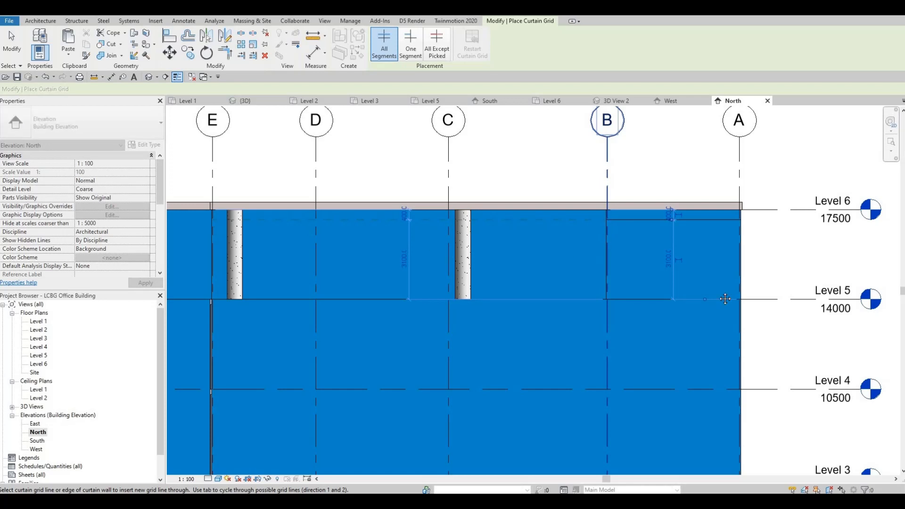
middle_click_drag(211, 220, 522, 252)
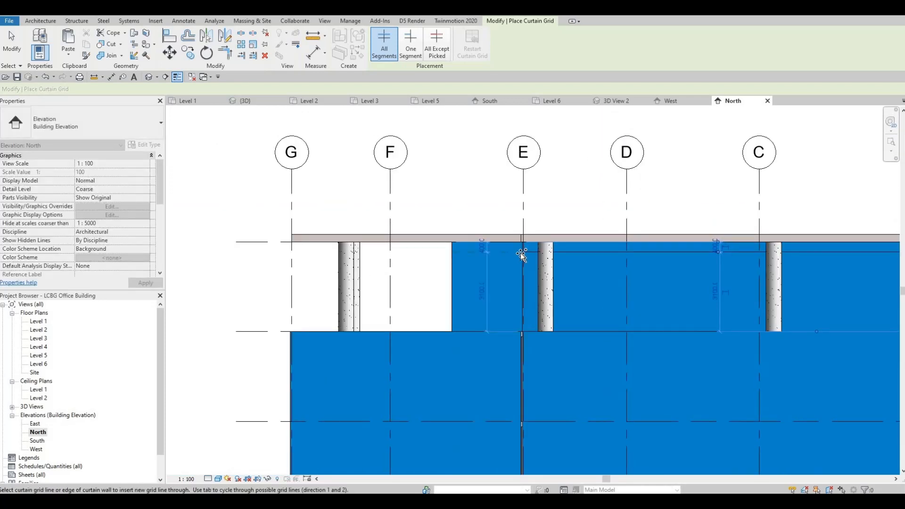
Step: Place horizontal curtain grid lines 400 mm below Level 5 on the north walls on both sides of grid E
scroll(343, 243, "down", 5)
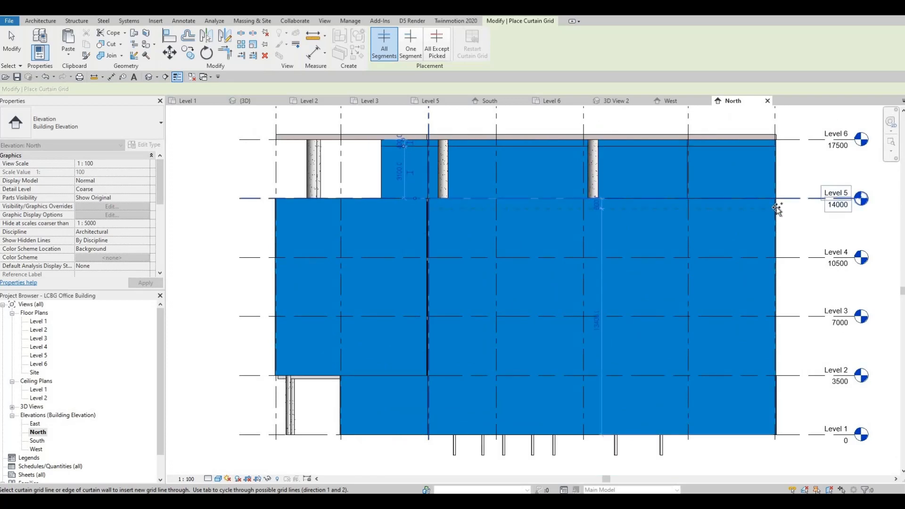
scroll(777, 208, "up", 2)
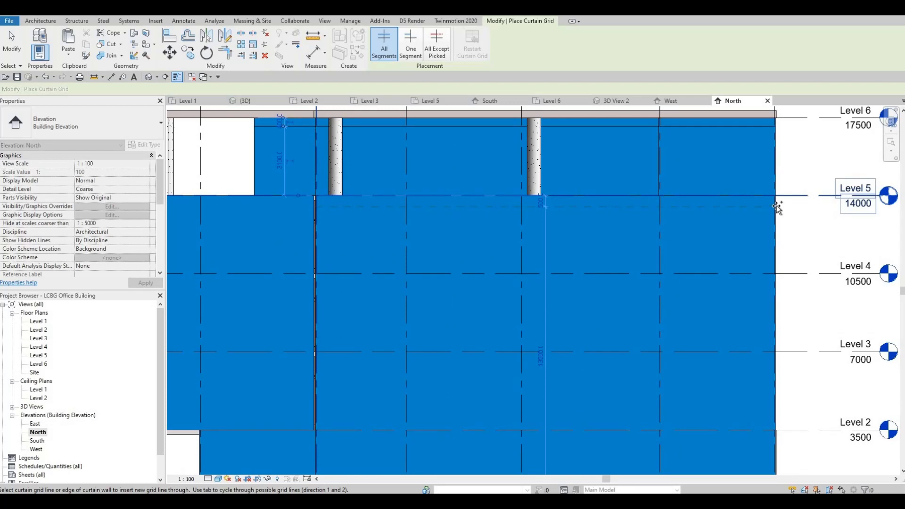
middle_click_drag(313, 207, 503, 228)
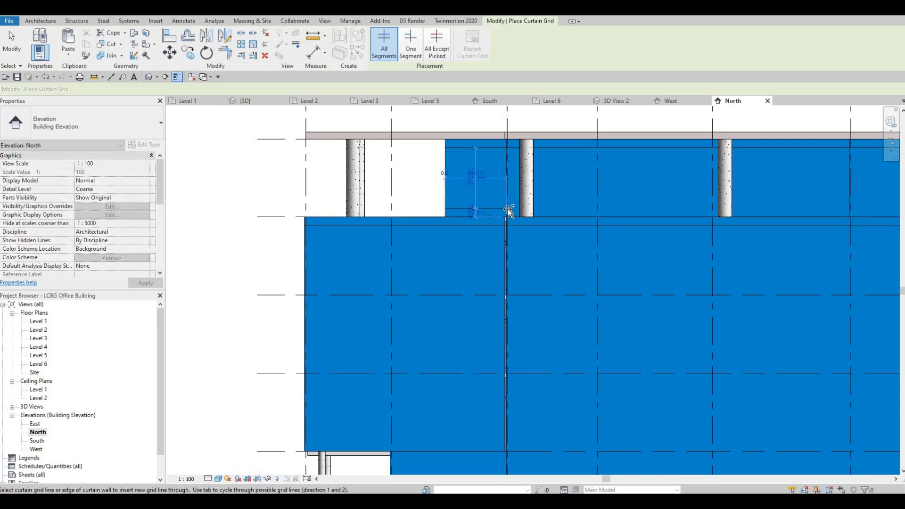
Step: Place horizontal curtain grid lines 400 mm above Level 5 on the remaining top-storey walls between grids E and A
scroll(495, 212, "up", 2)
scroll(491, 215, "up", 2)
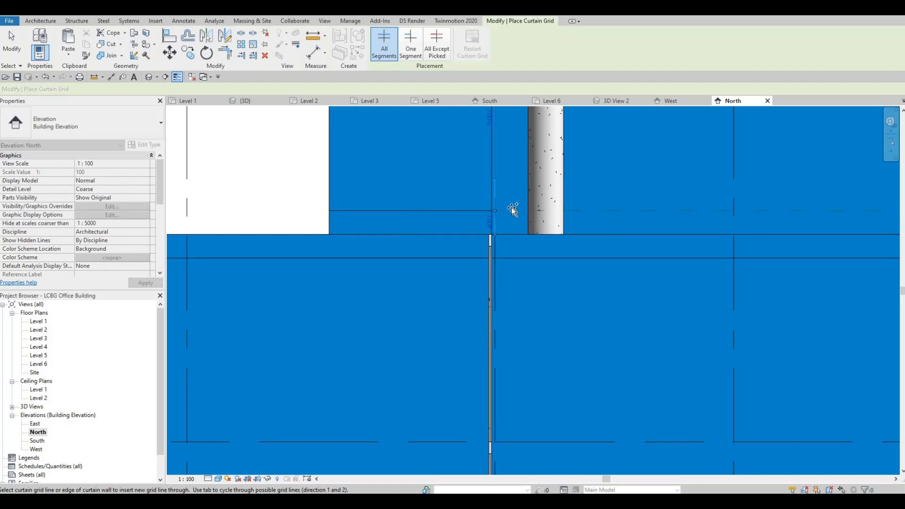
scroll(505, 210, "down", 2)
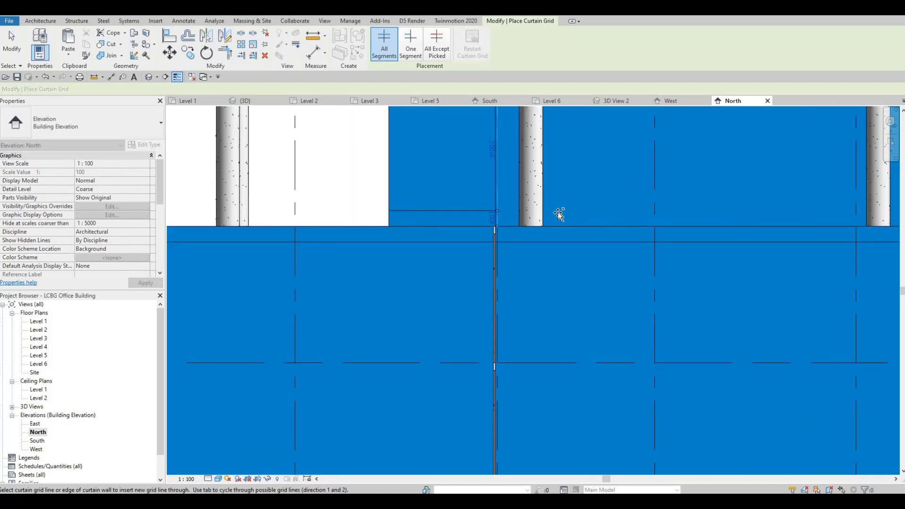
scroll(680, 208, "down", 3)
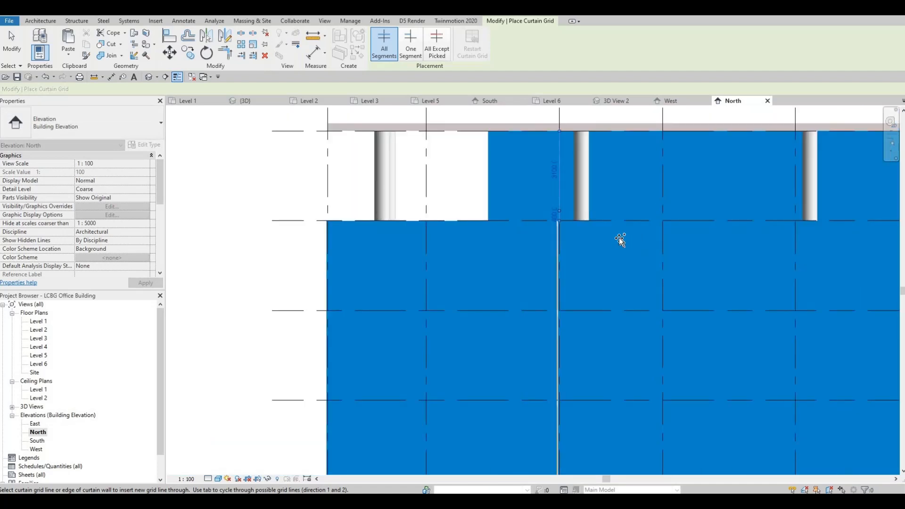
middle_click_drag(843, 212, 621, 241)
scroll(636, 239, "up", 1)
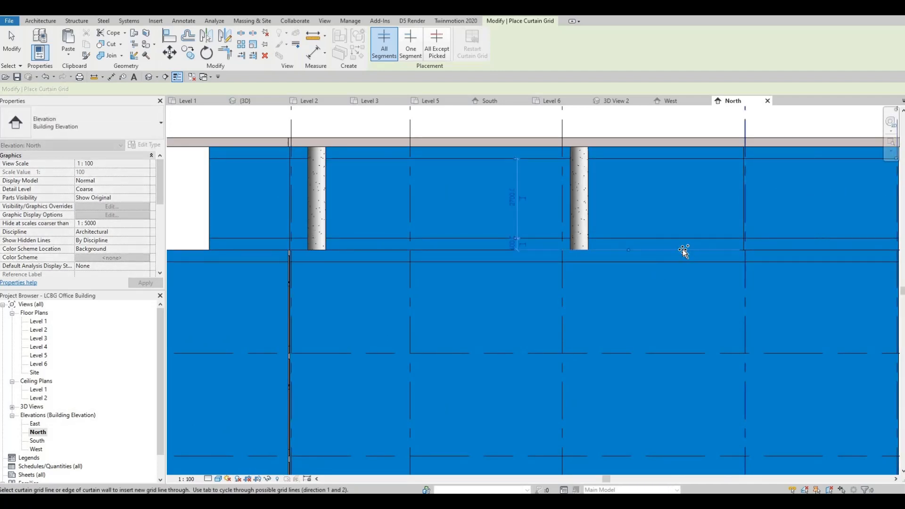
scroll(465, 257, "down", 2)
key("Escape")
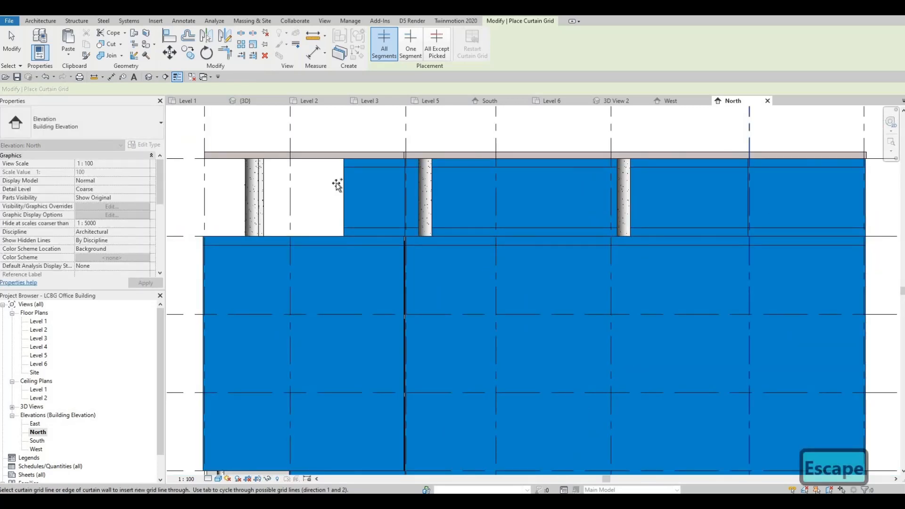
Step: Place horizontal curtain grid lines above and below Level 4 on the north wall between grids E and A
scroll(338, 184, "down", 1)
middle_click_drag(337, 184, 369, 152)
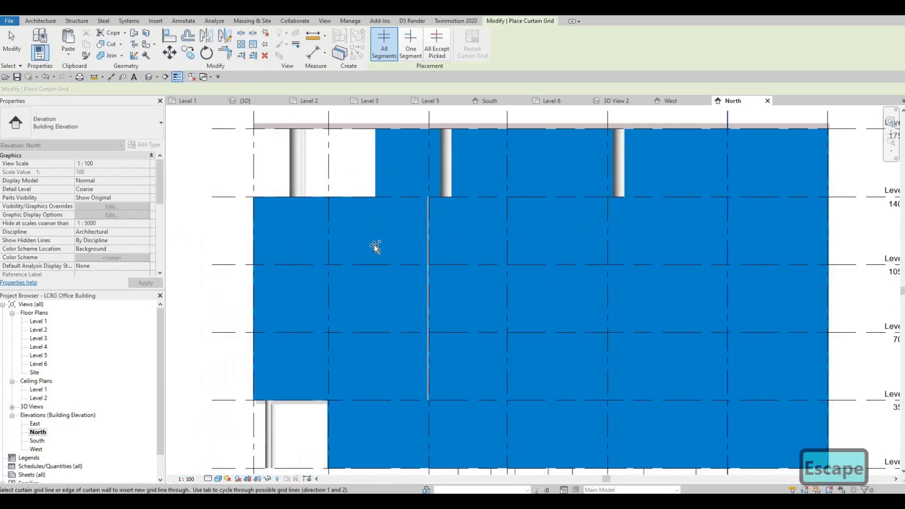
left_click(830, 257)
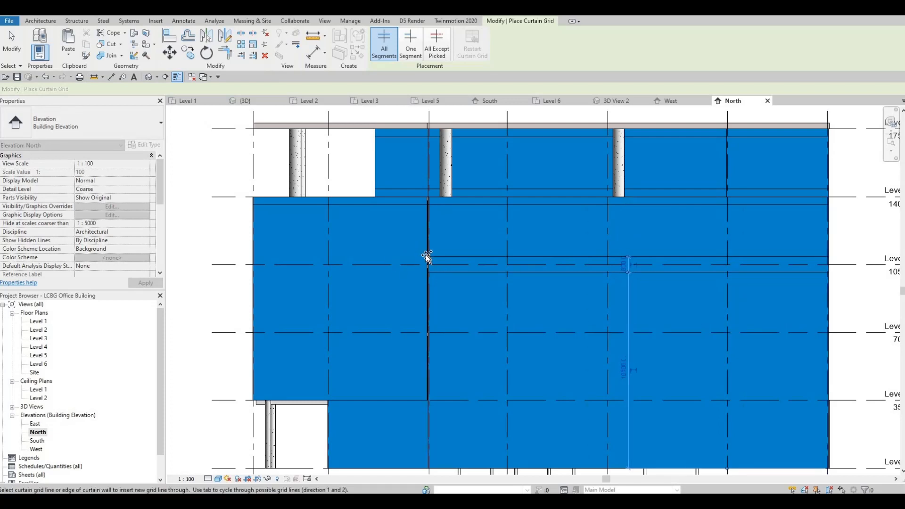
scroll(426, 256, "up", 5)
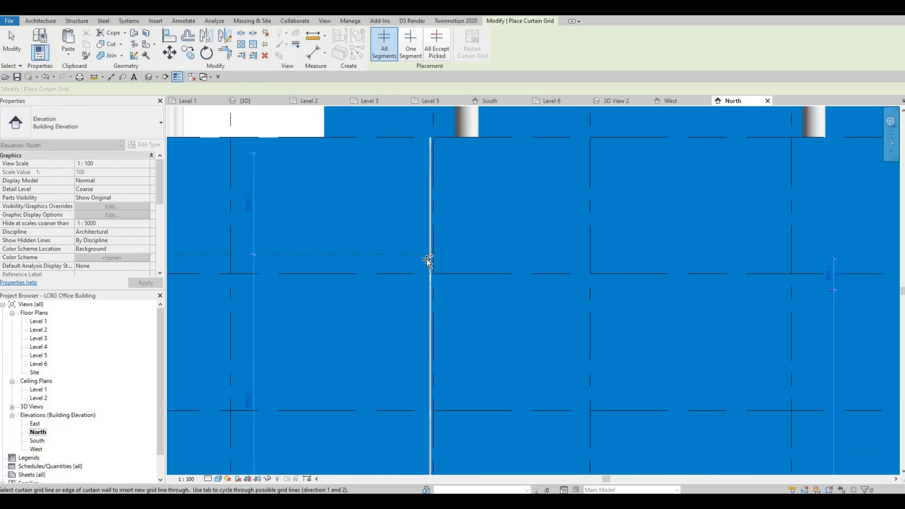
Step: Place horizontal curtain grid lines just below Level 4 and on both sides of Level 3 on the wall between grids E and A
left_click(430, 292)
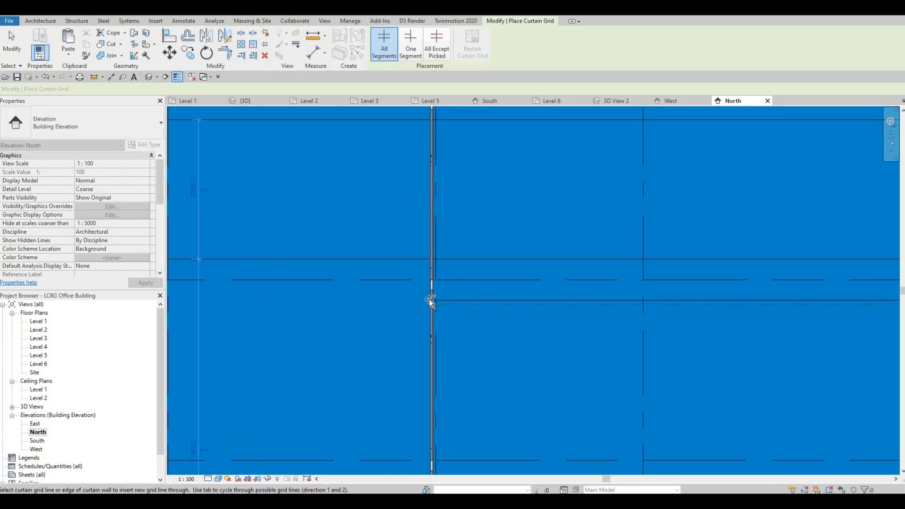
scroll(490, 302, "down", 5)
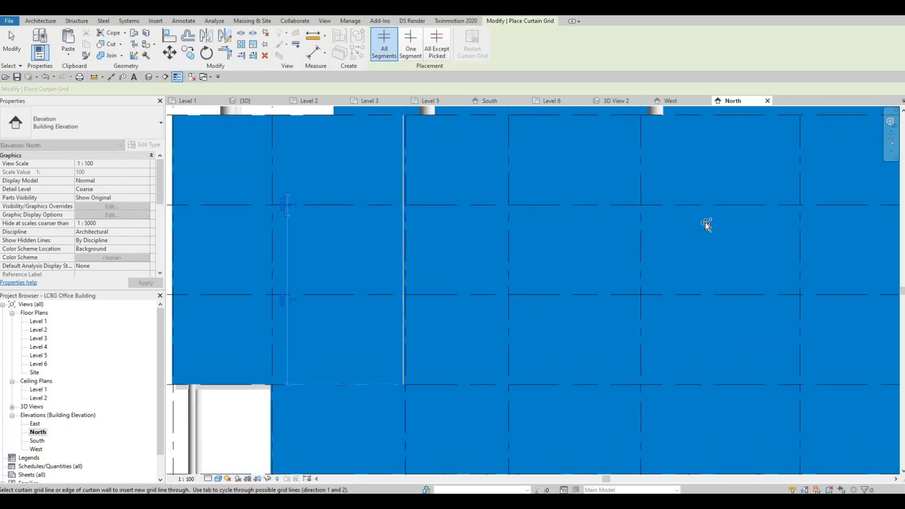
scroll(721, 226, "up", 1)
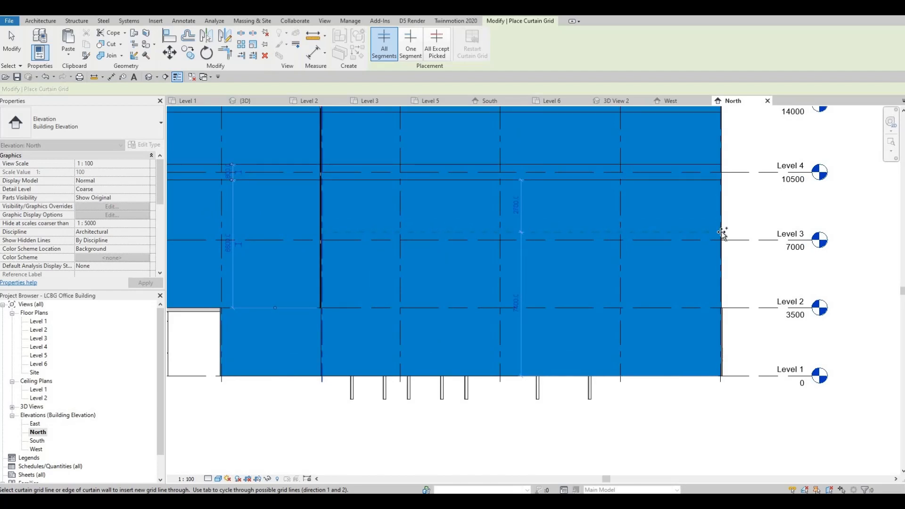
left_click(721, 233)
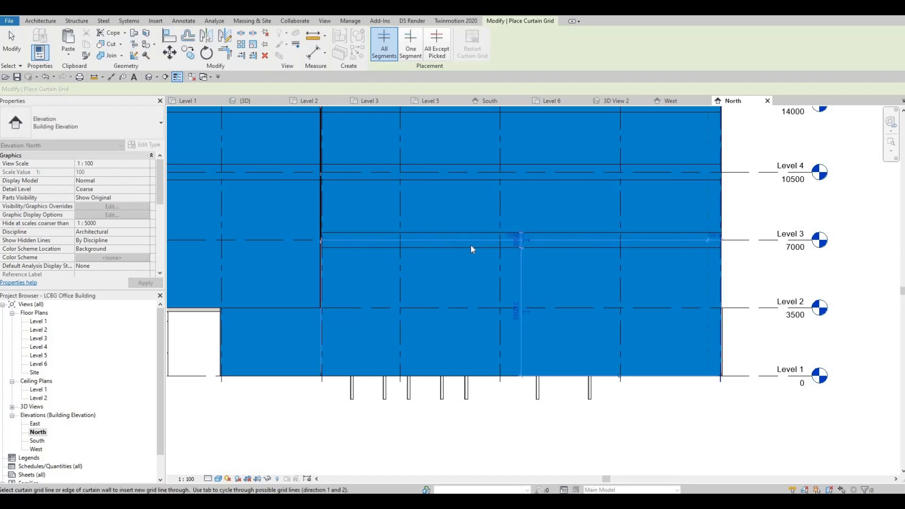
Step: Check the spacing between the two horizontal curtain grid lines around Level 3 on the wall between grids E and A
scroll(479, 231, "up", 2)
key("Escape")
key("Escape")
key("Escape")
left_click(468, 232)
scroll(469, 257, "up", 3)
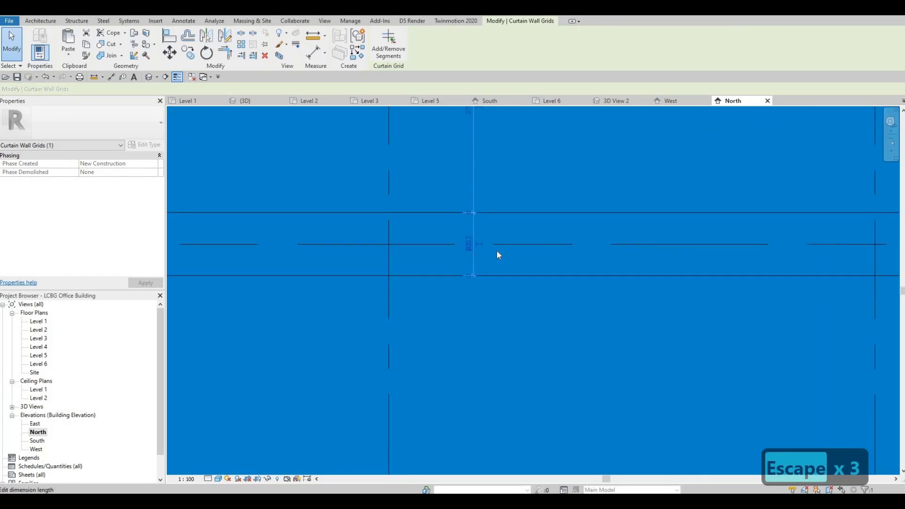
left_click(469, 246)
key("Escape")
key("Escape")
scroll(375, 171, "down", 3)
scroll(378, 171, "down", 2)
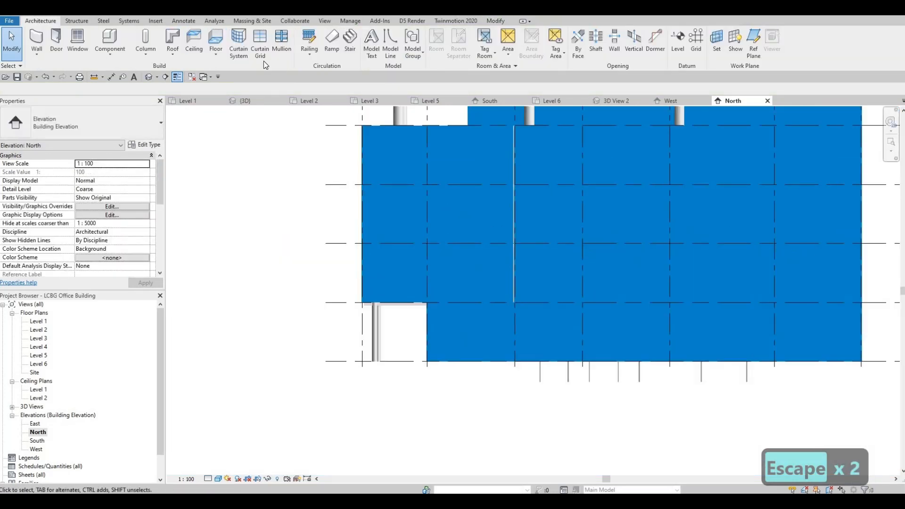
Step: Add a horizontal curtain grid line below Level 3 on the wall between grids G and E, at the panel's upper third point
left_click(260, 47)
scroll(512, 227, "up", 2)
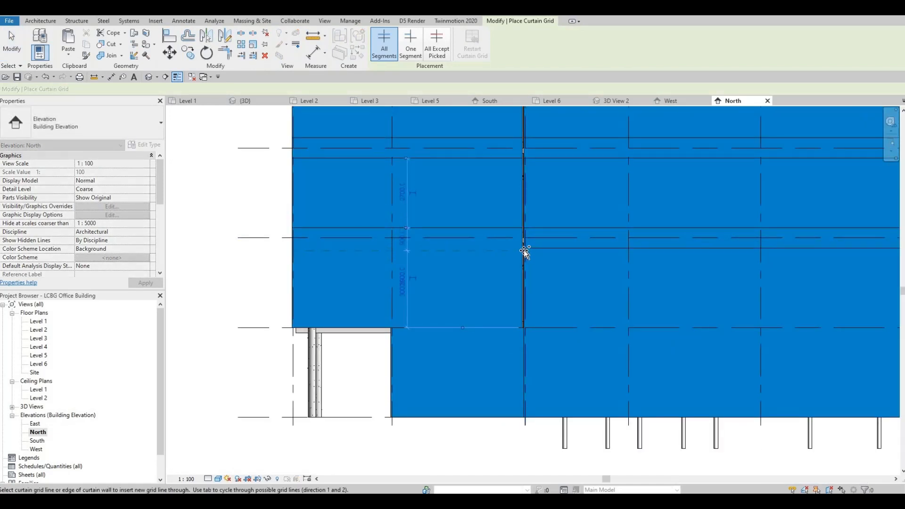
scroll(525, 251, "up", 2)
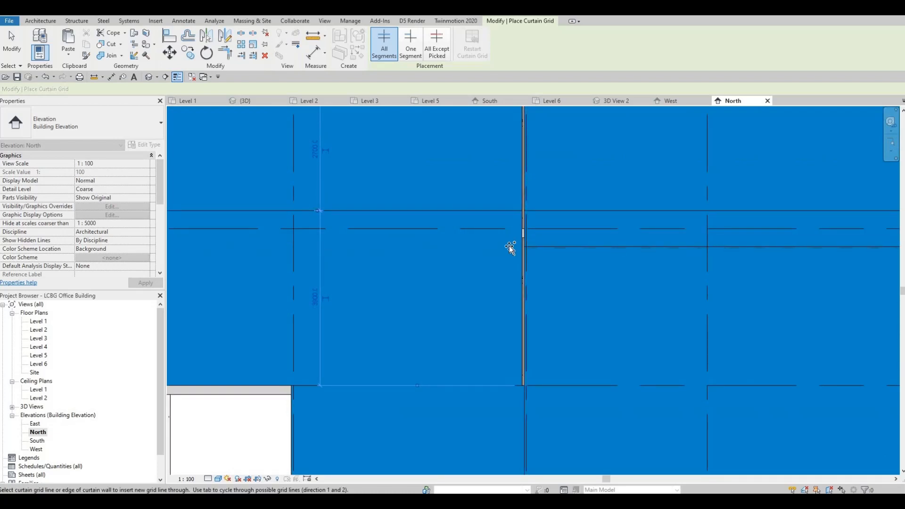
left_click(524, 246)
left_click(521, 269)
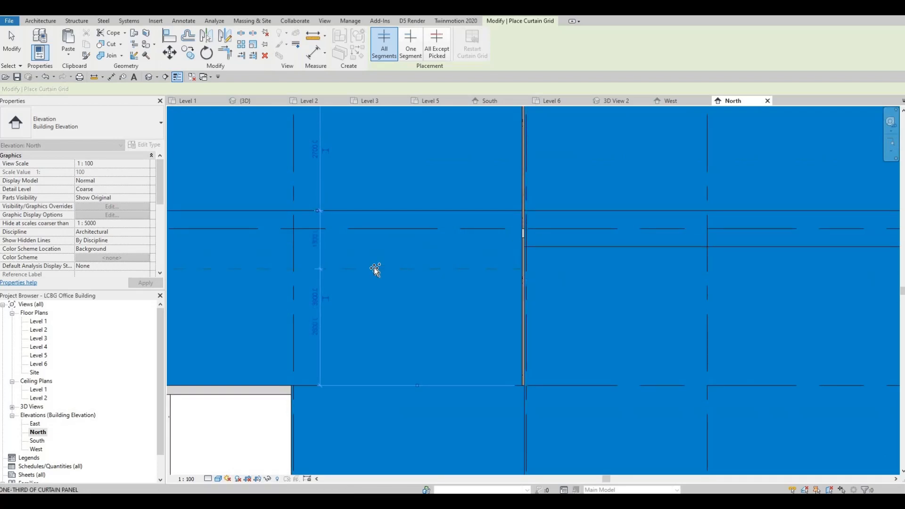
middle_click_drag(253, 252, 434, 266)
key("Escape")
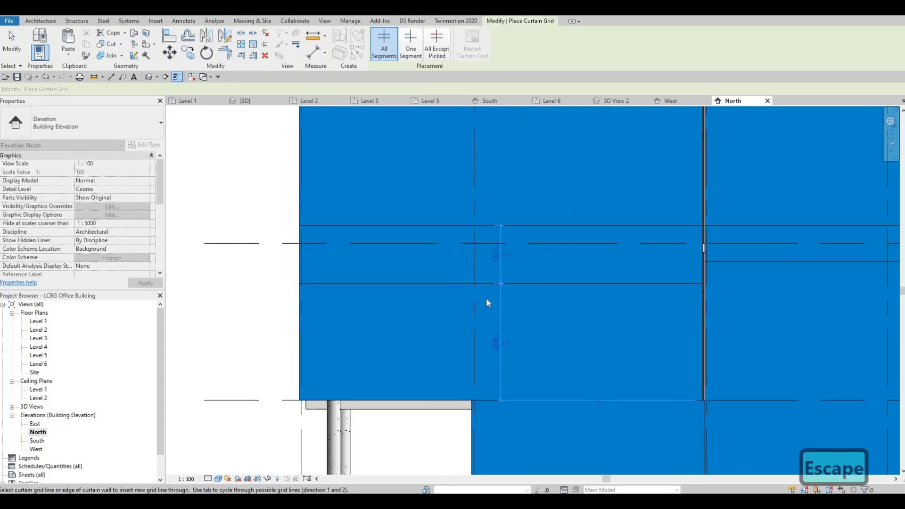
key("Escape")
Step: Align the new grid line on the G–E wall with the adjoining wall's grid line just below Level 3
key("a")
key("l")
left_click(719, 262)
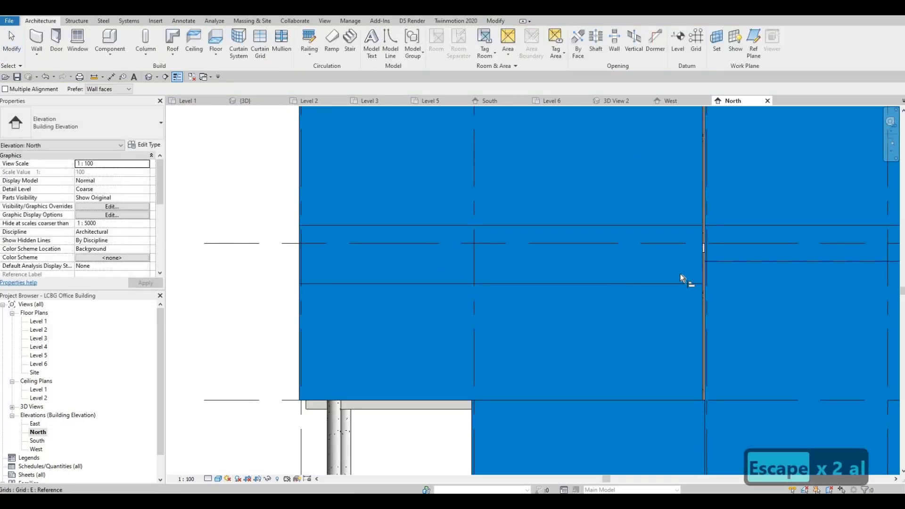
left_click(667, 284)
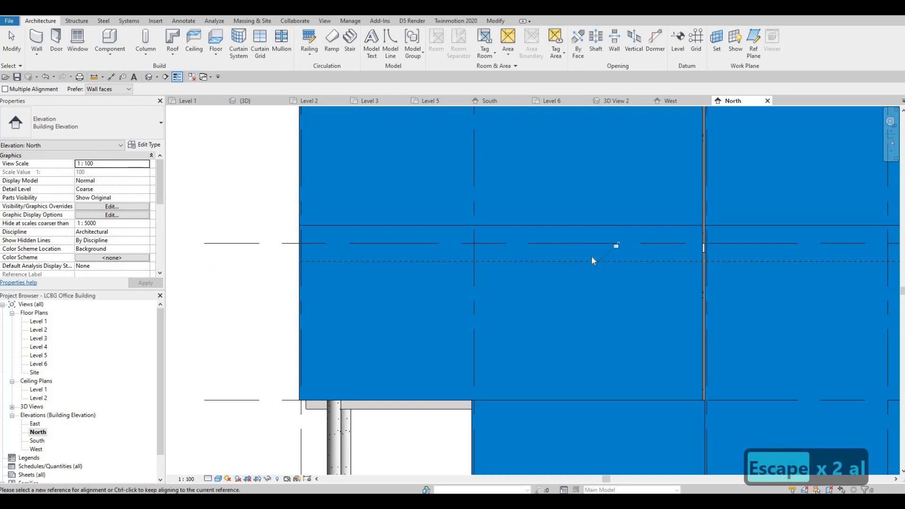
scroll(593, 257, "down", 2)
key("Escape")
key("Escape")
scroll(319, 146, "down", 2)
Step: Place horizontal curtain grid lines about 400 mm above Level 2 on both the G–E wall and the E–A wall
left_click(258, 49)
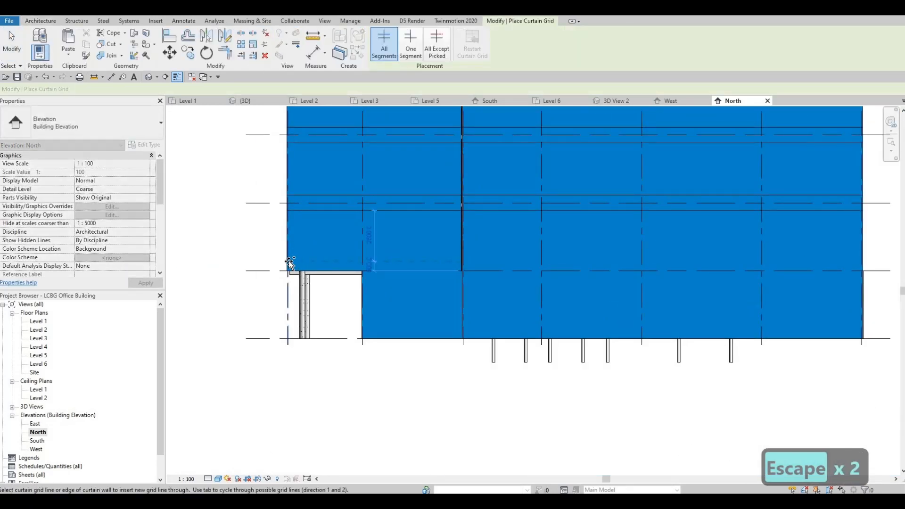
scroll(289, 262, "up", 3)
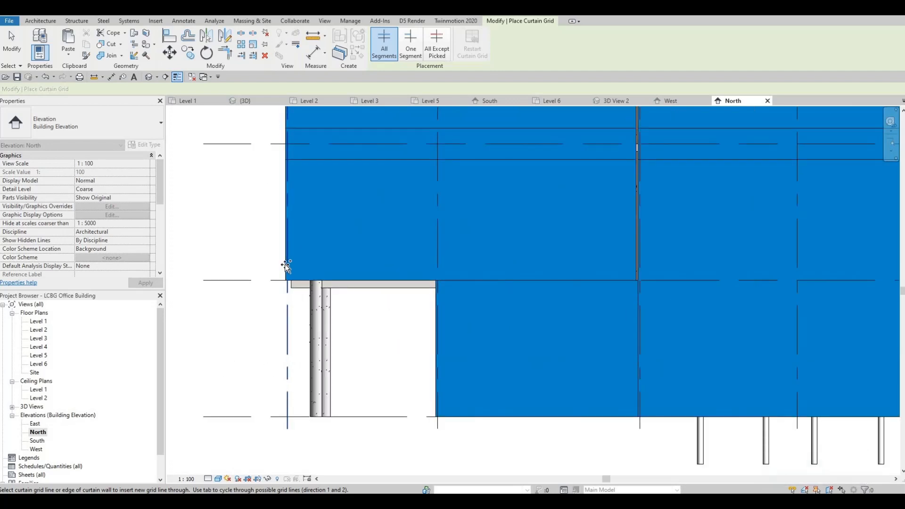
left_click(285, 266)
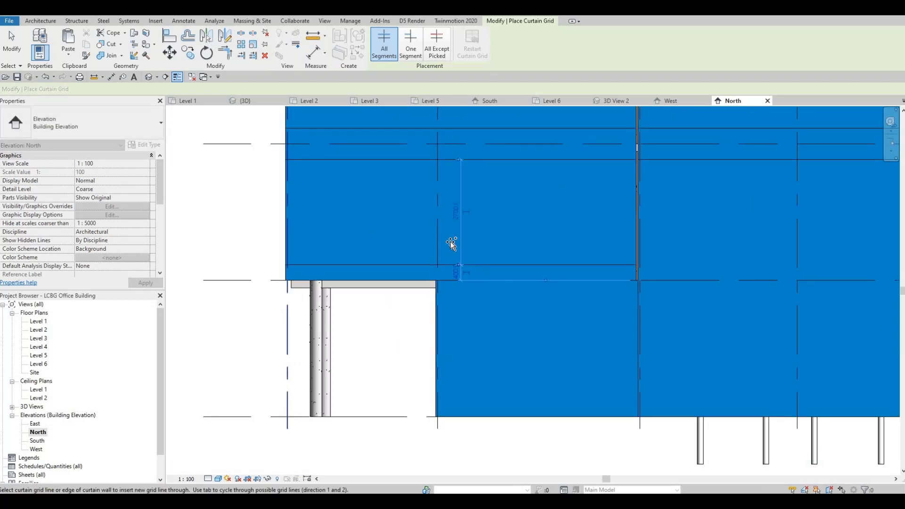
middle_click_drag(596, 264, 372, 234)
left_click(413, 236)
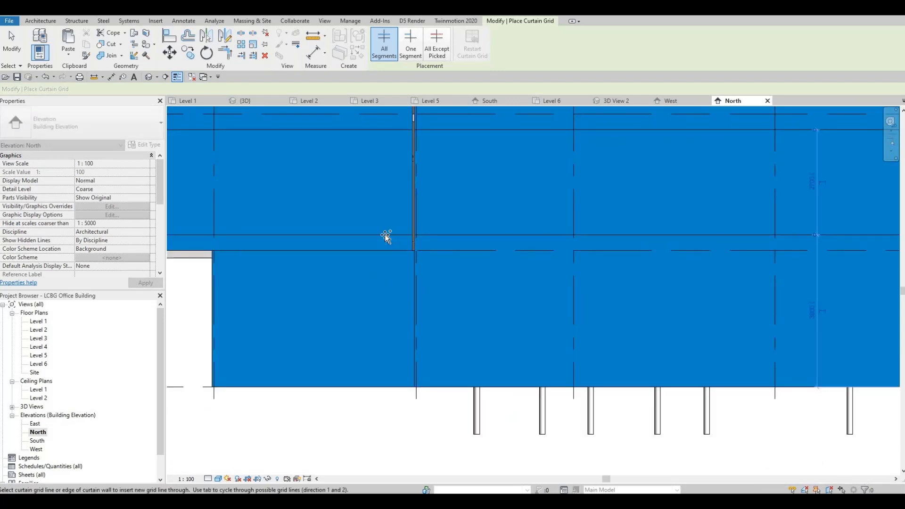
Step: Place curtain grid lines about 400 mm below Level 2 and 400 mm above Level 1 on the ground-floor wall between grids F and E
middle_click_drag(299, 255, 238, 241)
scroll(283, 257, "down", 1)
middle_click_drag(176, 250, 409, 254)
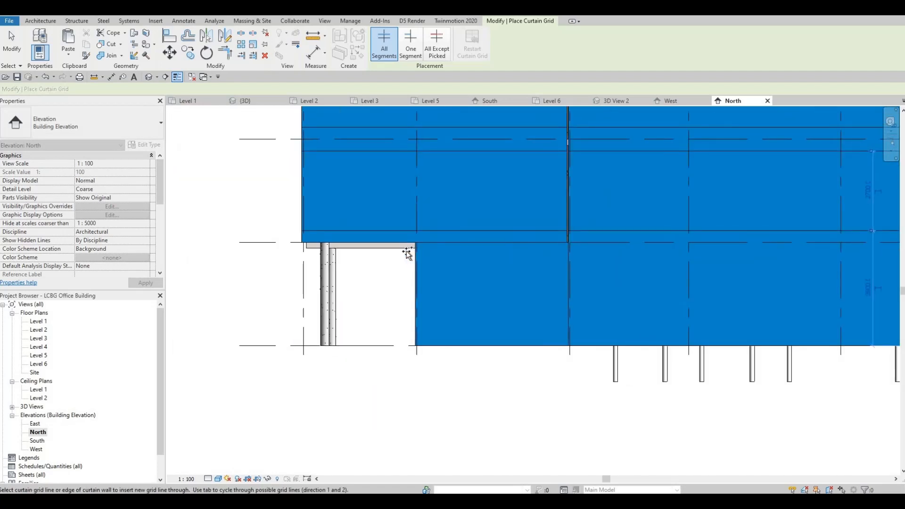
scroll(408, 253, "up", 2)
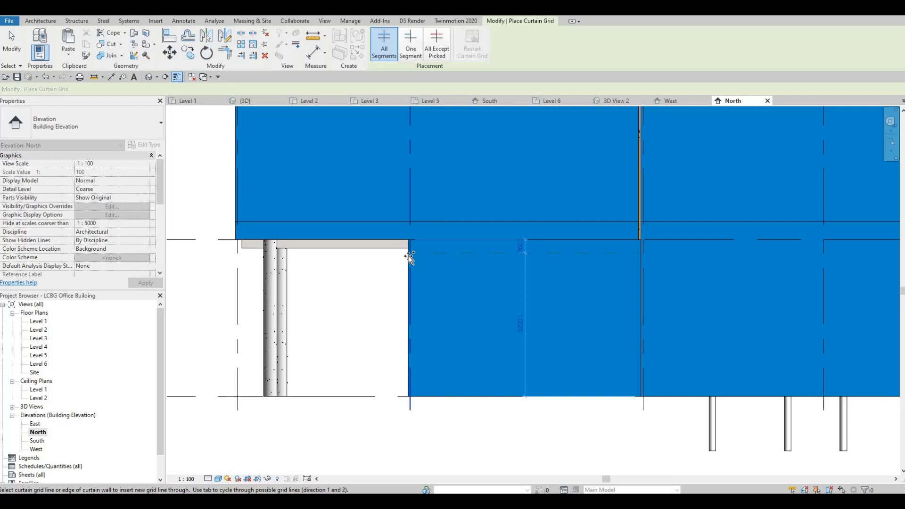
left_click(406, 388)
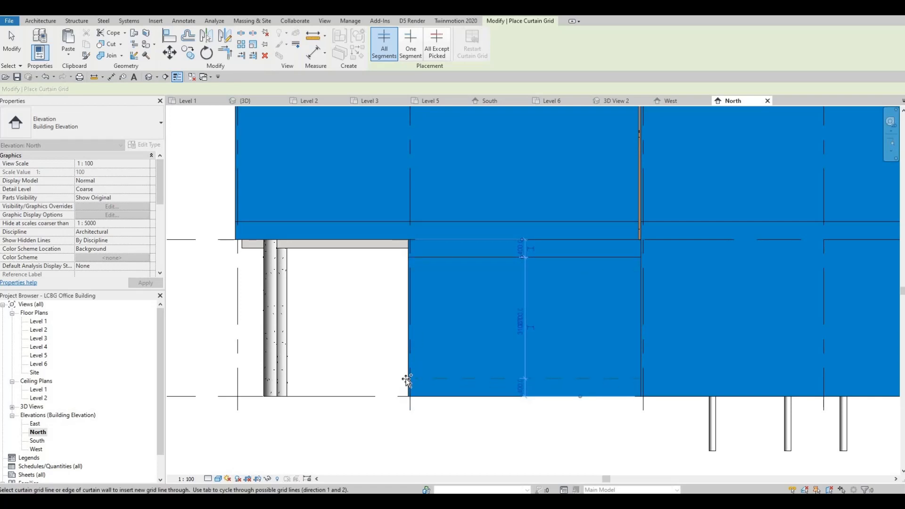
scroll(547, 289, "down", 2)
middle_click_drag(528, 288, 197, 263)
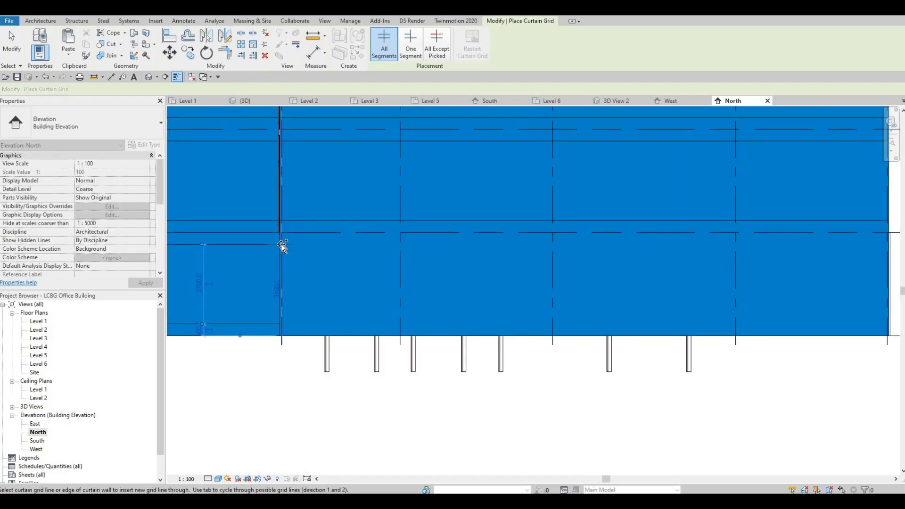
Step: Add two horizontal curtain grid lines between Level 1 and Level 2 on the wall between grids E and A
scroll(282, 245, "up", 3)
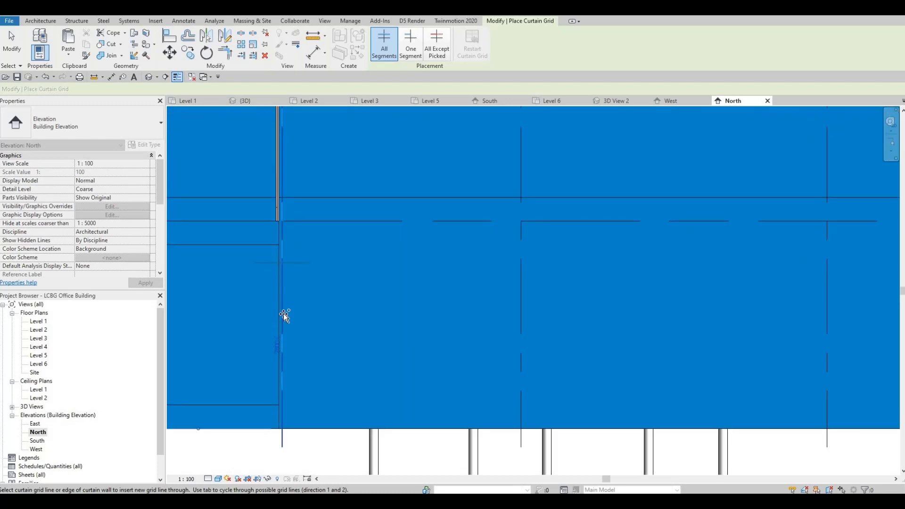
key("Escape")
key("Escape")
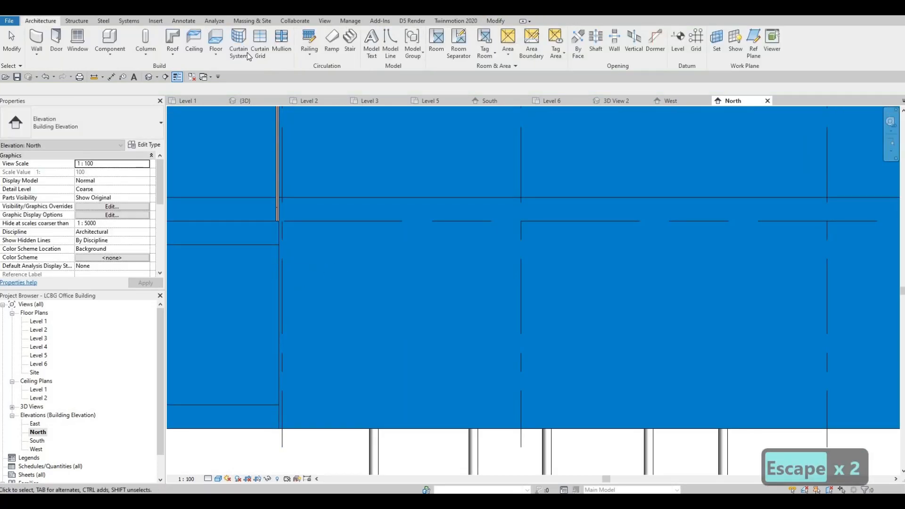
left_click(248, 49)
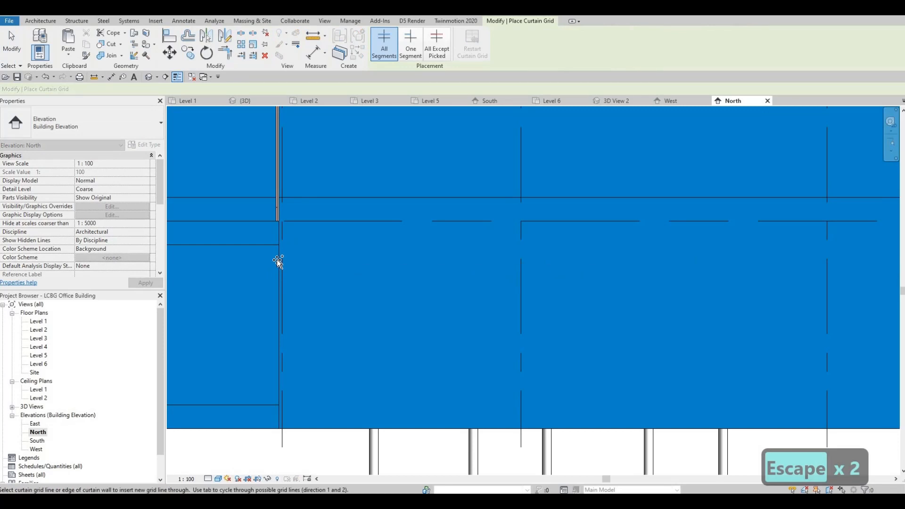
left_click(282, 358)
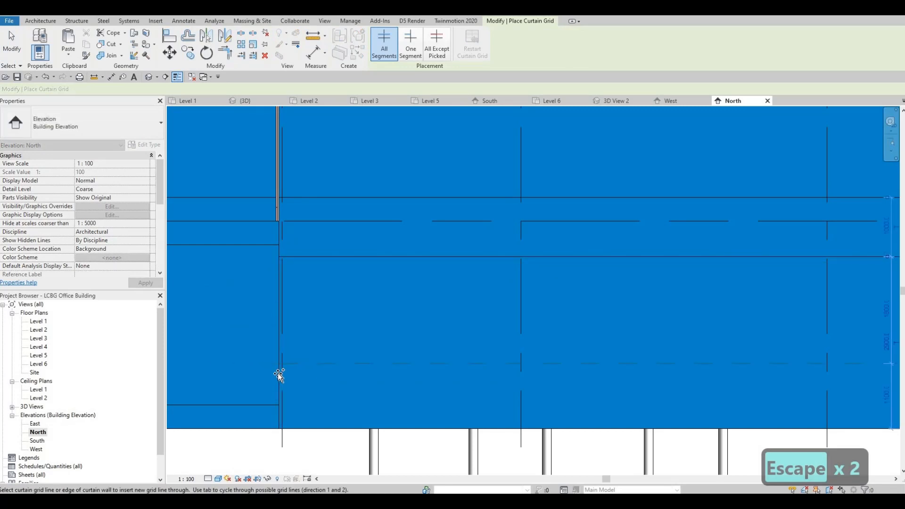
left_click(280, 372)
key("Escape")
key("Escape")
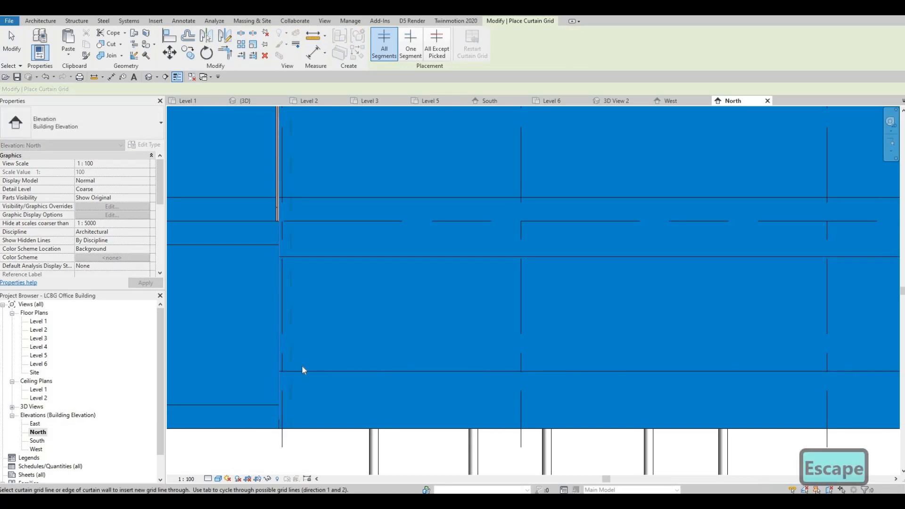
Step: Align the two ground-floor grid lines on the E–A wall with the matching lines of the adjoining F–E wall
key("a")
key("l")
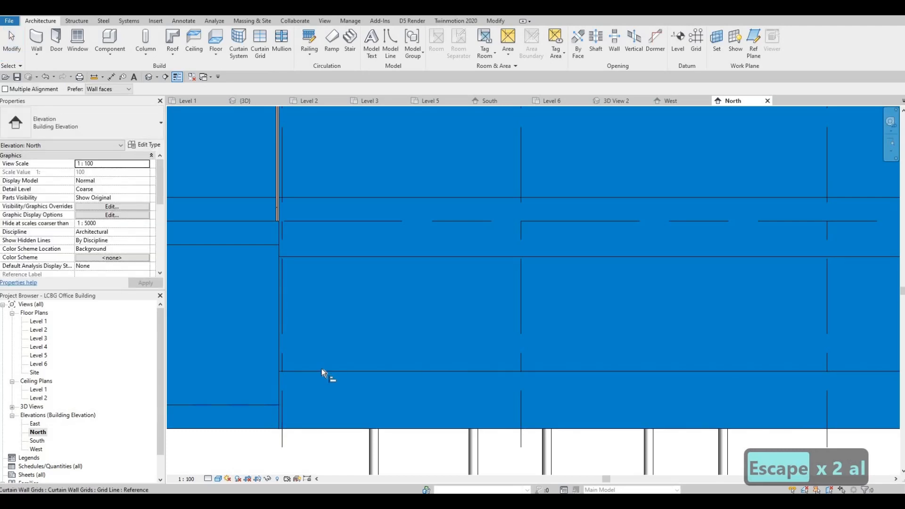
left_click(297, 372)
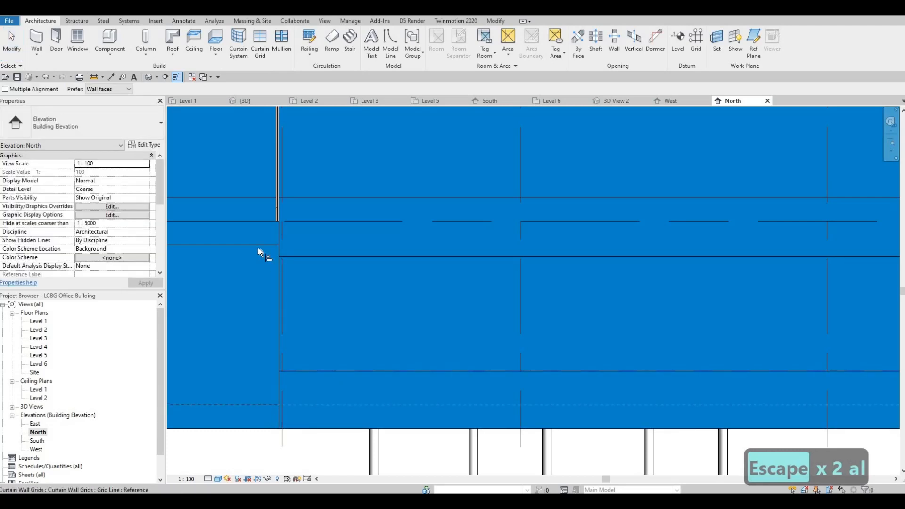
left_click(302, 256)
key("Escape")
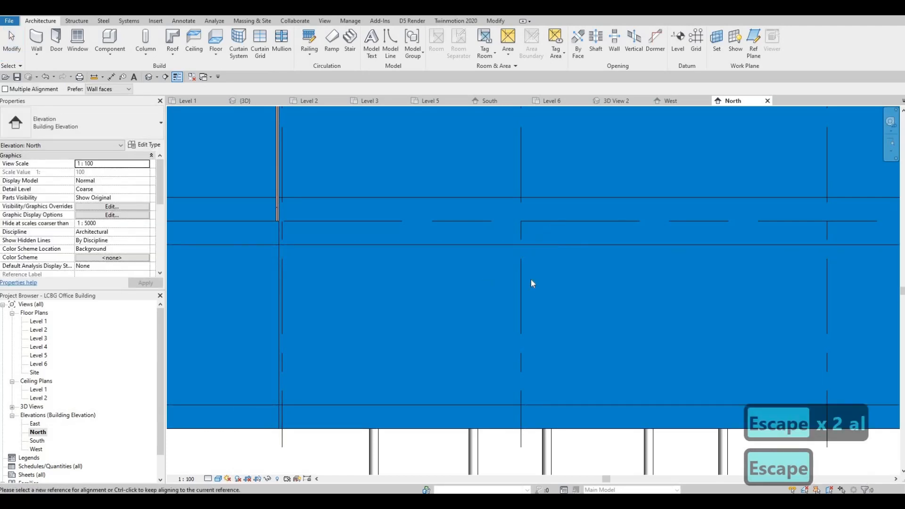
key("Escape")
Step: Examine the curtain grid layout across the whole north elevation, including the top floor
scroll(531, 279, "down", 5)
middle_click_drag(783, 301, 653, 363)
scroll(627, 334, "down", 1)
scroll(653, 362, "down", 1)
middle_click_drag(413, 232, 446, 245)
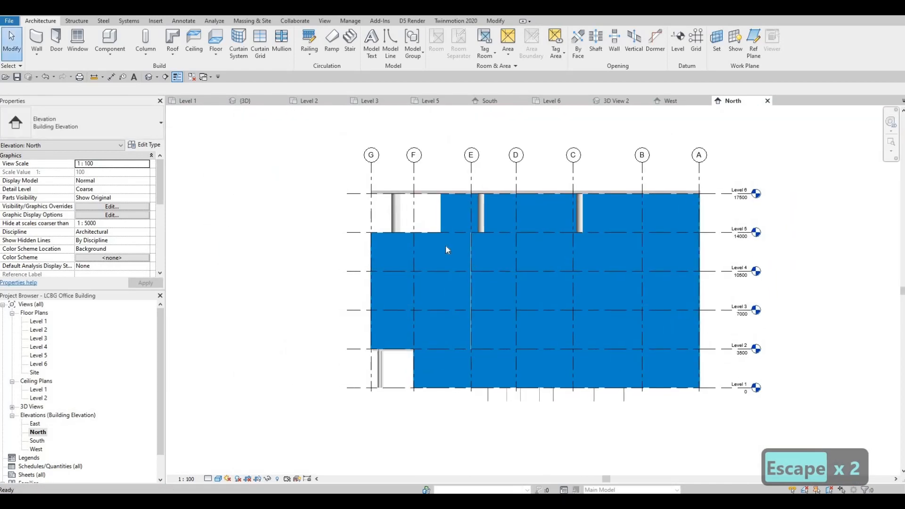
scroll(445, 246, "up", 2)
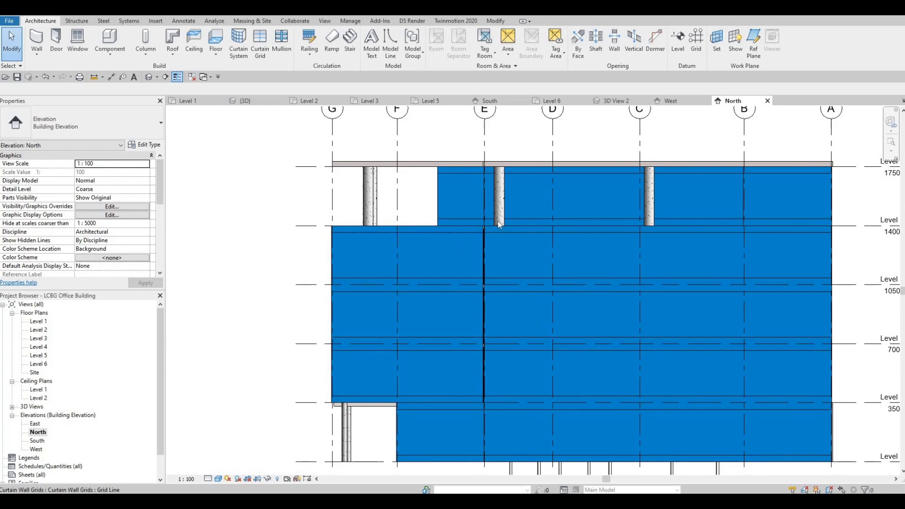
scroll(454, 230, "up", 1)
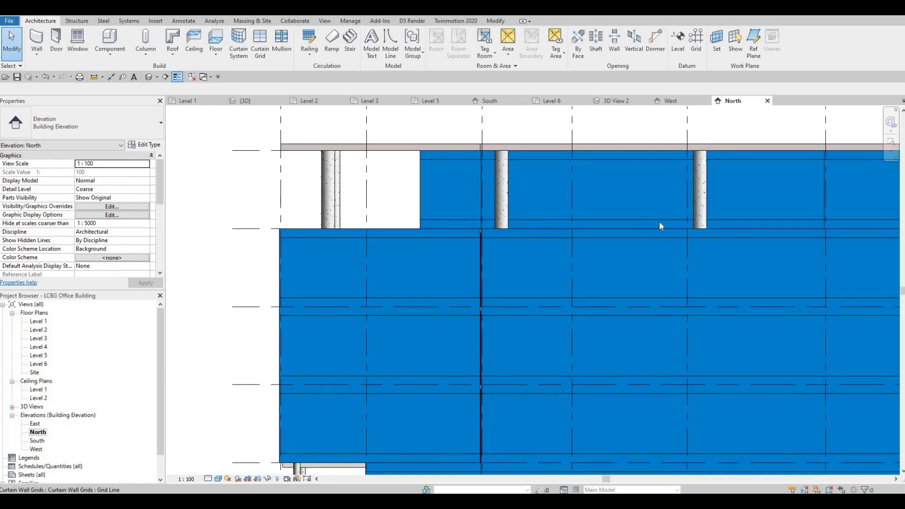
scroll(659, 221, "down", 2)
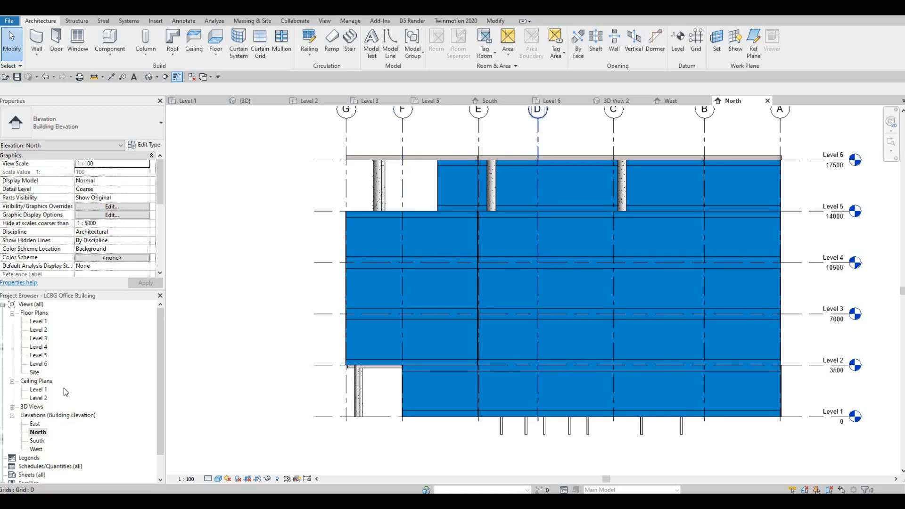
Step: Open the East elevation and set its visual style to Shaded
double_click(36, 425)
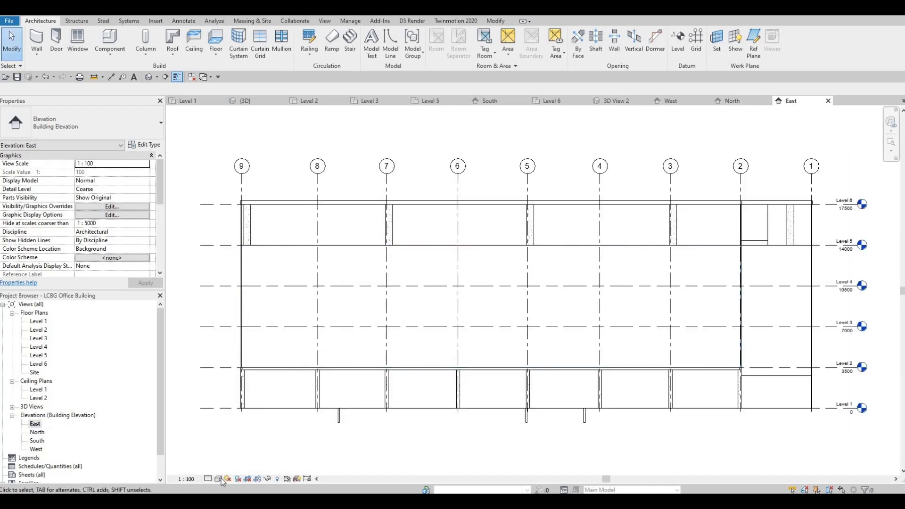
left_click(219, 479)
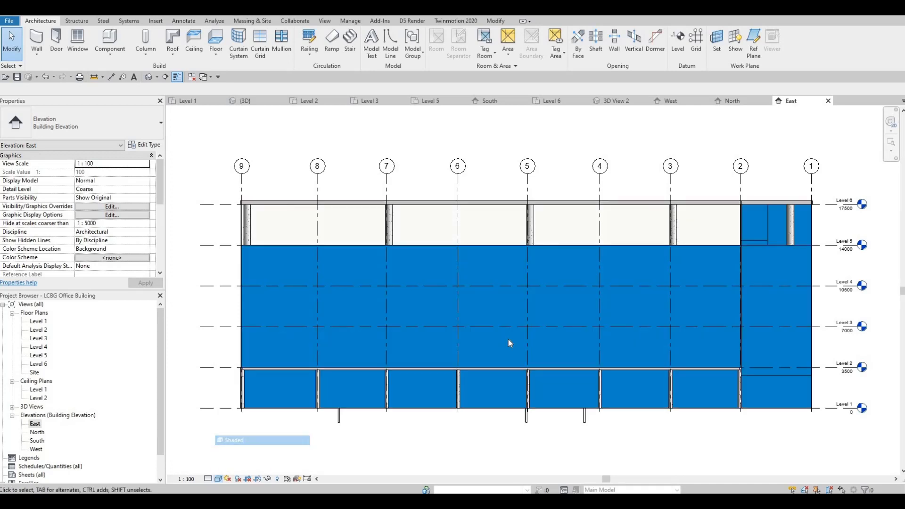
key("Escape")
key("Escape")
middle_click_drag(737, 229, 709, 242)
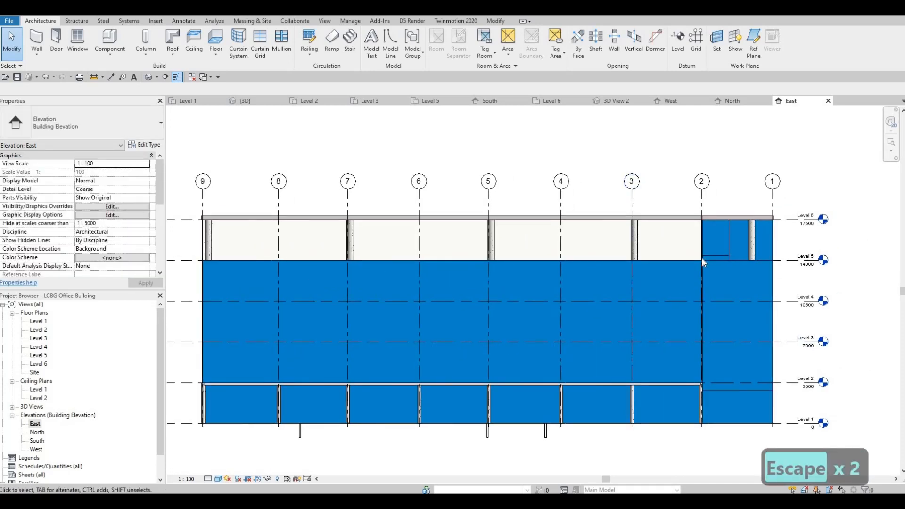
Step: Add horizontal curtain grid lines just below Level 6, 400 mm above Level 5, and just below Level 5 between grids 2 and 1
scroll(702, 258, "up", 3)
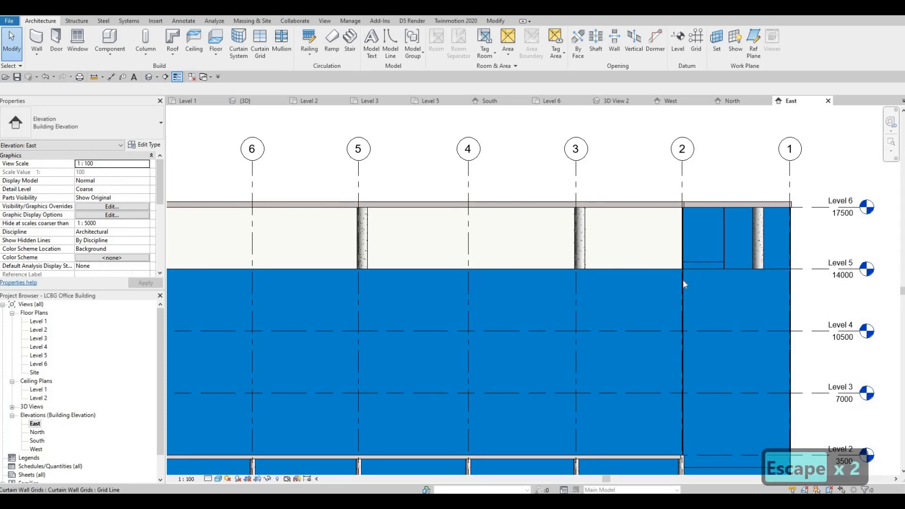
key("a")
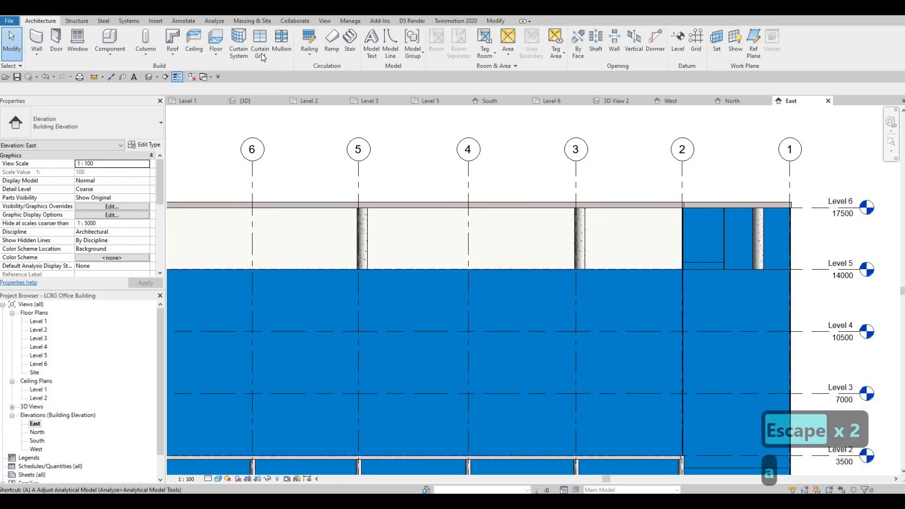
key("Escape")
key("Escape")
scroll(754, 239, "up", 2)
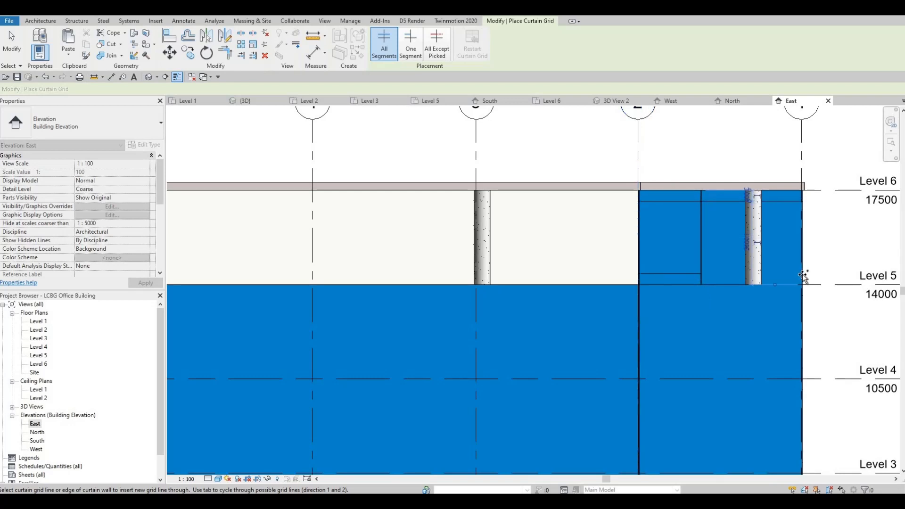
scroll(804, 272, "up", 3)
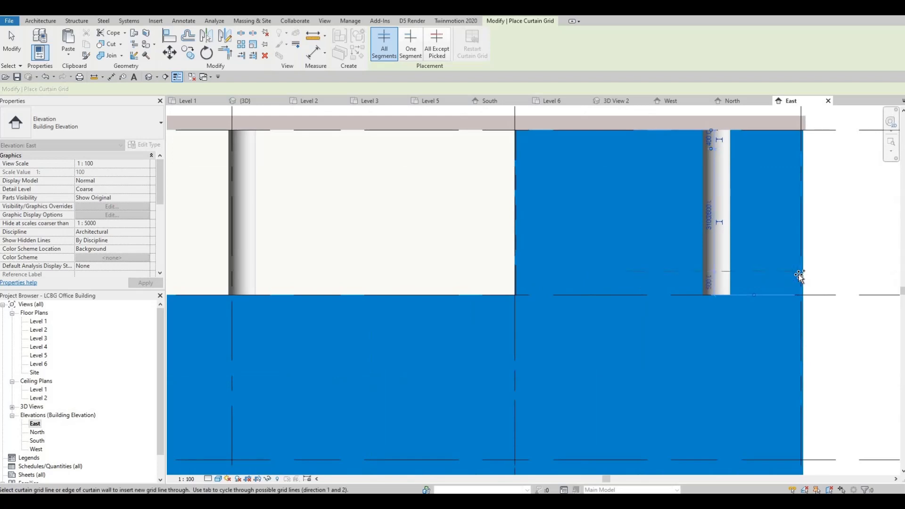
scroll(804, 277, "up", 3)
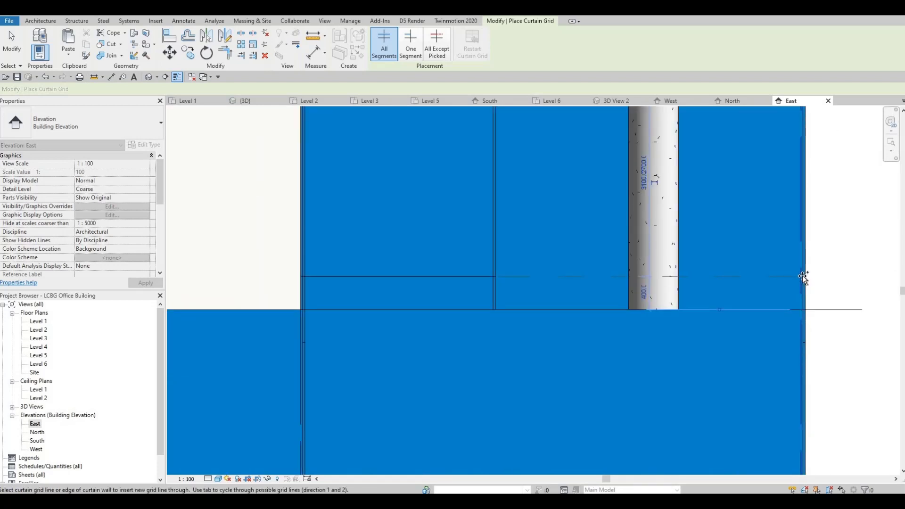
scroll(772, 313, "down", 1)
scroll(772, 314, "down", 2)
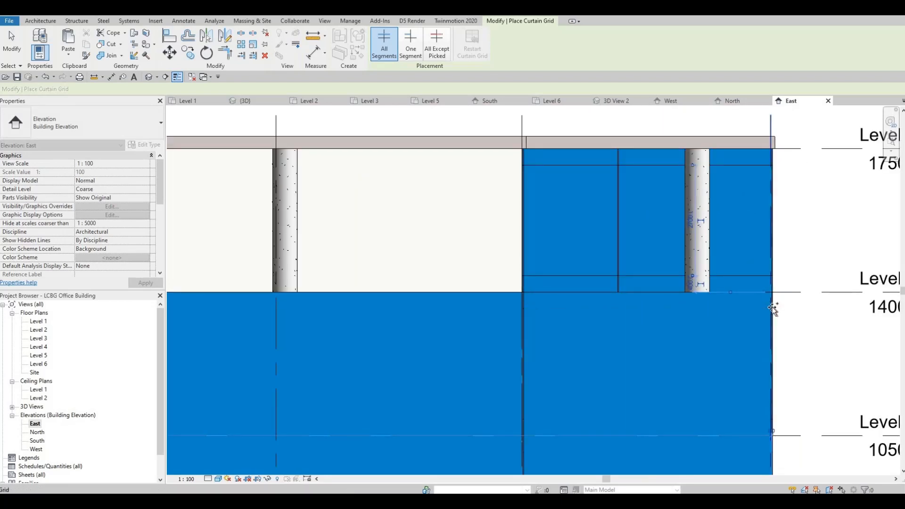
left_click(774, 308)
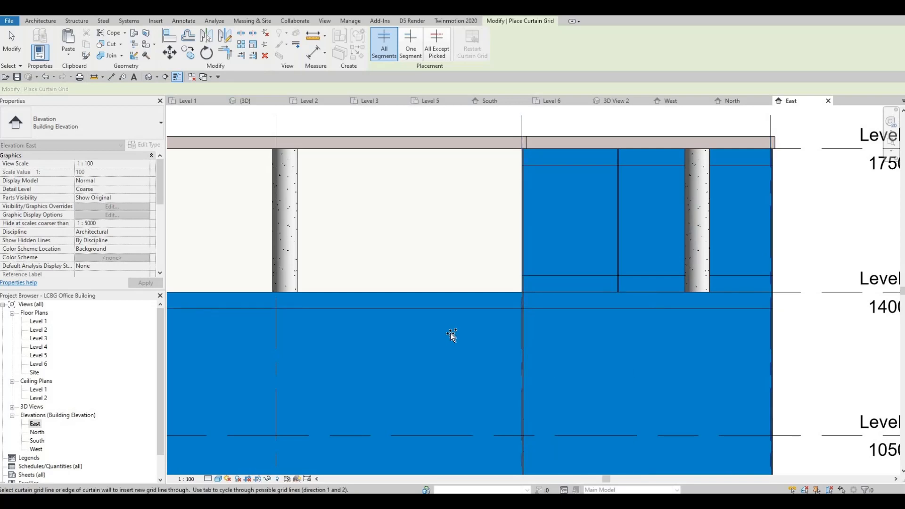
Step: Add two horizontal curtain grid lines about 300 mm above and below Level 4 on the wall between grids 2 and 1
scroll(446, 339, "down", 4)
middle_click_drag(472, 324, 476, 278)
scroll(551, 317, "down", 3)
scroll(618, 321, "down", 2)
scroll(655, 284, "up", 5)
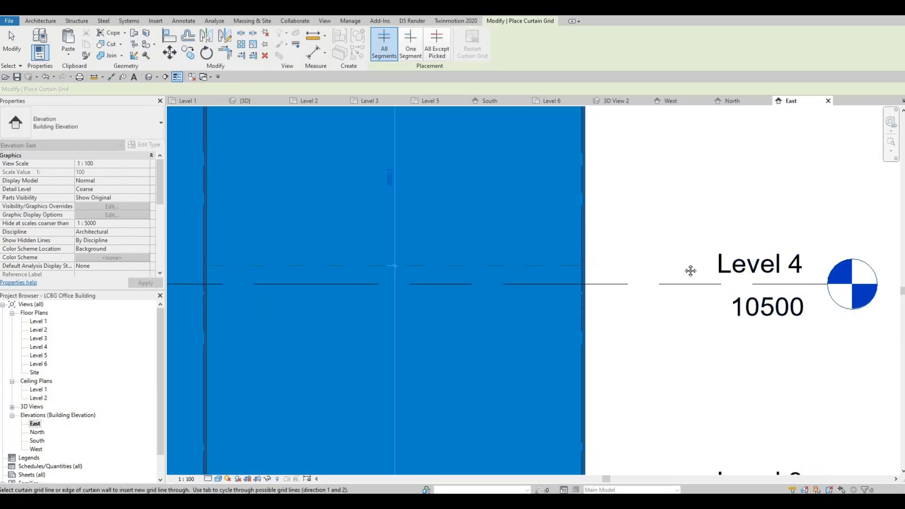
scroll(684, 264, "down", 2)
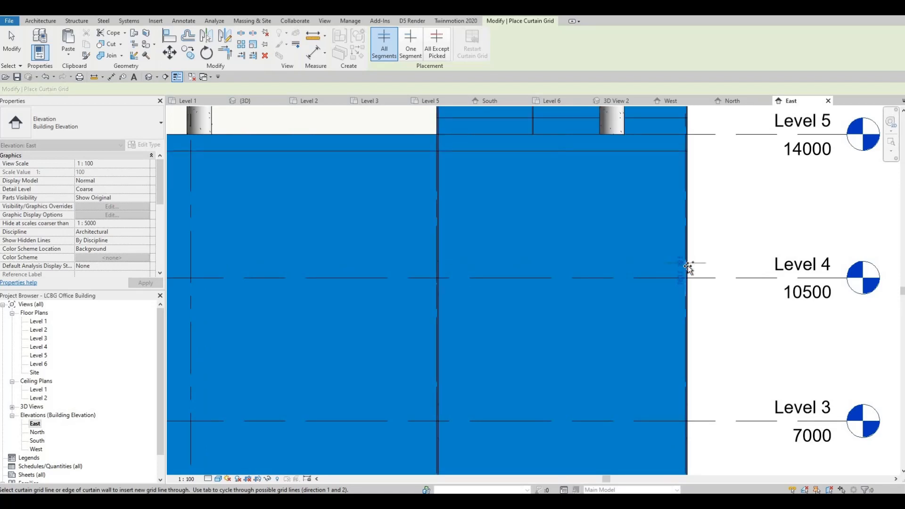
left_click(683, 278)
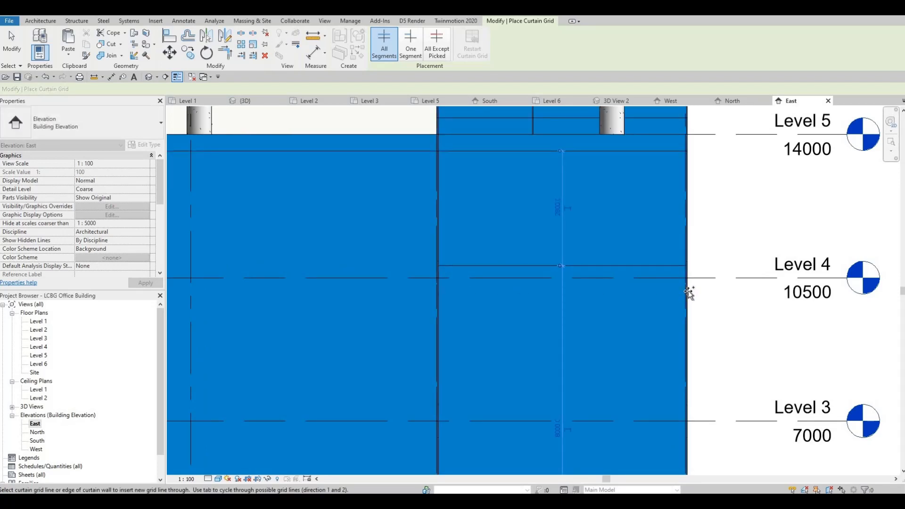
key("Escape")
key("Escape")
key("Escape")
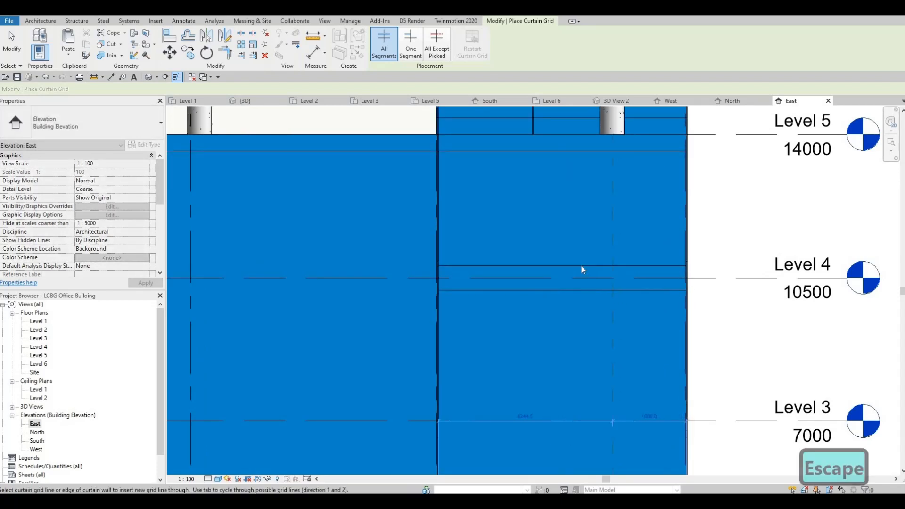
Step: Measure the upper Level 4 grid line from the level and set its offset to 400 mm
scroll(581, 264, "up", 2)
left_click(554, 276)
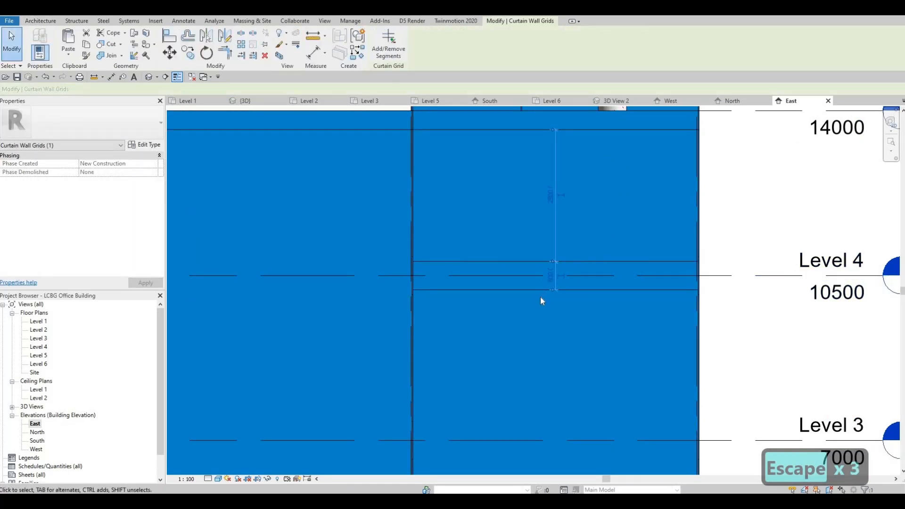
scroll(541, 297, "up", 2)
left_click_drag(563, 291, 564, 282)
left_click(536, 270)
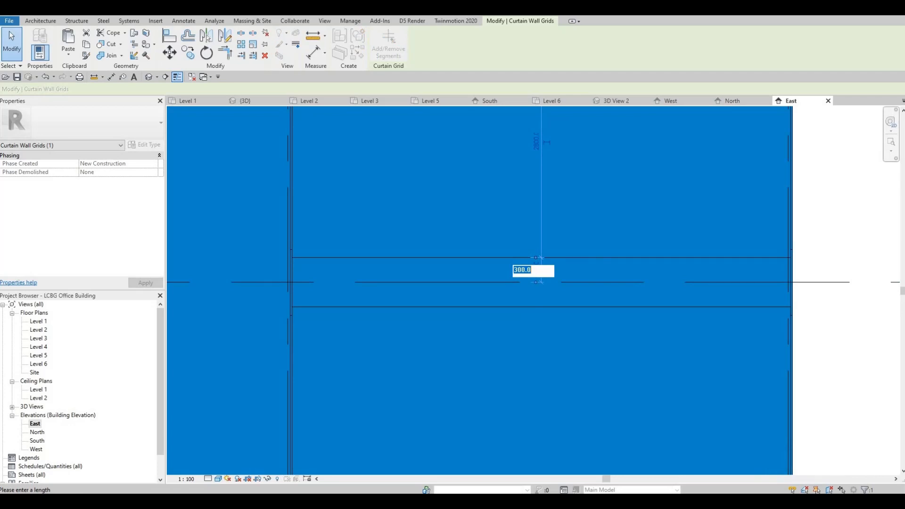
type("400")
key("Return")
key("Escape")
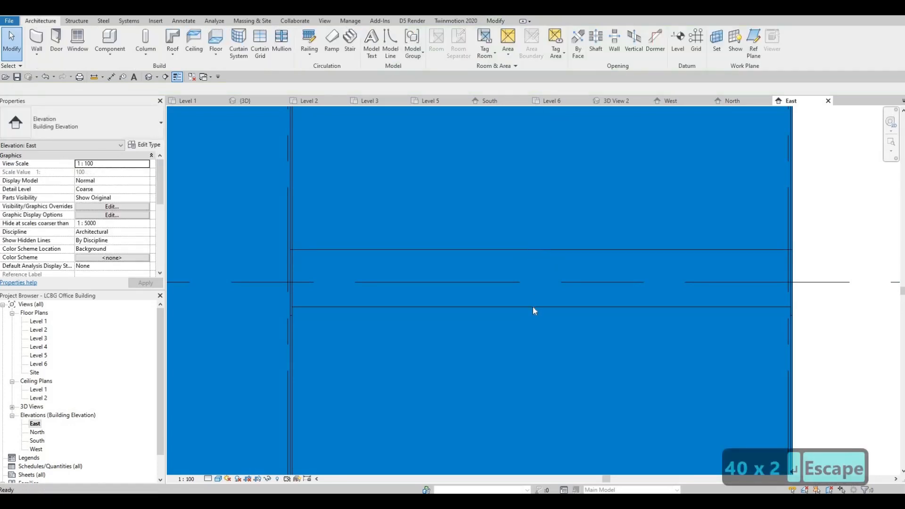
key("Escape")
Step: Set the grid line below Level 4 to a 400 mm offset measured from that level
left_click(541, 288)
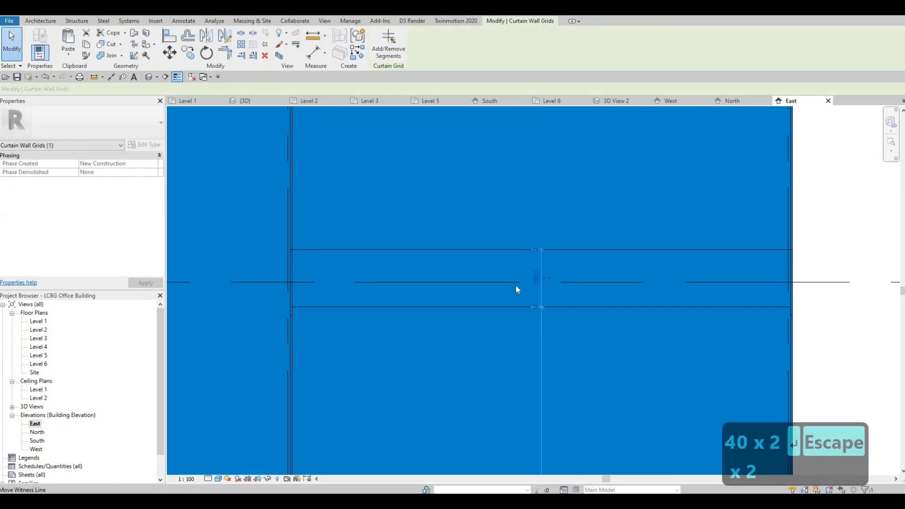
left_click_drag(516, 288, 515, 282)
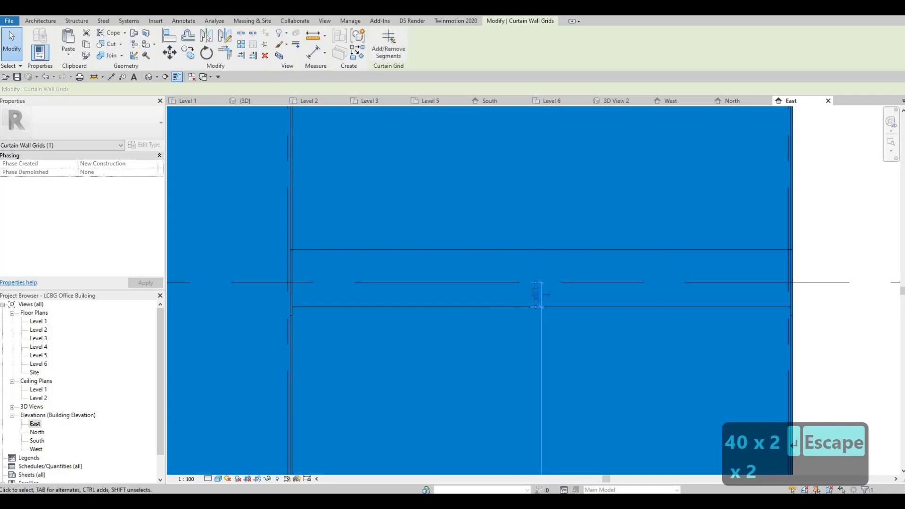
left_click(534, 294)
type("400")
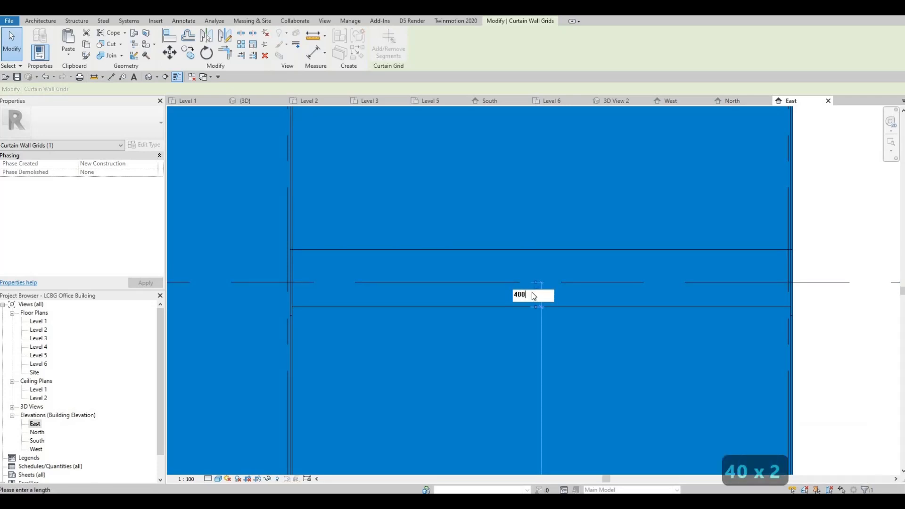
key("Return")
key("Escape")
key("Escape")
Step: Place horizontal curtain grid lines about 300 mm above and below Level 3 on the wall between grids 2 and 1
scroll(538, 303, "down", 2)
middle_click_drag(546, 274, 547, 203)
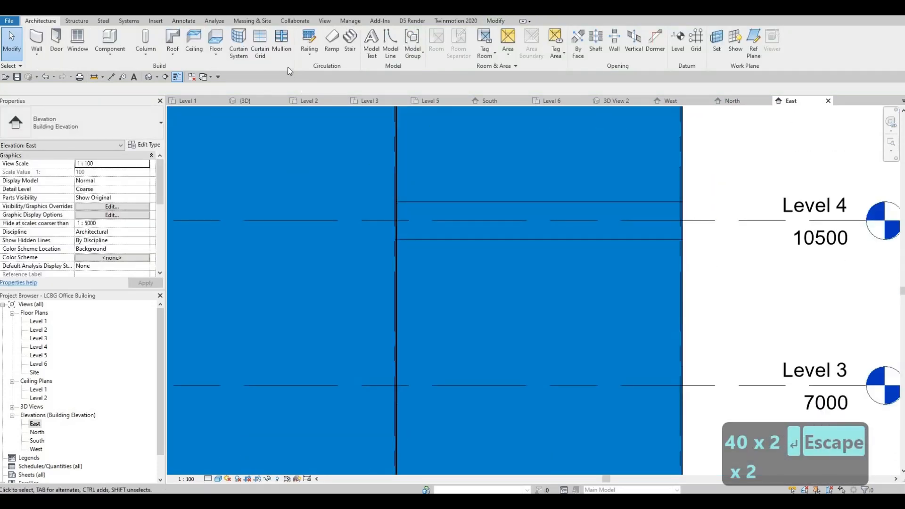
left_click(265, 48)
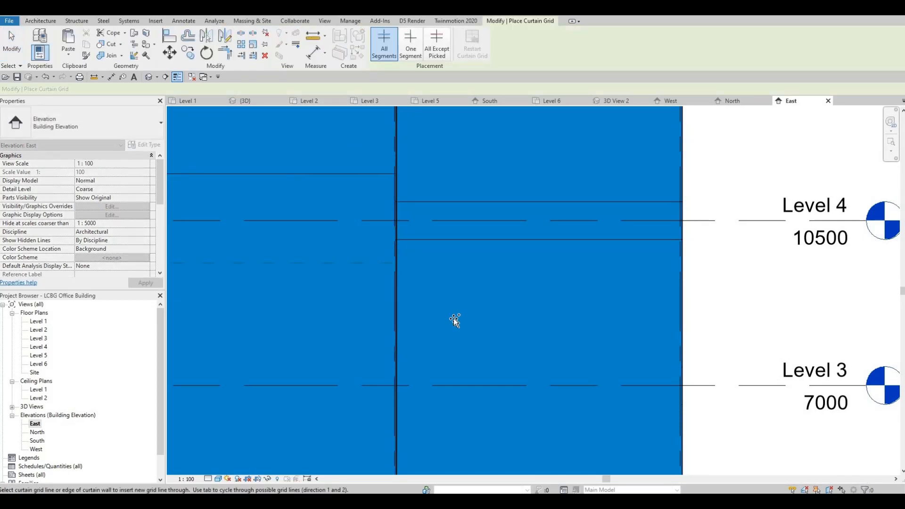
scroll(655, 266, "down", 3, "ctrl")
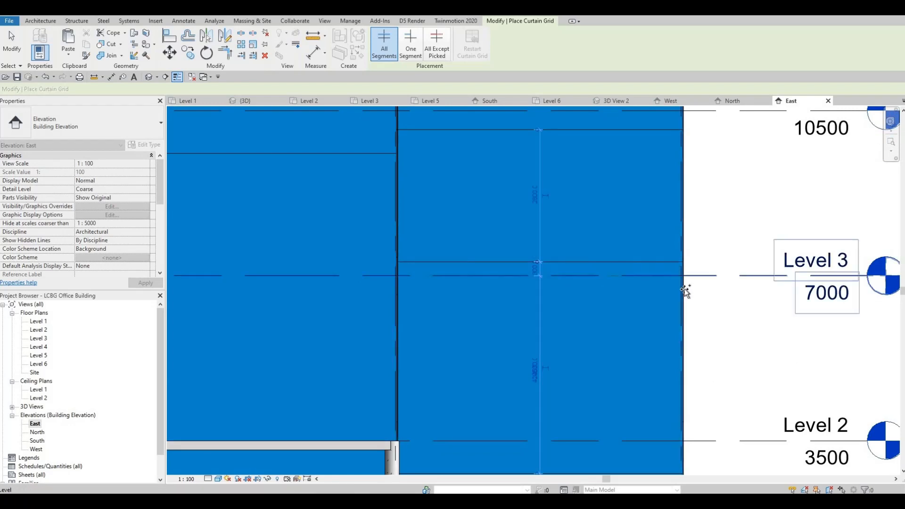
scroll(666, 283, "down", 3, "ctrl")
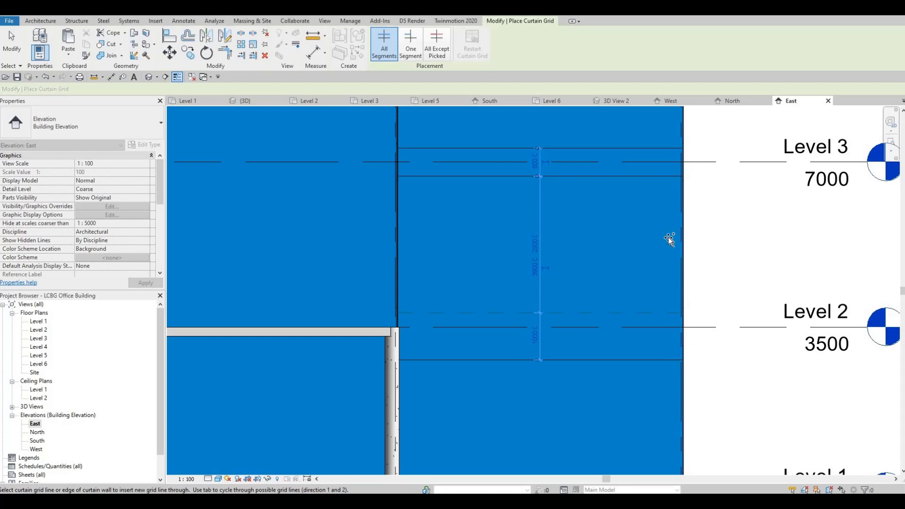
Step: Place one horizontal grid line about 300 mm above Level 2 and another just above Level 1 on the same wall
scroll(670, 239, "down", 3)
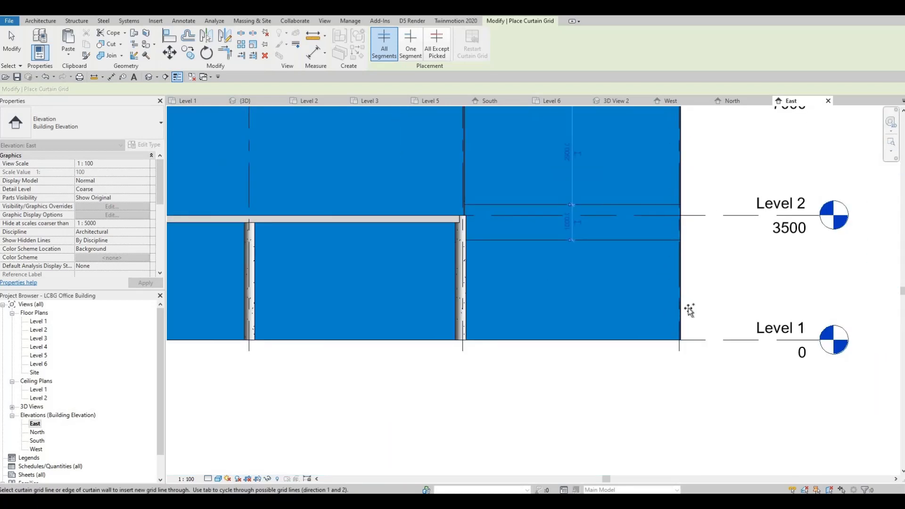
left_click(657, 307)
middle_click_drag(616, 209, 616, 255)
key("Escape")
key("Escape")
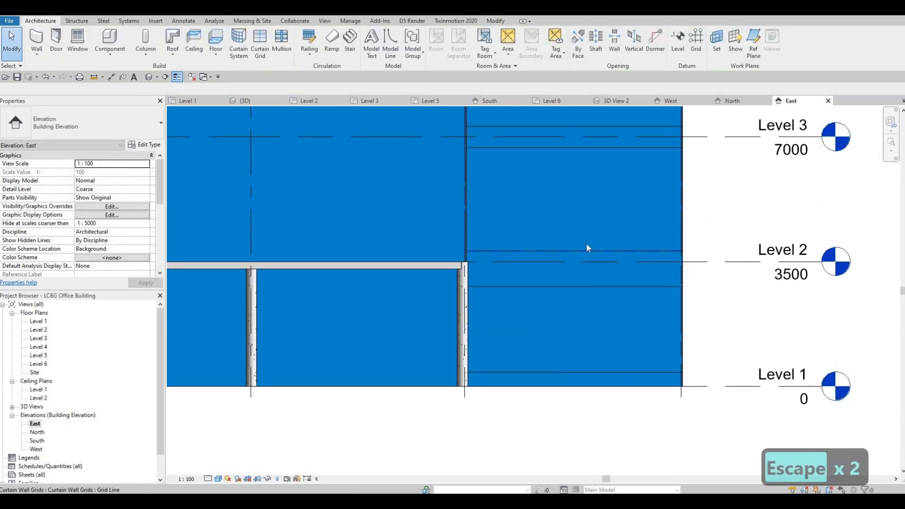
Step: Measure the grid line above Level 2 from that level and set its offset to 400 mm
left_click(587, 249)
scroll(561, 279, "up", 3)
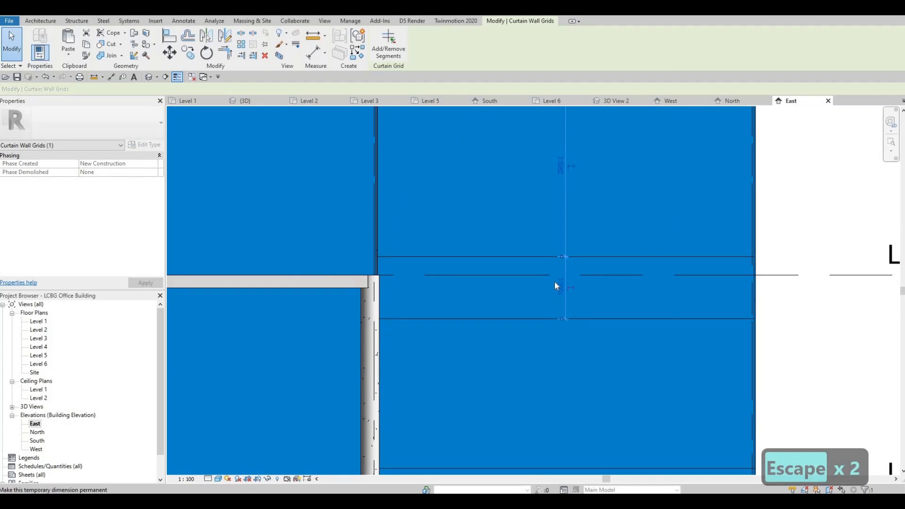
key("Escape")
left_click(563, 283)
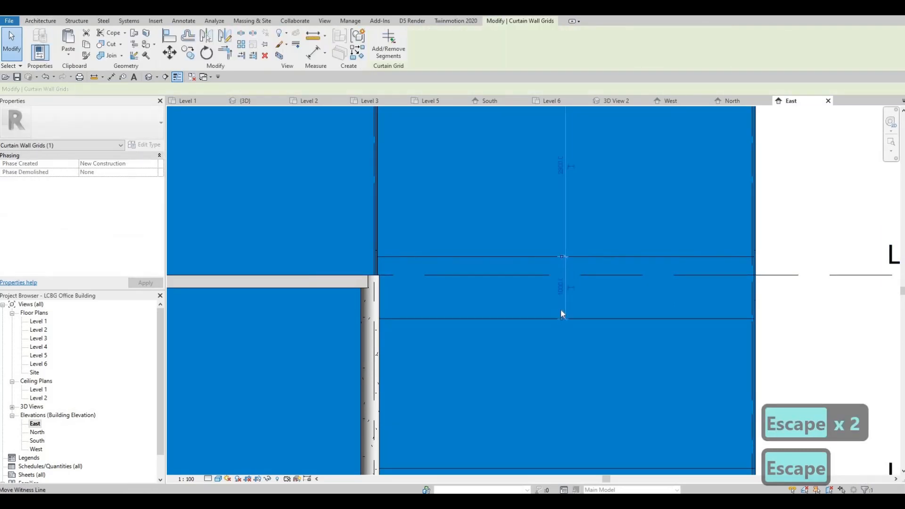
left_click_drag(561, 314, 562, 275)
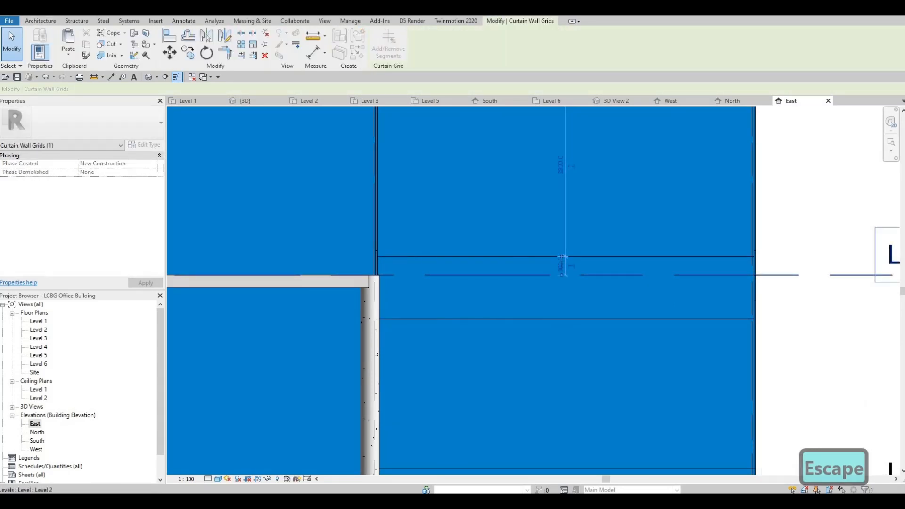
left_click(561, 265)
type("400")
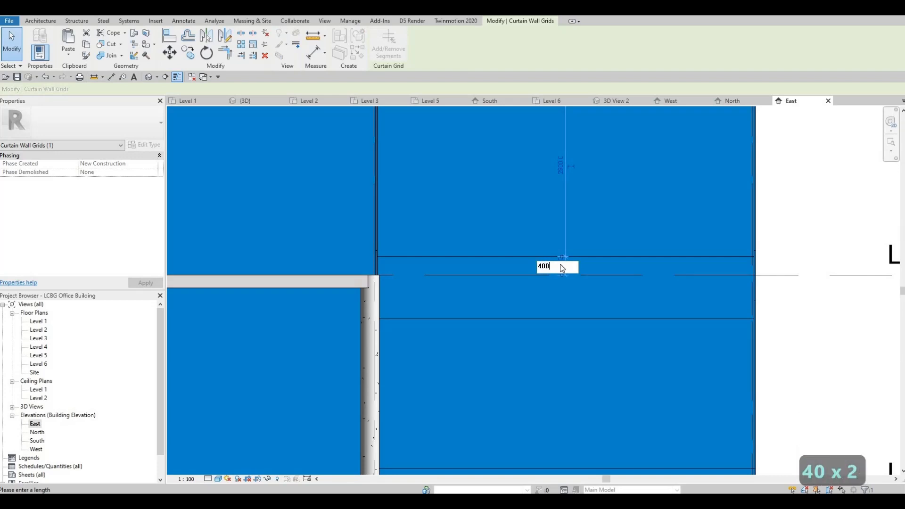
key("Return")
key("Escape")
key("Escape")
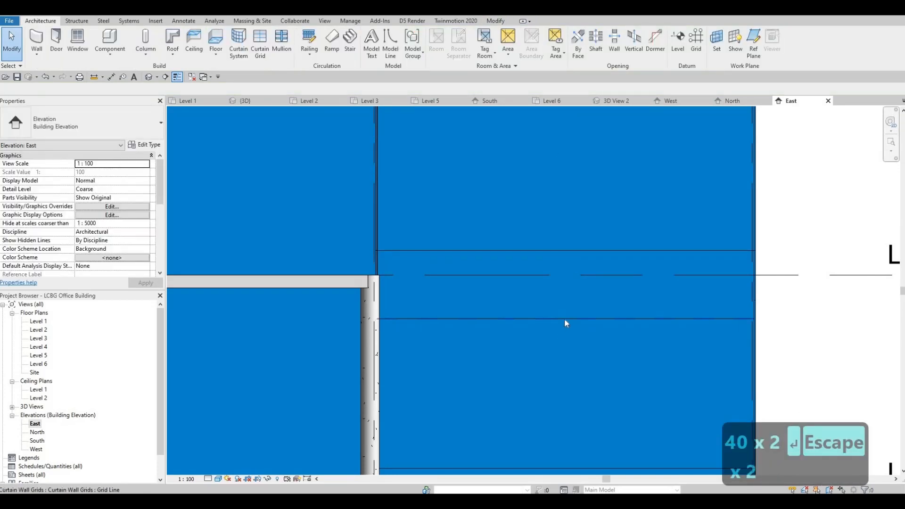
Step: Reposition the grid line below Level 2 to a 400 mm offset from that level
left_click(565, 320)
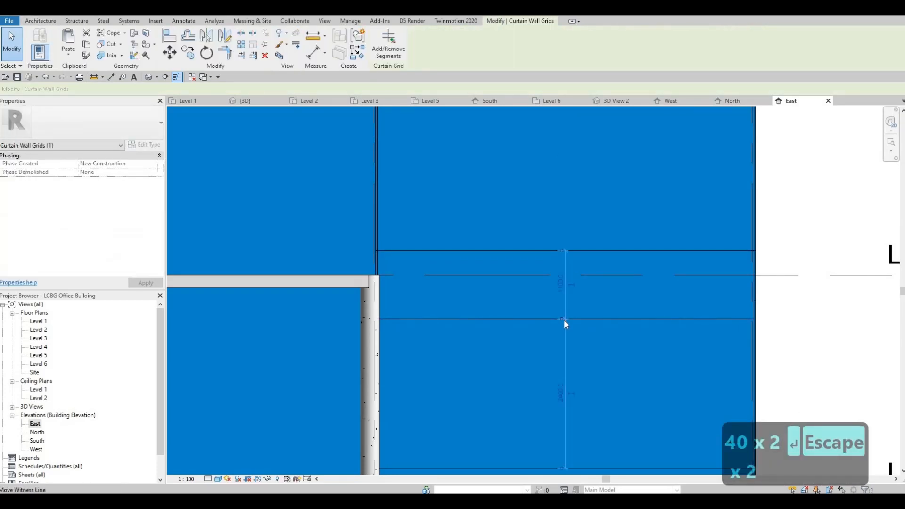
left_click(550, 275)
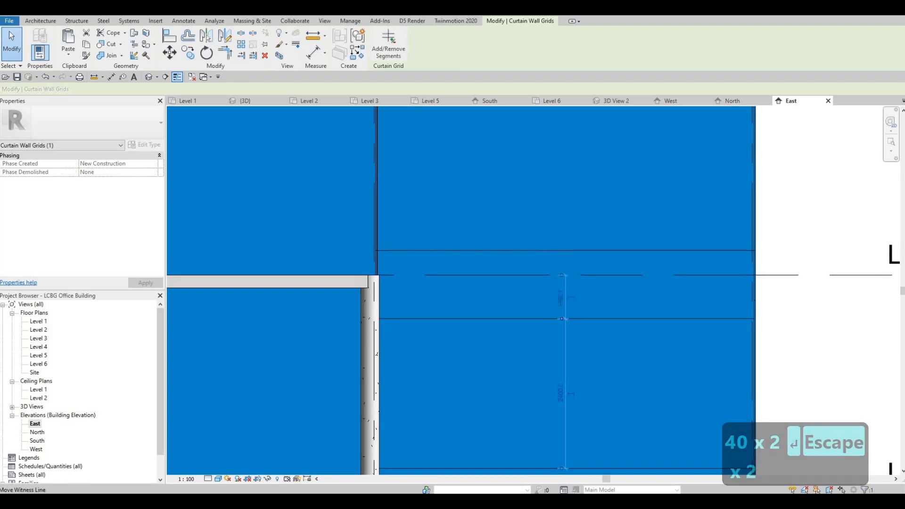
left_click(561, 297)
type("400")
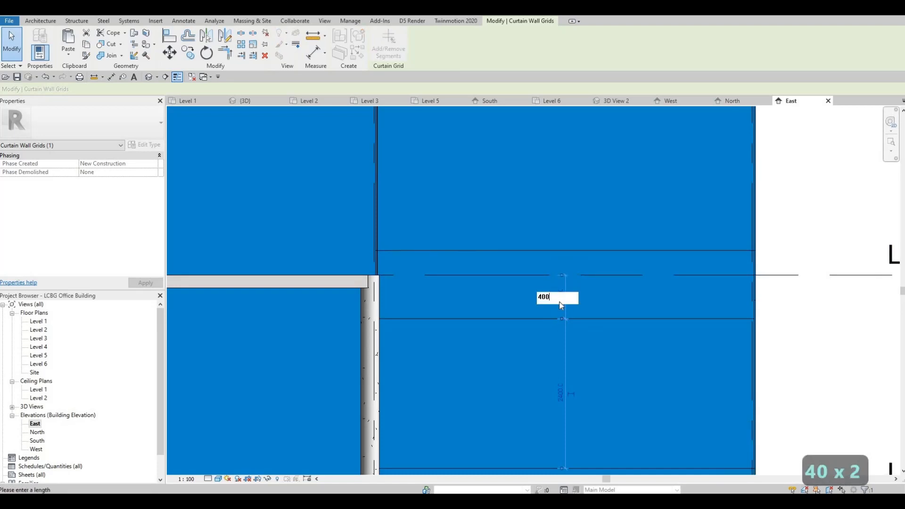
key("Return")
key("Escape")
key("Escape")
Step: Set the offset of the horizontal grid line above Level 3 on the narrow end wall to 400 mm from that level
scroll(570, 324, "down", 2)
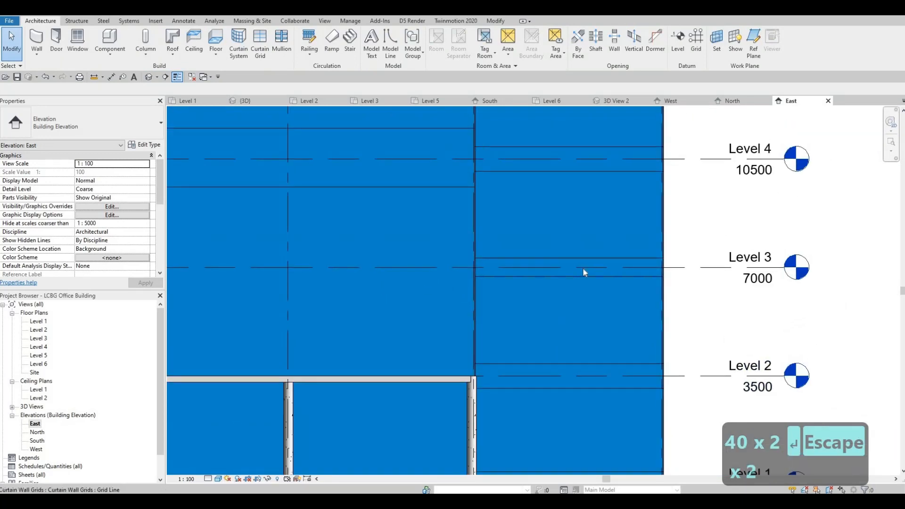
left_click(581, 275)
scroll(583, 267, "up", 3)
key("Escape")
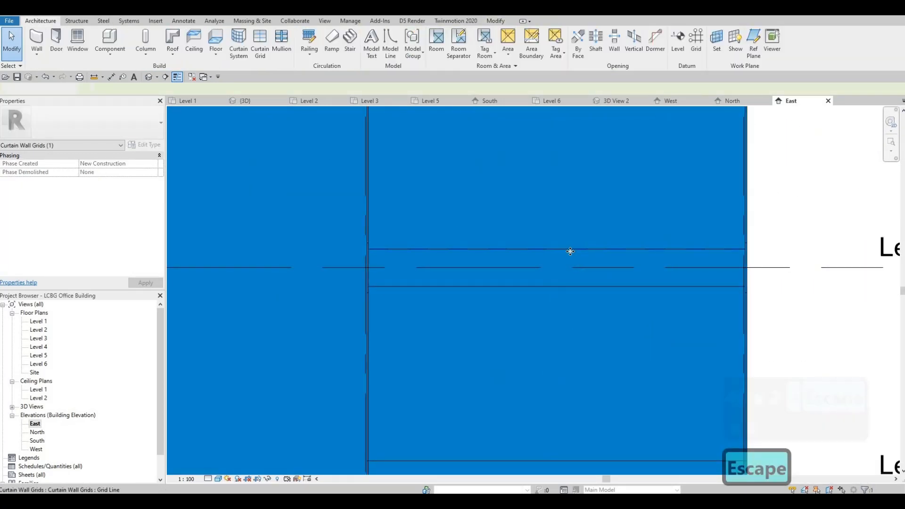
left_click(551, 286)
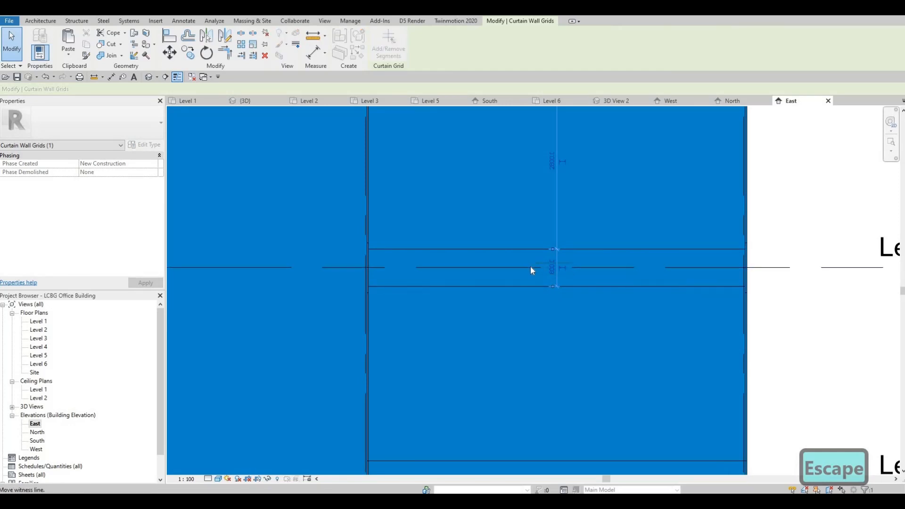
left_click(553, 260)
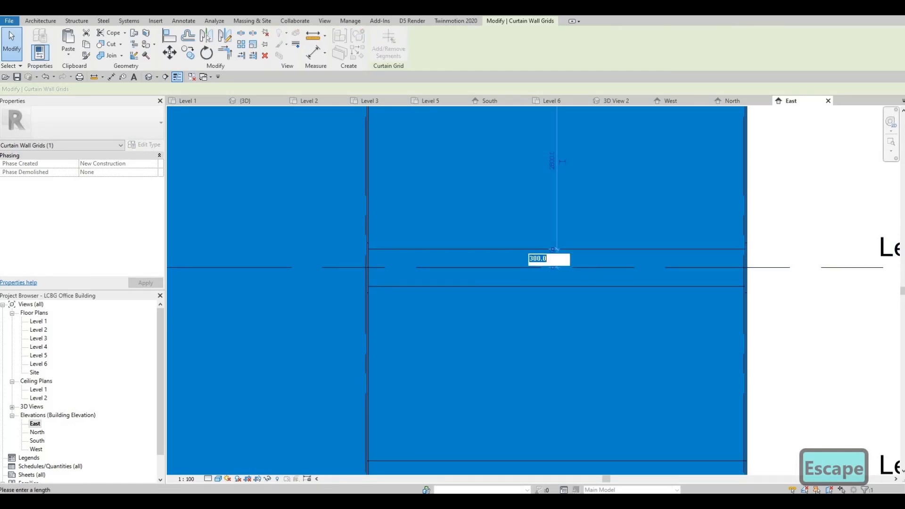
type("40")
key("Return")
key("Escape")
key("Escape")
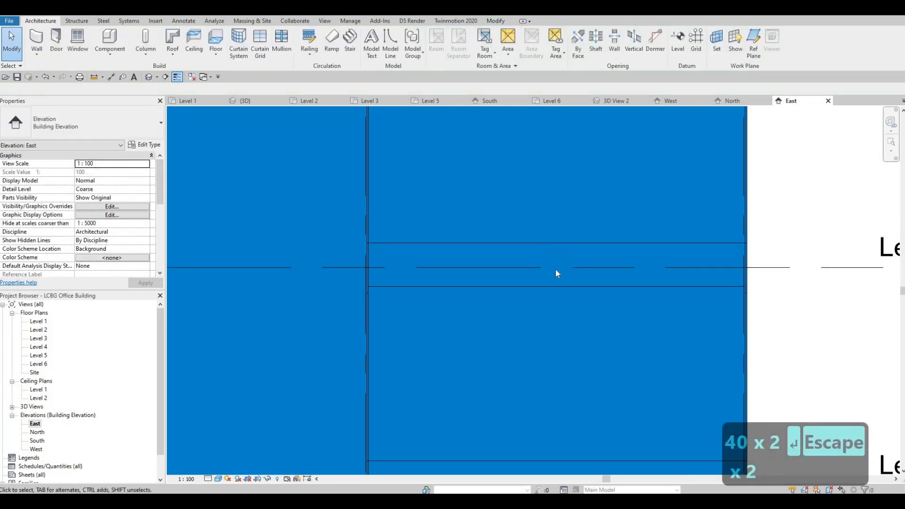
Step: Set the grid line below Level 3 on the same wall to a 400 mm offset from that level
left_click(554, 242)
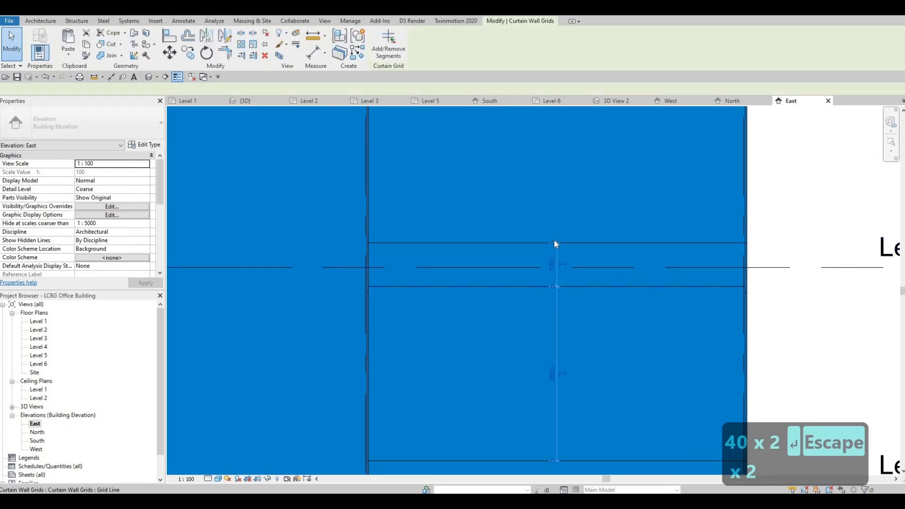
left_click_drag(534, 269, 552, 278)
left_click(553, 278)
type("400")
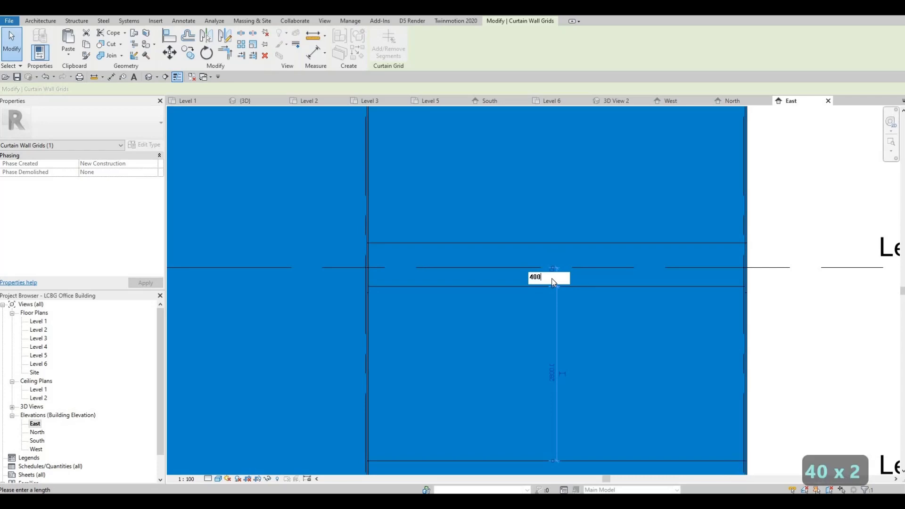
key("Return")
key("Escape")
key("Escape")
scroll(566, 321, "down", 2)
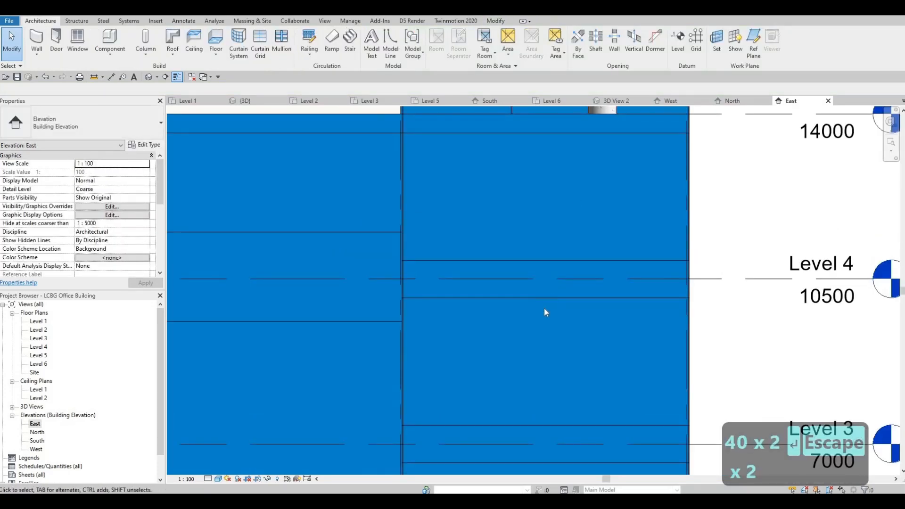
Step: Place horizontal curtain grid lines above and below Level 3 and one above Level 2 on the adjoining long upper curtain wall
scroll(584, 293, "up", 2)
scroll(579, 287, "down", 3)
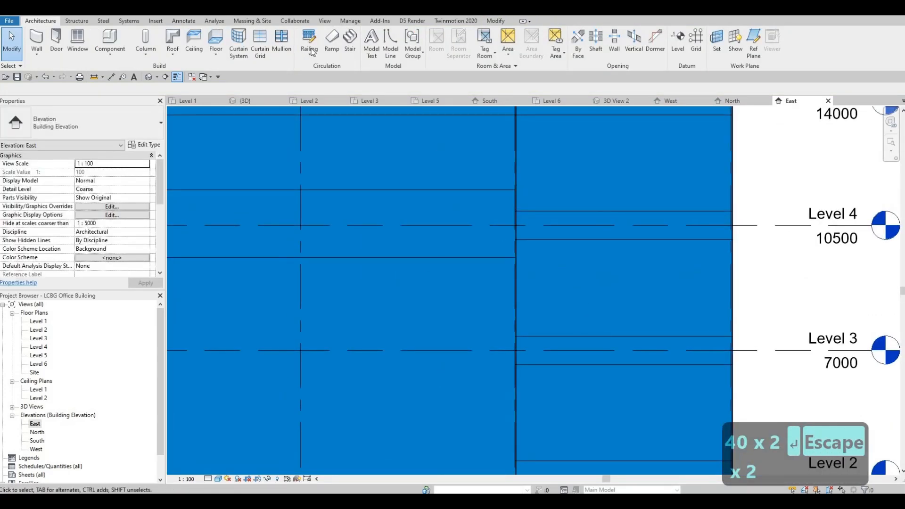
left_click(267, 56)
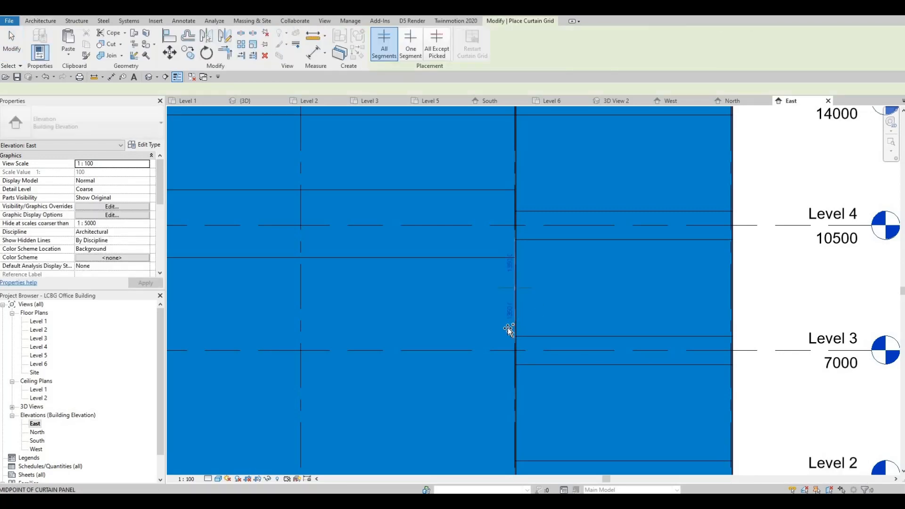
left_click(511, 332)
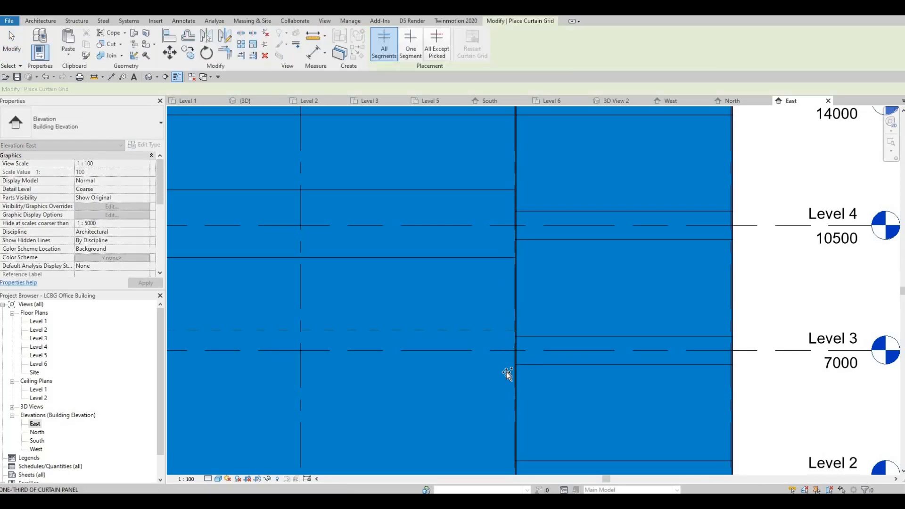
left_click(514, 379)
middle_click_drag(513, 380, 548, 275)
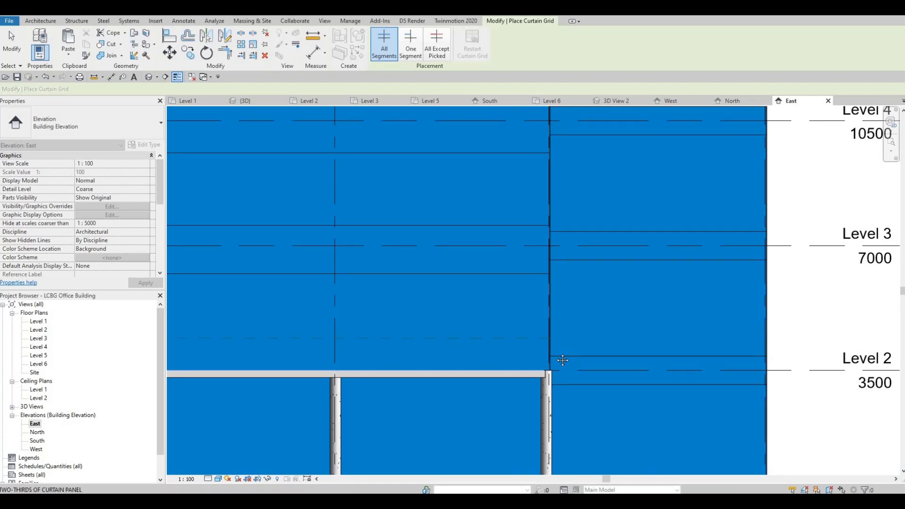
left_click(549, 338)
middle_click_drag(541, 397, 543, 359)
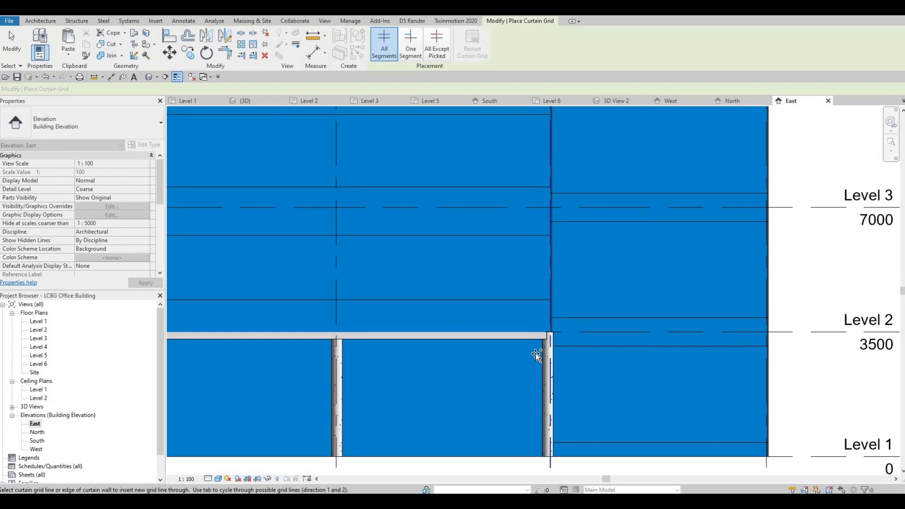
scroll(552, 335, "up", 3)
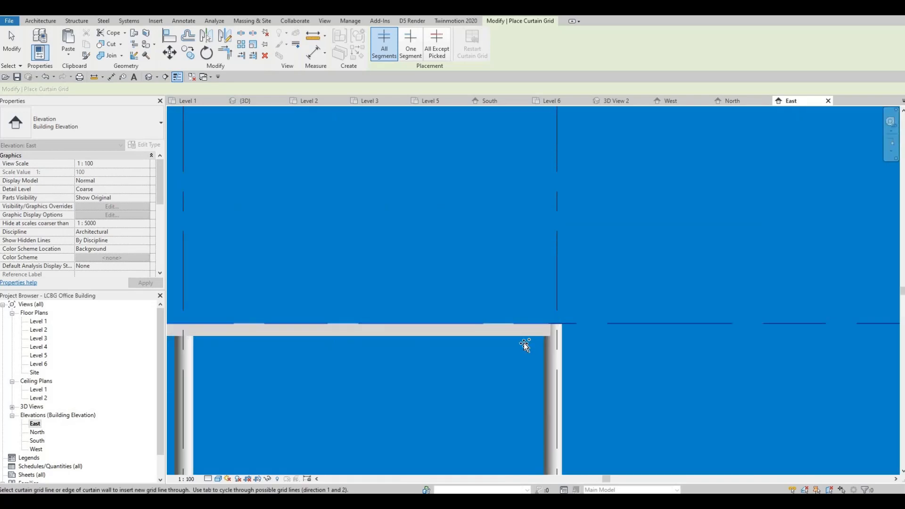
scroll(553, 342, "down", 3)
scroll(569, 370, "up", 2)
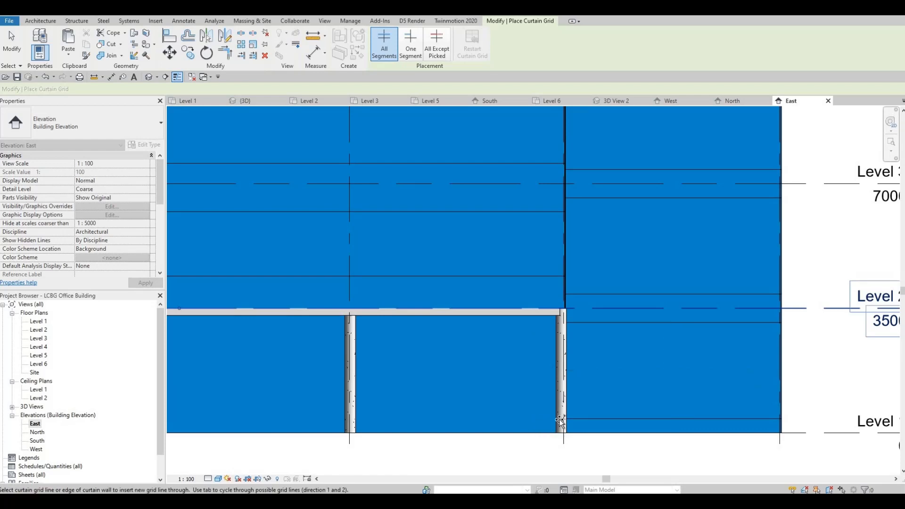
middle_click_drag(591, 289, 582, 380)
key("Escape")
key("Escape")
Step: Align the long wall's grid lines above Level 2 and around Level 3 with the matching grid lines on the narrow end wall
key("a")
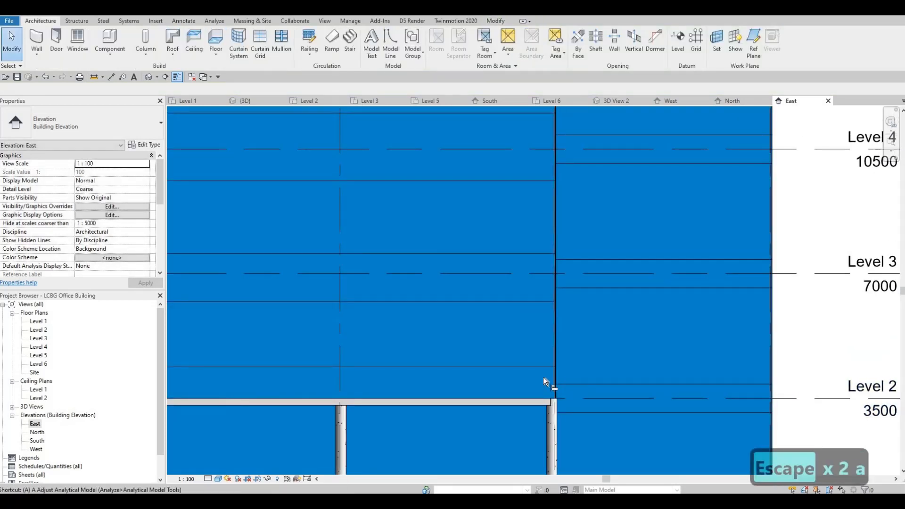
key("l")
left_click(545, 367)
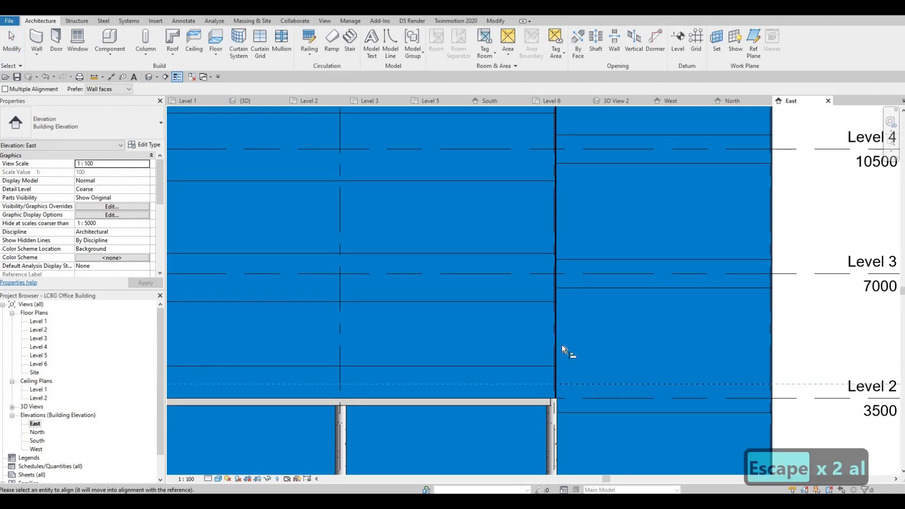
left_click(583, 287)
left_click(541, 302)
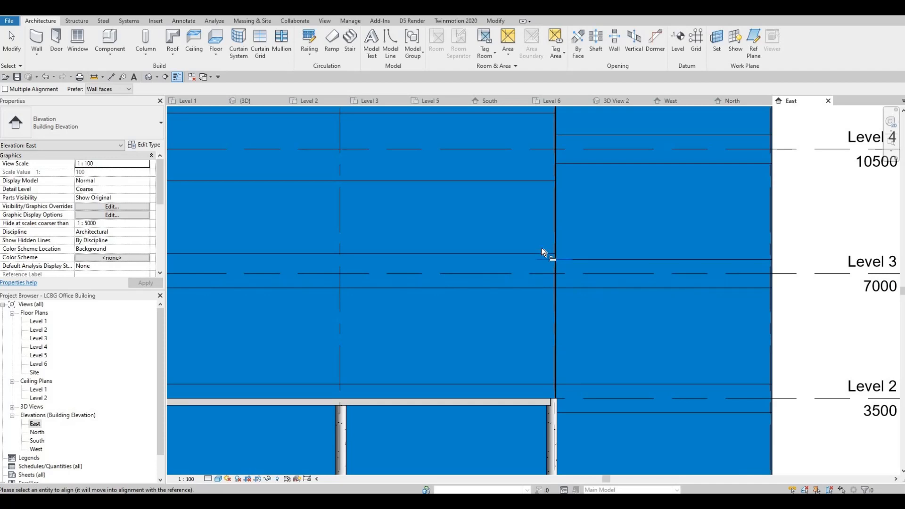
Step: Align the long wall's grid lines below and above Level 4 with the narrow end wall's grid lines
middle_click_drag(582, 283, 582, 404)
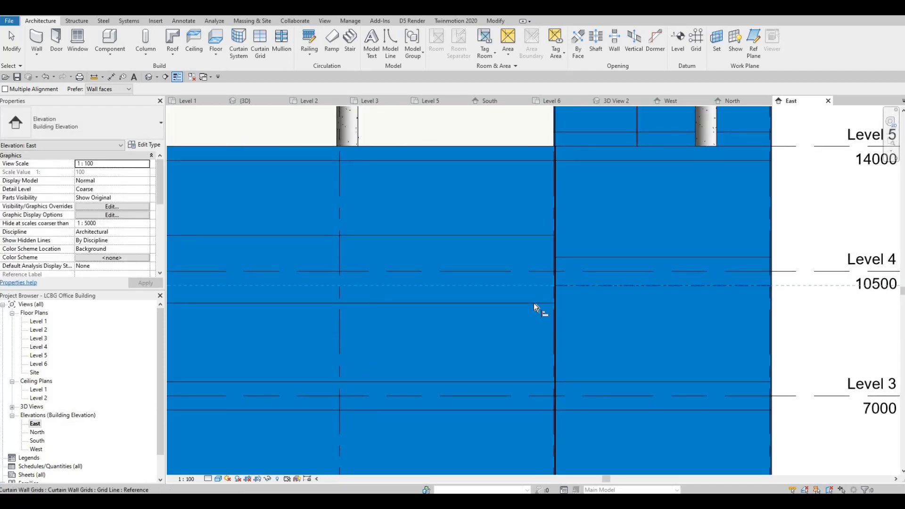
left_click(534, 304)
left_click(579, 258)
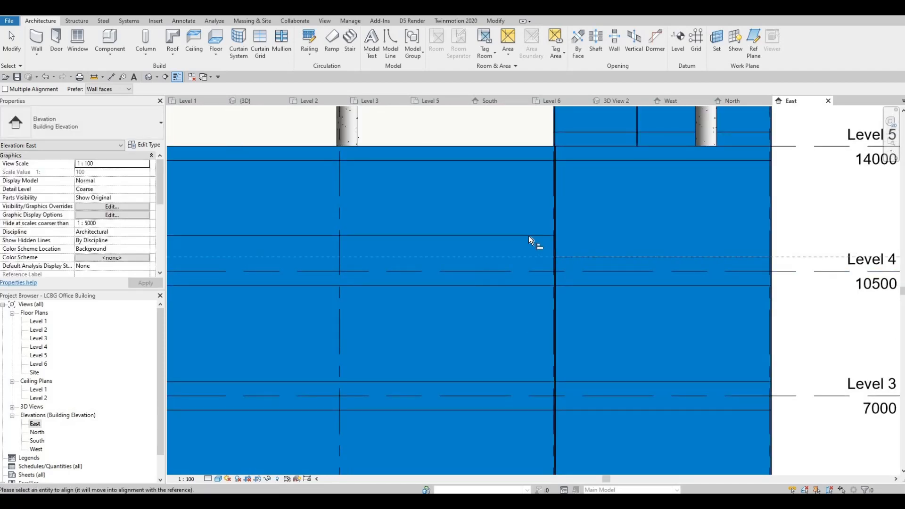
left_click(528, 236)
key("Escape")
Step: Hide the round concrete column covering the far end edge of the ground-floor curtain wall in this view
middle_click_drag(519, 401, 679, 278)
scroll(658, 284, "down", 5)
middle_click_drag(425, 302, 678, 233)
scroll(270, 245, "down", 1)
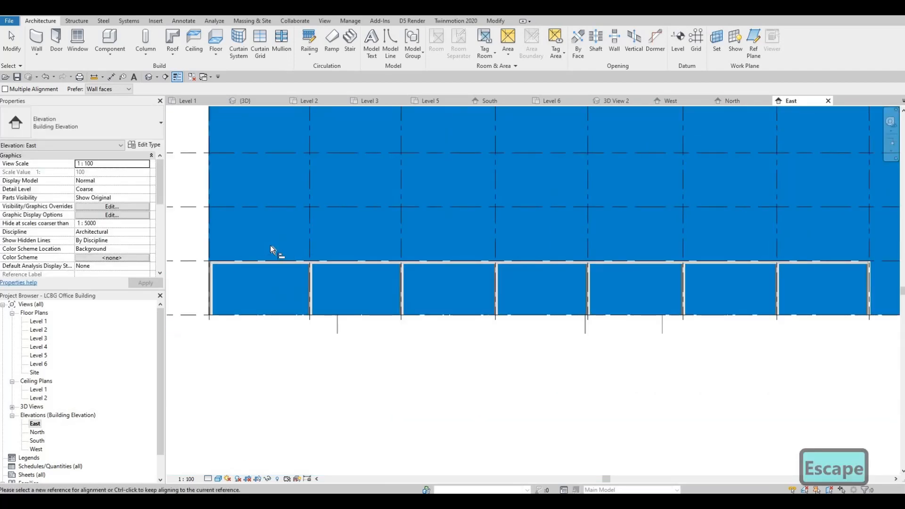
scroll(270, 245, "up", 8)
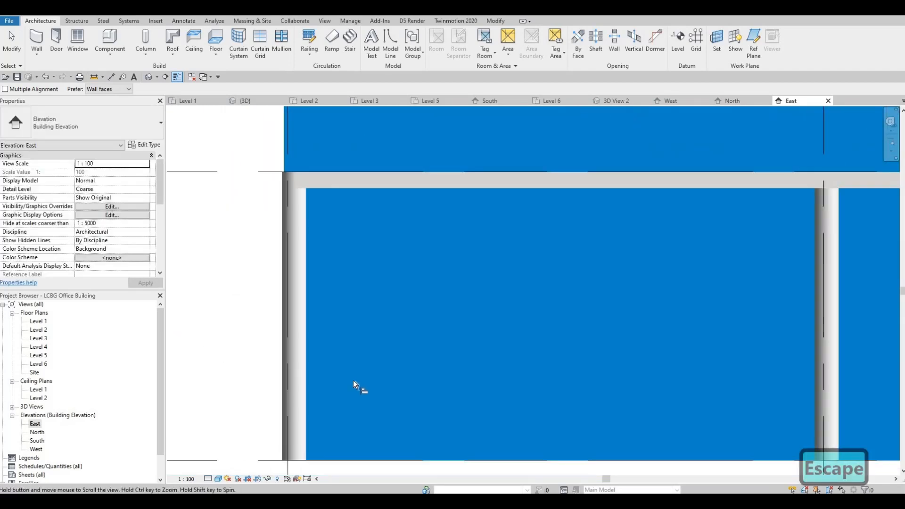
scroll(320, 336, "down", 2)
key("Escape")
key("Escape")
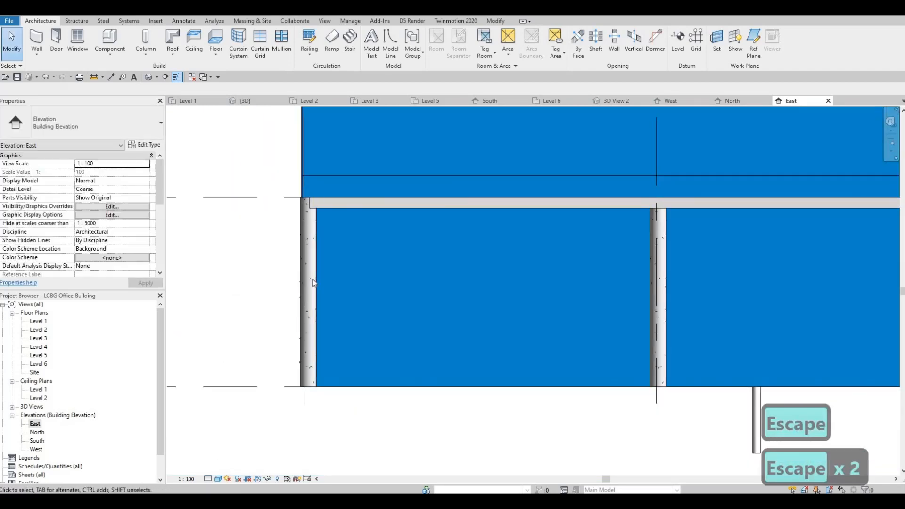
left_click(316, 239)
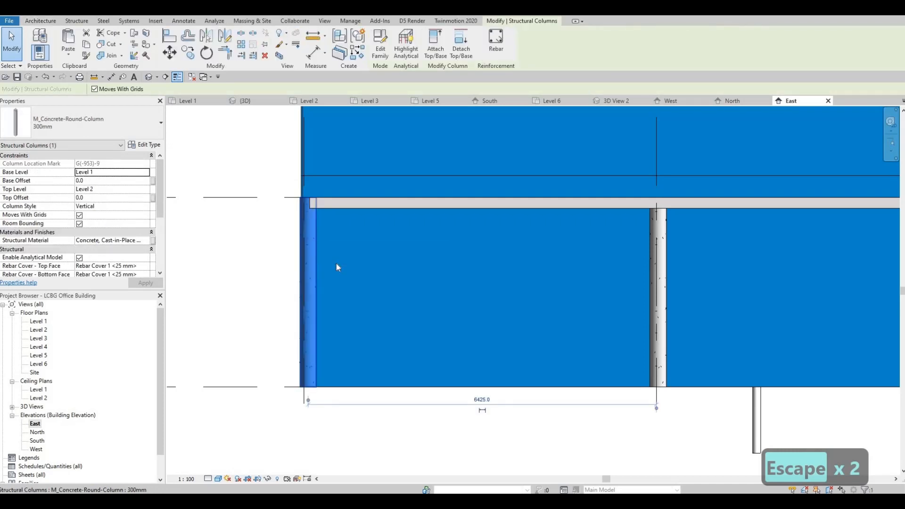
right_click(316, 239)
mouse_move(369, 307)
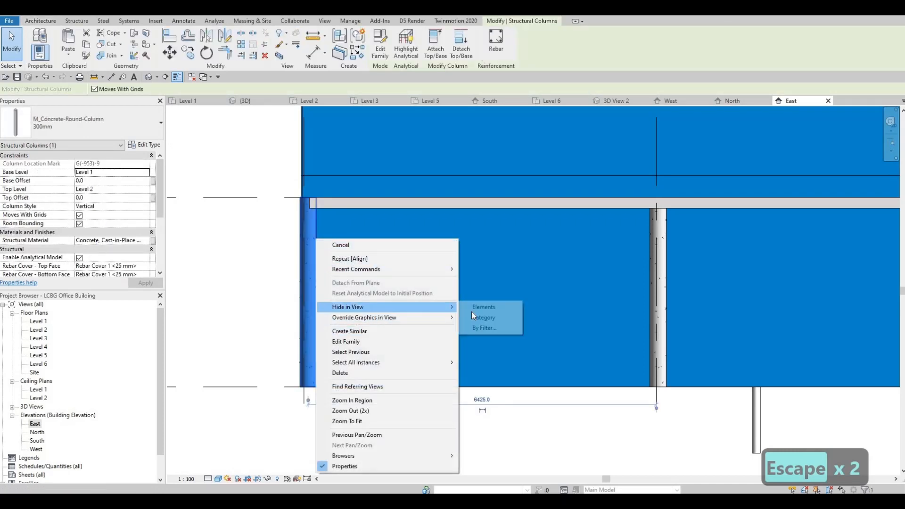
left_click(484, 307)
key("Escape")
key("Escape")
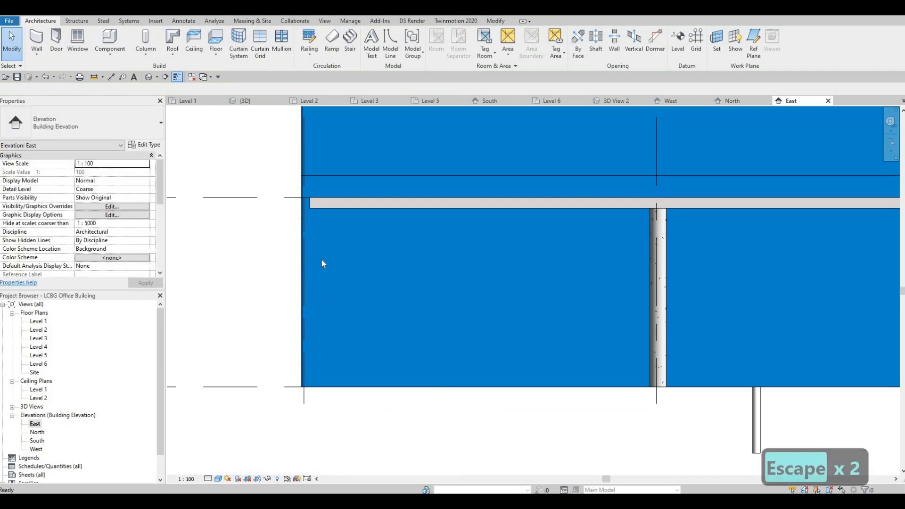
Step: Place two horizontal grid lines on the long ground-floor curtain wall, about 400 mm below Level 2 and about 400 mm above Level 1
middle_click_drag(321, 259, 317, 271)
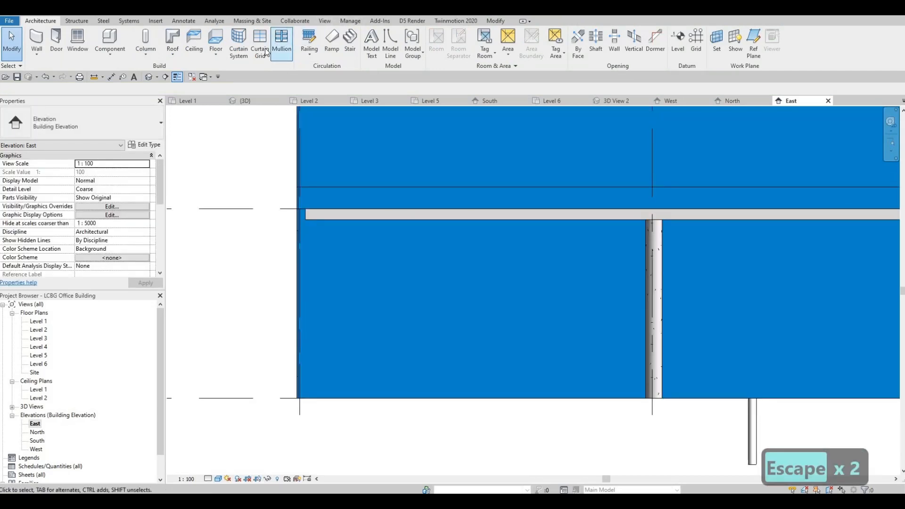
left_click(265, 51)
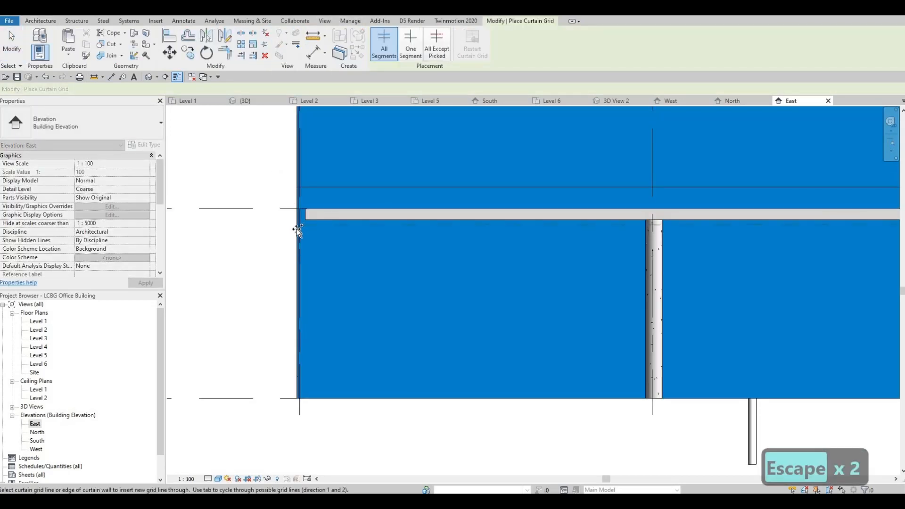
scroll(298, 231, "up", 1)
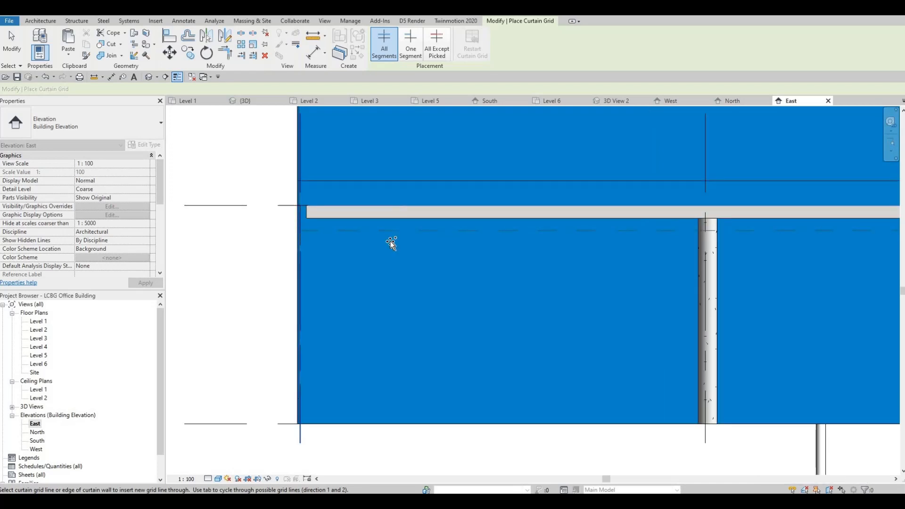
scroll(288, 349, "down", 1)
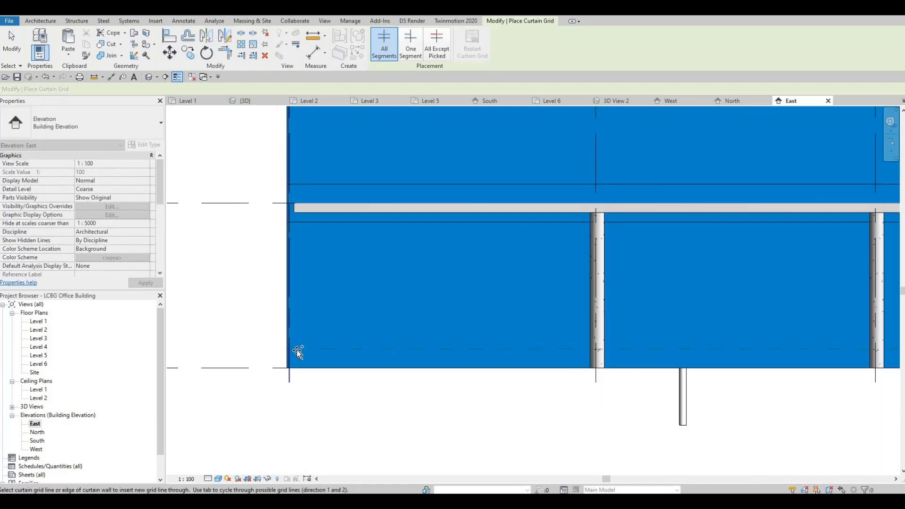
left_click(298, 351)
scroll(493, 315, "down", 2)
key("Escape")
key("Escape")
key("Escape")
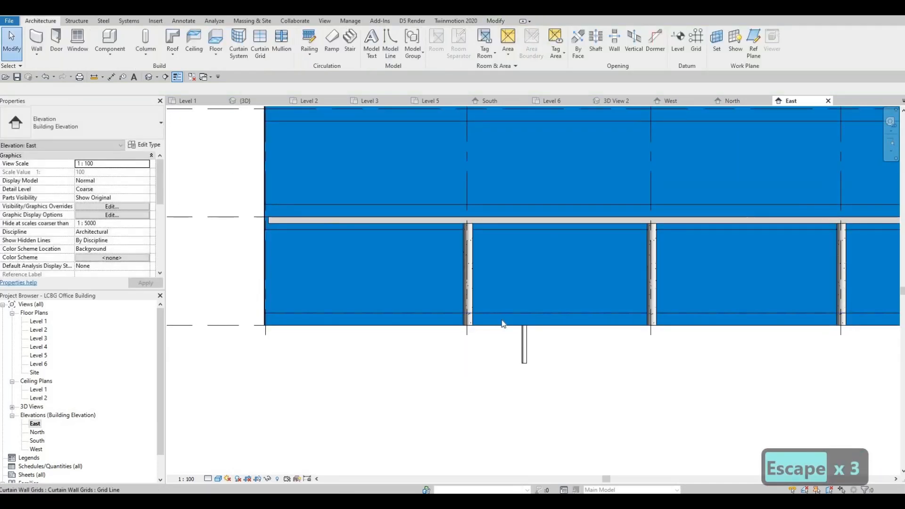
Step: Check the offsets of the ground-floor wall's two new grid lines from Level 1 and Level 2
left_click(503, 315)
middle_click_drag(708, 271, 423, 210)
scroll(423, 211, "down", 2)
scroll(530, 228, "up", 2)
middle_click_drag(570, 230, 562, 283)
key("Escape")
left_click(557, 208)
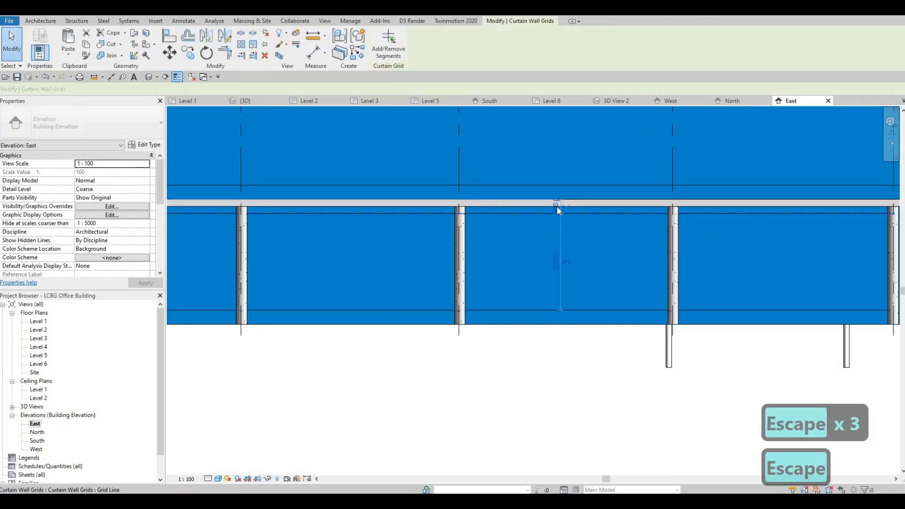
left_click(556, 206)
key("Escape")
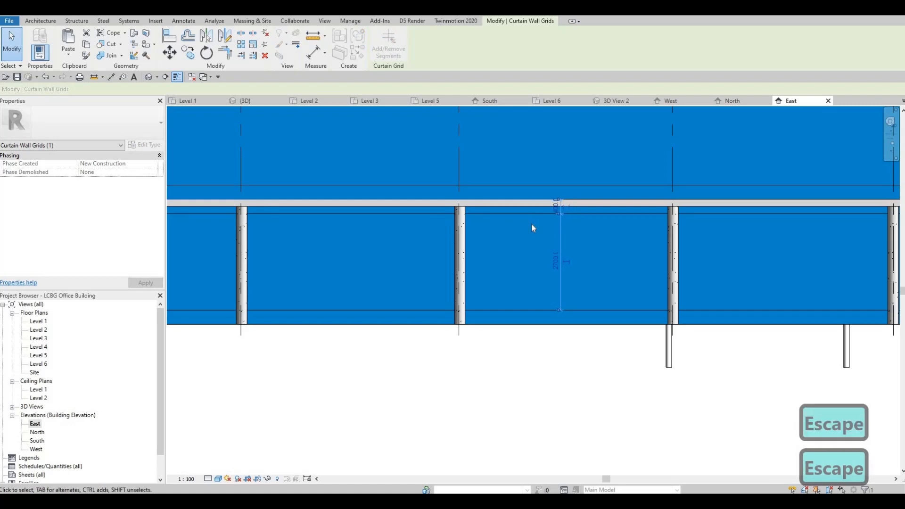
scroll(566, 245, "up", 2)
scroll(556, 273, "down", 4)
key("Escape")
key("Escape")
scroll(679, 267, "down", 2)
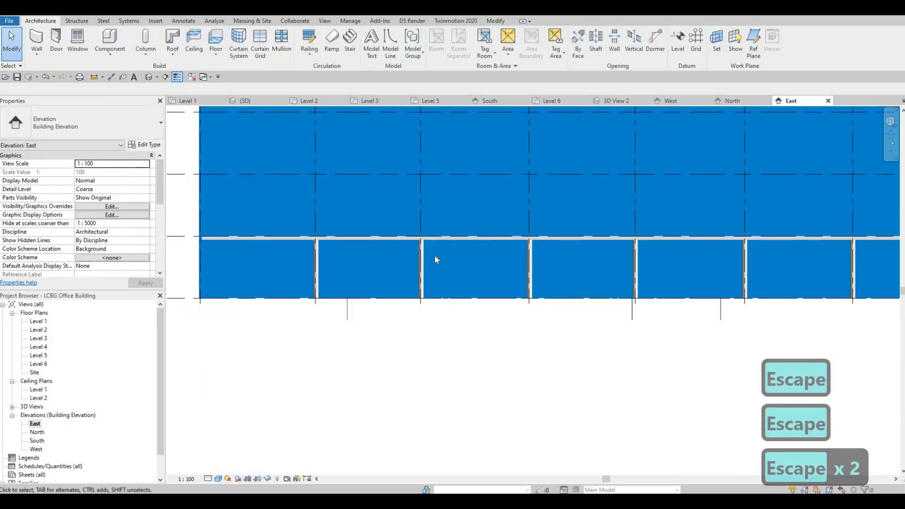
middle_click_drag(435, 256, 655, 247)
scroll(426, 249, "up", 2)
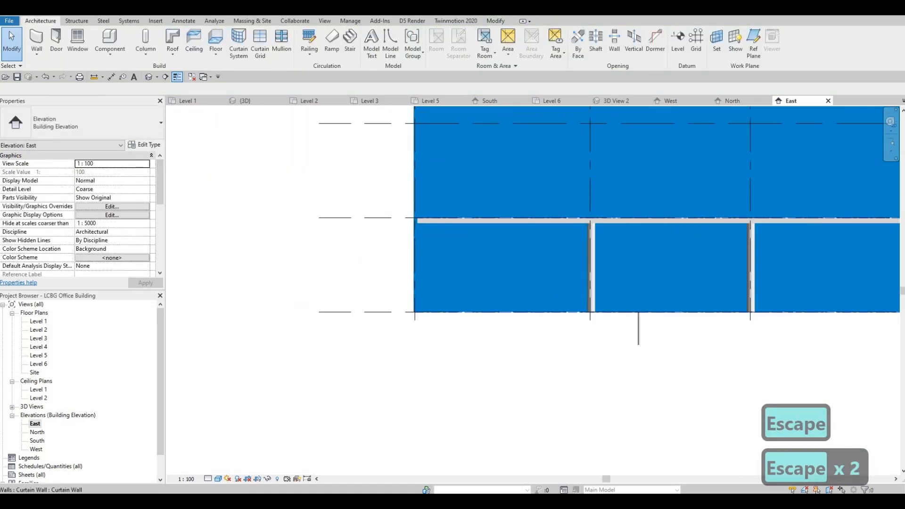
Step: Reveal the hidden elements, unhide the round concrete column at the ground-floor curtain wall's far end, and leave the reveal mode
left_click(277, 479)
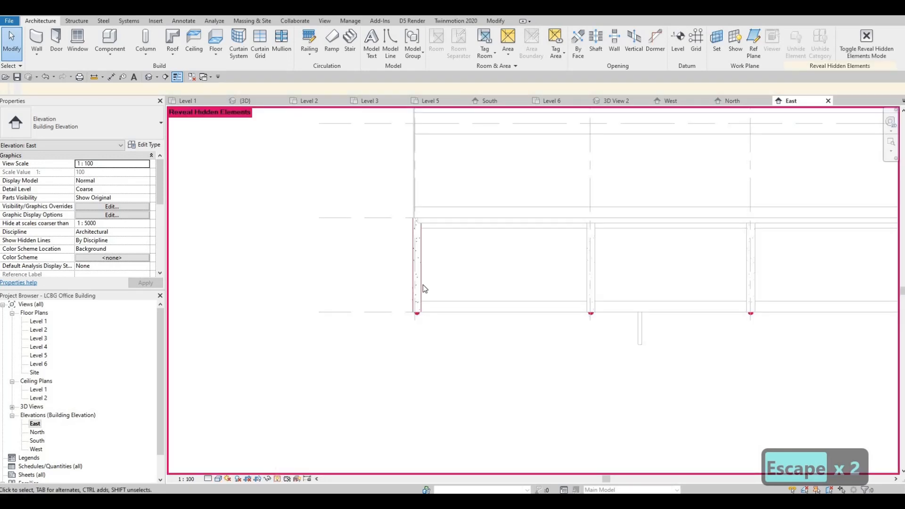
left_click(424, 287)
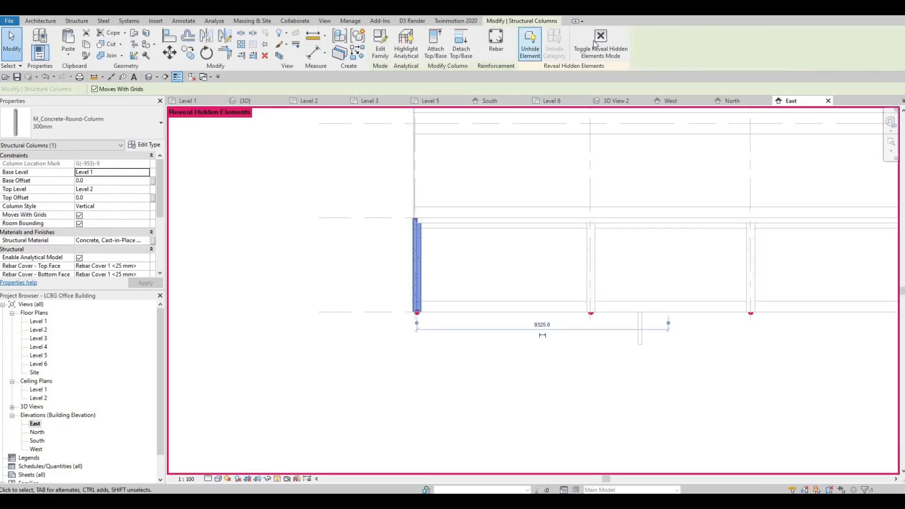
left_click(598, 42)
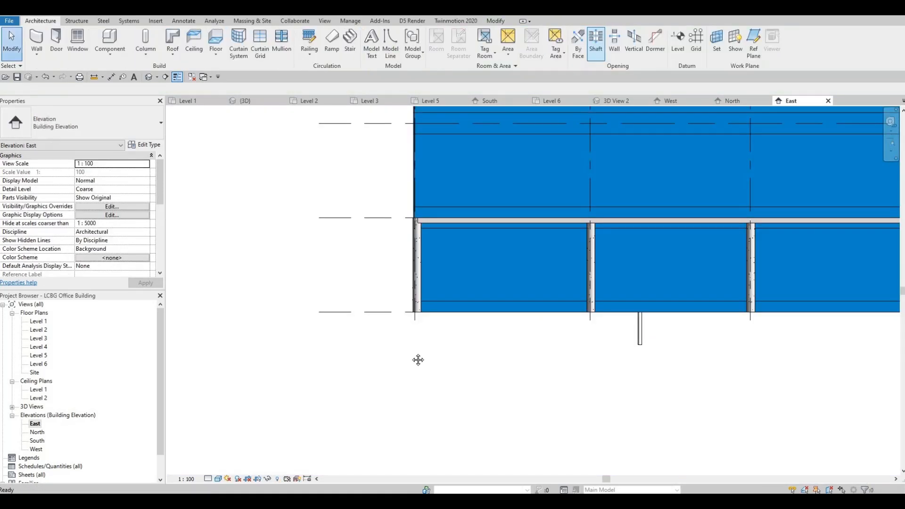
key("Escape")
key("Escape")
Step: Look over the whole East elevation for walls on each level that still need curtain wall division
scroll(675, 360, "down", 5)
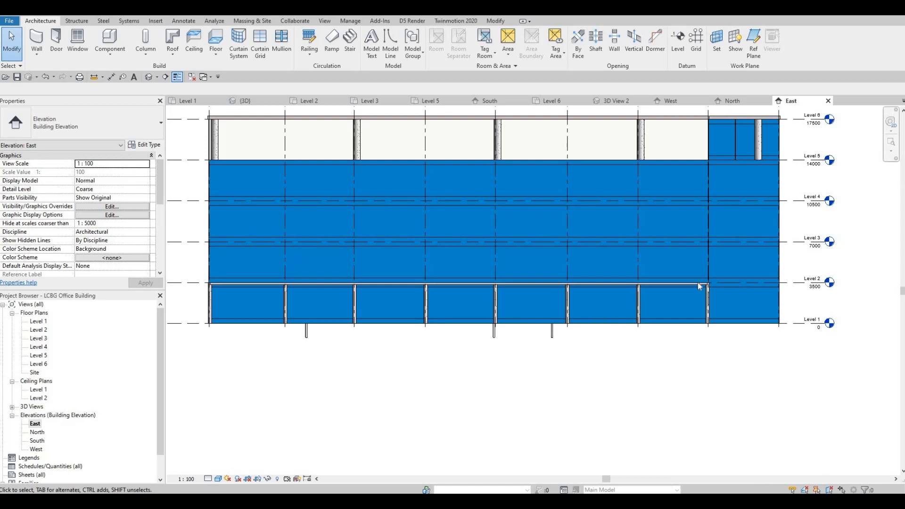
scroll(745, 230, "down", 1)
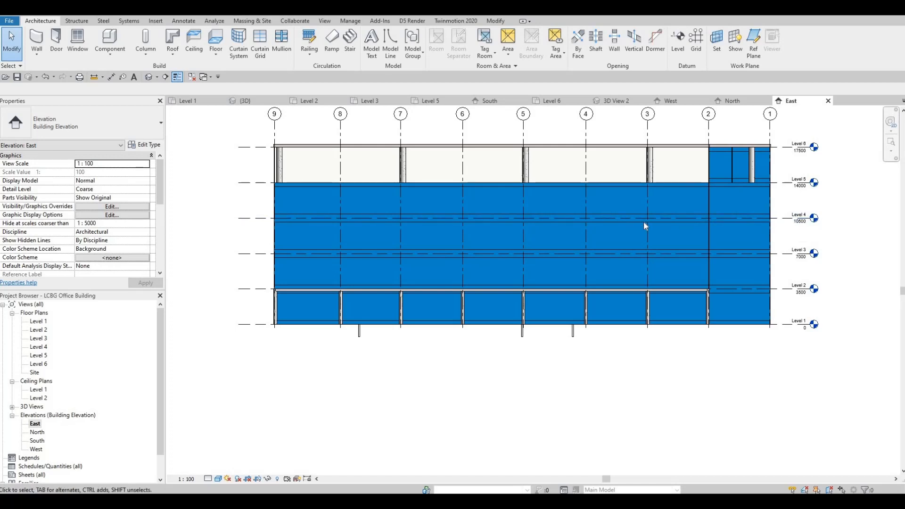
scroll(437, 220, "up", 2)
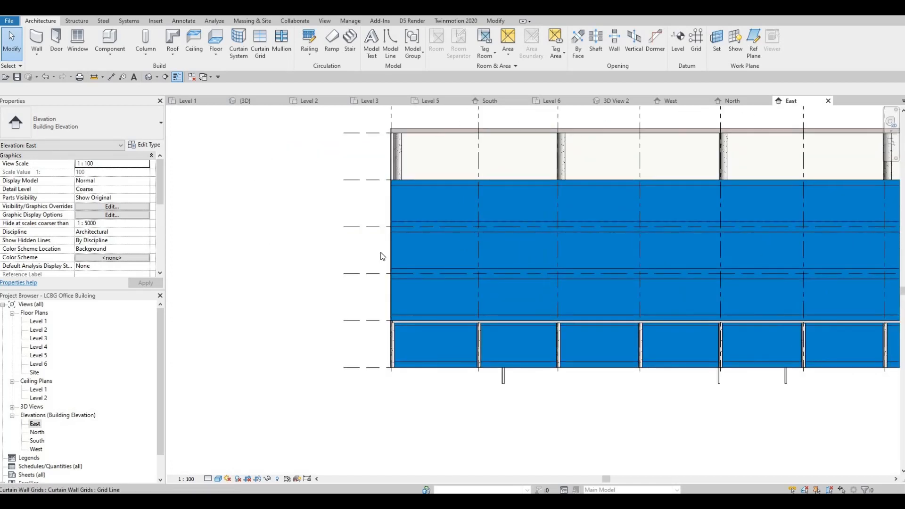
scroll(439, 253, "down", 3)
middle_click_drag(433, 216, 359, 227)
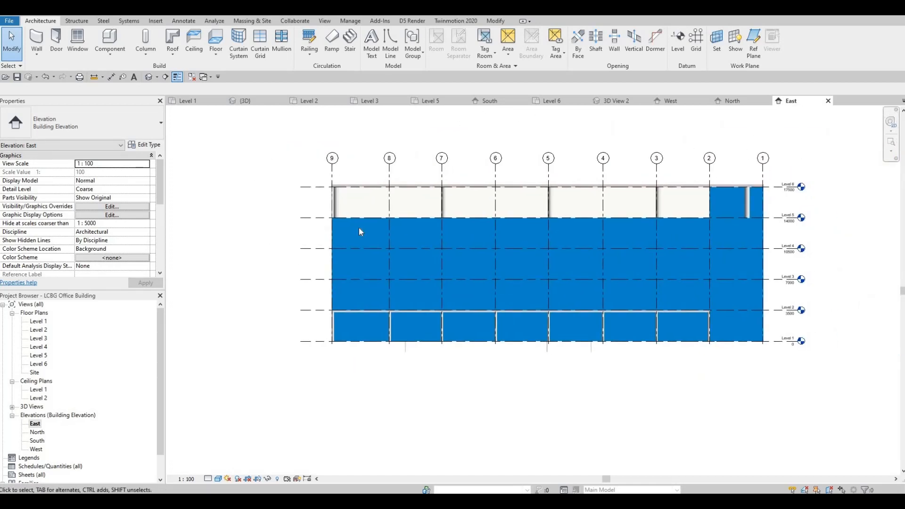
scroll(425, 210, "up", 1)
middle_click_drag(323, 200, 378, 195)
key("Escape")
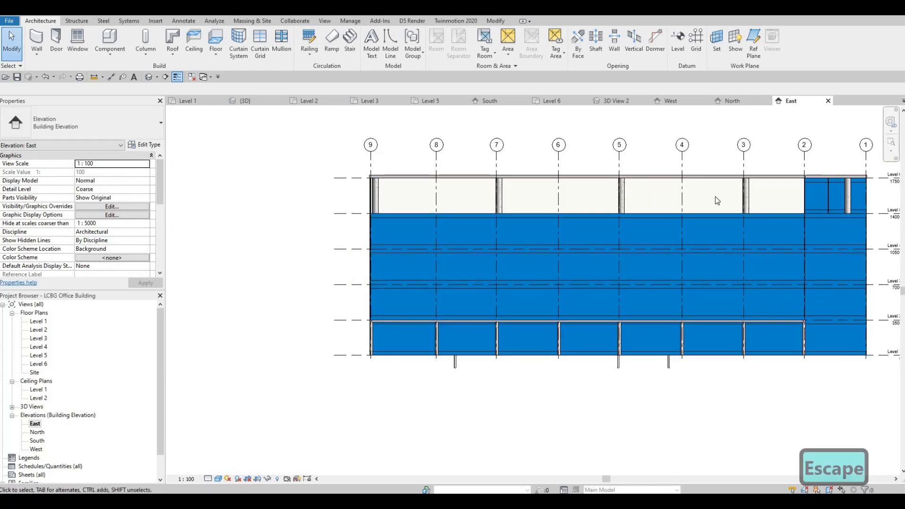
Step: In the 3D view, change the long solid exterior wall behind the Level 5 columns to the Curtain Wall type
left_click(149, 77)
middle_click_drag(495, 172, 595, 176, "shift")
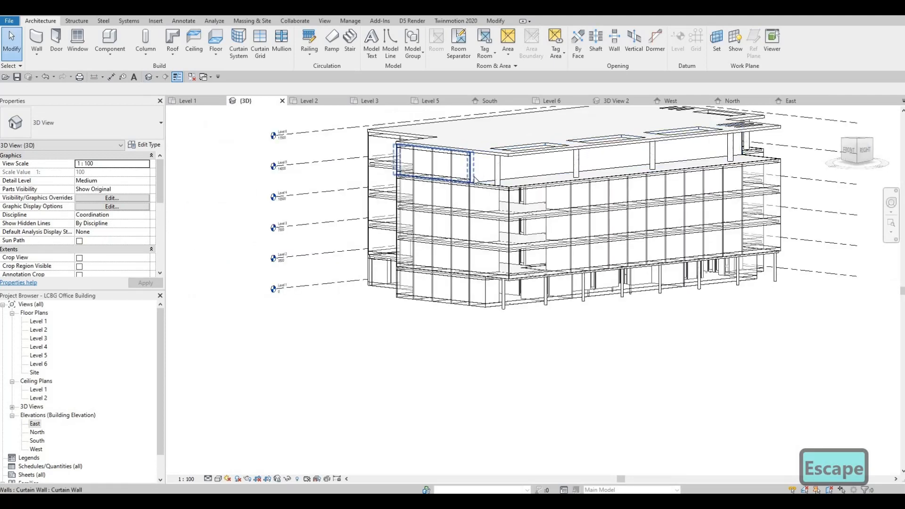
scroll(473, 180, "up", 1)
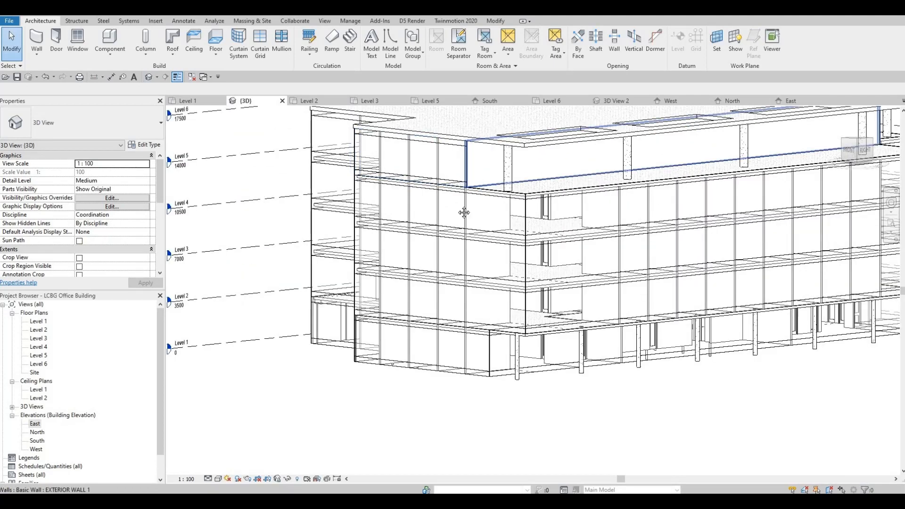
left_click(415, 190)
scroll(246, 116, "down", 3)
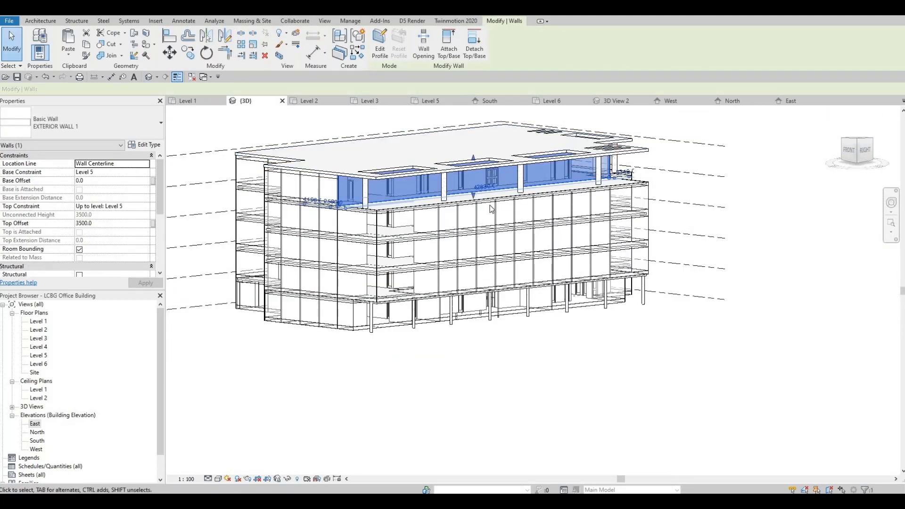
middle_click_drag(562, 247, 588, 240, "shift")
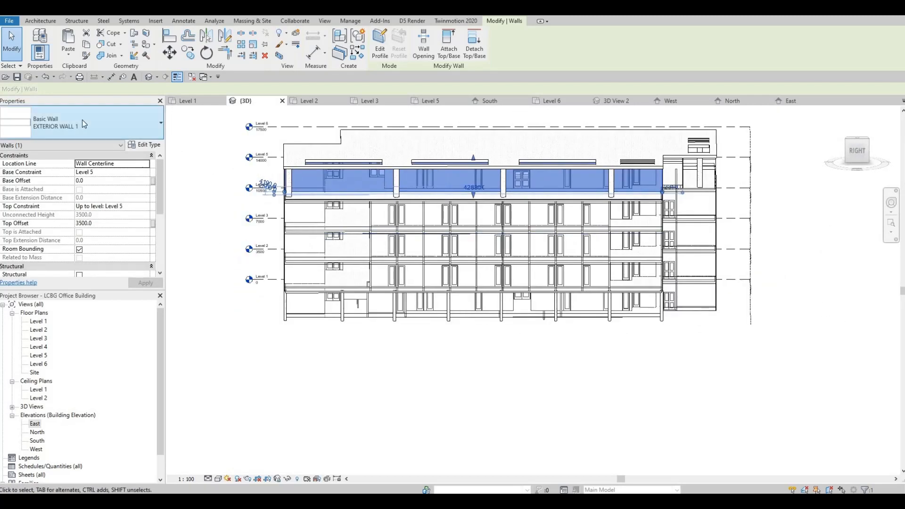
left_click(82, 120)
scroll(66, 210, "down", 5)
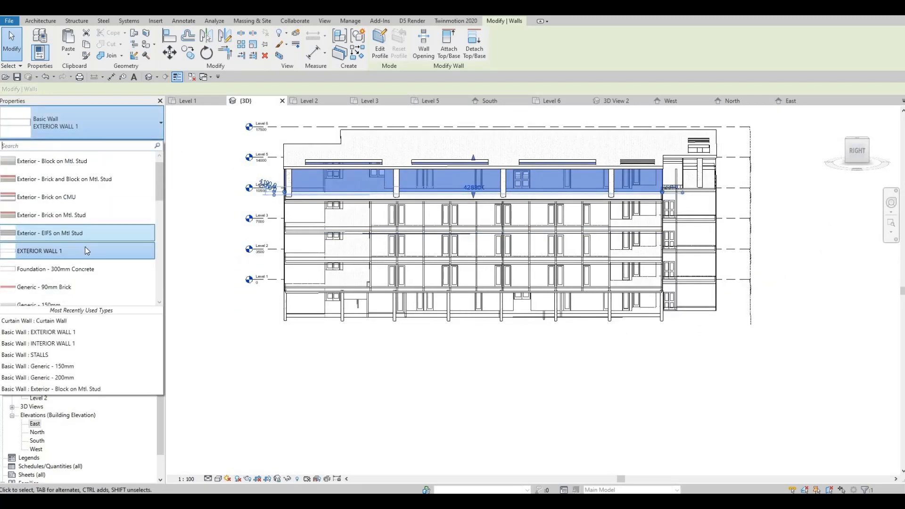
scroll(75, 248, "down", 3)
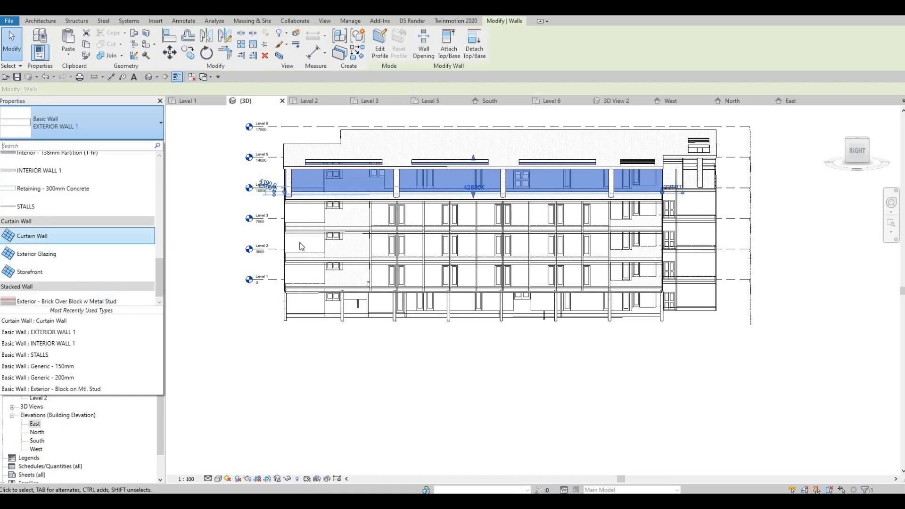
left_click(76, 235)
key("Escape")
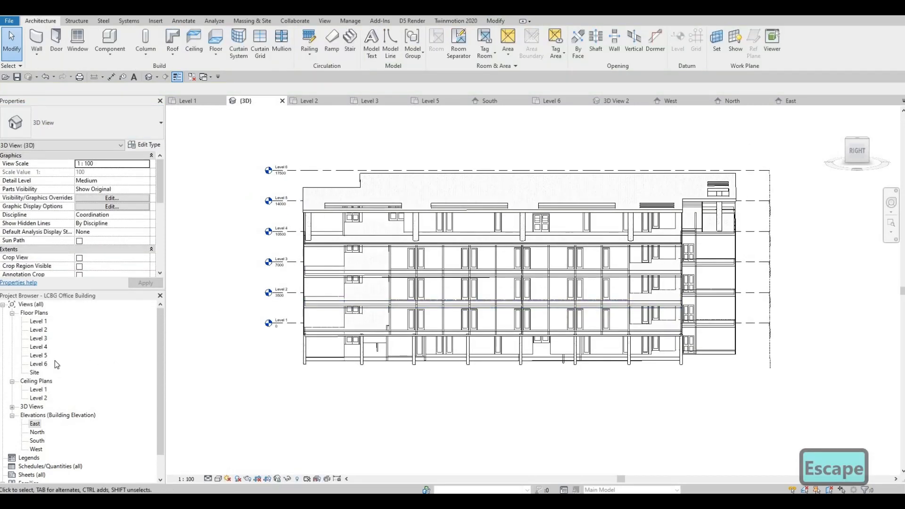
Step: In the Level 5 floor plan, extend the long east curtain wall's north end to meet the face of the north curtain wall
double_click(40, 356)
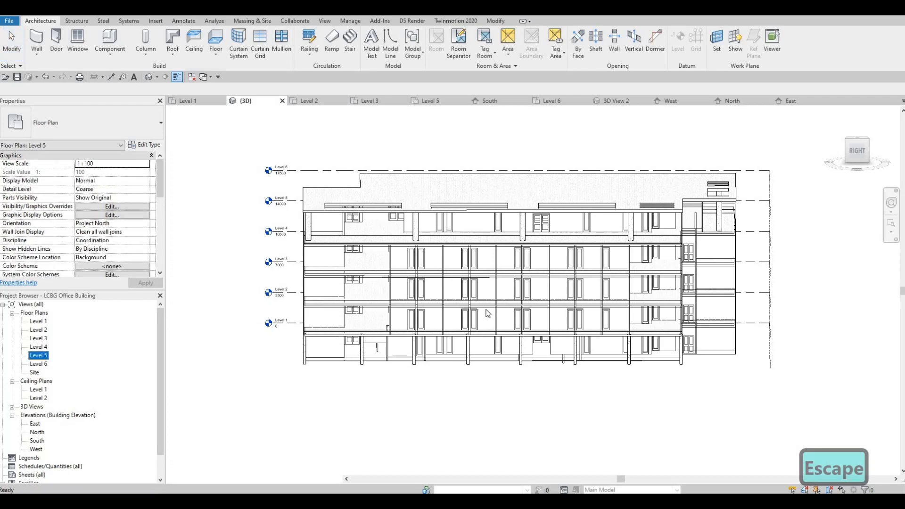
scroll(527, 306, "down", 3)
middle_click_drag(596, 399, 557, 231)
scroll(557, 231, "down", 1)
middle_click_drag(457, 415, 235, 113)
scroll(538, 182, "down", 2)
middle_click_drag(538, 182, 202, 176)
scroll(625, 279, "down", 1)
middle_click_drag(643, 330, 558, 206)
scroll(558, 206, "down", 1)
middle_click_drag(687, 172, 610, 153)
scroll(585, 130, "down", 1)
scroll(614, 134, "up", 2)
scroll(596, 154, "up", 5)
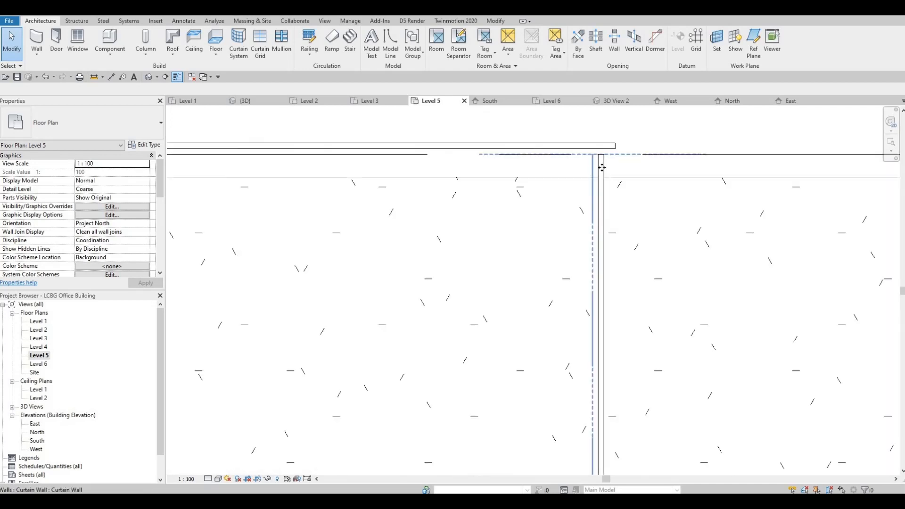
left_click(599, 166)
scroll(589, 158, "up", 1)
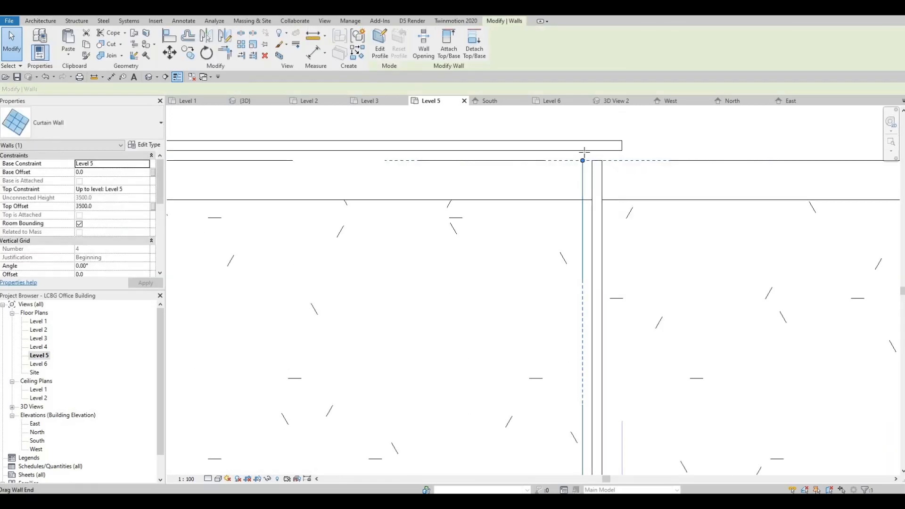
left_click(585, 150)
left_click(620, 147)
key("Escape")
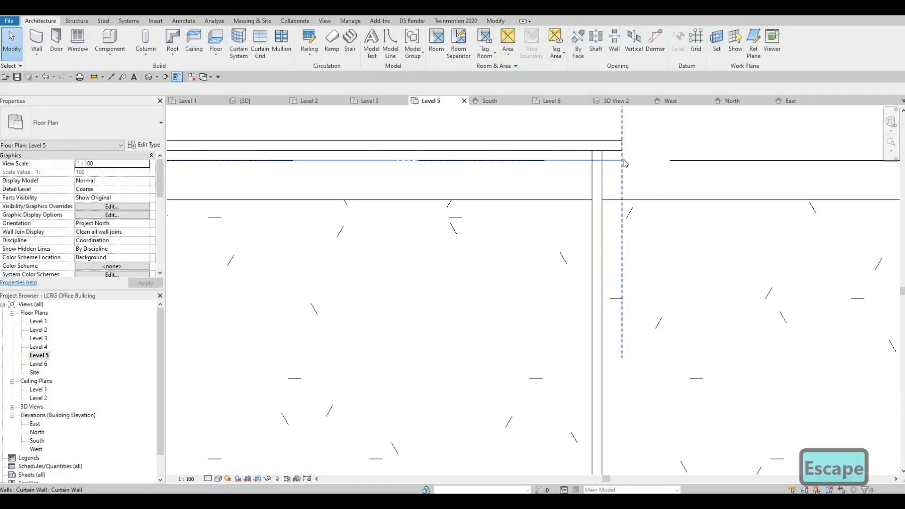
Step: Shorten the north curtain wall so its east end is flush with the long east curtain wall's outer face
left_click(607, 163)
left_click(605, 178)
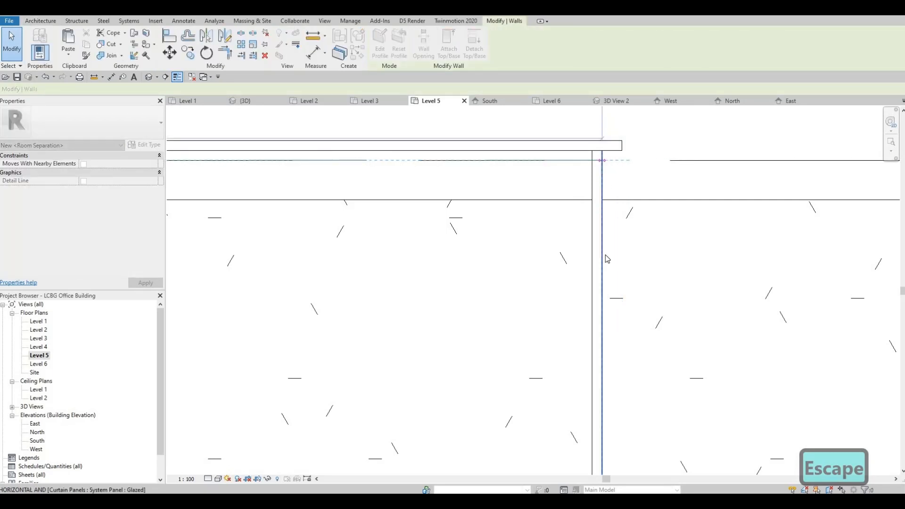
key("Escape")
Step: Shorten the south curtain wall on Level 5 so its end is flush with the long east curtain wall's outer face
scroll(582, 267, "down", 5)
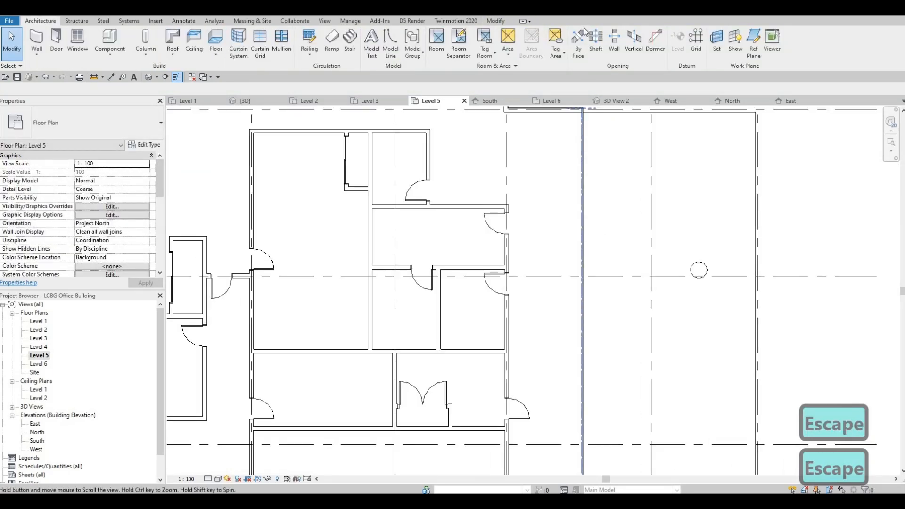
scroll(569, 302, "down", 1)
middle_click_drag(568, 377, 560, 34)
scroll(560, 38, "down", 1)
middle_click_drag(575, 292, 573, 63)
scroll(573, 61, "down", 2)
scroll(576, 284, "up", 3)
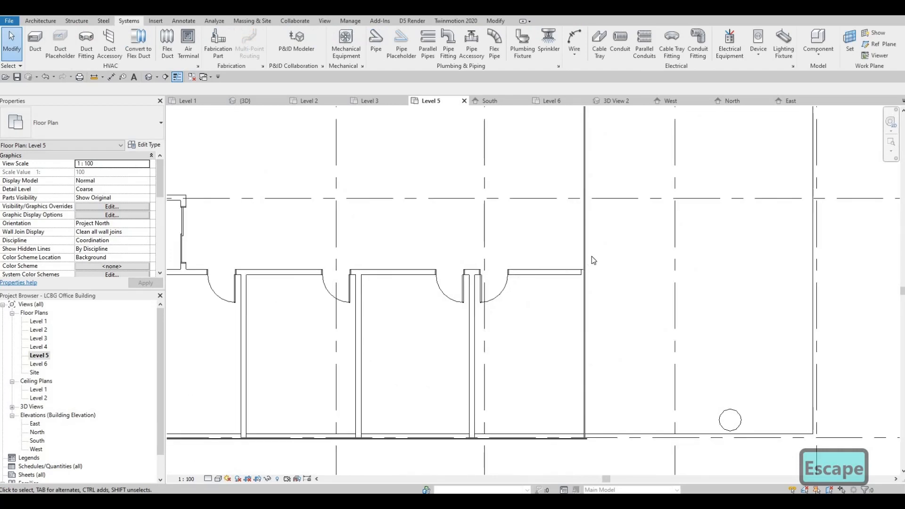
scroll(599, 283, "up", 4)
scroll(565, 325, "up", 1)
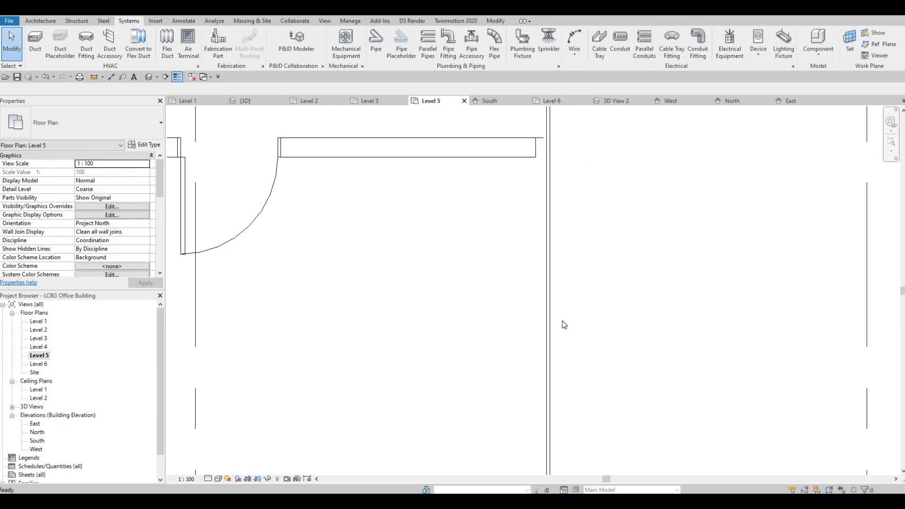
scroll(557, 344, "down", 3)
scroll(566, 363, "up", 3)
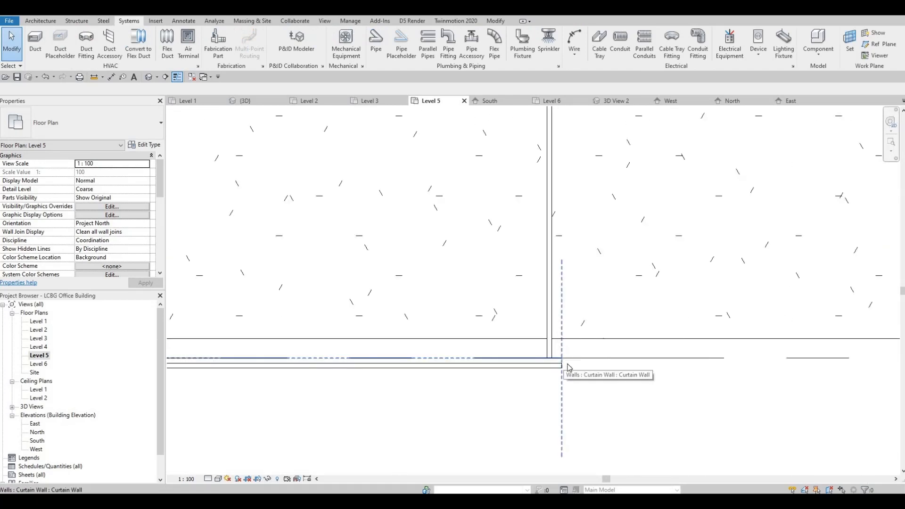
left_click(568, 368)
scroll(561, 367, "up", 2)
left_click_drag(542, 366, 537, 346)
key("Escape")
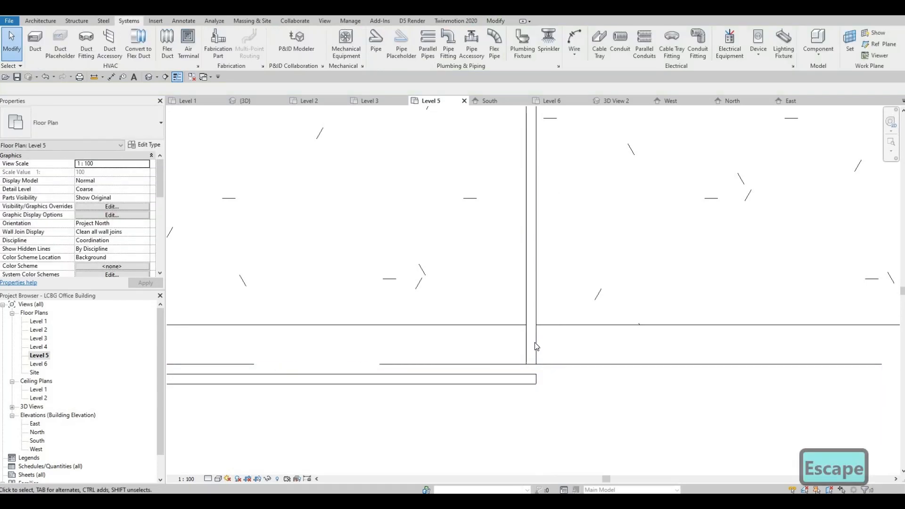
Step: Extend the long east curtain wall's south end to meet the face of the south curtain wall
left_click(535, 350)
key("Escape")
left_click(518, 366)
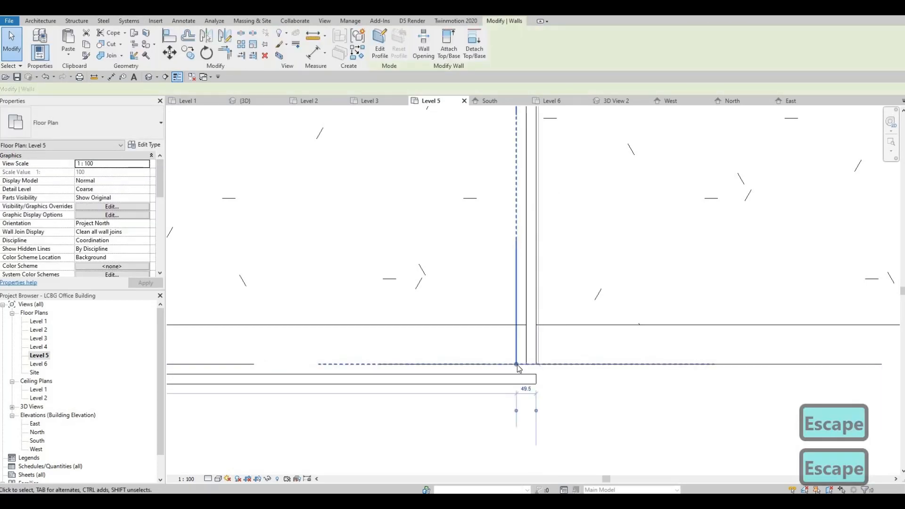
left_click_drag(517, 365, 538, 374)
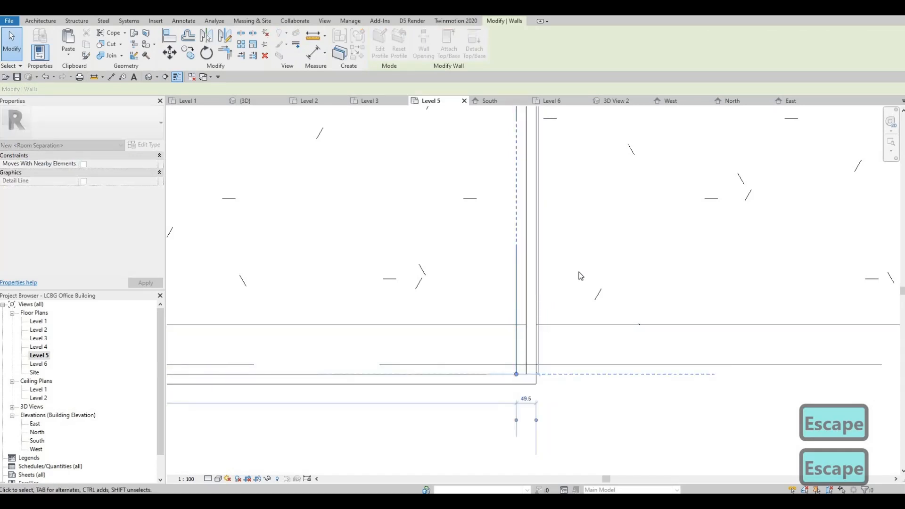
key("Escape")
Step: Open the default 3D view to check the model and return to the East elevation
scroll(582, 293, "down", 8)
middle_click_drag(517, 267, 385, 398)
scroll(385, 396, "down", 5)
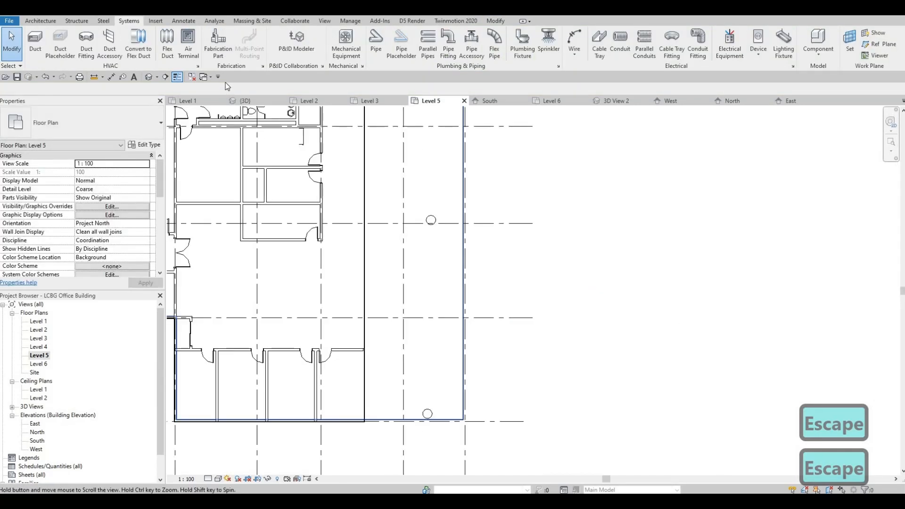
left_click(157, 78)
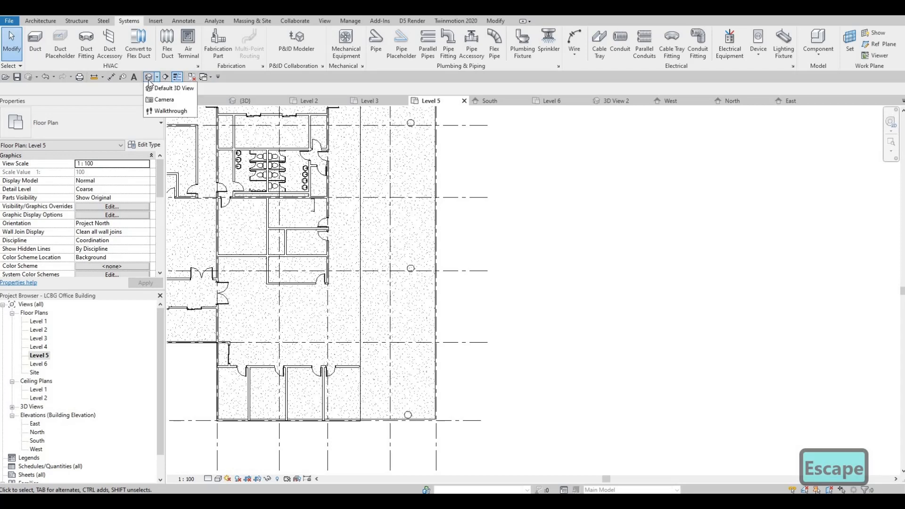
left_click(173, 88)
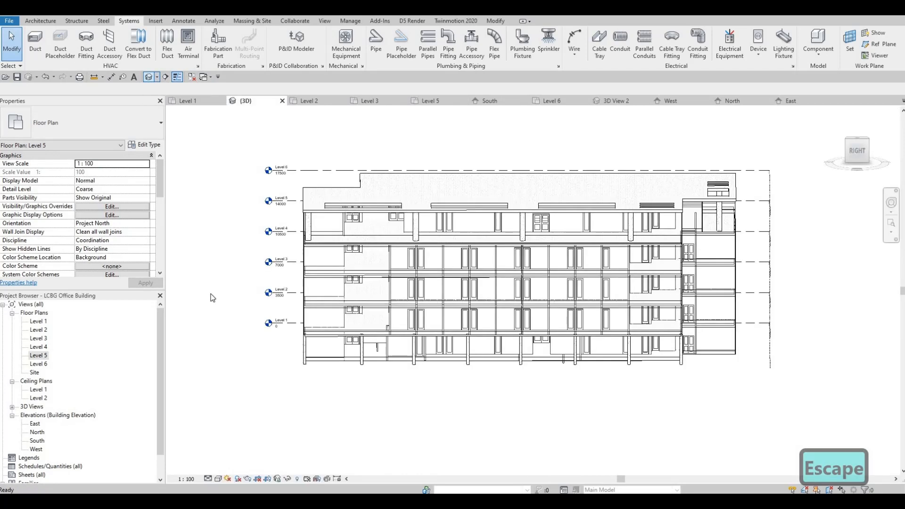
double_click(35, 424)
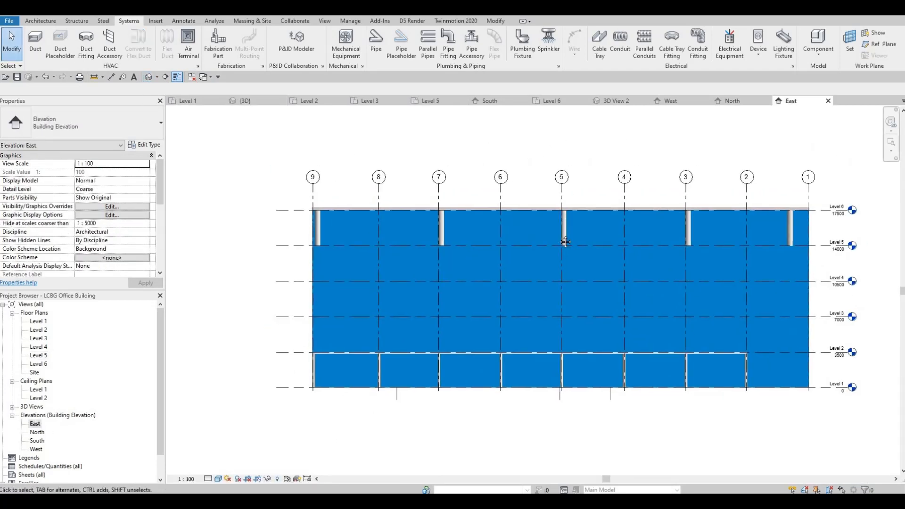
Step: Place two horizontal curtain grid lines across all segments of the long Level 5 curtain wall in the East elevation
scroll(598, 272, "up", 2)
middle_click_drag(597, 272, 571, 311)
key("Escape")
middle_click_drag(550, 272, 502, 283)
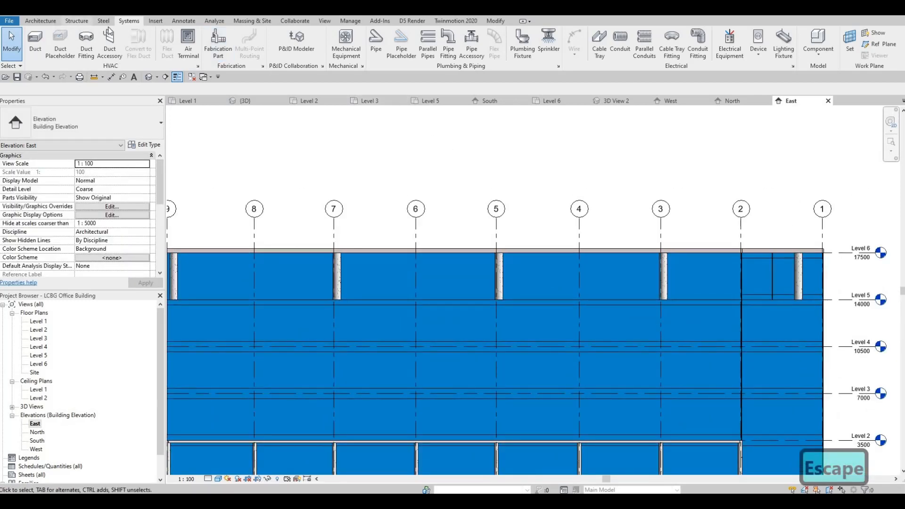
left_click(51, 21)
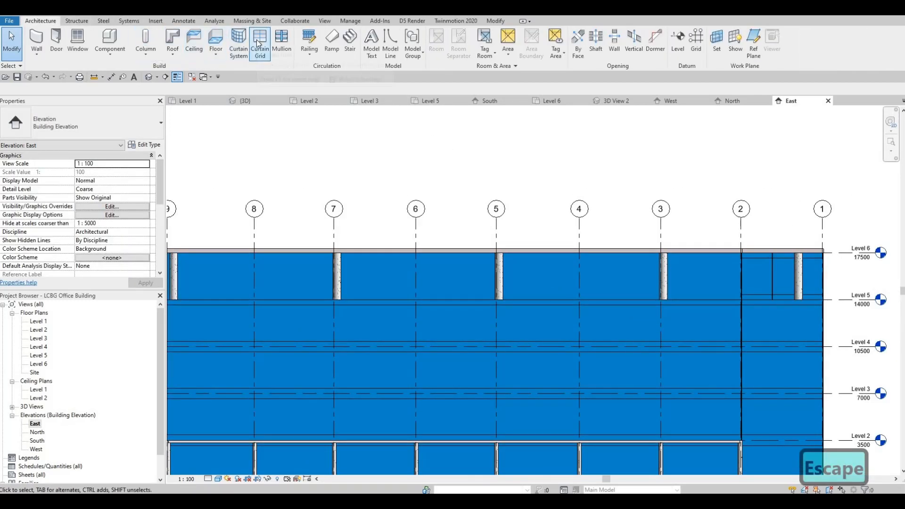
left_click(258, 43)
scroll(707, 230, "up", 4)
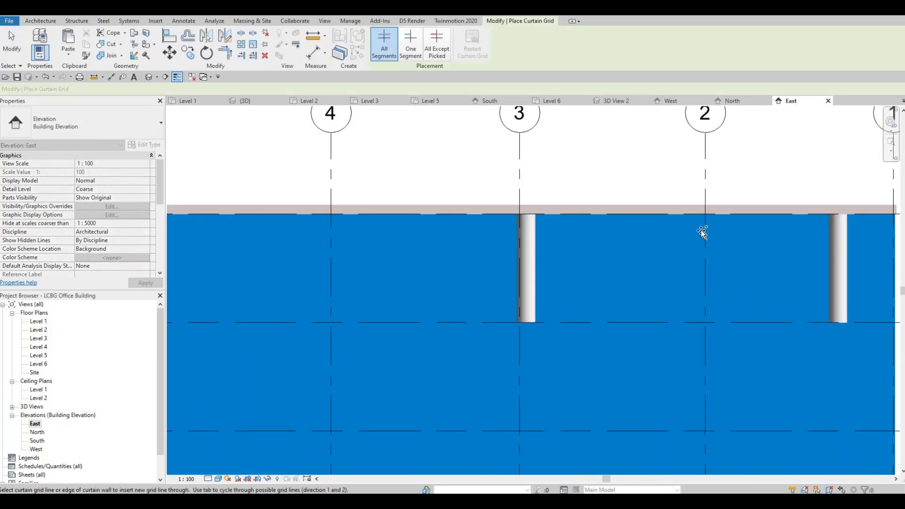
scroll(706, 230, "up", 3)
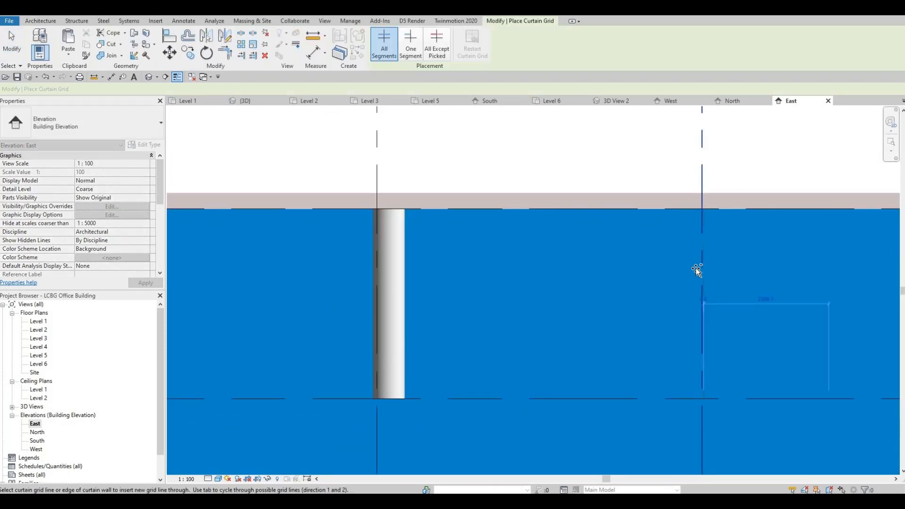
left_click(709, 303)
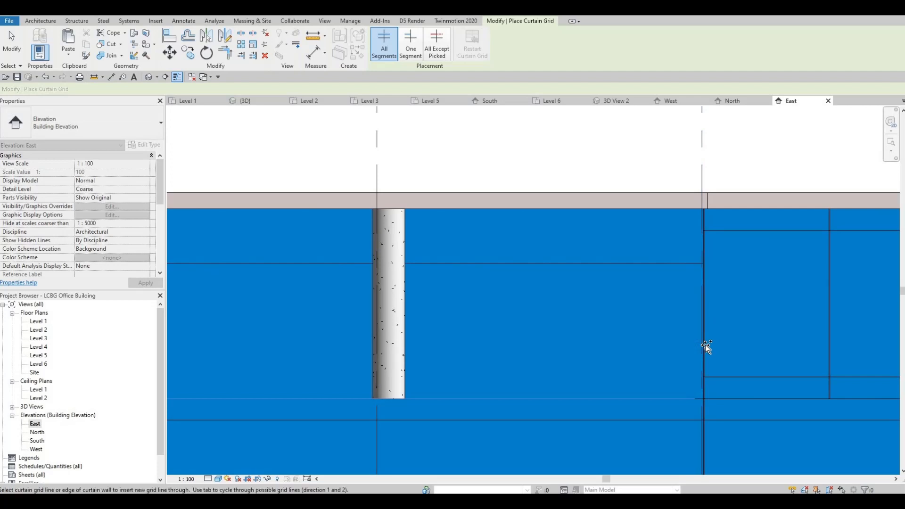
left_click(701, 347)
key("Escape")
key("Escape")
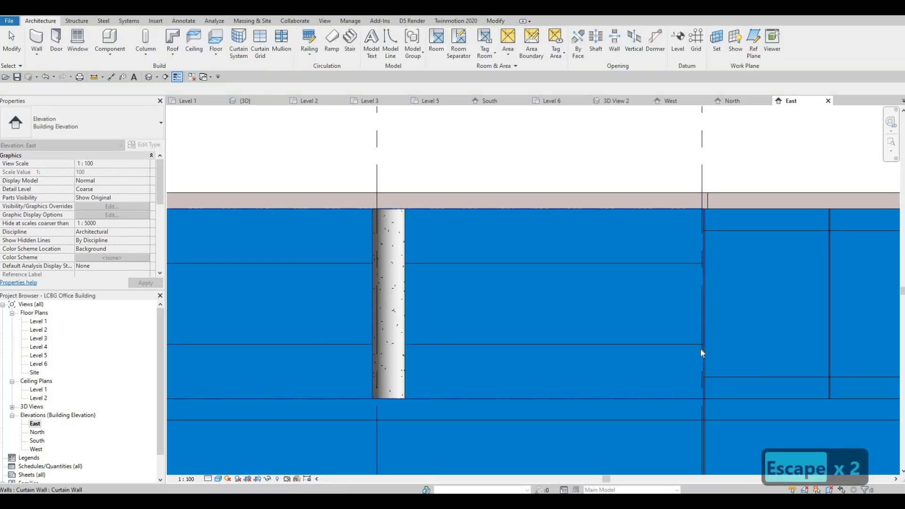
Step: Align both new horizontal grid lines with the matching upper and lower grid lines of the adjacent curtain wall between grids 1 and 2
key("a")
key("l")
left_click(744, 376)
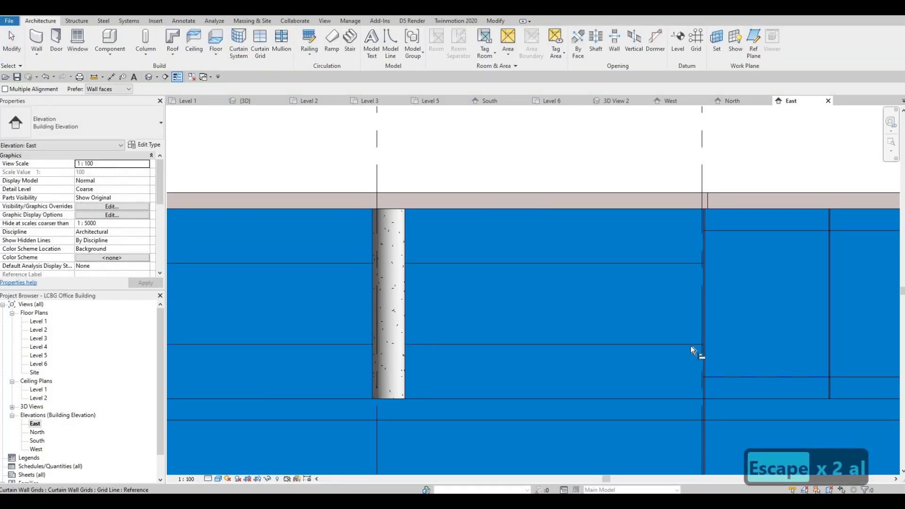
left_click(723, 230)
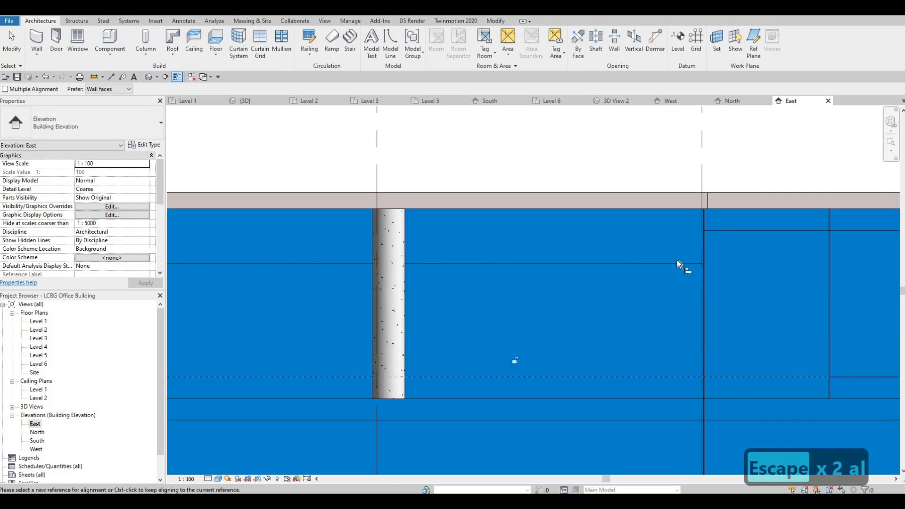
scroll(640, 291, "down", 4)
key("Escape")
key("Escape")
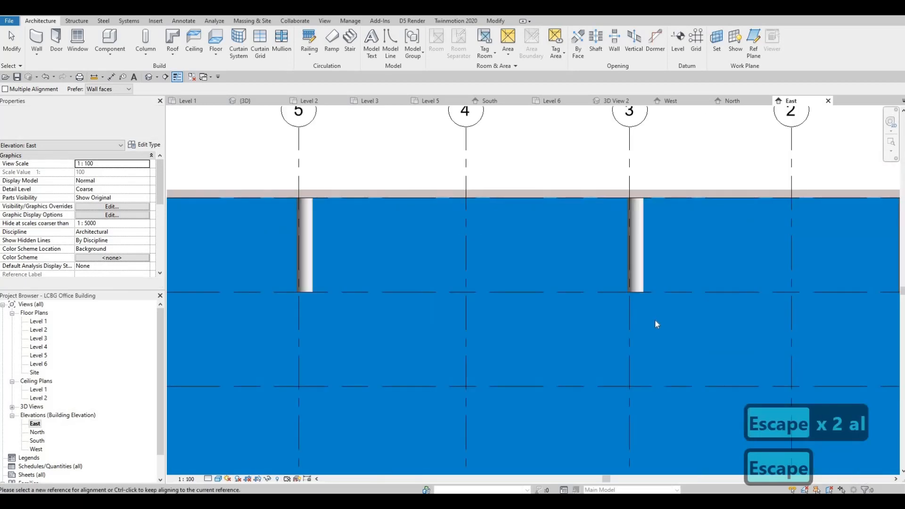
Step: Examine the divided curtain walls across the whole East elevation and from several sides in the default 3D view
scroll(641, 295, "down", 2)
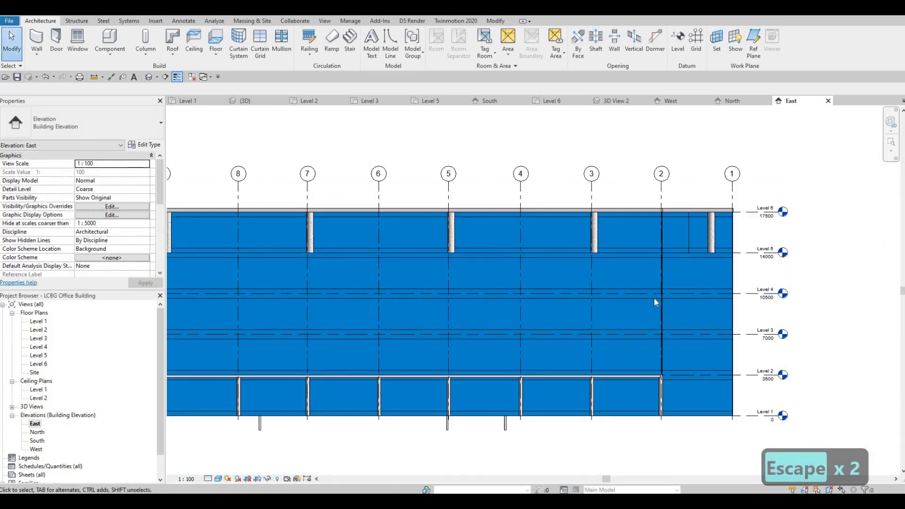
scroll(654, 298, "down", 2)
key("Escape")
middle_click_drag(537, 278, 469, 273)
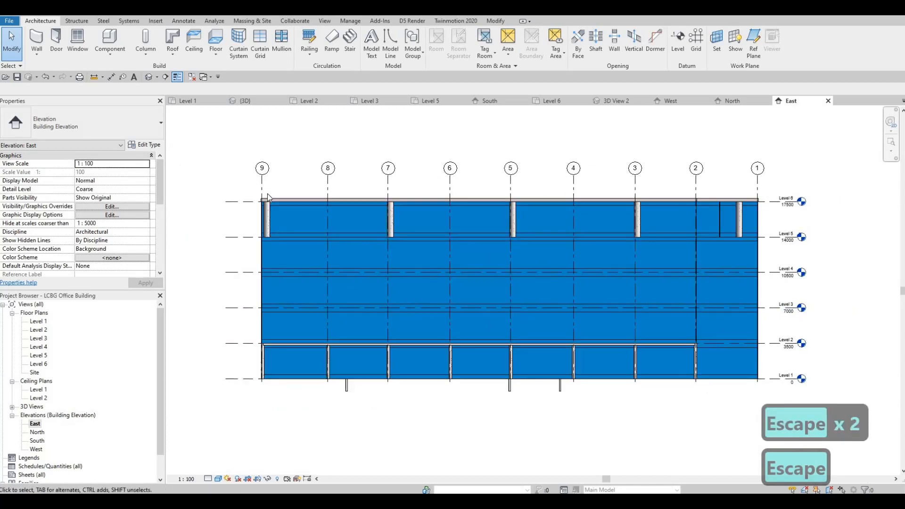
left_click(150, 77)
middle_click_drag(510, 325, 306, 325, "shift")
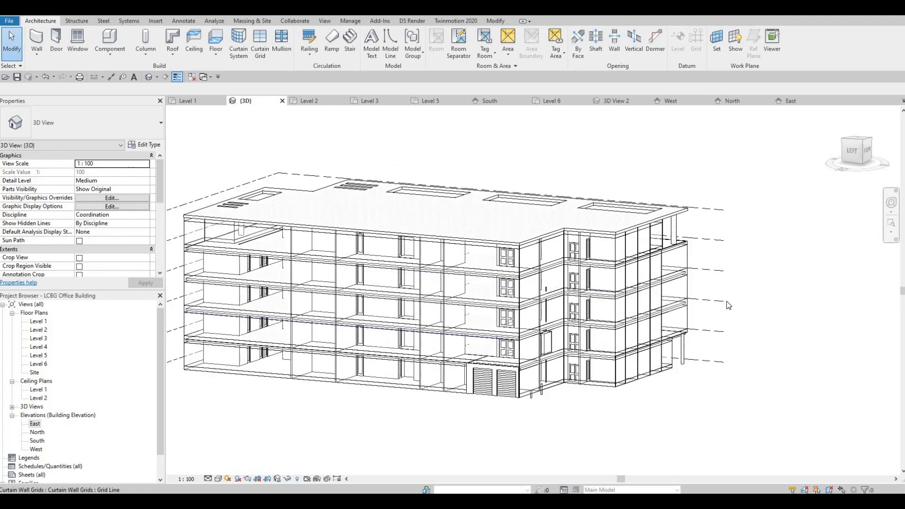
middle_click_drag(729, 305, 430, 288, "shift")
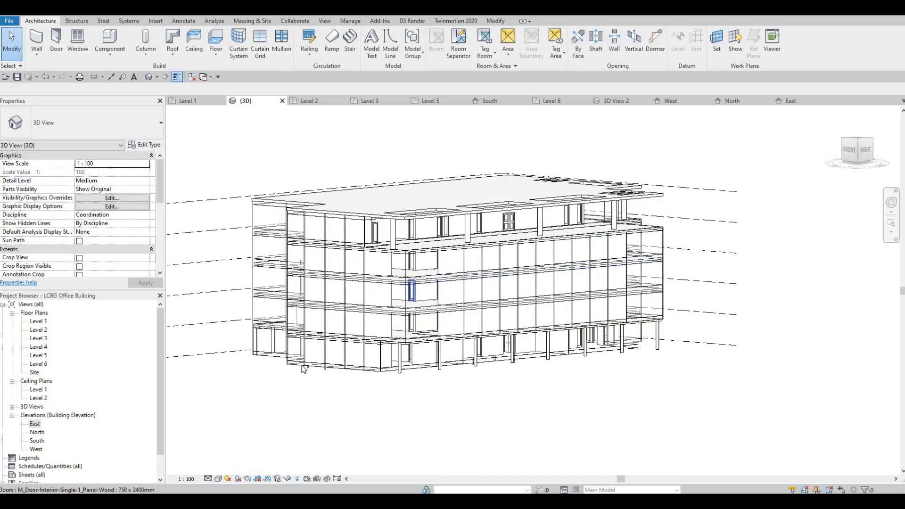
middle_click_drag(413, 290, 338, 302, "shift")
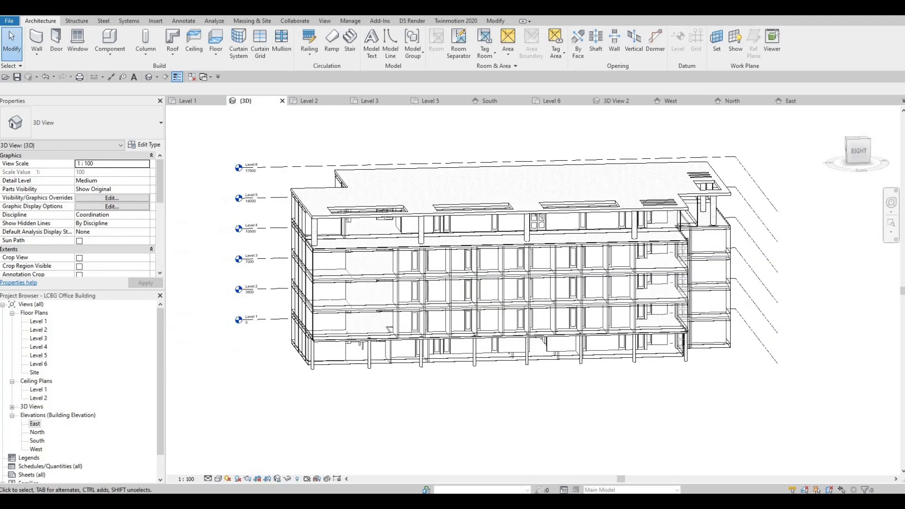
Step: Set the 3D view's visual style to Shaded
left_click(218, 481)
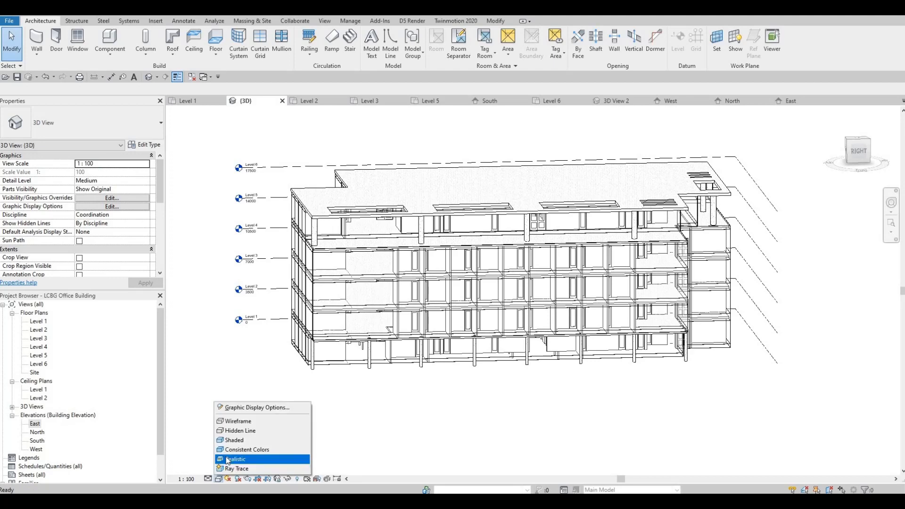
left_click(283, 441)
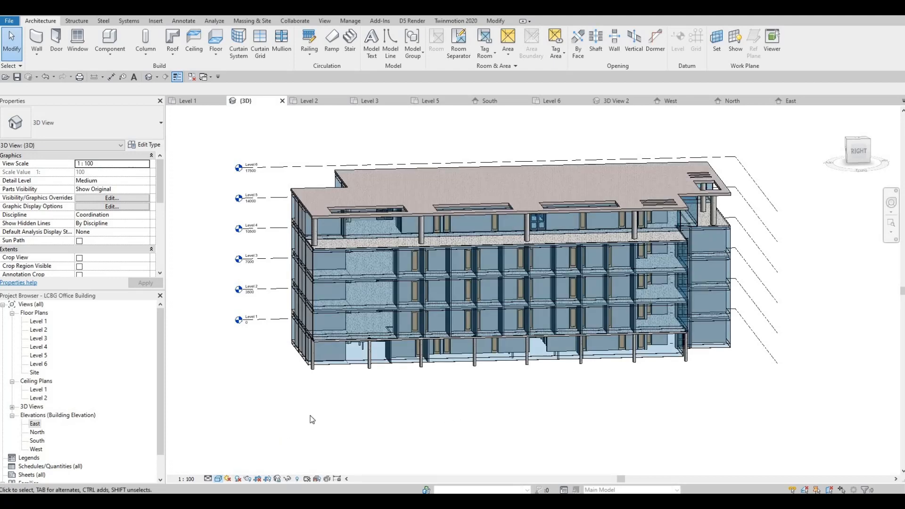
middle_click_drag(481, 416, 396, 412, "shift")
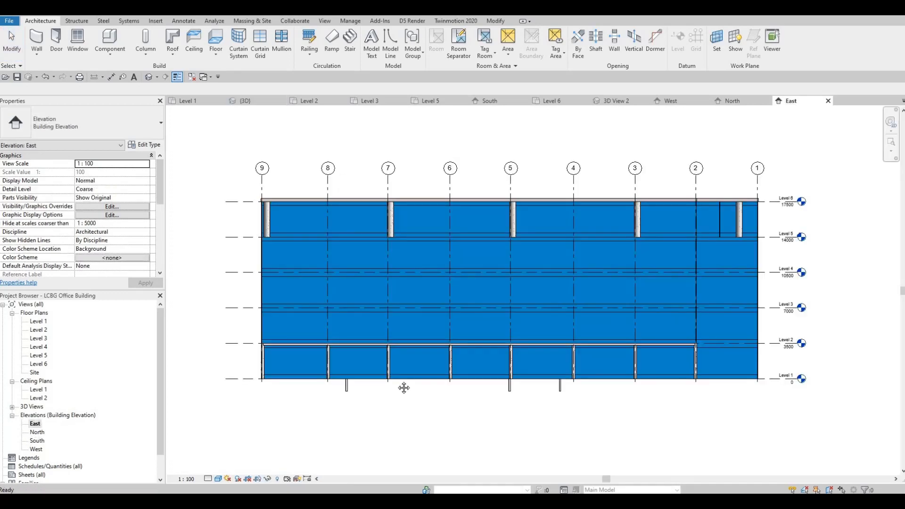
Step: Try the Consistent Colors visual style in the East elevation and switch back to Shaded
middle_click_drag(622, 269, 485, 339)
scroll(486, 338, "up", 1)
scroll(660, 254, "up", 1)
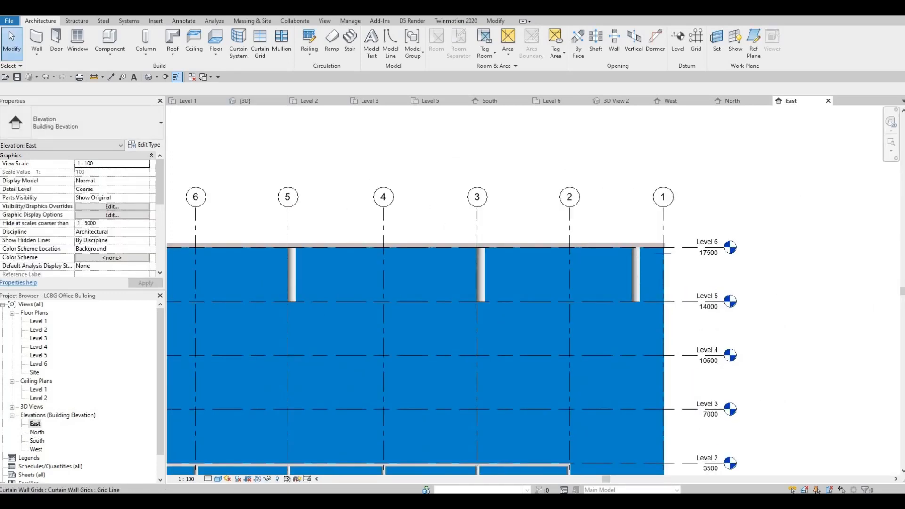
left_click(218, 479)
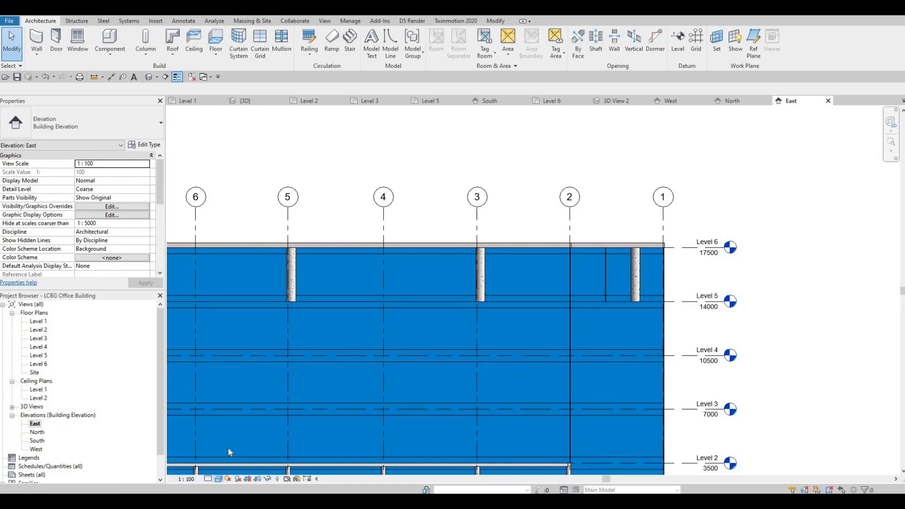
left_click(230, 451)
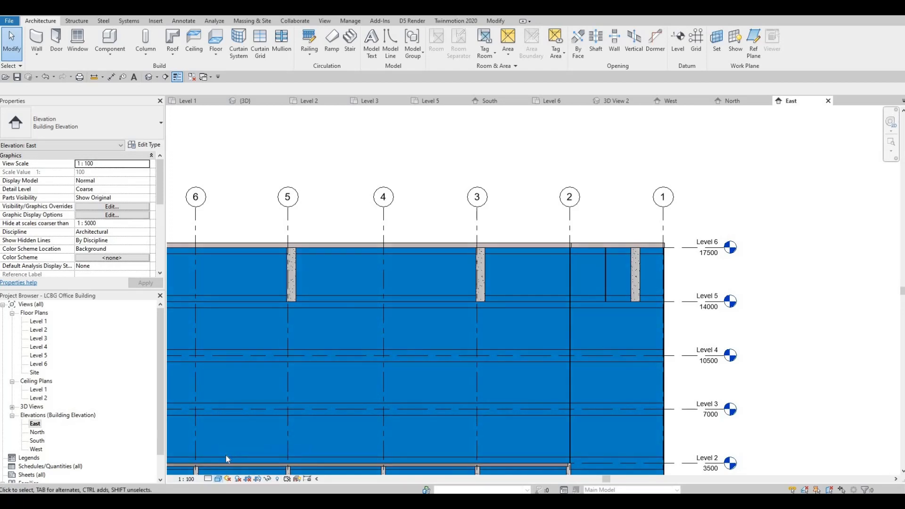
left_click(219, 479)
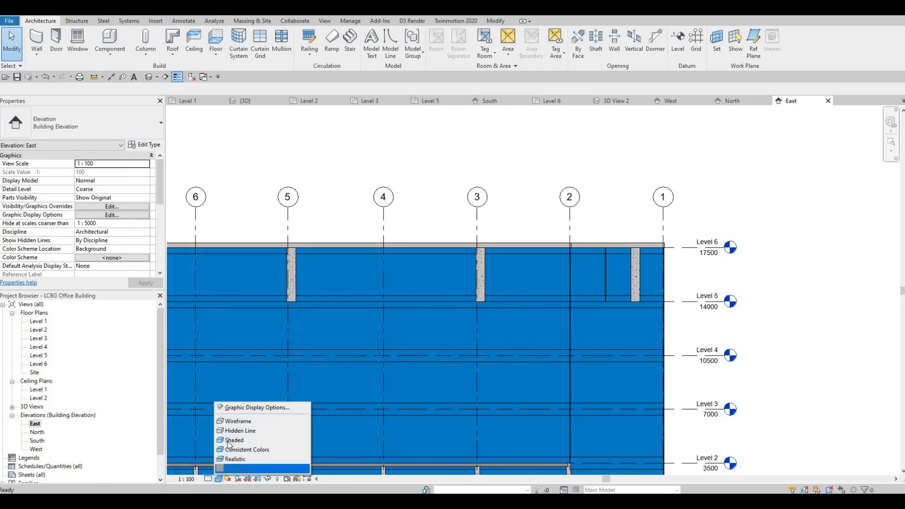
left_click(265, 437)
key("Escape")
key("Escape")
key("Escape")
scroll(627, 264, "up", 2)
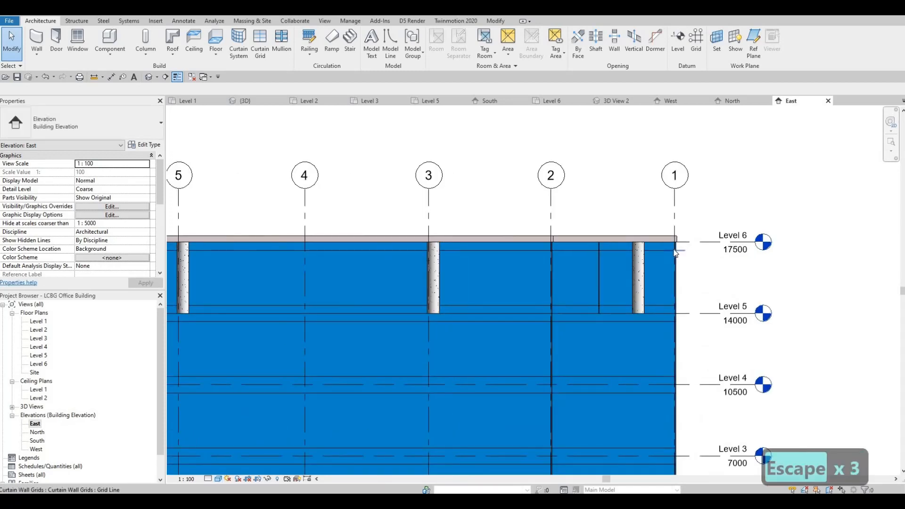
key("Tab")
key("Tab")
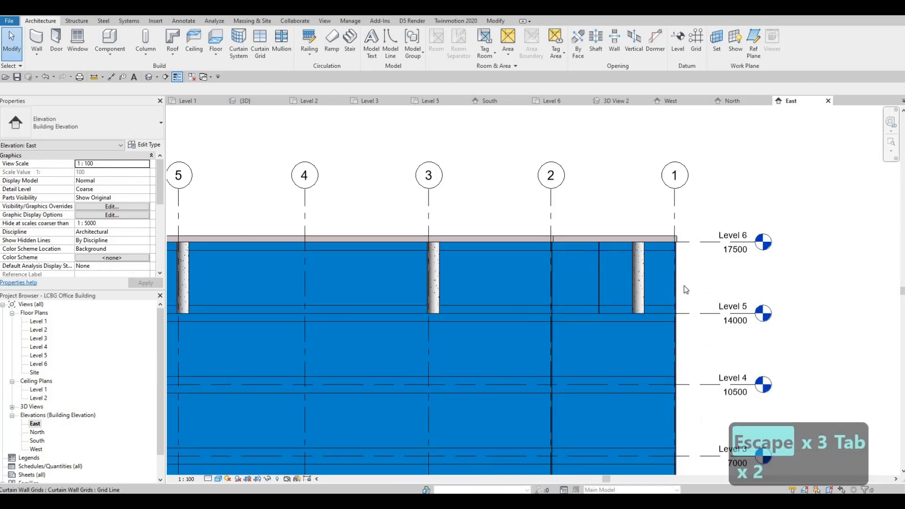
middle_click_drag(379, 280, 733, 264)
scroll(734, 264, "down", 4)
middle_click_drag(464, 276, 604, 272)
key("Escape")
scroll(470, 241, "up", 3)
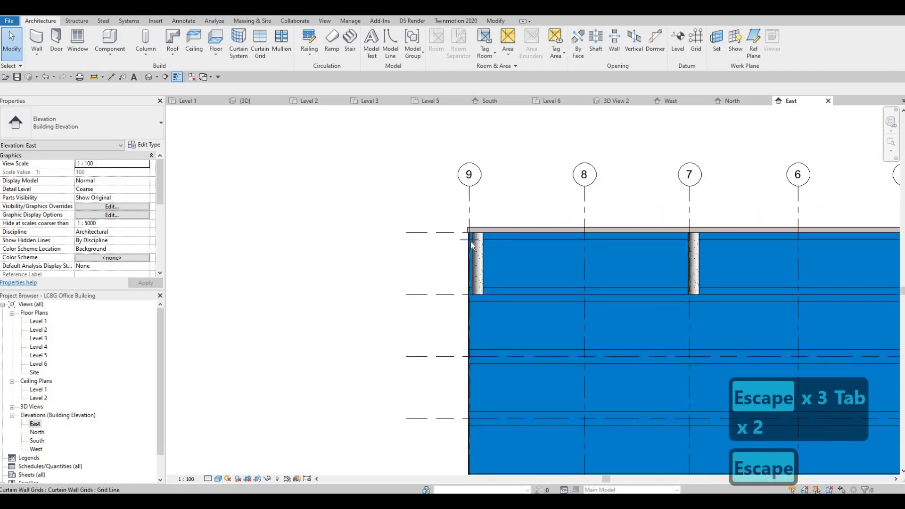
key("Tab")
key("Tab")
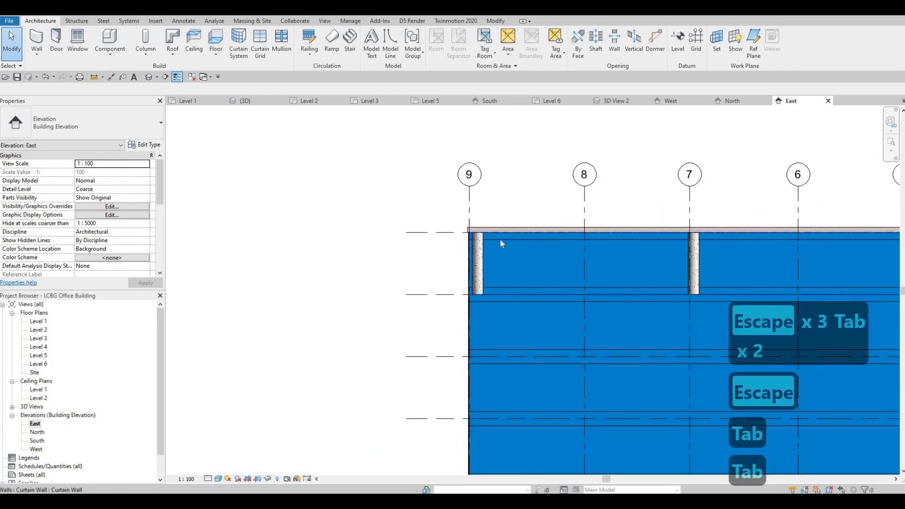
left_click(542, 285)
middle_click_drag(502, 296, 454, 296)
scroll(418, 306, "down", 2)
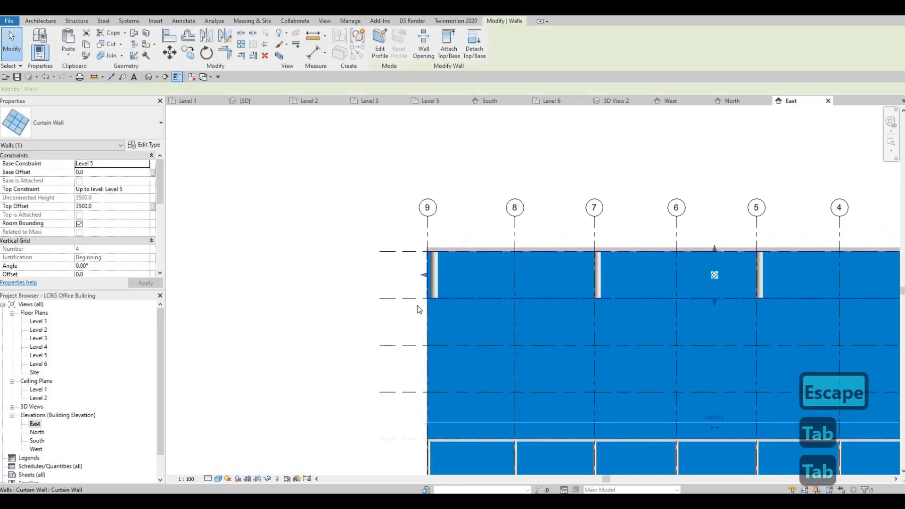
key("Escape")
key("Escape")
Step: Select the 400 mm high curtain panel just below Level 5 in the East elevation and duplicate its Glazed type as Glazed 2
scroll(420, 309, "up", 2)
key("Tab")
key("Tab")
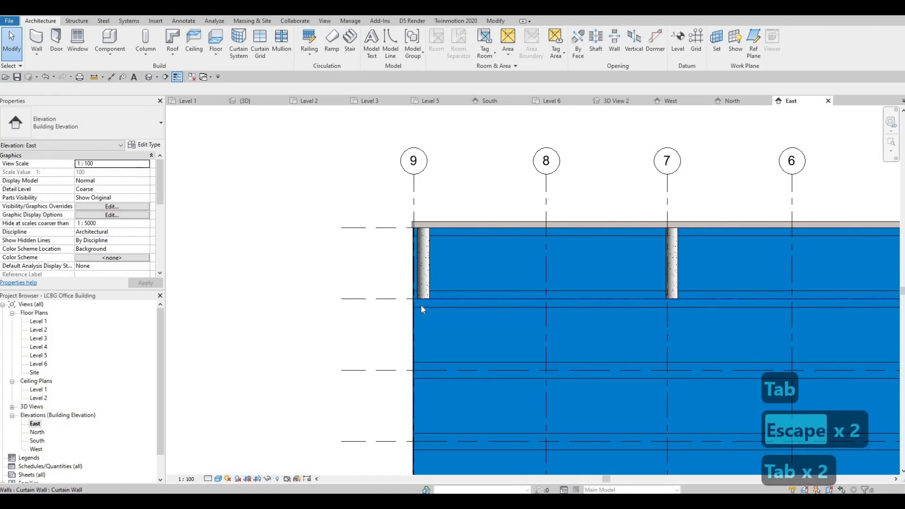
key("Tab")
key("Tab")
key("Tab")
key("Tab")
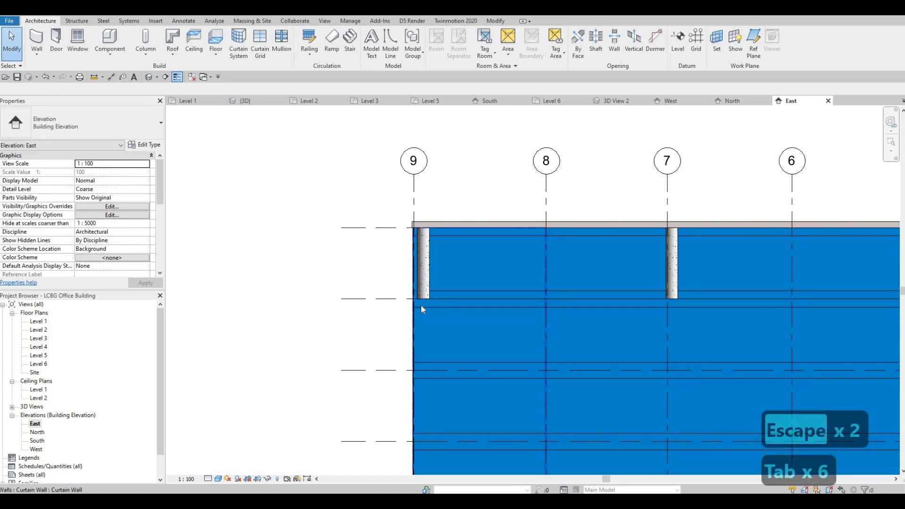
key("Tab")
key("Tab")
key("Tab")
key("Tab")
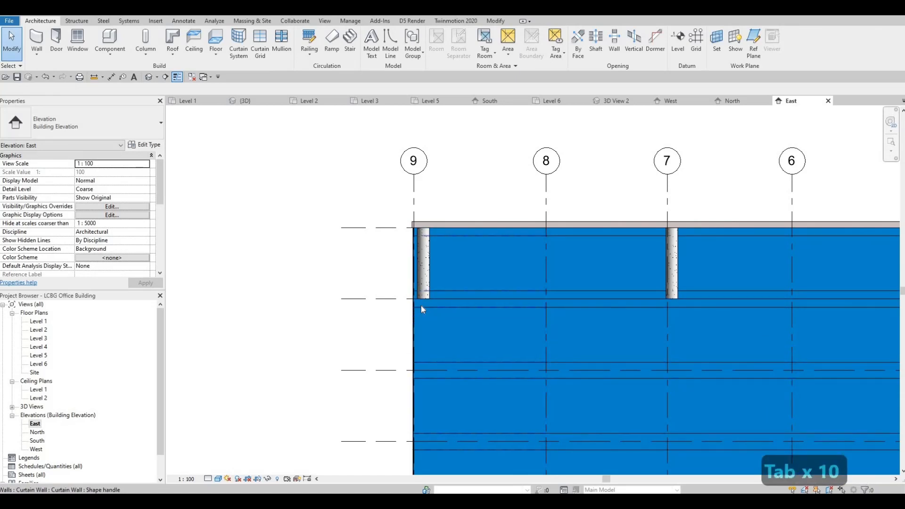
key("Tab")
scroll(421, 309, "up", 2)
key("Tab")
key("Tab")
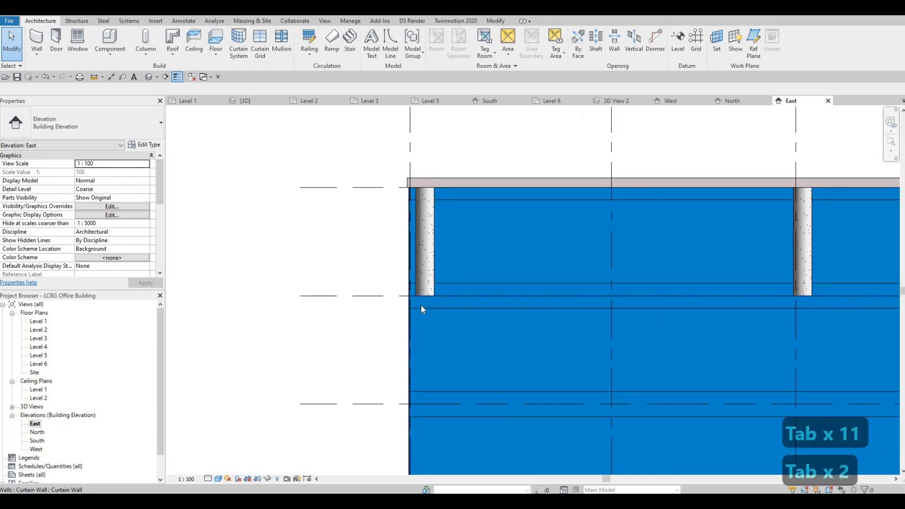
key("Tab")
key("Tab")
left_click(421, 306)
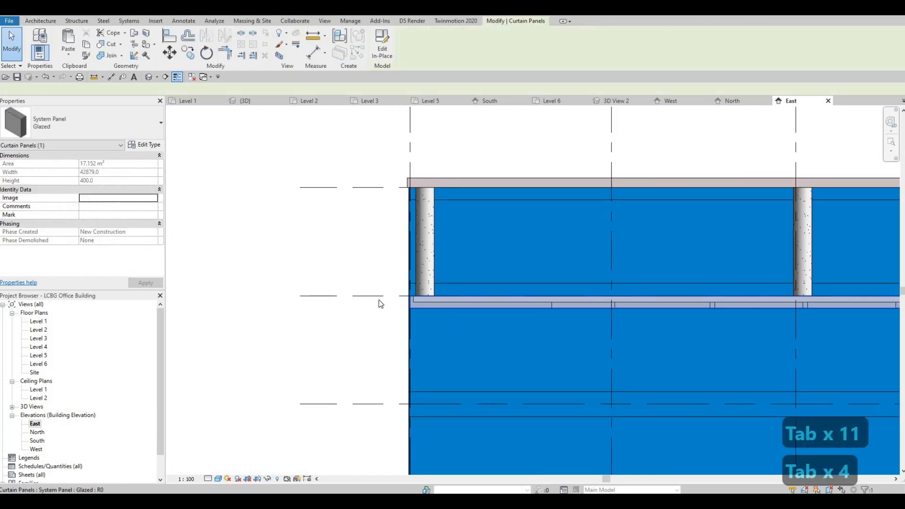
scroll(358, 297, "down", 3)
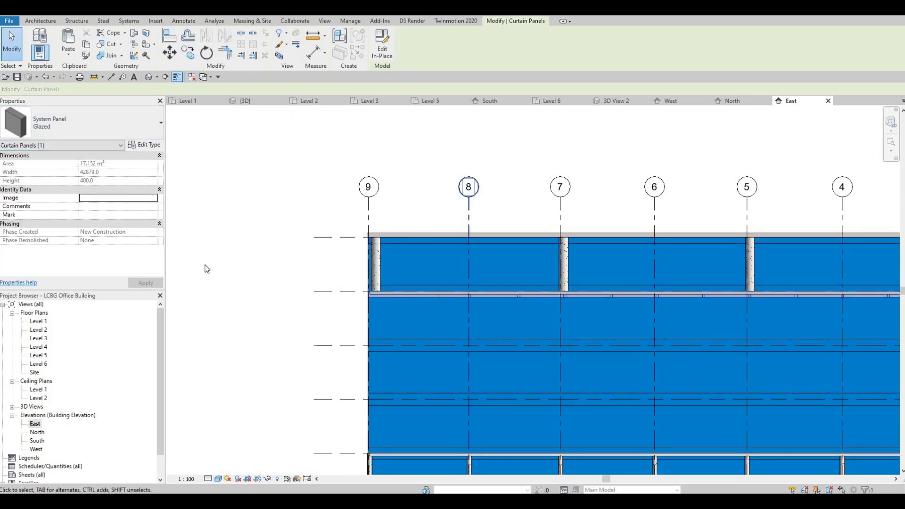
left_click(128, 131)
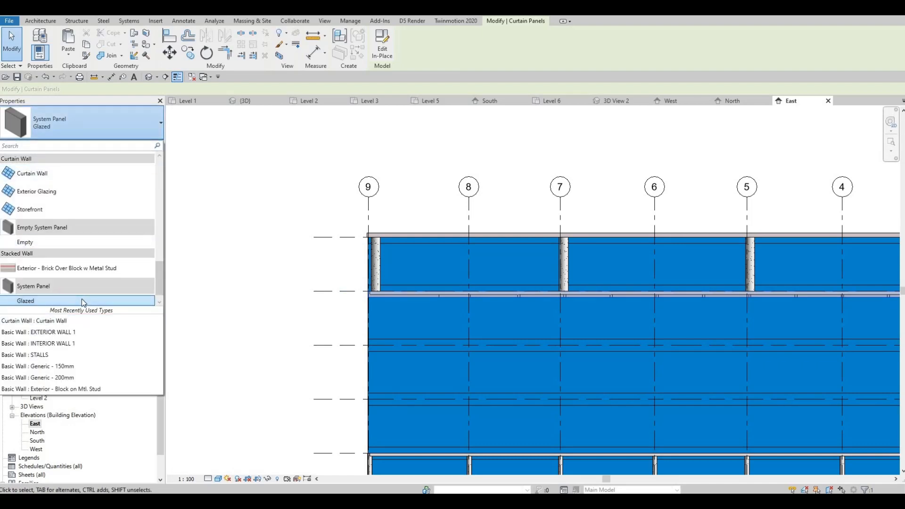
key("Escape")
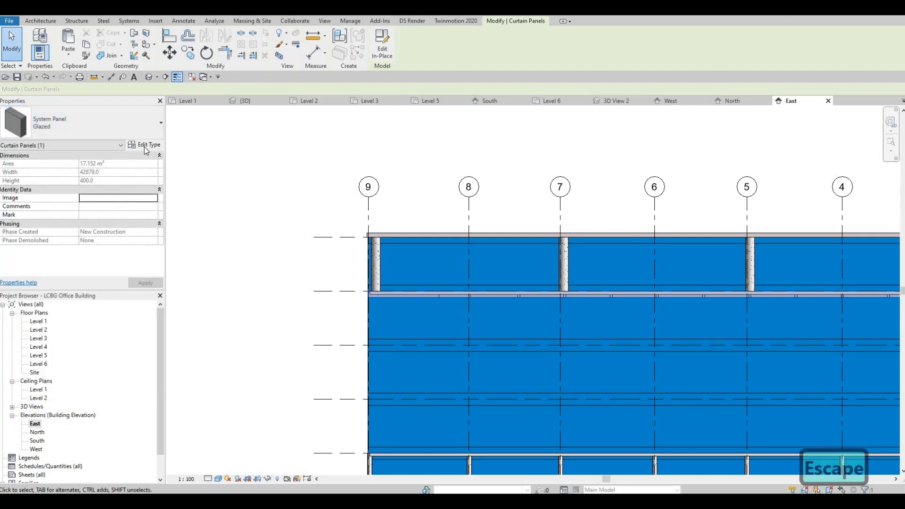
left_click(144, 146)
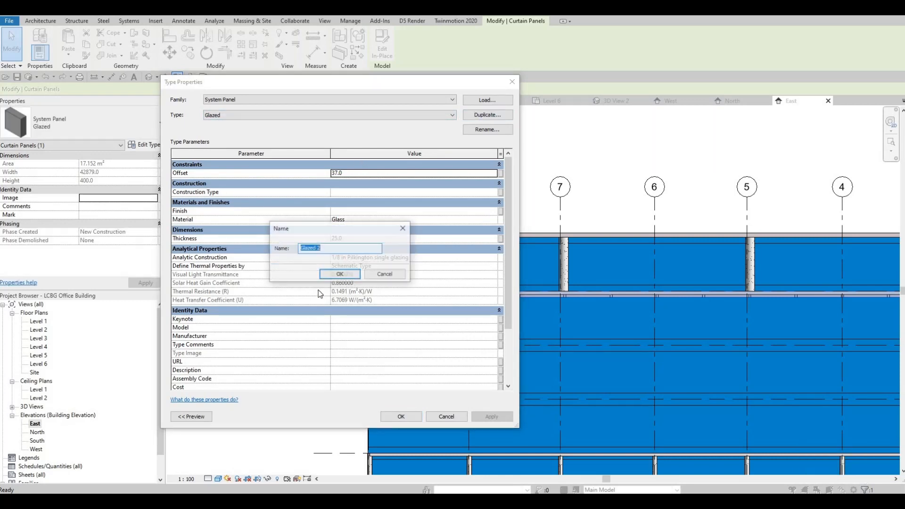
left_click(340, 275)
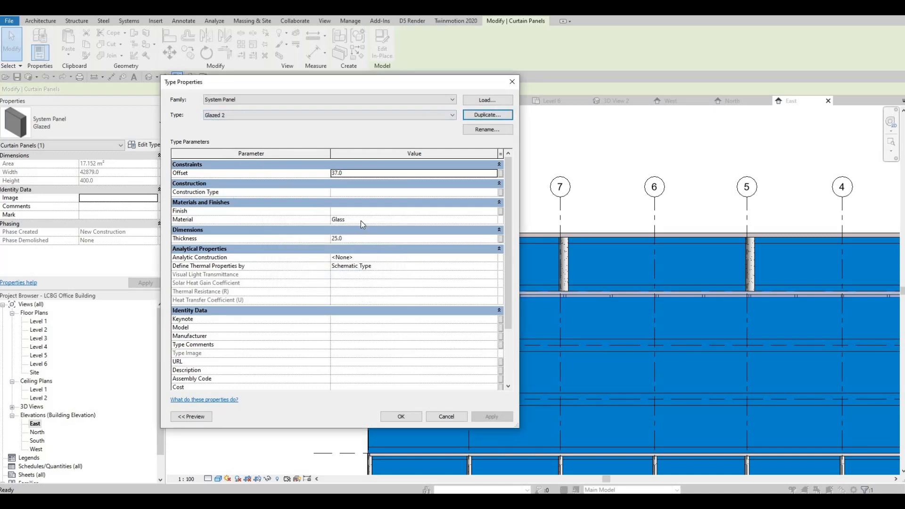
Step: Open the material choices for the Glazed 2 panel type and add Glass, Cast, Gray from the AEC Materials glass library
left_click(491, 221)
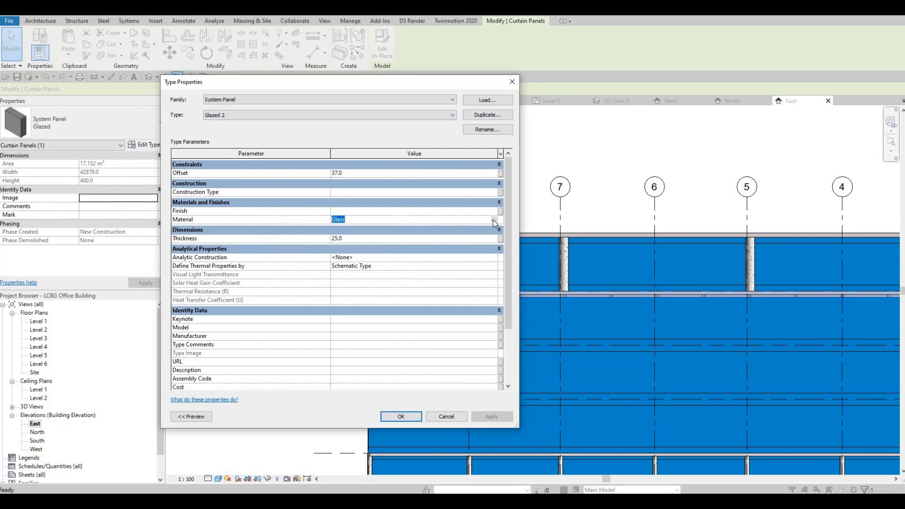
left_click(494, 220)
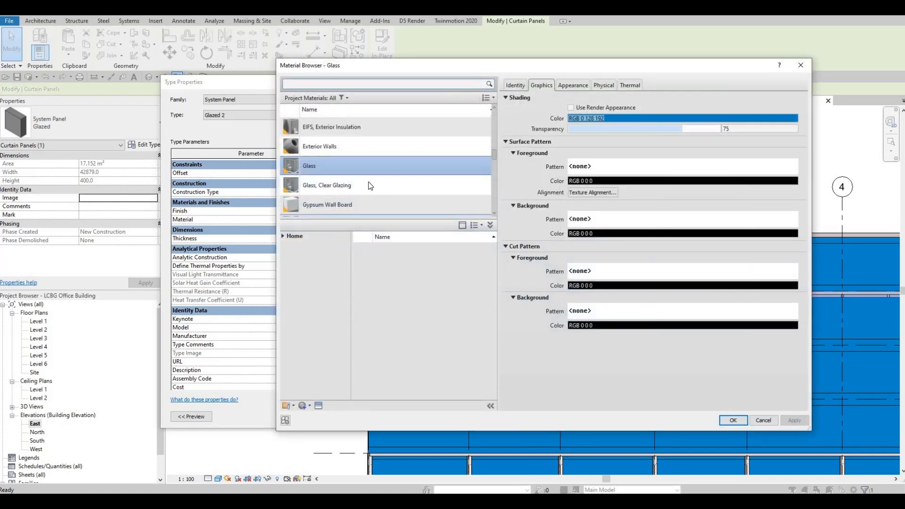
scroll(321, 155, "down", 1)
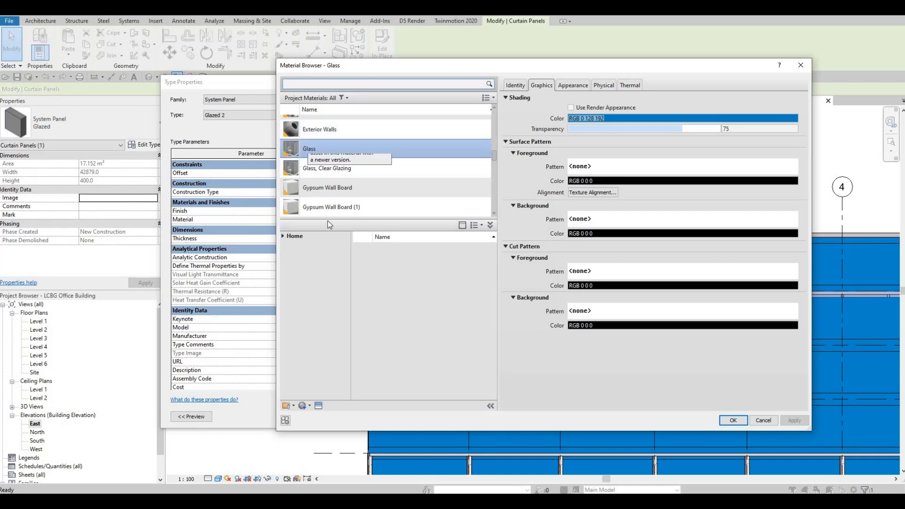
left_click(291, 254)
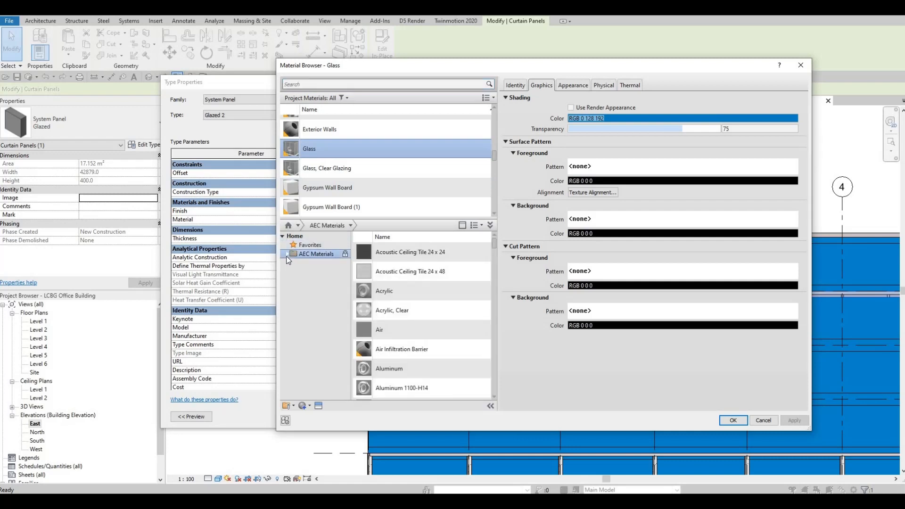
double_click(311, 255)
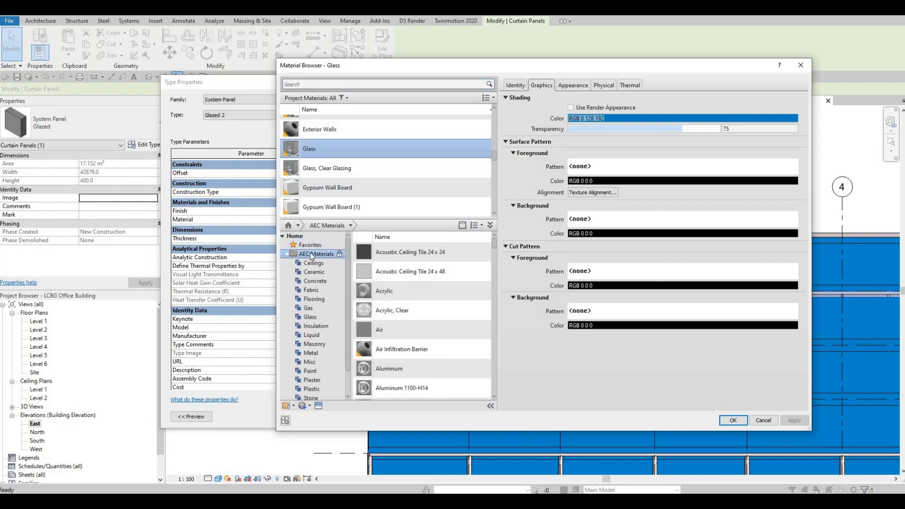
scroll(314, 292, "down", 1)
left_click(310, 297)
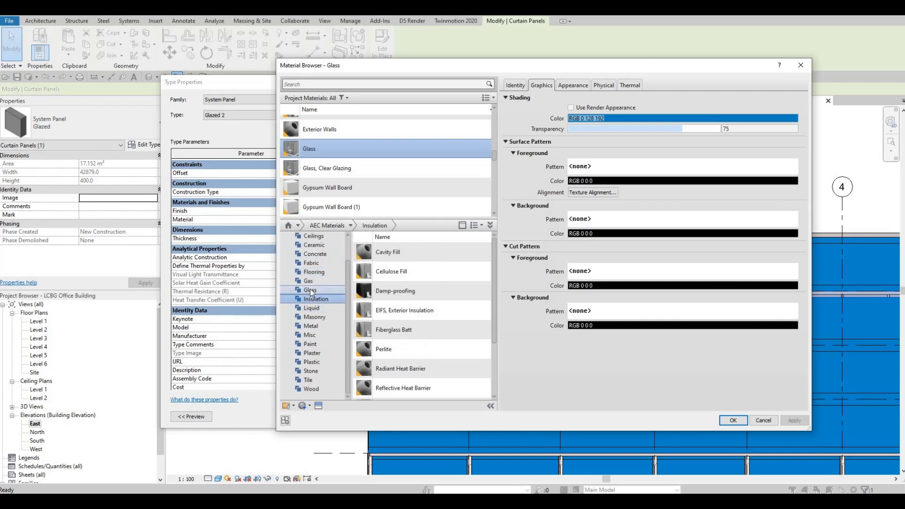
left_click(311, 289)
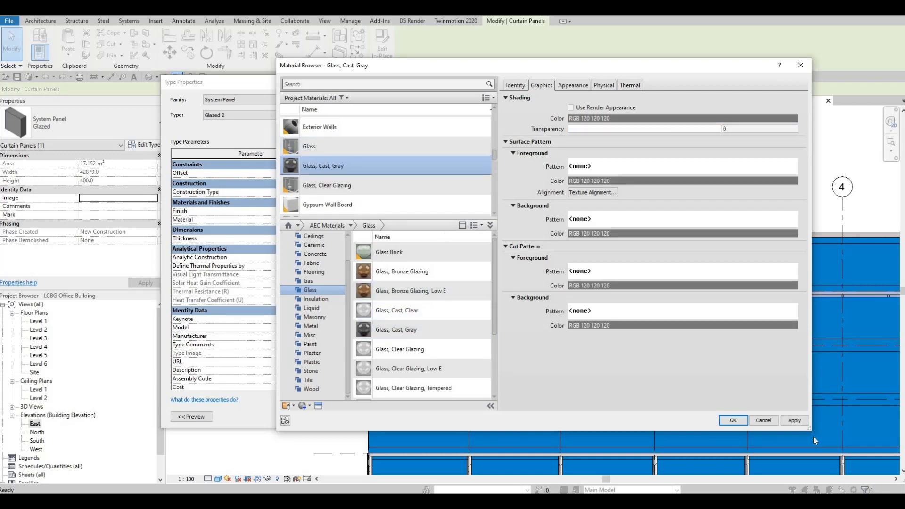
Step: Assign Glass, Cast, Gray as the material of the Glazed 2 panel type, confirm the type changes and clear the selection
left_click(800, 421)
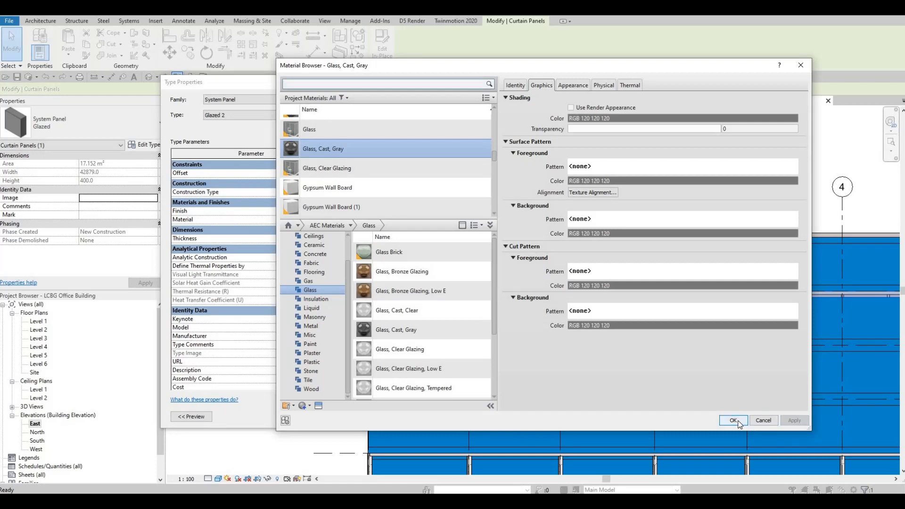
left_click(734, 421)
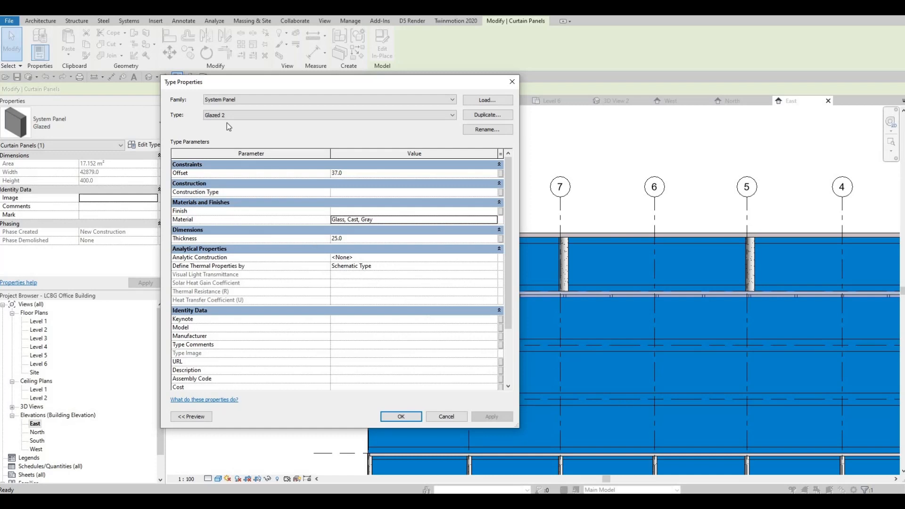
left_click(401, 417)
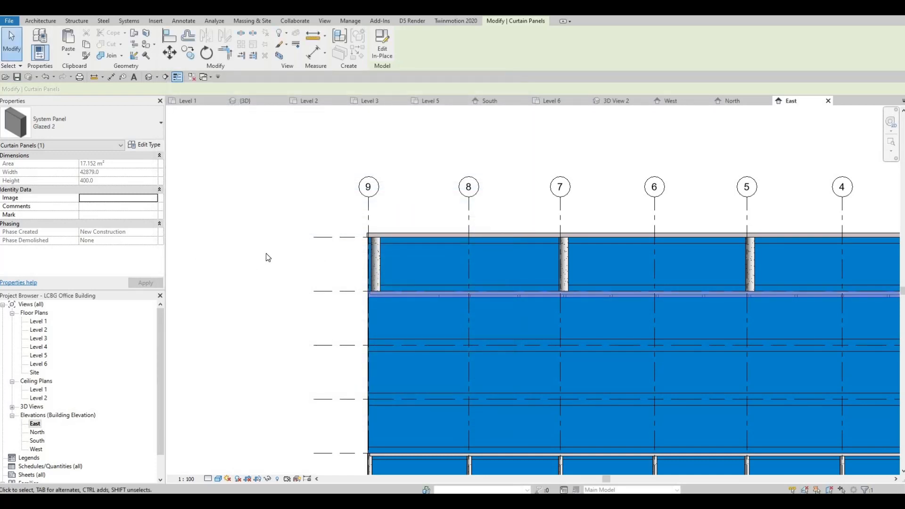
scroll(317, 279, "left", 2, "shift")
key("Escape")
key("Escape")
key("Escape")
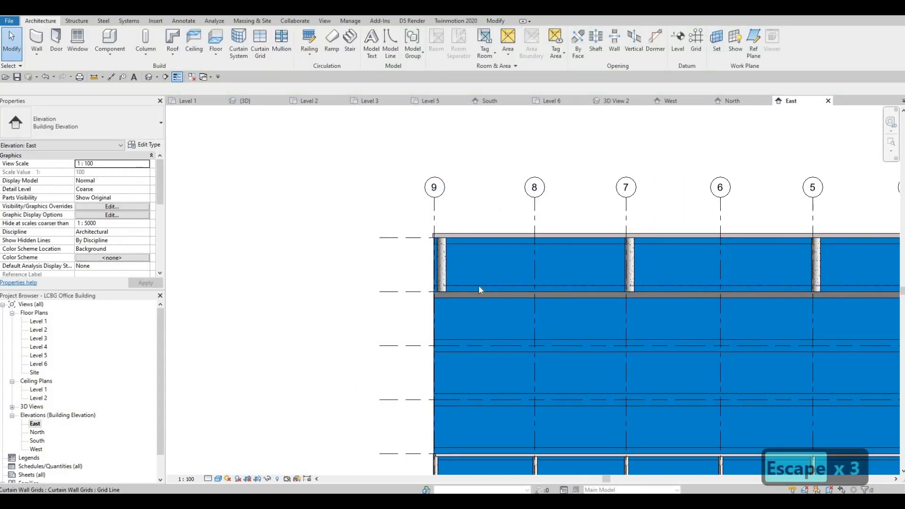
Step: Change the 400 mm high curtain panel just above Level 5 to the System Panel type Glazed 2
key("Tab")
key("Tab")
key("Tab")
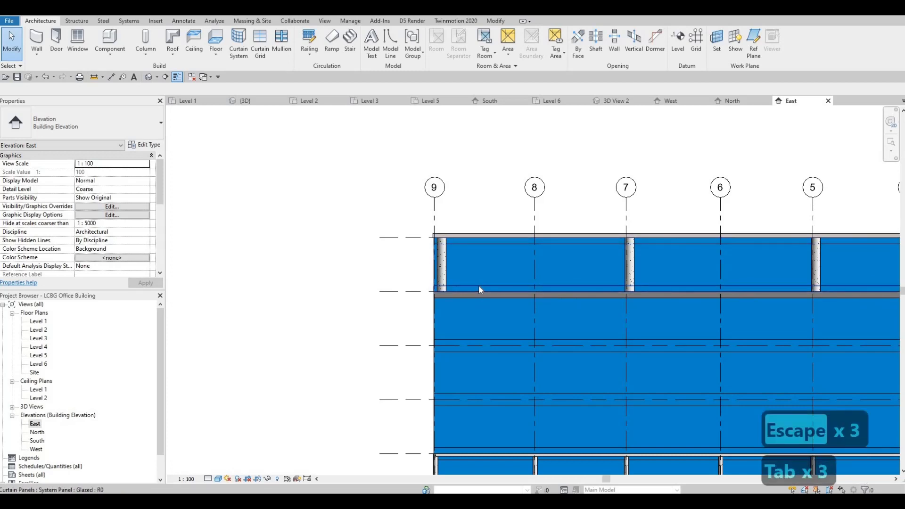
left_click(479, 285)
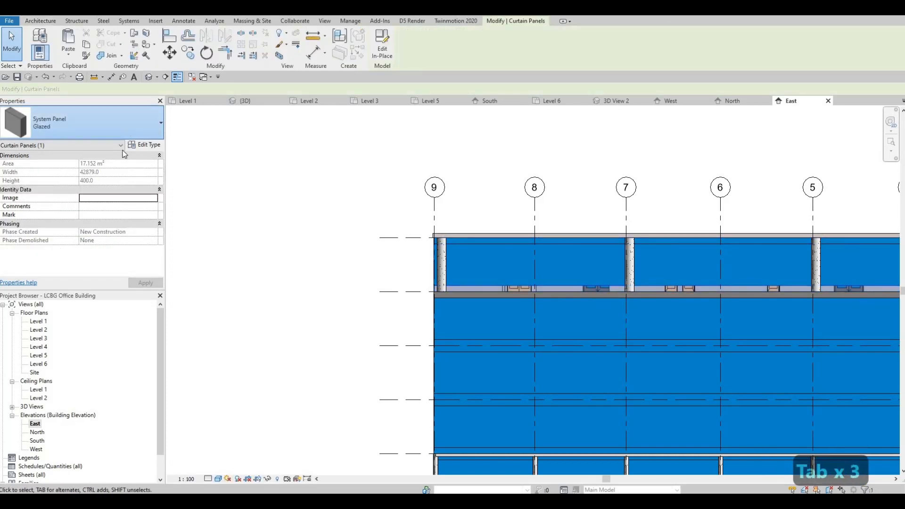
left_click(131, 130)
scroll(46, 289, "down", 1)
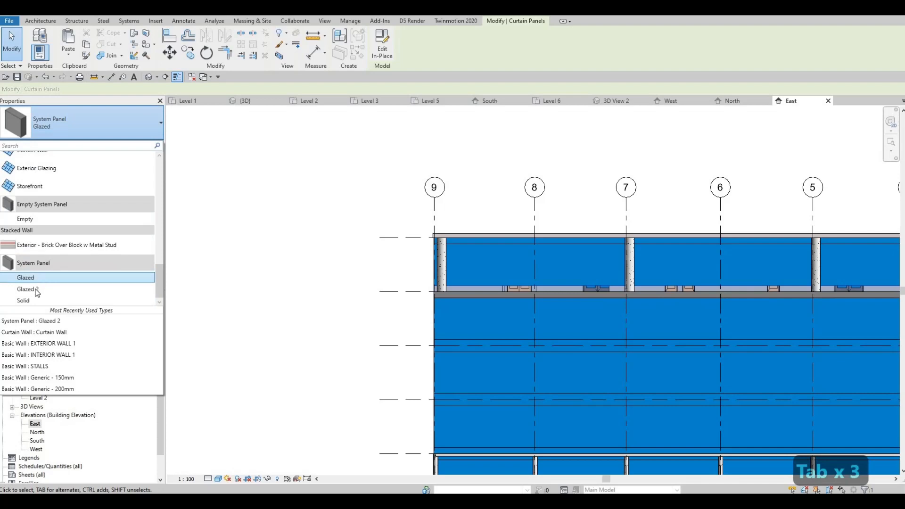
left_click(36, 291)
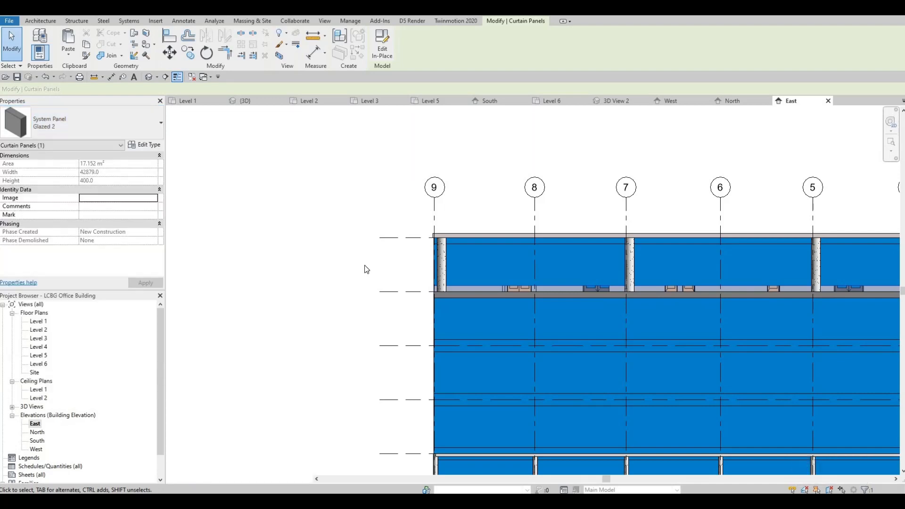
key("Escape")
key("Escape")
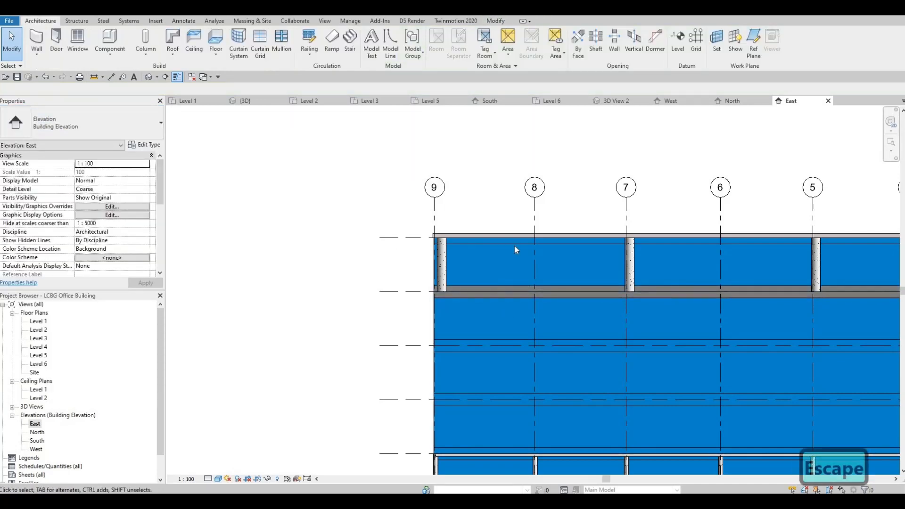
Step: Change the 400 mm high curtain panel just below the roof slab at Level 6 to the Glazed 2 type
scroll(516, 248, "down", 1)
middle_click_drag(892, 289, 799, 234)
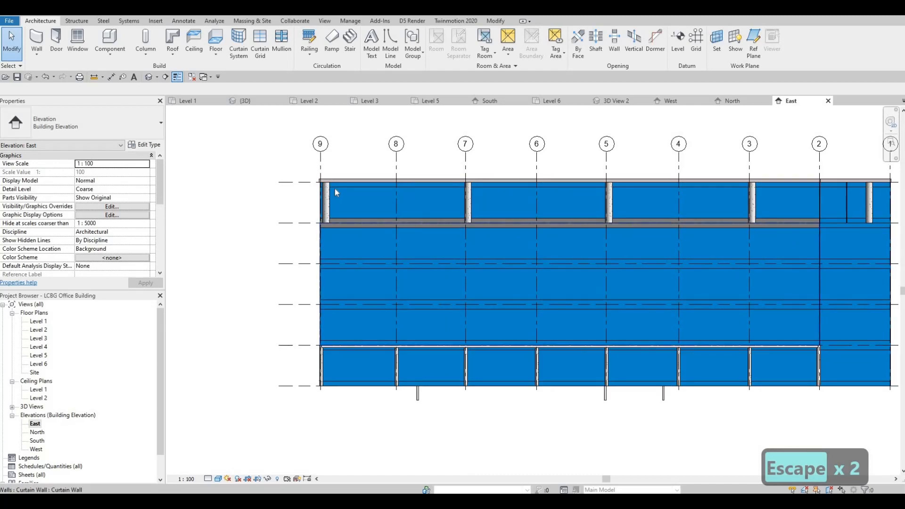
scroll(400, 203, "up", 3)
key("Tab")
key("Tab")
key("Tab")
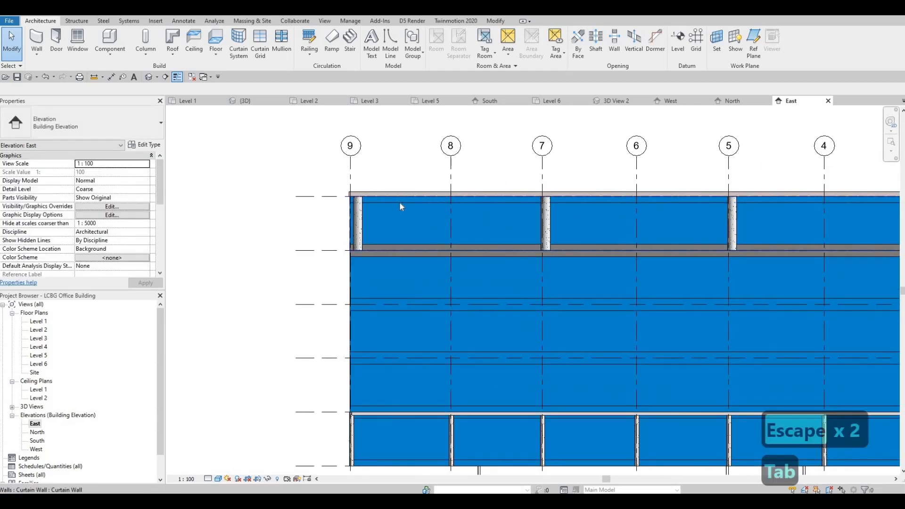
left_click(400, 202)
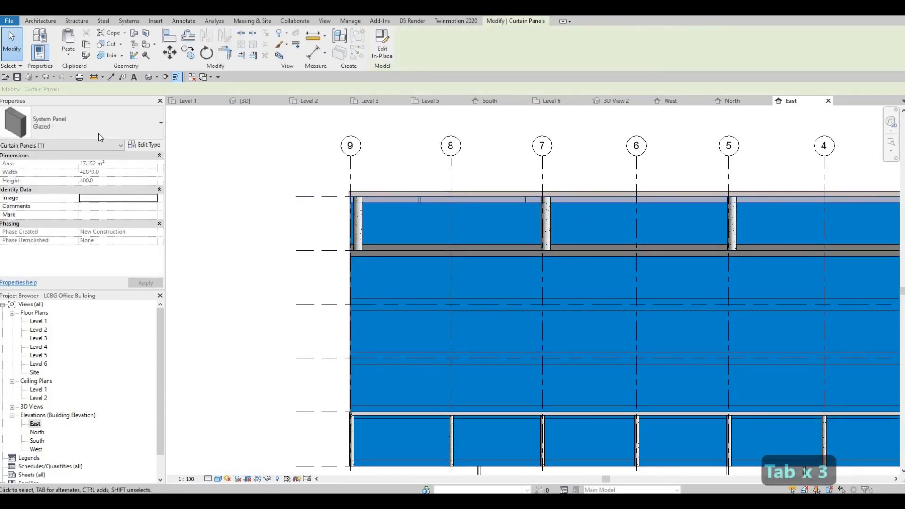
left_click(99, 134)
key("Escape")
key("Escape")
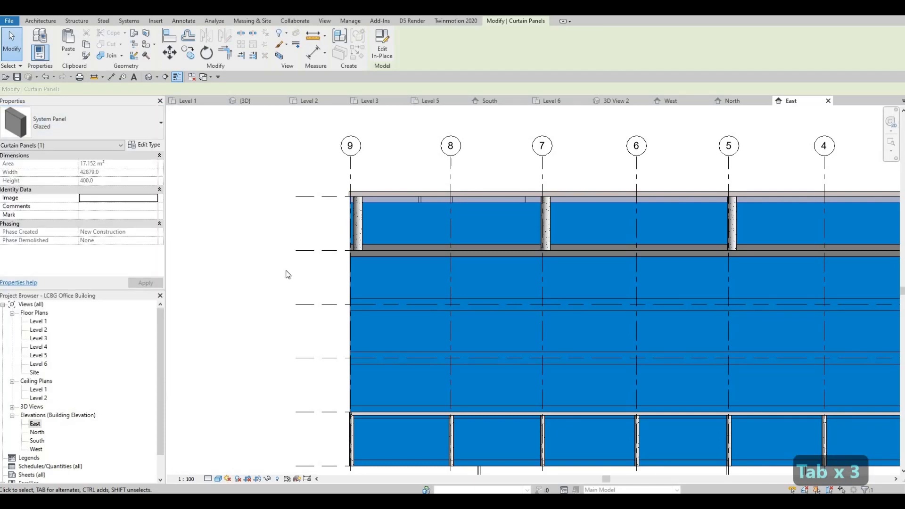
scroll(316, 272, "down", 1)
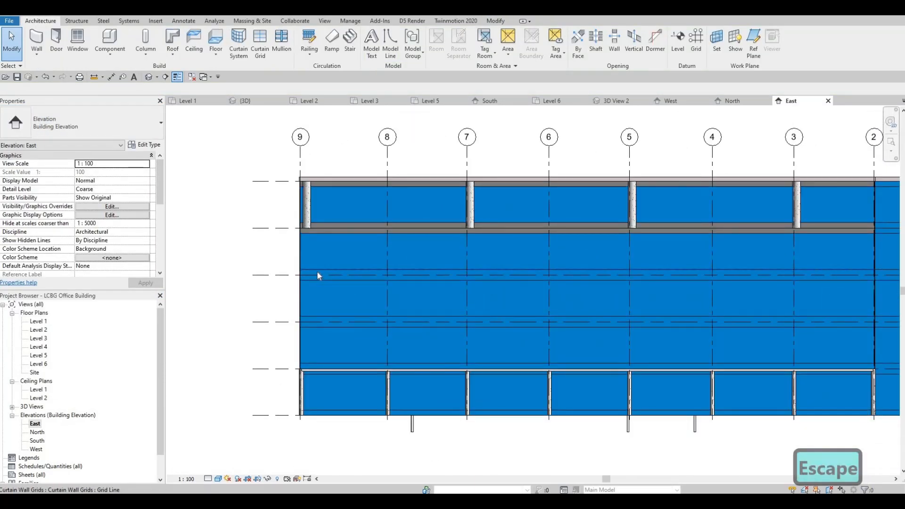
key("Tab")
key("Tab")
key("Tab")
key("Tab")
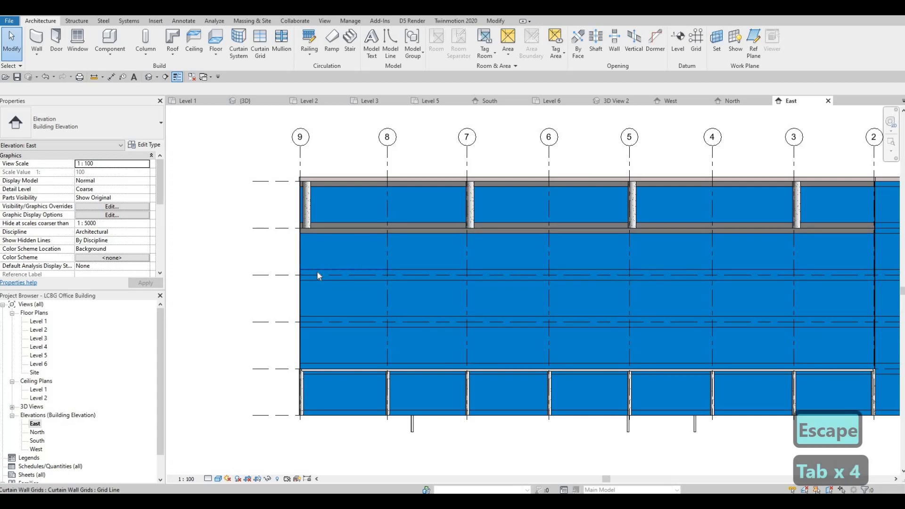
scroll(318, 277, "up", 2)
key("Tab")
key("Tab")
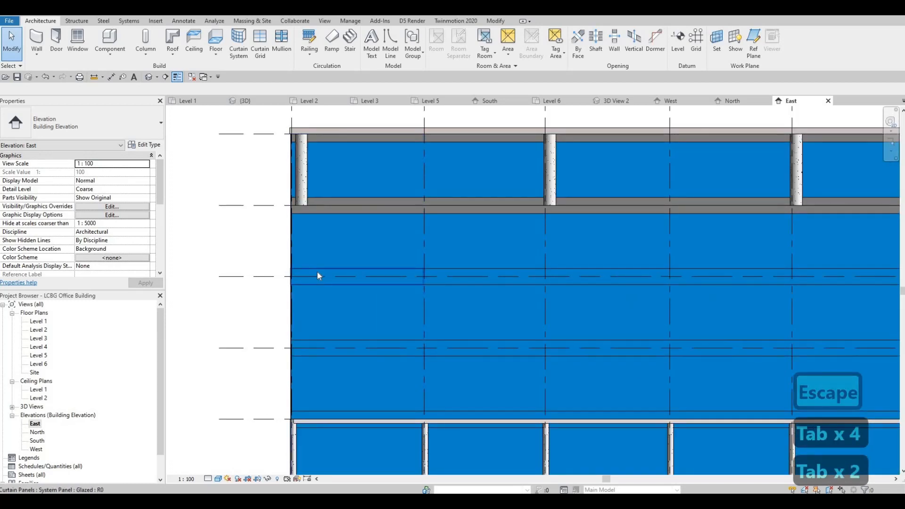
left_click(318, 276)
key("Escape")
key("Escape")
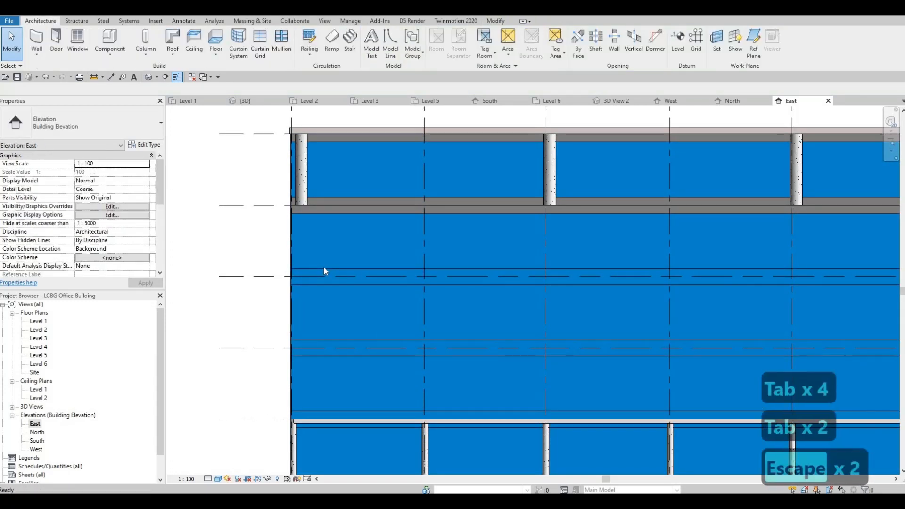
Step: Change the 800 mm high curtain panel at Level 4 to the System Panel type Glazed 2 and clear the selection
key("Tab")
key("Tab")
left_click(324, 269)
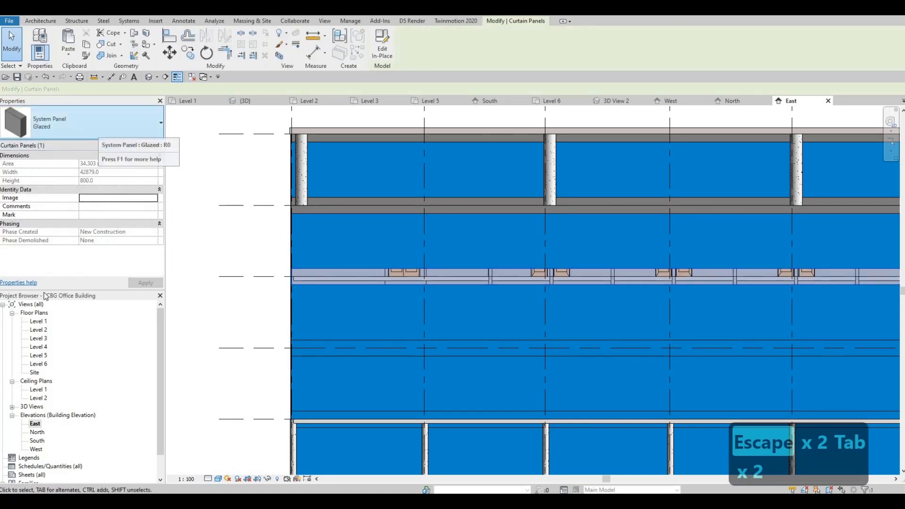
left_click(98, 129)
left_click(42, 289)
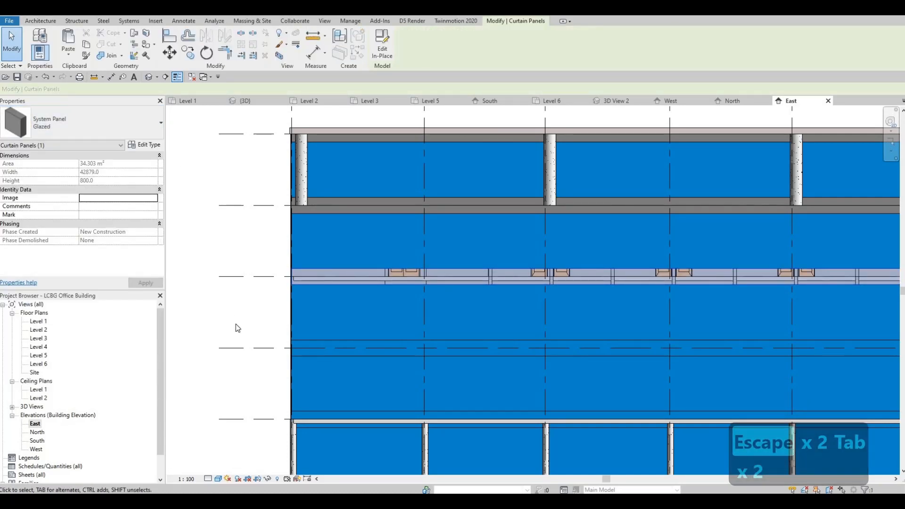
scroll(238, 303, "down", 2)
key("Escape")
key("Escape")
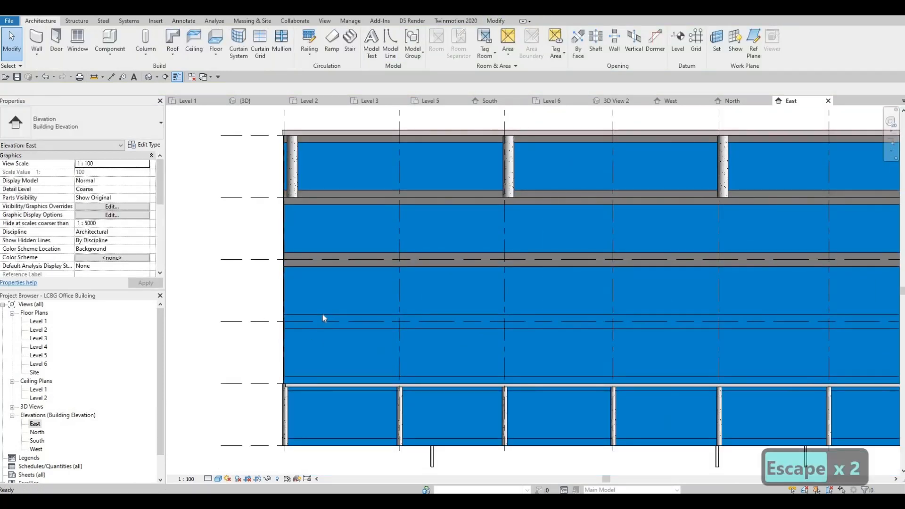
Step: Change the 800 mm high curtain panel at Level 3 to the Glazed 2 type and deselect it
key("Tab")
key("Tab")
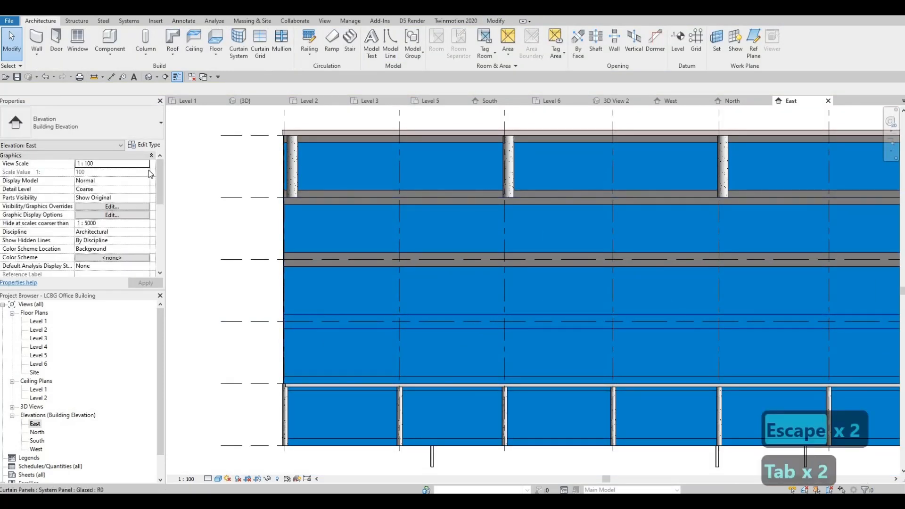
left_click(323, 316)
left_click(134, 131)
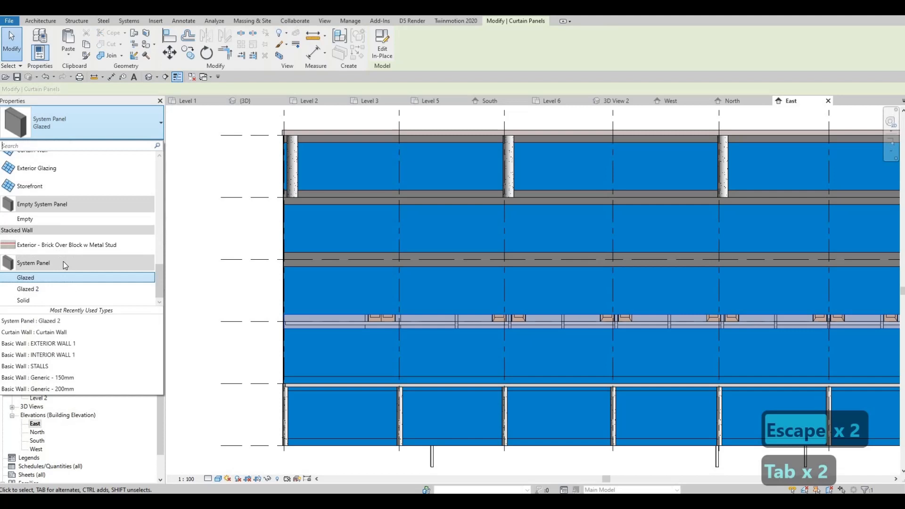
left_click(61, 289)
scroll(313, 324, "down", 1)
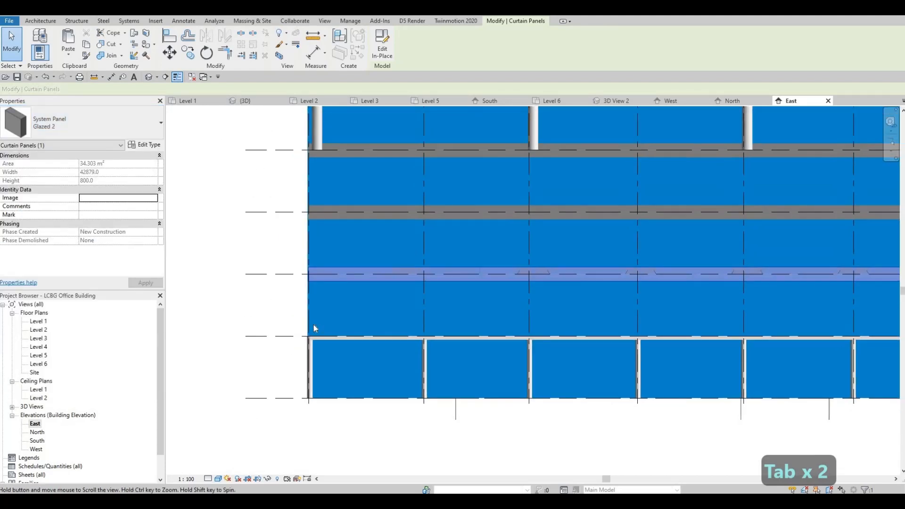
key("Escape")
key("Escape")
Step: Change the 400 mm high curtain panel just above Level 2 to the System Panel type Glazed 2 and deselect it
scroll(320, 319, "up", 1)
key("Tab")
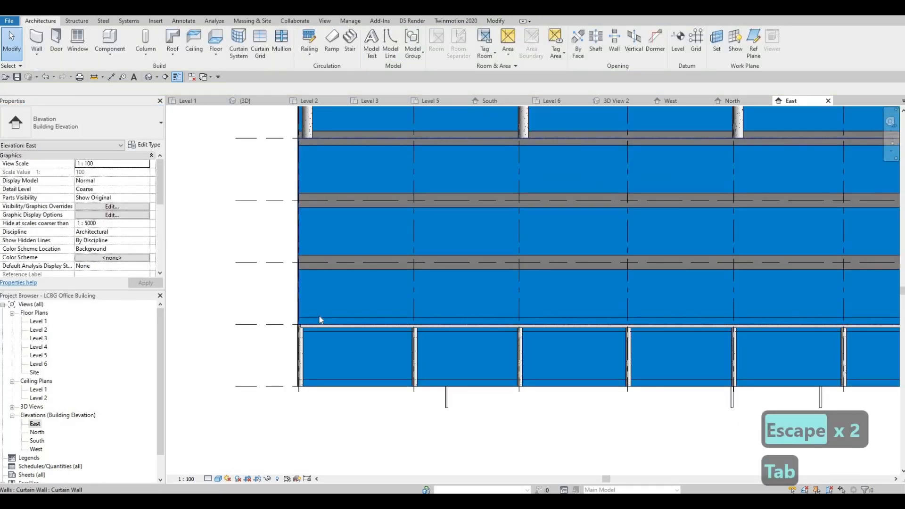
key("Tab")
key("Tab")
left_click(320, 319)
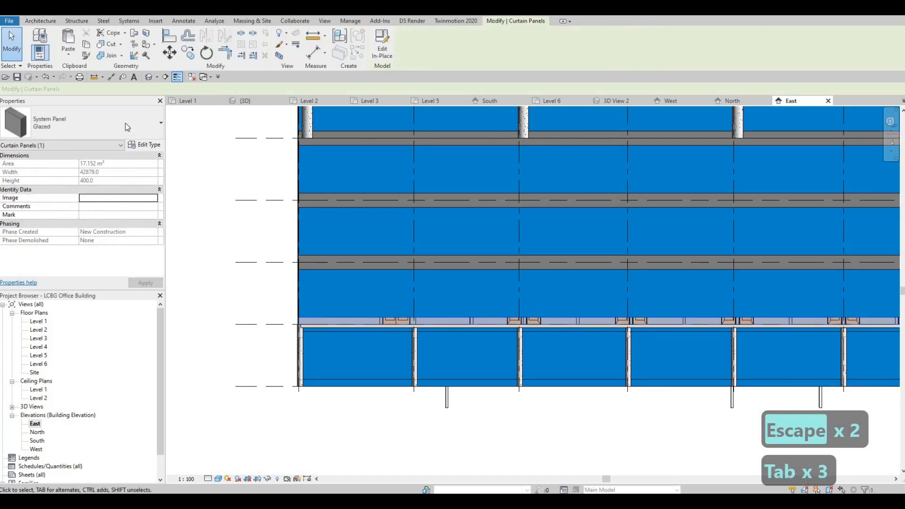
left_click(126, 127)
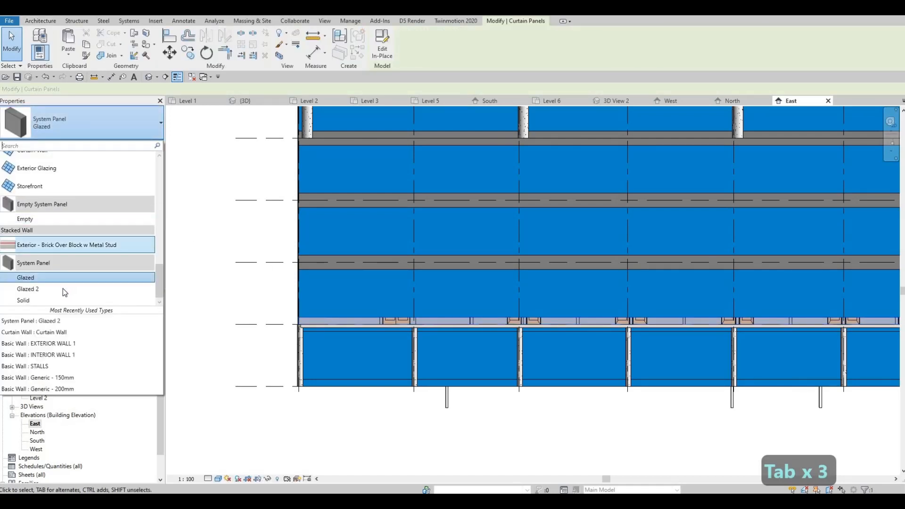
left_click(64, 288)
key("Escape")
key("Escape")
key("Escape")
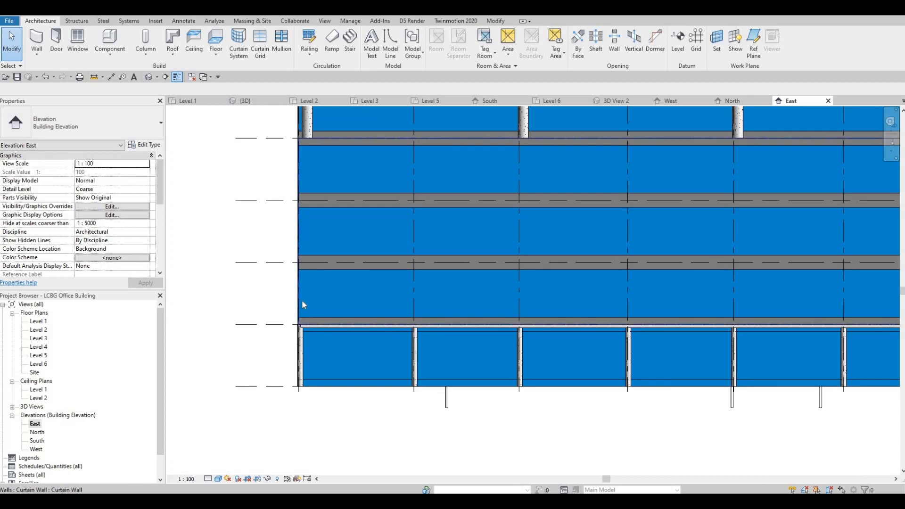
key("Tab")
key("Tab")
left_click(340, 296)
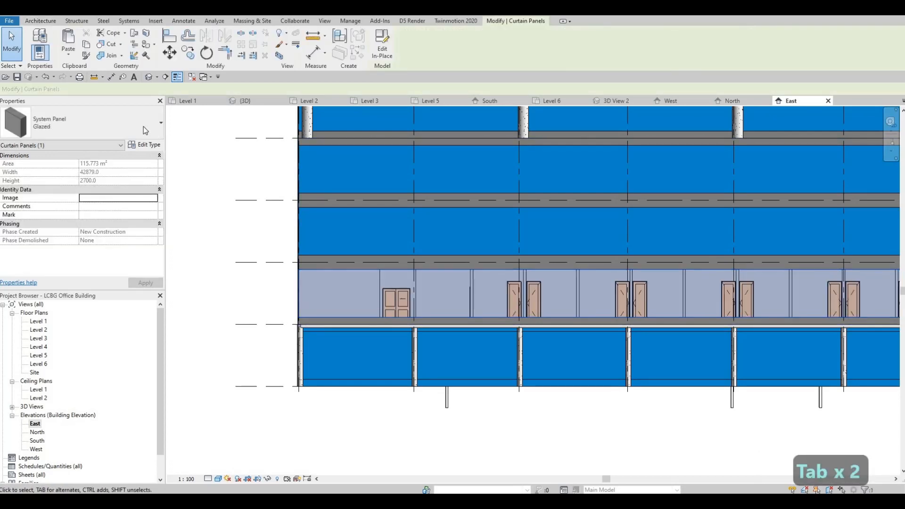
left_click(144, 127)
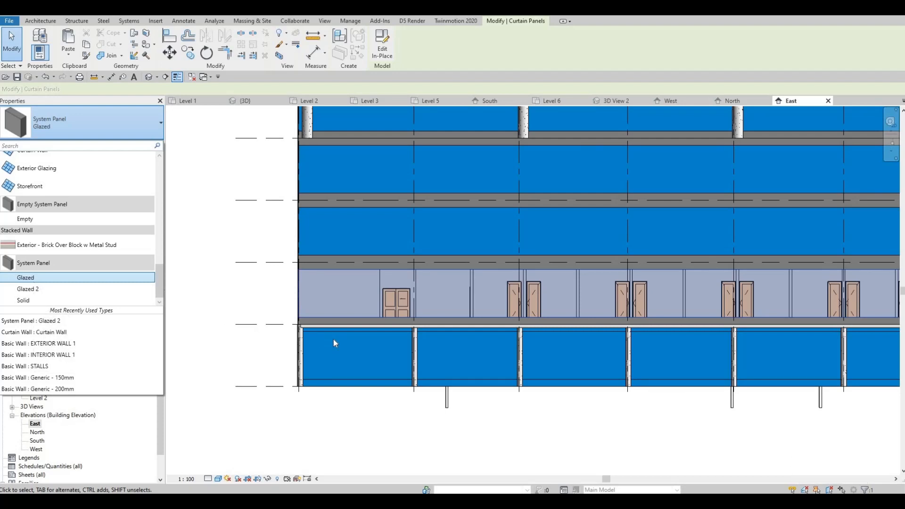
key("Escape")
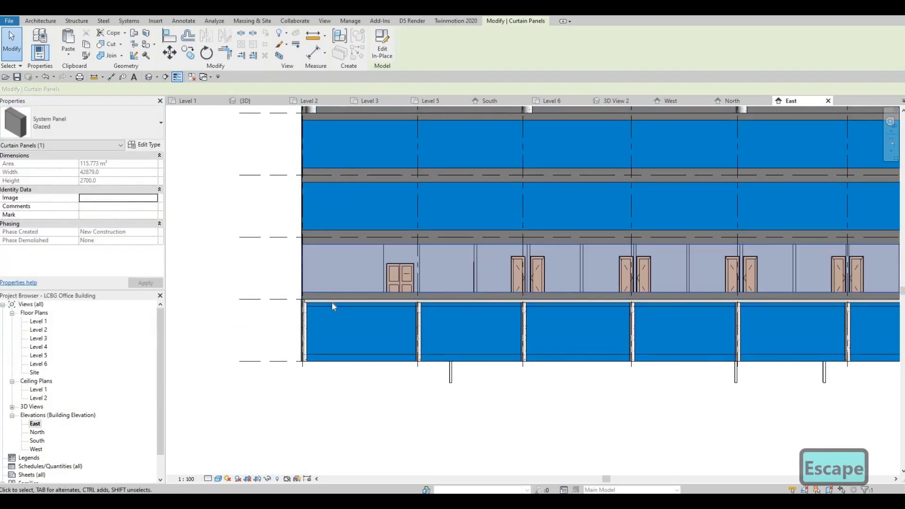
key("Escape")
Step: Change the 400 mm high ground-floor curtain panel just below the Level 2 slab to the Glazed 2 type
scroll(331, 304, "up", 2)
key("Tab")
key("Tab")
key("Tab")
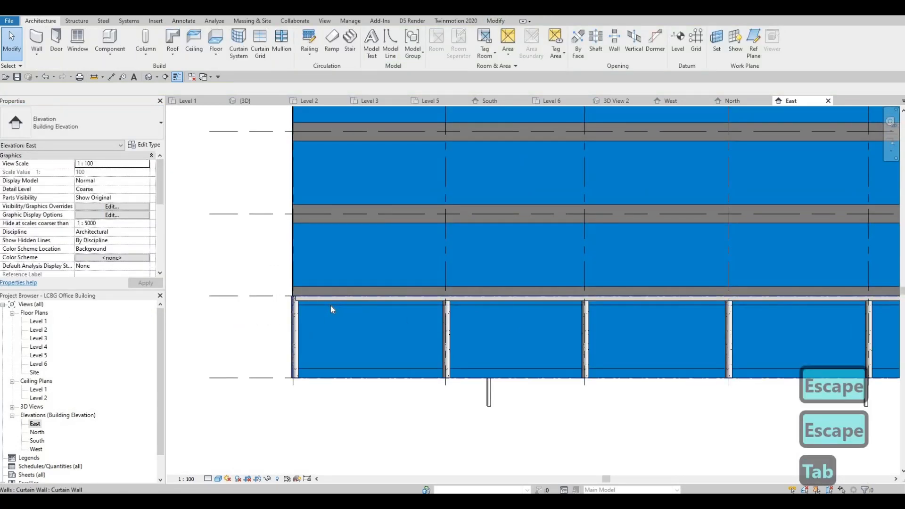
left_click(331, 306)
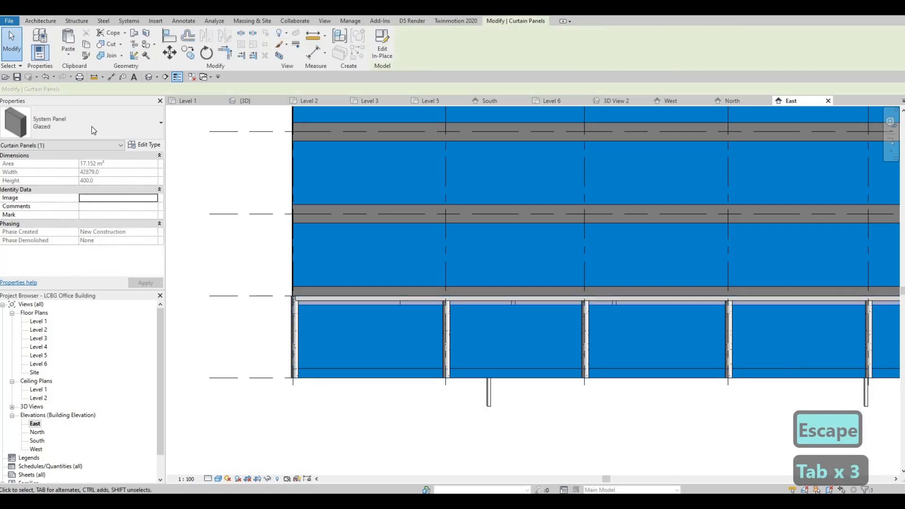
left_click(92, 126)
left_click(58, 290)
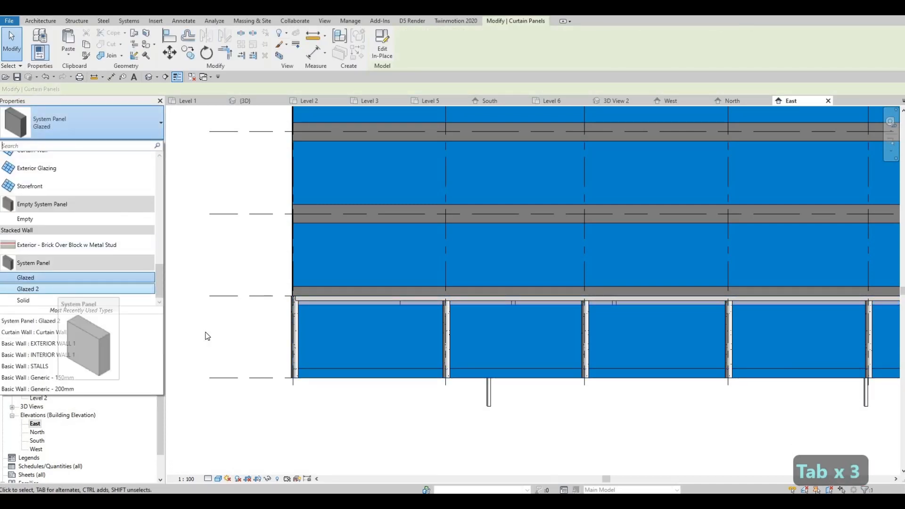
middle_click_drag(320, 371, 336, 324)
key("Escape")
key("Escape")
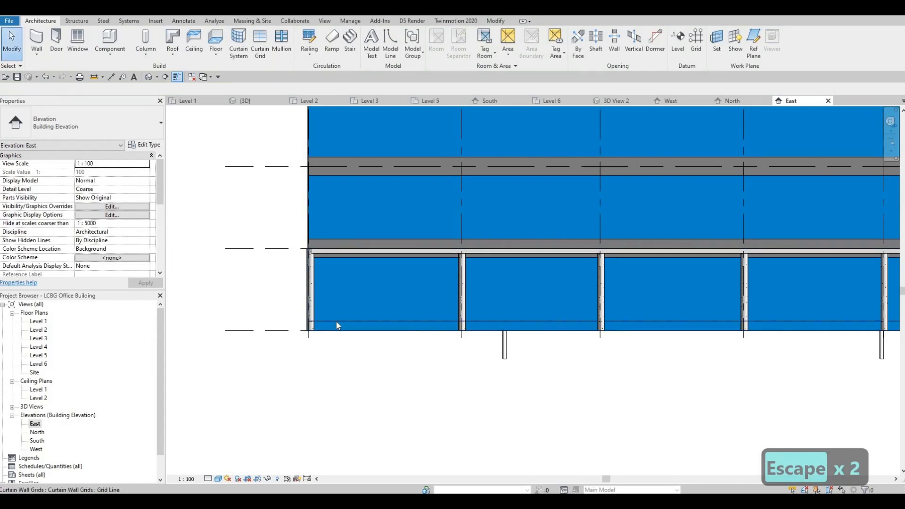
Step: Change the 400 mm high curtain panel just above Level 1 to the System Panel type Glazed 2
key("Tab")
key("Tab")
key("Tab")
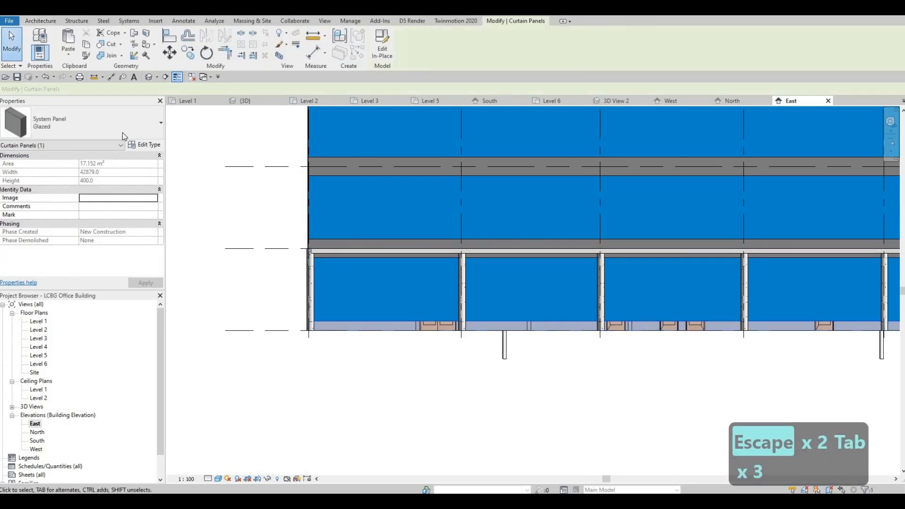
left_click(94, 123)
left_click(42, 291)
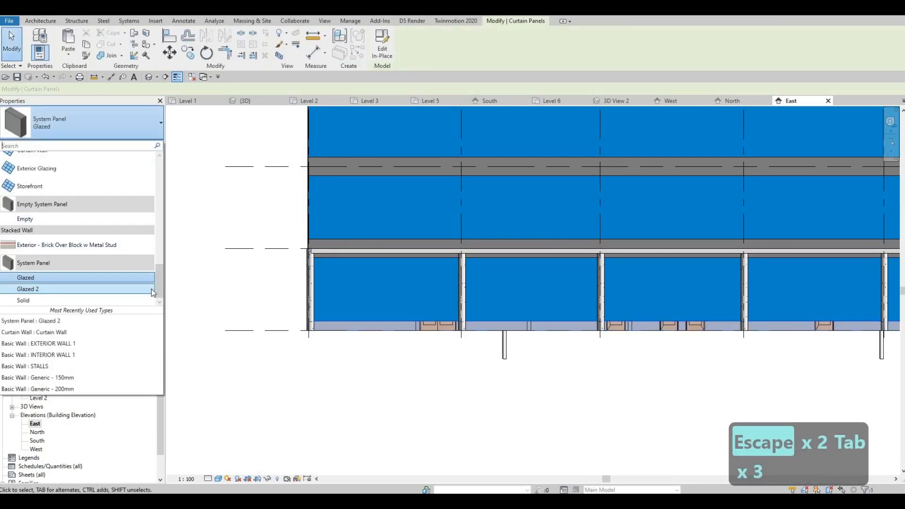
key("Escape")
key("Escape")
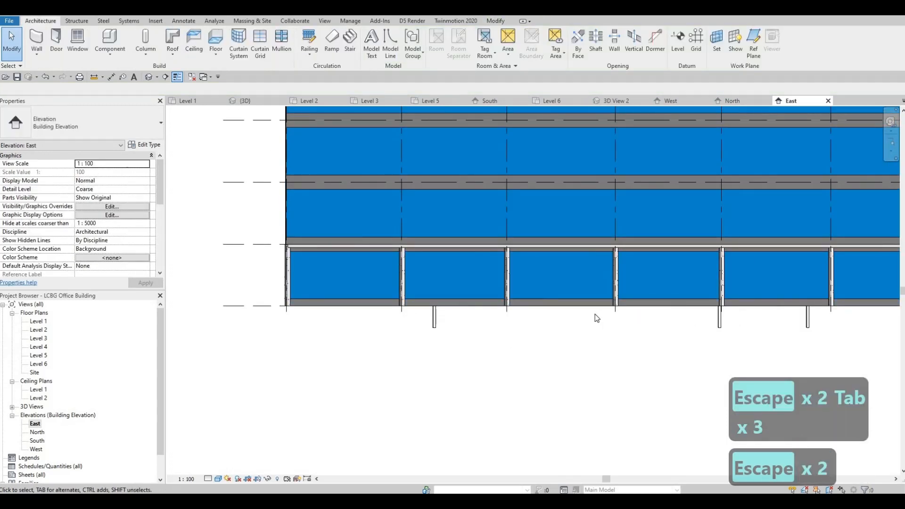
scroll(595, 314, "down", 4)
scroll(670, 170, "up", 3)
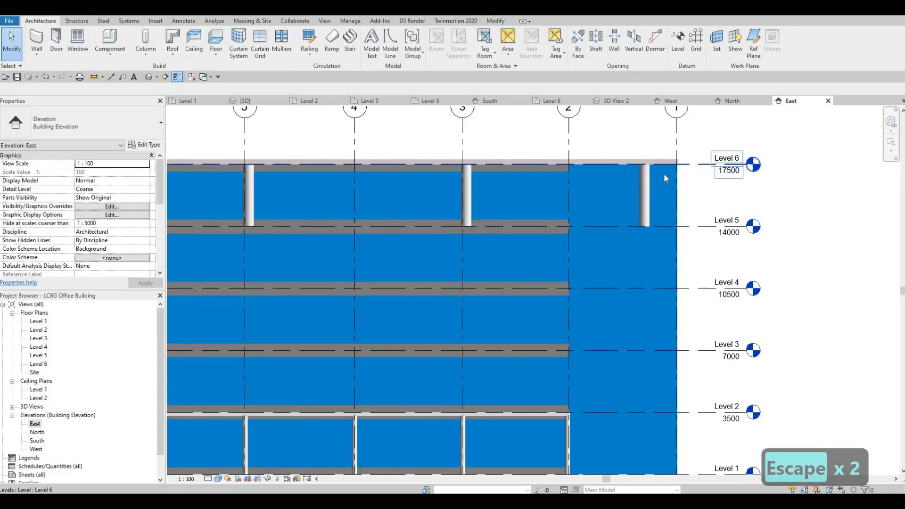
key("Tab")
key("Tab")
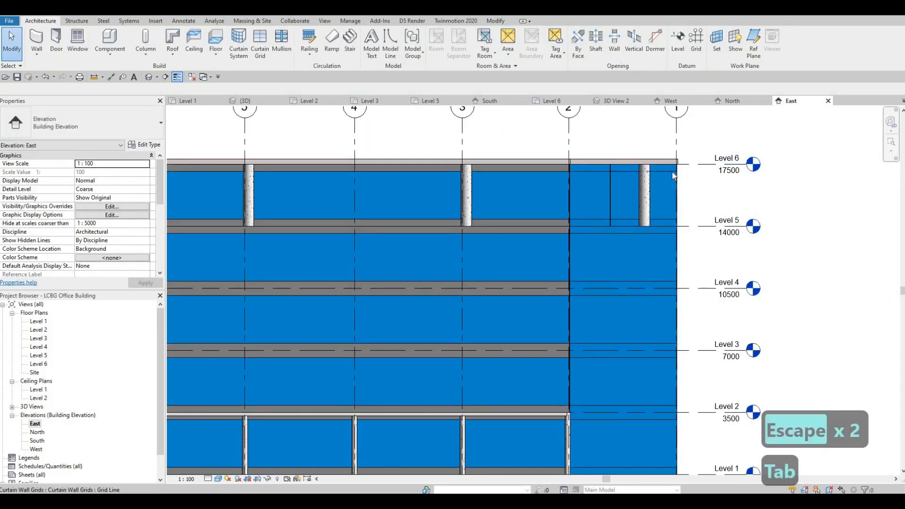
key("Tab")
left_click(675, 175)
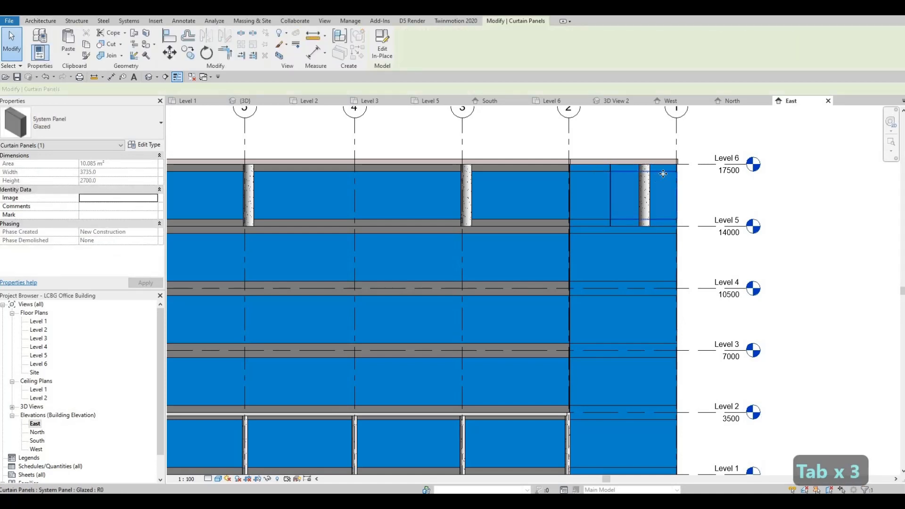
scroll(679, 174, "up", 2)
scroll(679, 173, "up", 1)
key("Escape")
Step: Change the narrow curtain panel just below Level 6 beside grid line 1 to the Glazed 2 type and deselect it
key("Tab")
key("Tab")
key("Tab")
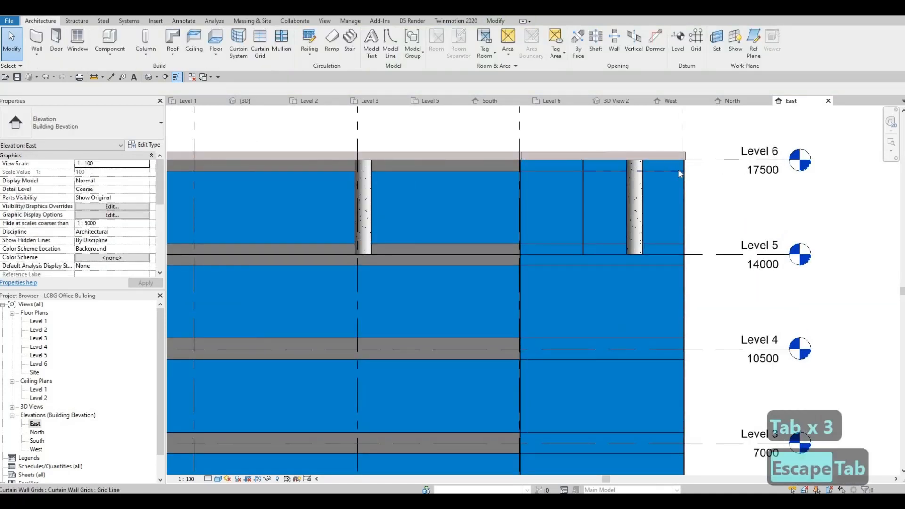
left_click(233, 156)
left_click(80, 123)
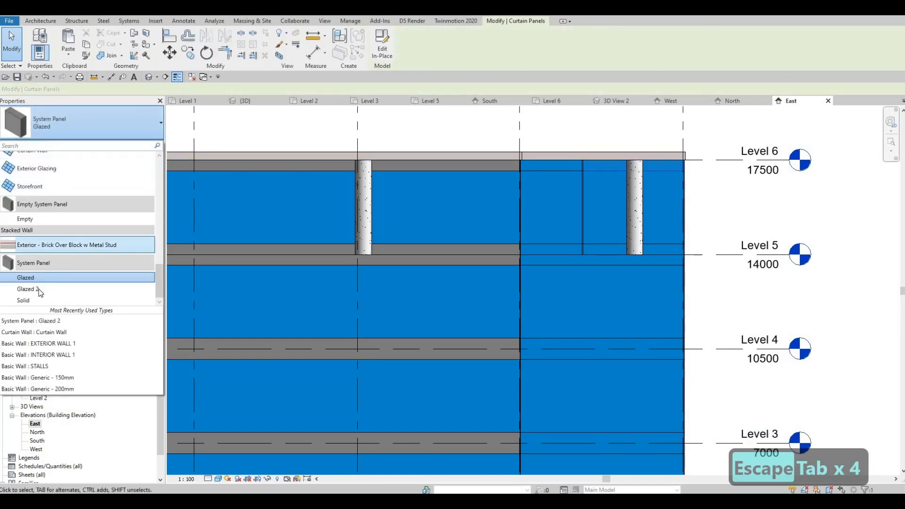
key("Escape")
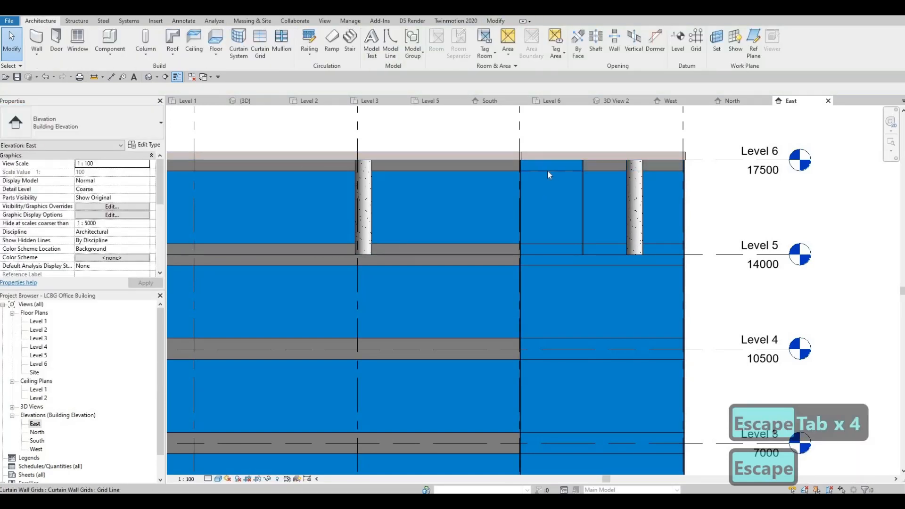
key("Escape")
key("Tab")
key("Tab")
left_click(182, 146)
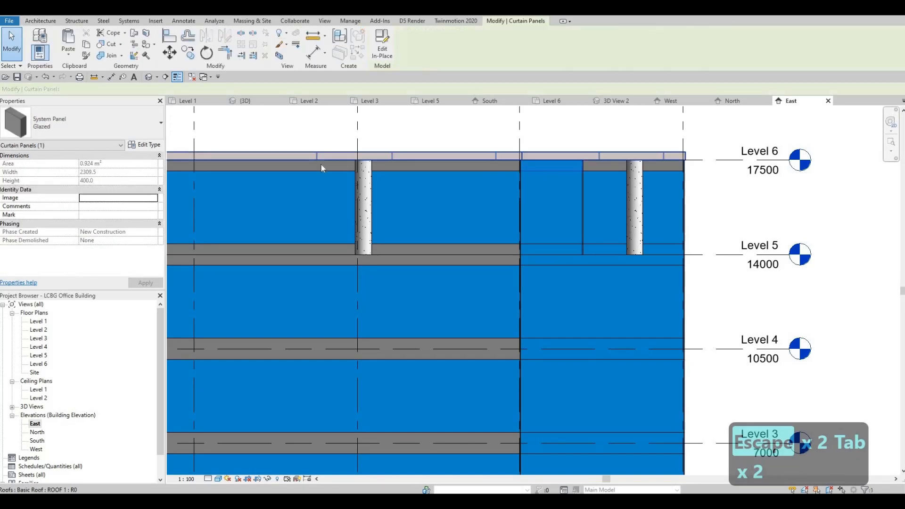
key("Escape")
key("Escape")
Step: Change the 400 mm high curtain panel just below Level 6 beside grid line 2 to the System Panel type Glazed 2
key("Tab")
key("Tab")
key("Tab")
key("Tab")
key("Tab")
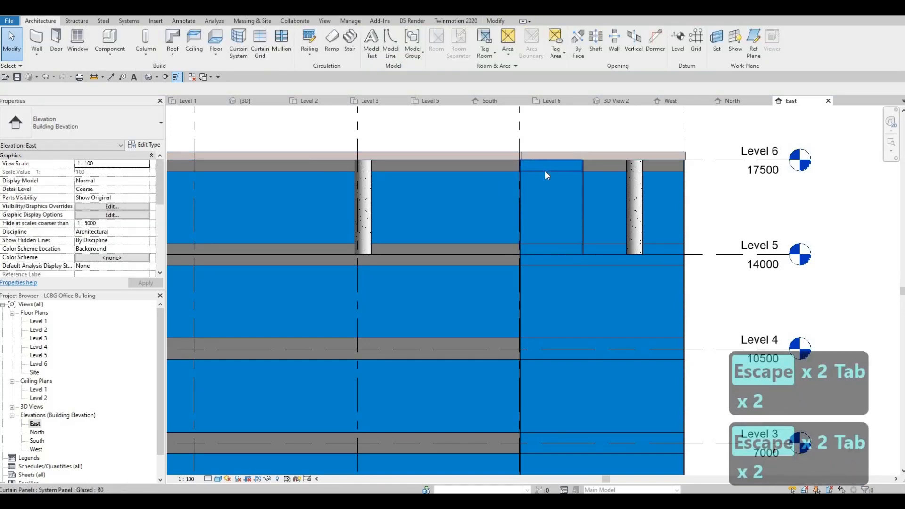
key("Tab")
key("Tab")
key("Tab")
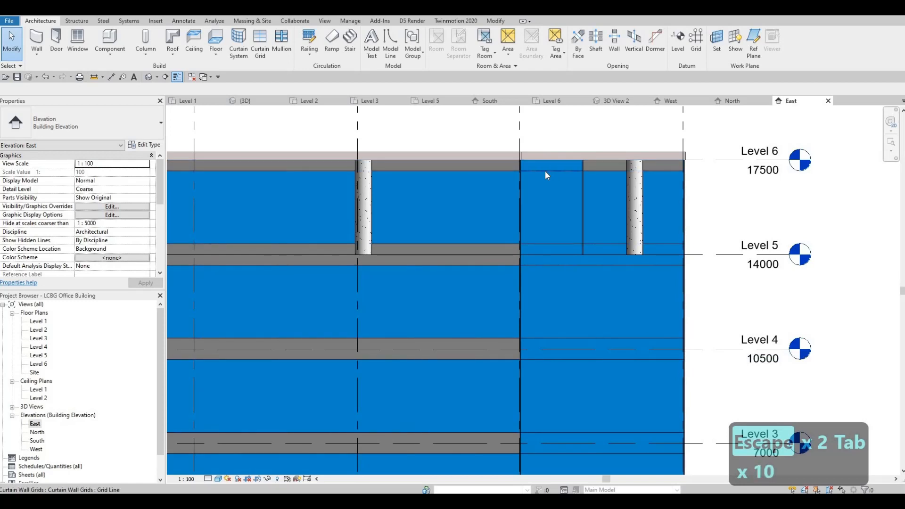
left_click(546, 172)
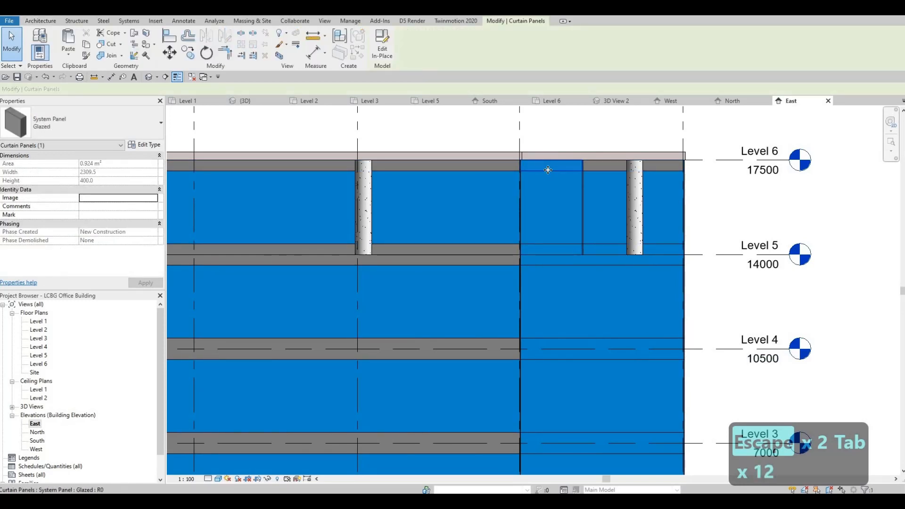
left_click(100, 131)
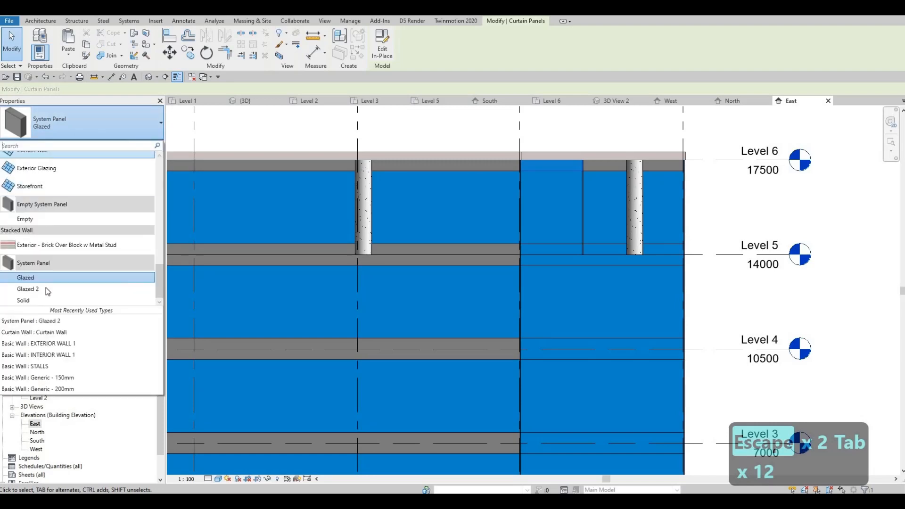
left_click(46, 289)
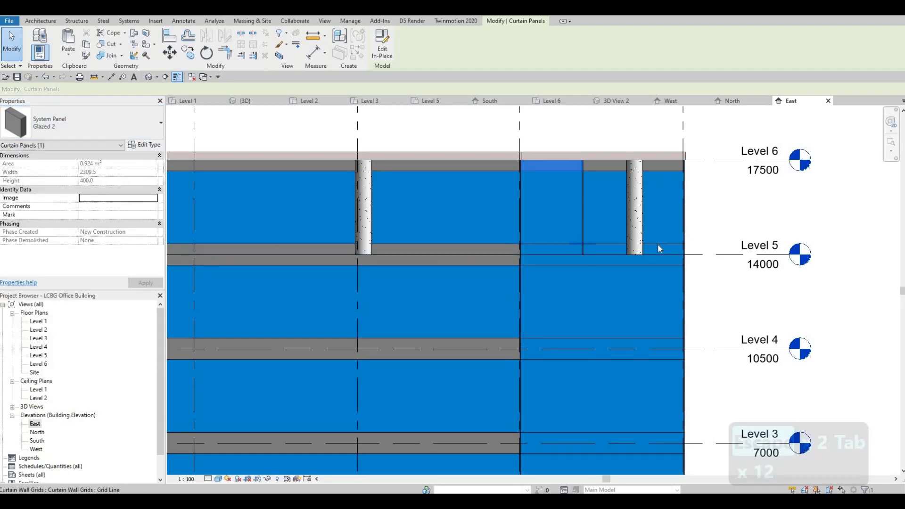
Step: Change the 400 mm high curtain panel just above Level 5 beside grid line 1 to the System Panel type Glazed 2
key("Escape")
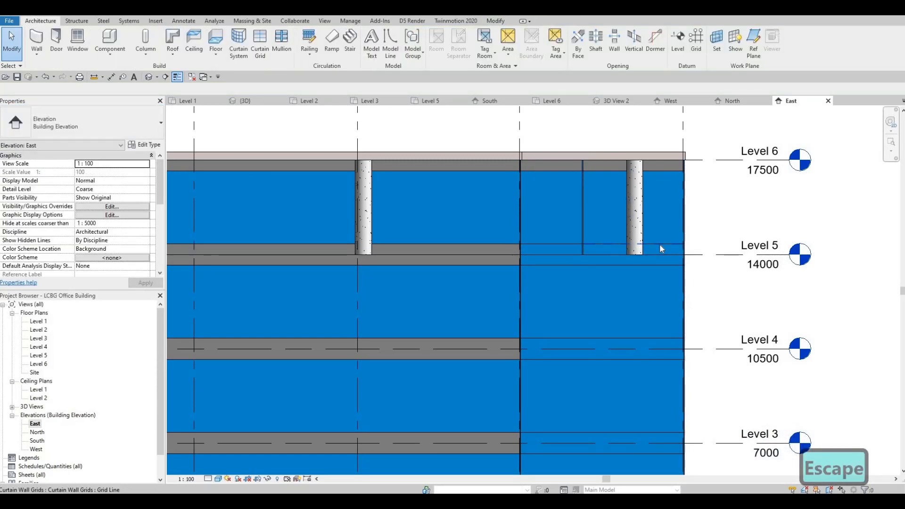
key("Tab")
key("Tab")
key("Tab")
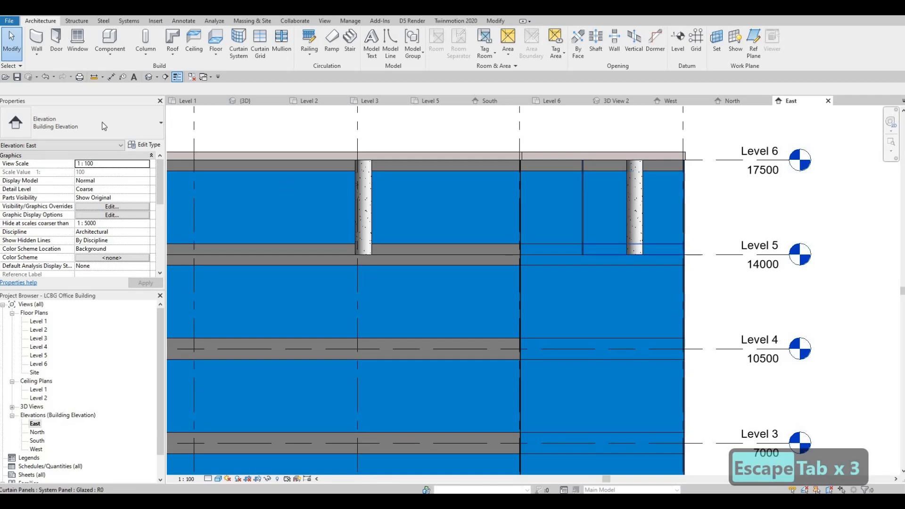
left_click(104, 127)
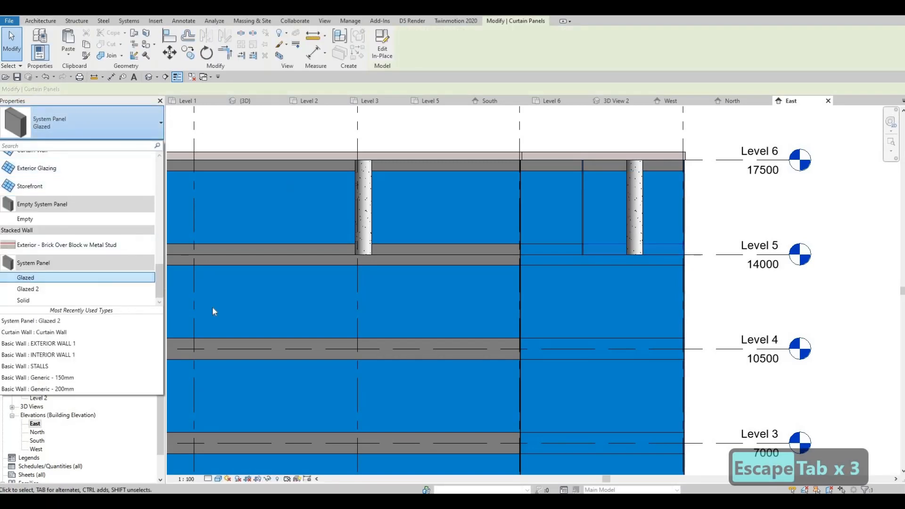
left_click(27, 289)
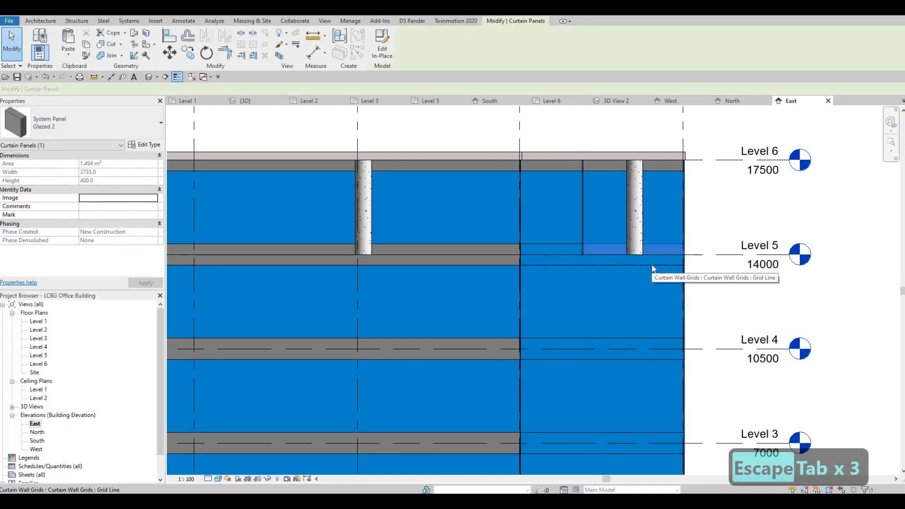
Step: Change the 400 mm high curtain panel just below Level 5 between grid lines 1 and 2 to Glazed 2 and deselect it
key("Tab")
key("Tab")
key("Tab")
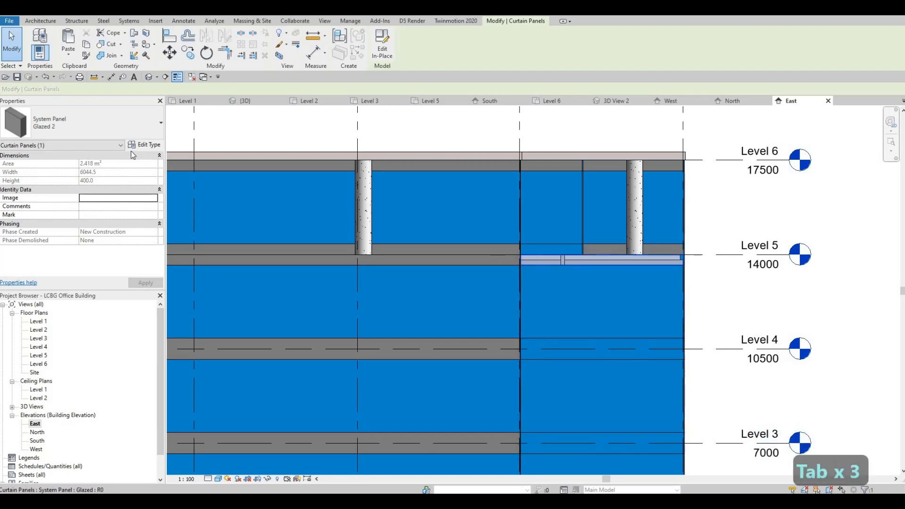
left_click(652, 264)
left_click(83, 121)
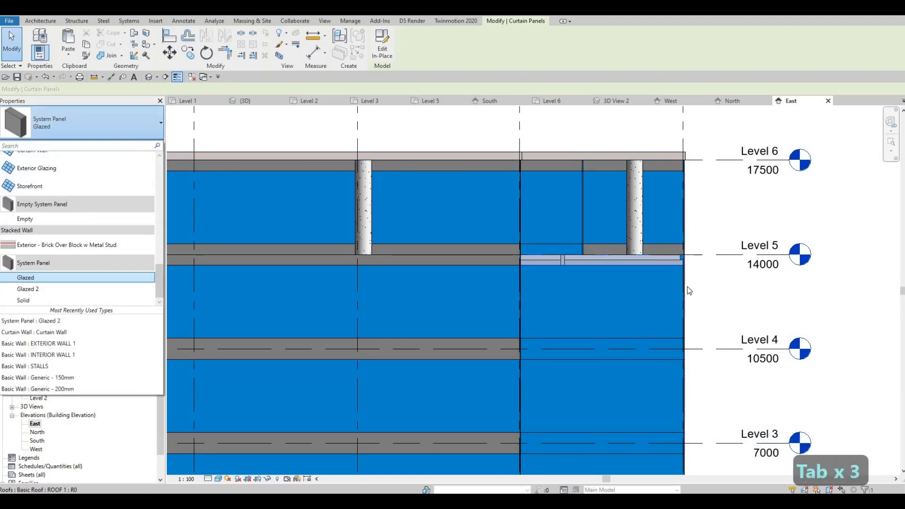
left_click(28, 287)
key("Escape")
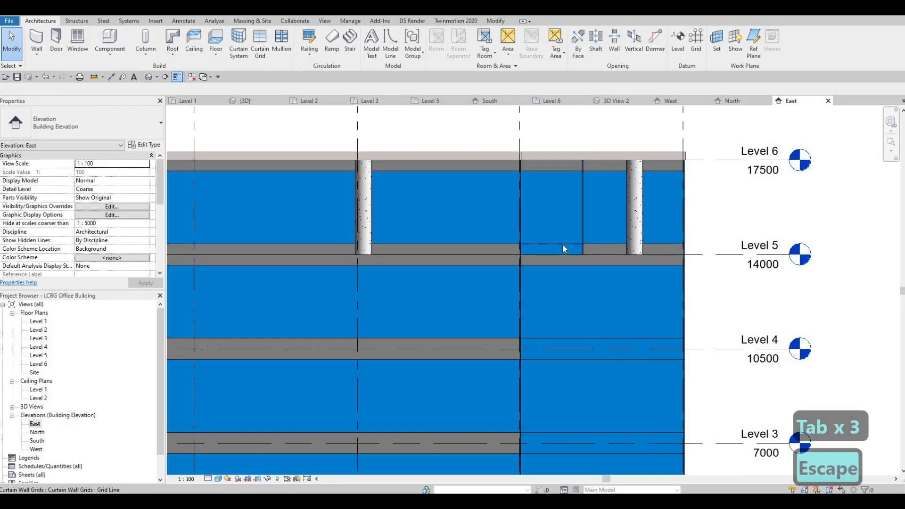
Step: Change the 400 mm high curtain panel just above Level 5 beside grid line 2 to the Glazed 2 type and deselect it
key("Tab")
key("Tab")
key("Tab")
left_click(564, 248)
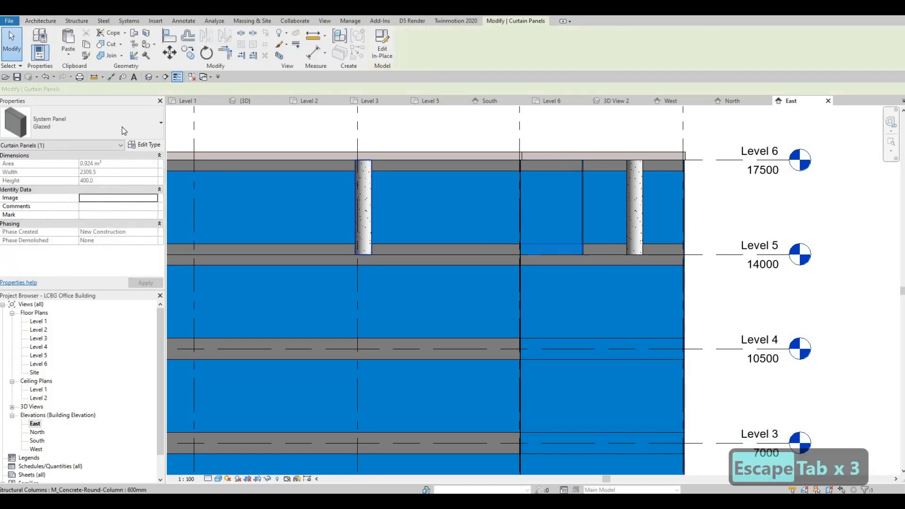
left_click(83, 123)
left_click(46, 286)
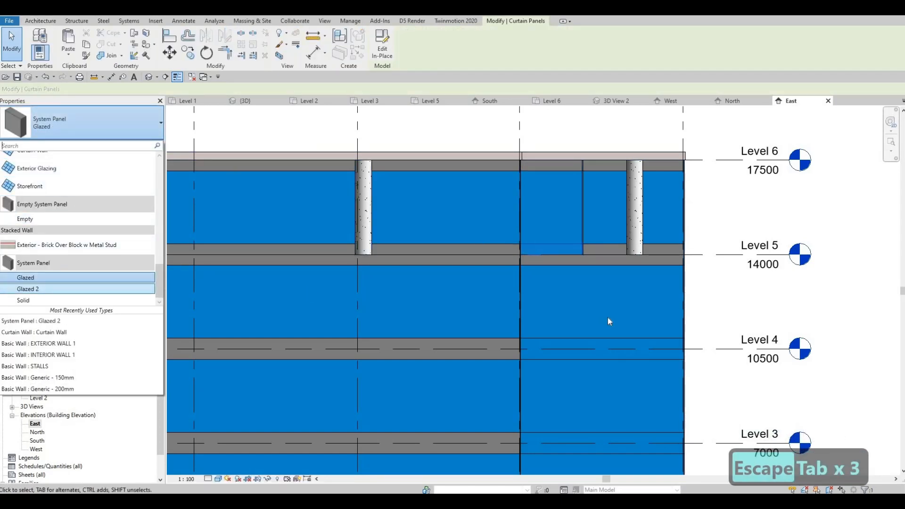
middle_click_drag(584, 291, 574, 280)
key("Escape")
key("Escape")
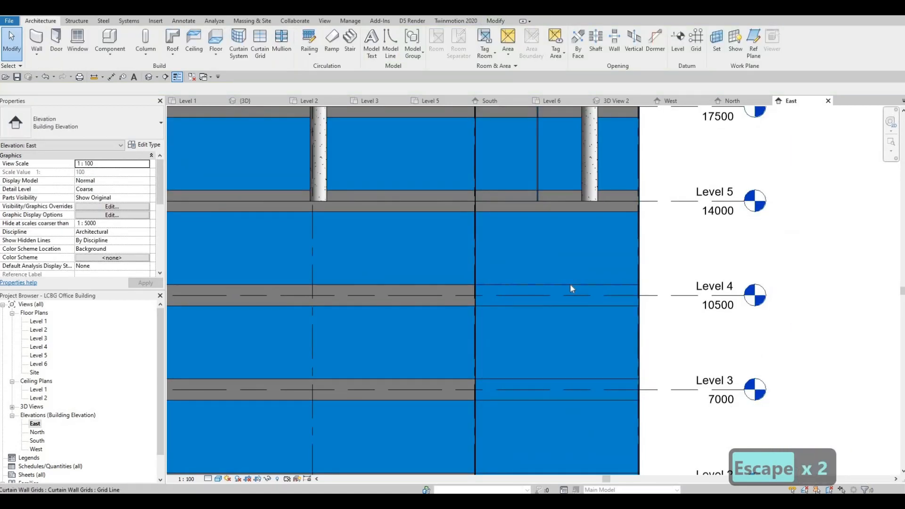
Step: Change the 800 mm high curtain panel at Level 4 between grid lines 1 and 2 to the Glazed 2 type and deselect it
key("Tab")
key("Tab")
key("Tab")
key("Tab")
key("Tab")
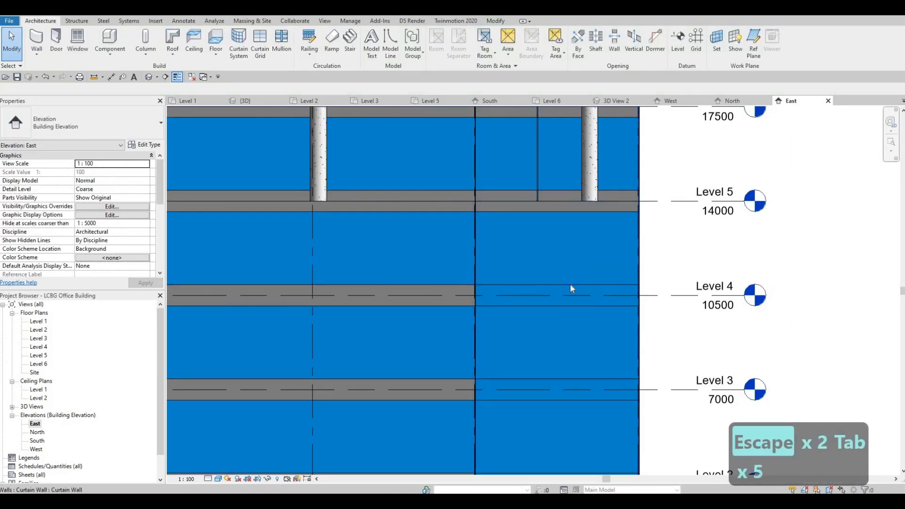
key("Tab")
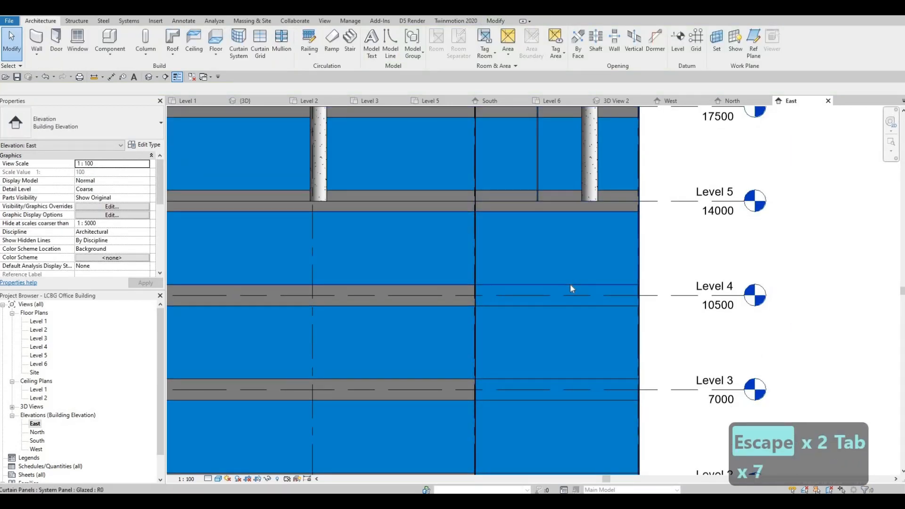
key("Tab")
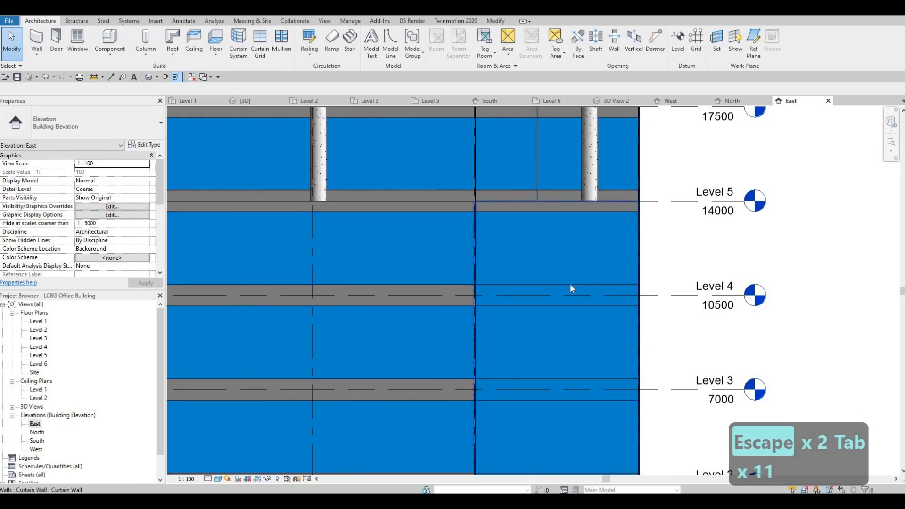
left_click(93, 128)
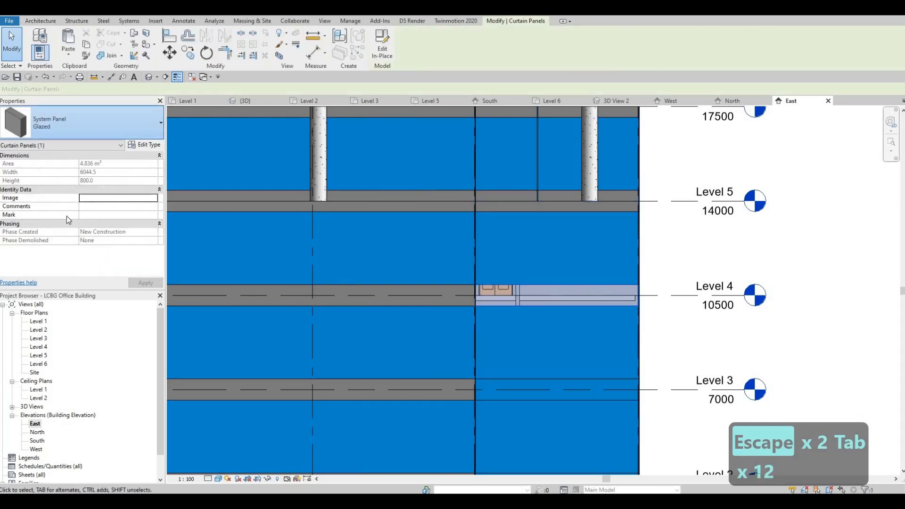
left_click(28, 289)
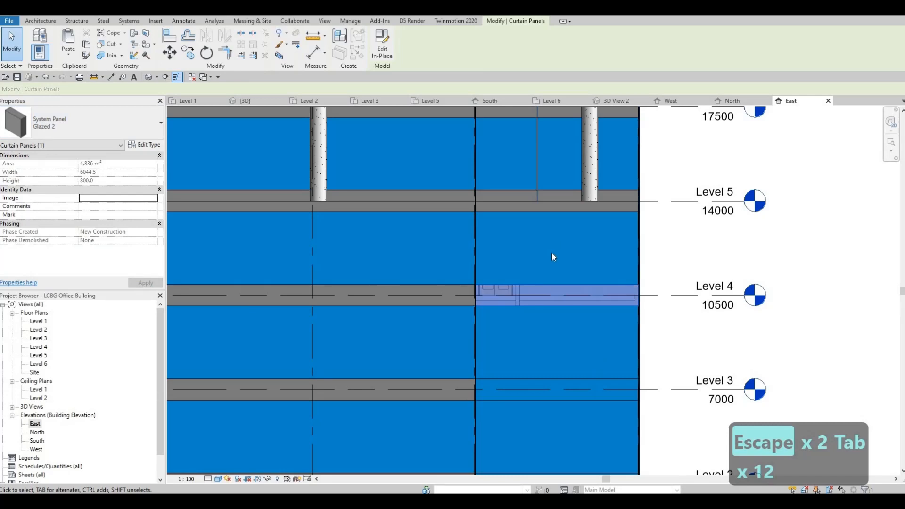
middle_click_drag(599, 378, 552, 253)
key("Escape")
key("Escape")
Step: Change the hidden 42449 mm wide, 800 mm high curtain panel behind the east facade to the Glazed 2 type
key("Tab")
key("Tab")
key("Tab")
key("Tab")
key("Tab")
key("Tab")
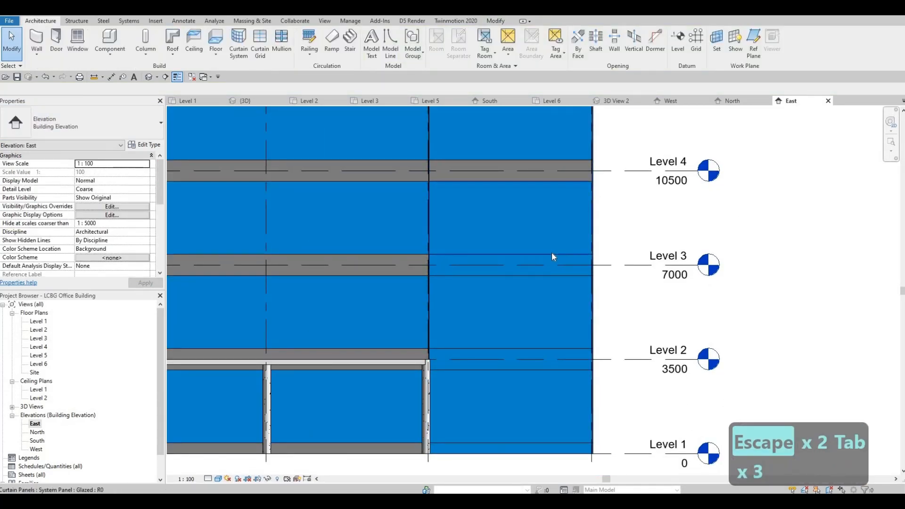
left_click(425, 236)
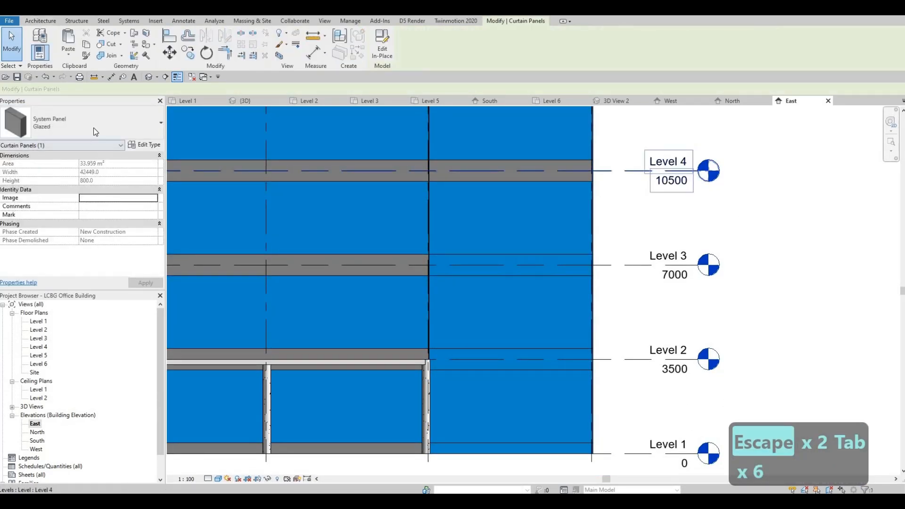
left_click(93, 128)
left_click(45, 289)
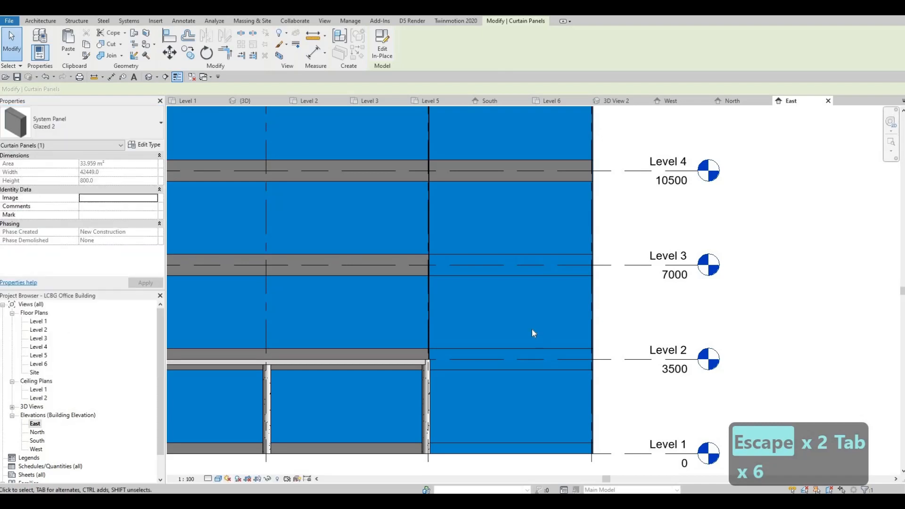
Step: Change the 800 mm high curtain panel at Level 3 between grid lines 1 and 2 to the Glazed 2 type and deselect it
key("Tab")
key("Tab")
key("Tab")
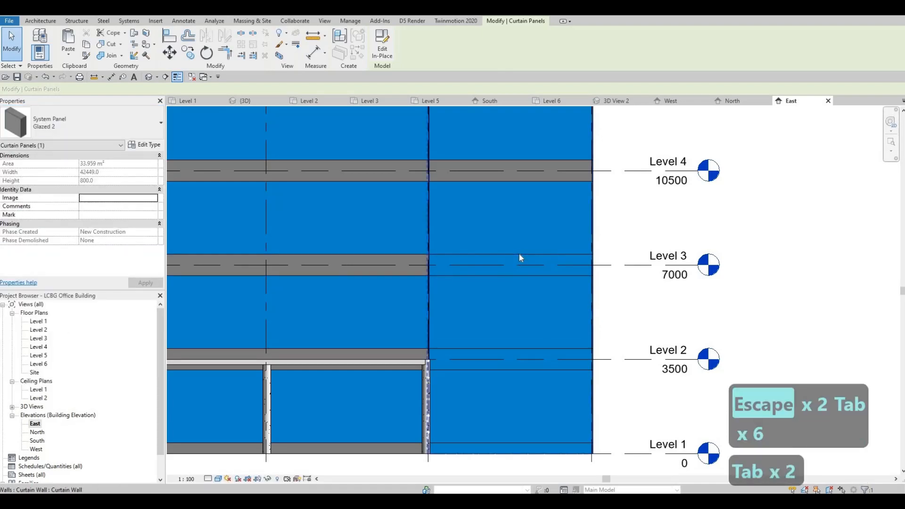
left_click(319, 222)
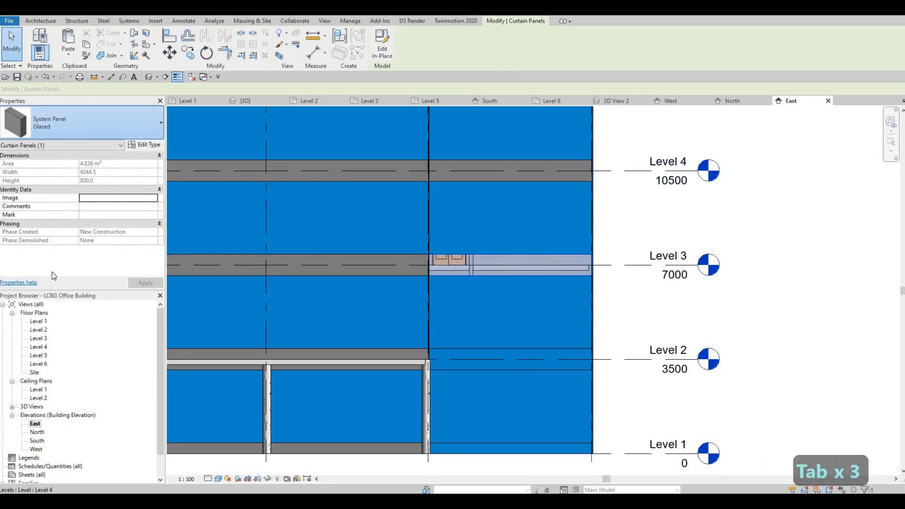
left_click(93, 123)
key("Escape")
key("Escape")
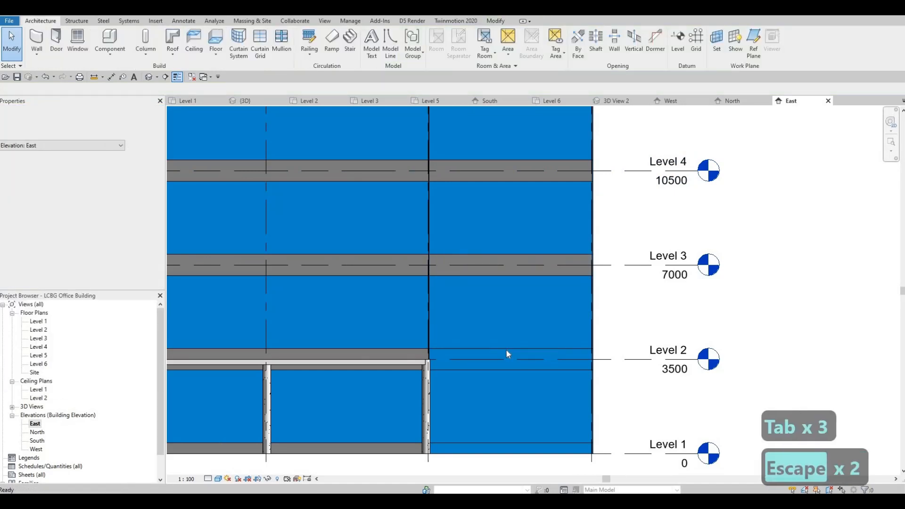
Step: Change the 800 mm high curtain panel at Level 2 between grid lines 1 and 2 to the Glazed 2 type and deselect it
key("Tab")
key("Tab")
key("Tab")
left_click(507, 351)
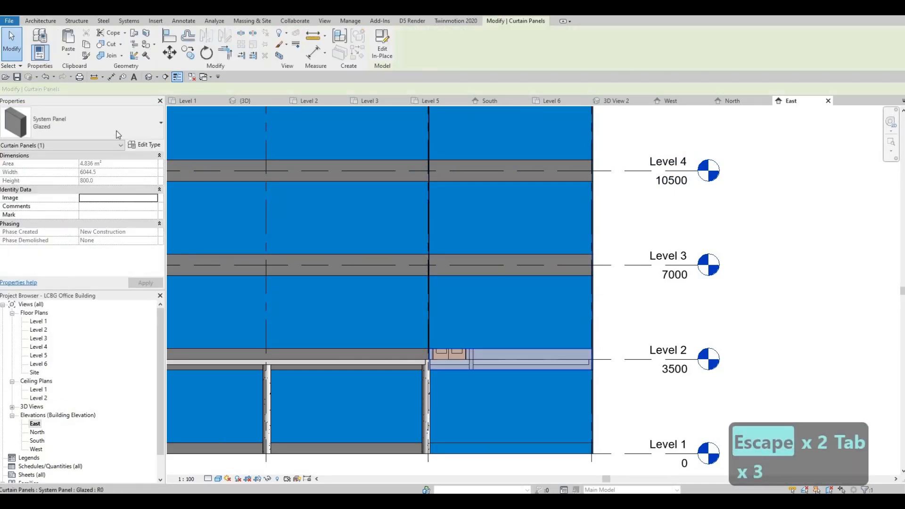
left_click(94, 124)
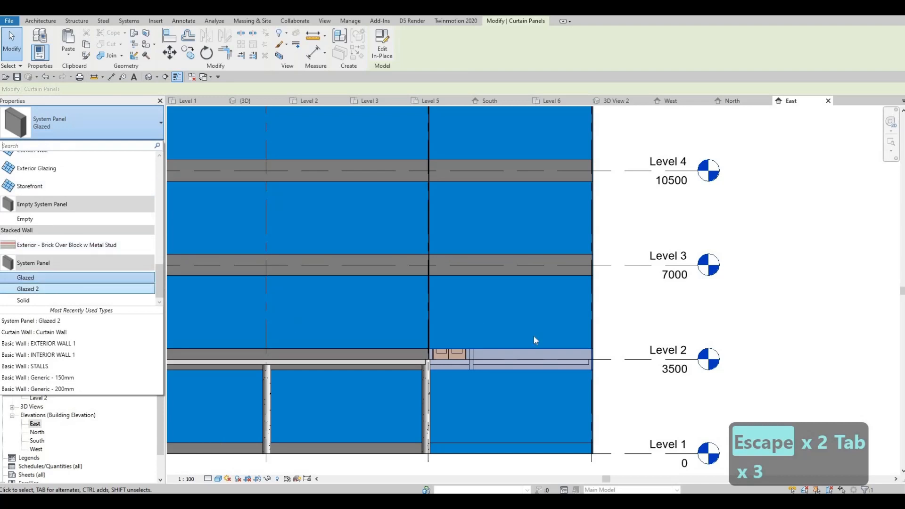
left_click(56, 289)
key("Escape")
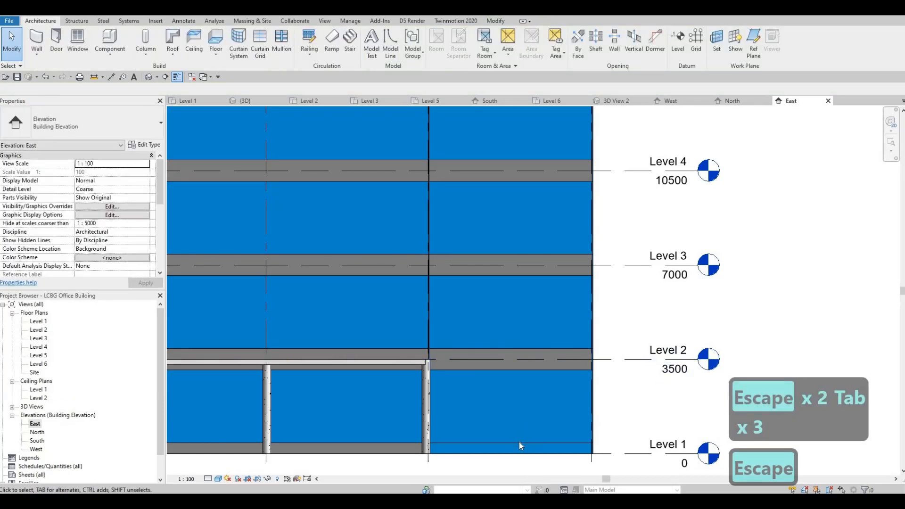
Step: Change the narrow curtain panel just above Level 1 between grid lines 1 and 2 to the Glazed 2 type and deselect it
key("Tab")
key("Tab")
key("Tab")
key("Tab")
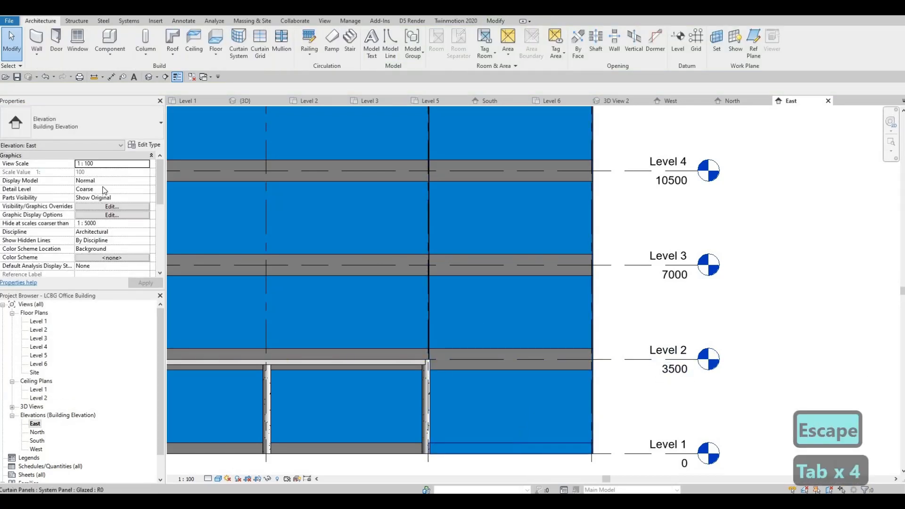
left_click(103, 123)
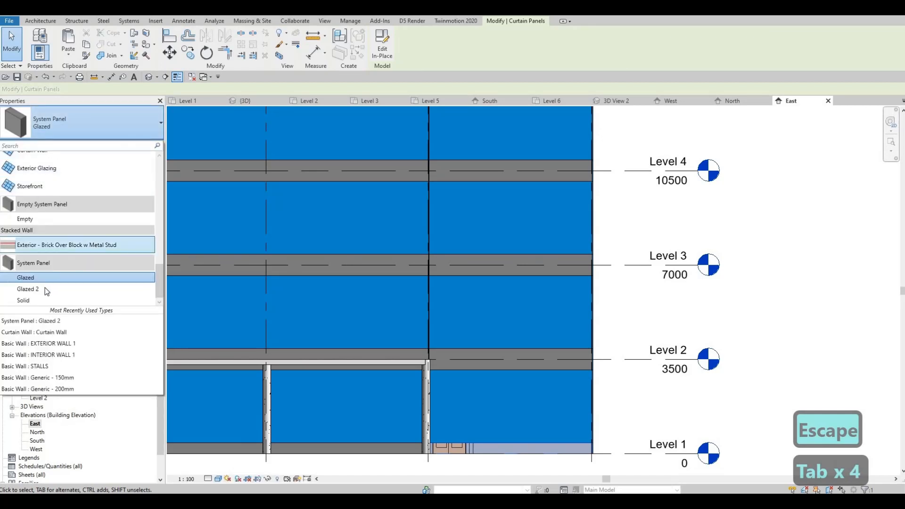
key("Escape")
key("Escape")
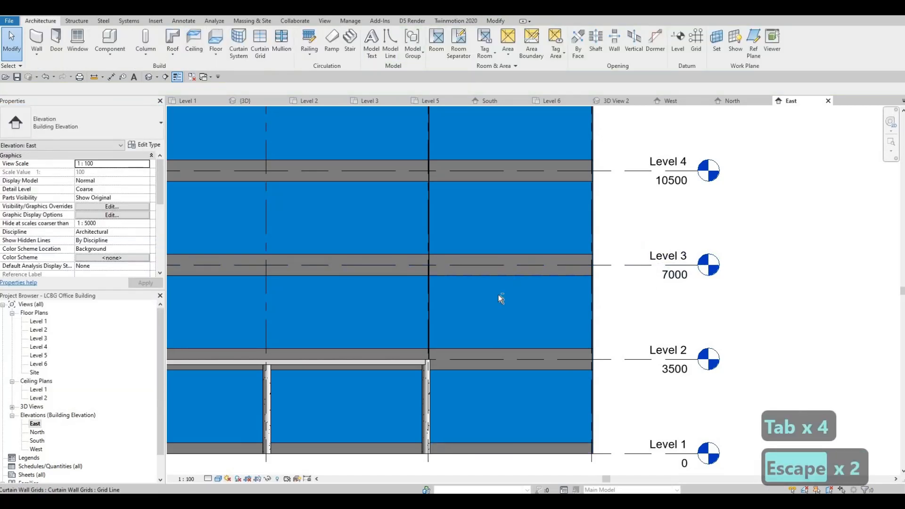
Step: Open the North building elevation
scroll(498, 295, "down", 5)
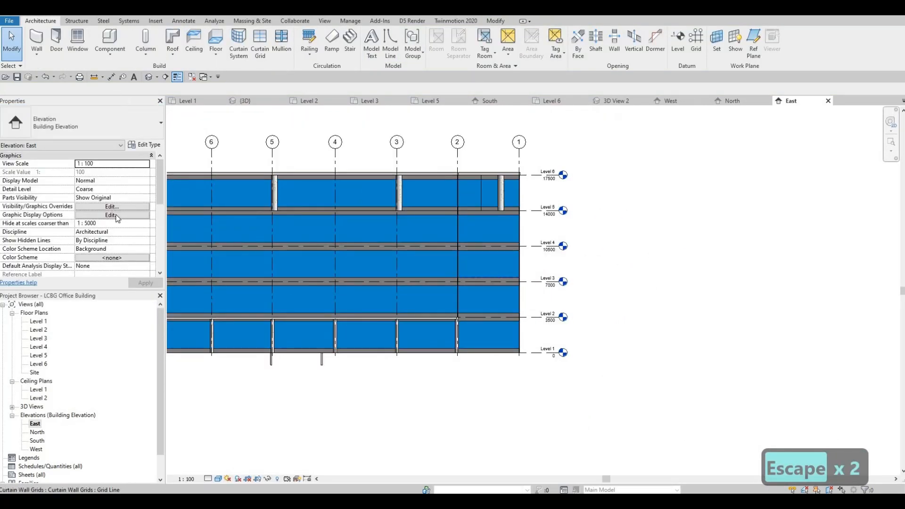
double_click(37, 432)
key("Escape")
scroll(718, 190, "up", 1)
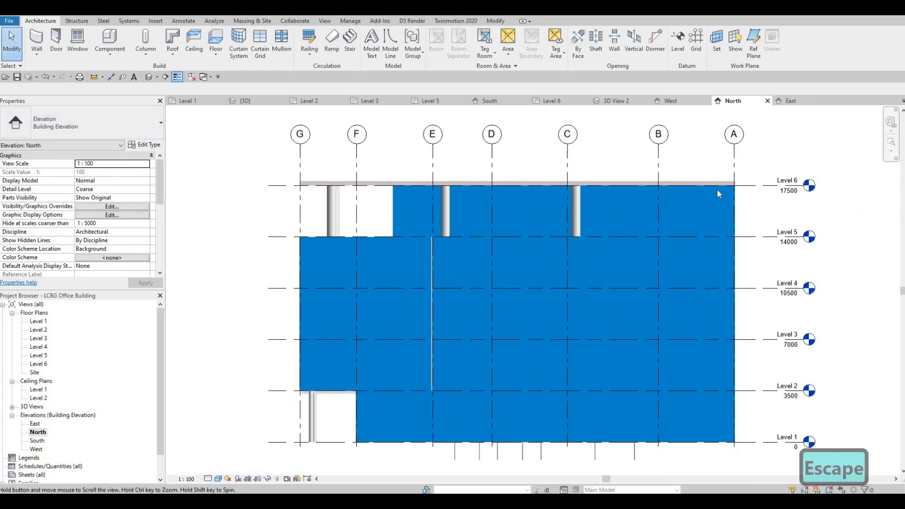
Step: Change the 400 mm high curtain panel just below Level 6 between grid lines A and B to the System Panel type Glazed 2
key("Tab")
key("Tab")
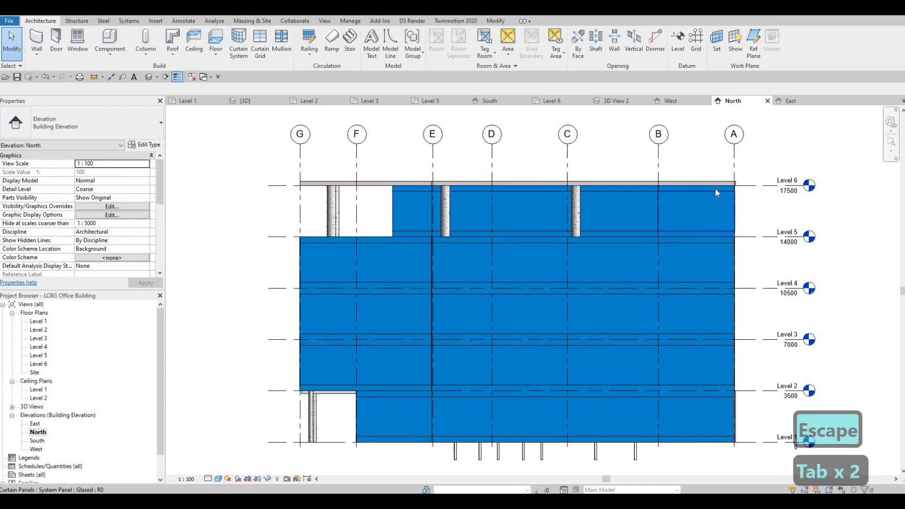
key("Tab")
left_click(716, 190)
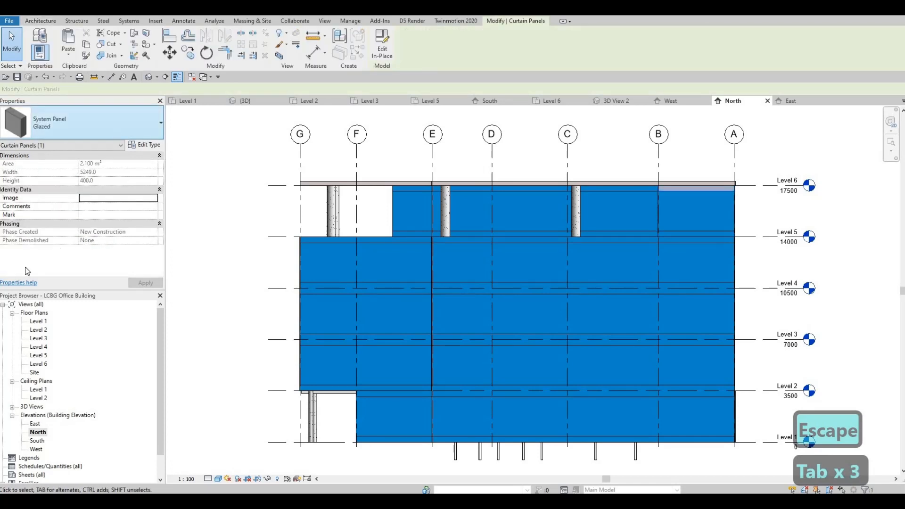
left_click(130, 124)
left_click(19, 287)
key("Escape")
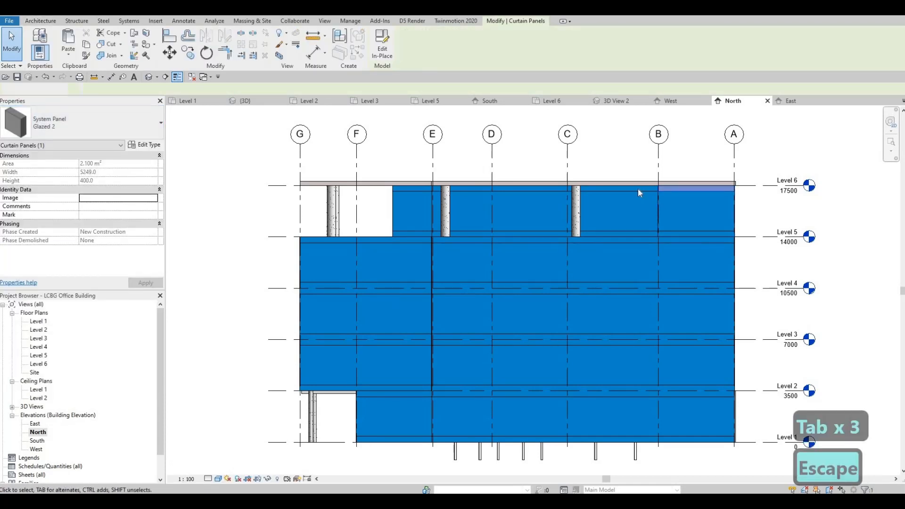
key("Tab")
key("Tab")
left_click(637, 189)
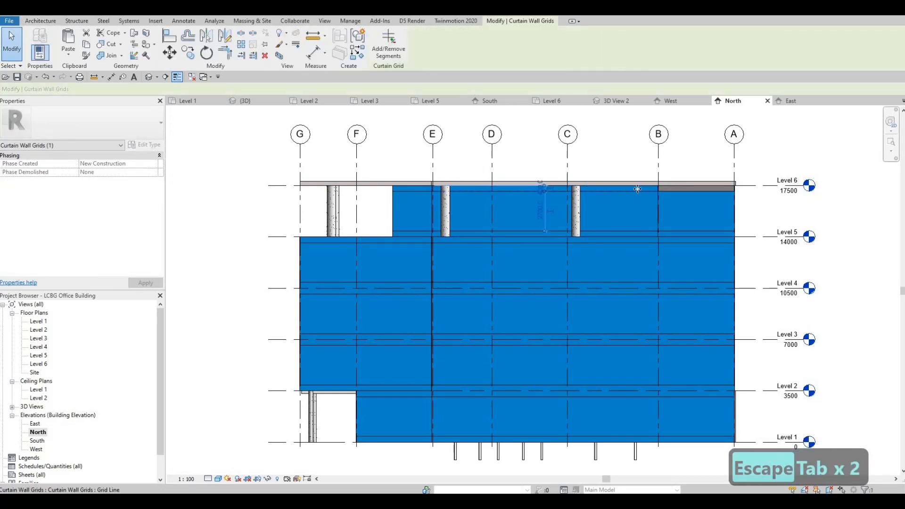
key("Escape")
Step: Change the narrow curtain panel just below Level 6 between grid lines E and B to the System Panel type Glazed 2
key("Tab")
key("Tab")
left_click(627, 189)
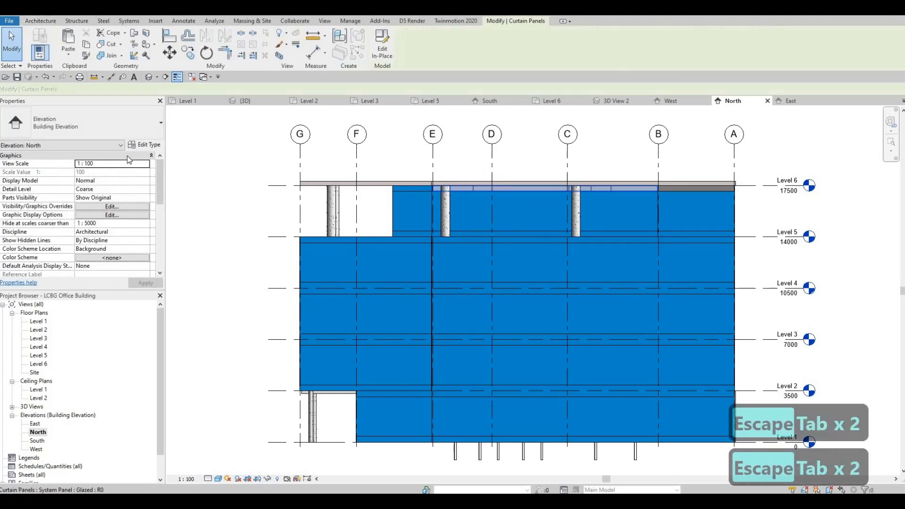
left_click(113, 128)
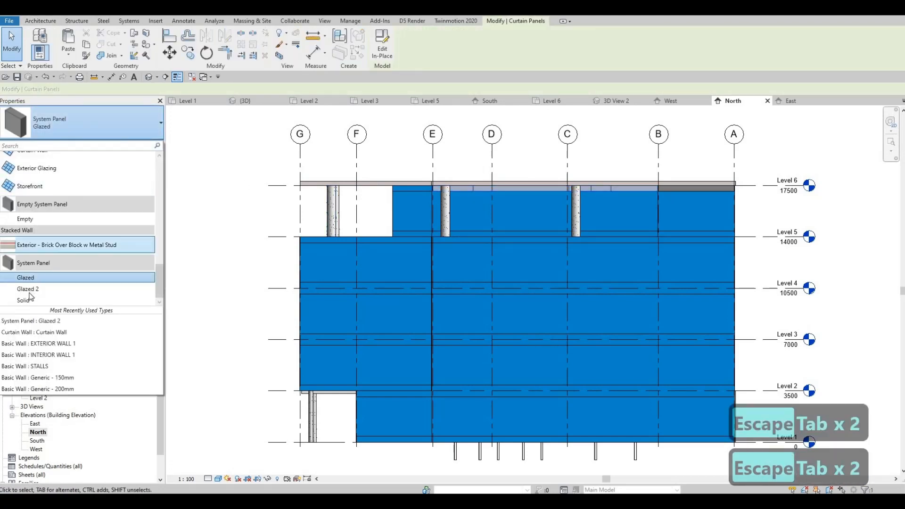
key("Escape")
key("Escape")
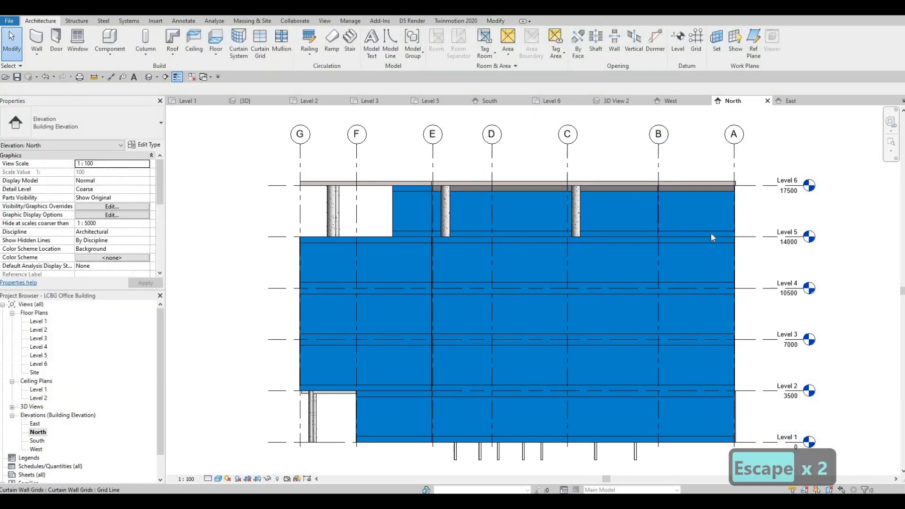
Step: Change the narrow curtain panel just above Level 5 between grid lines B and A to the Glazed 2 type and deselect it
key("Tab")
key("Tab")
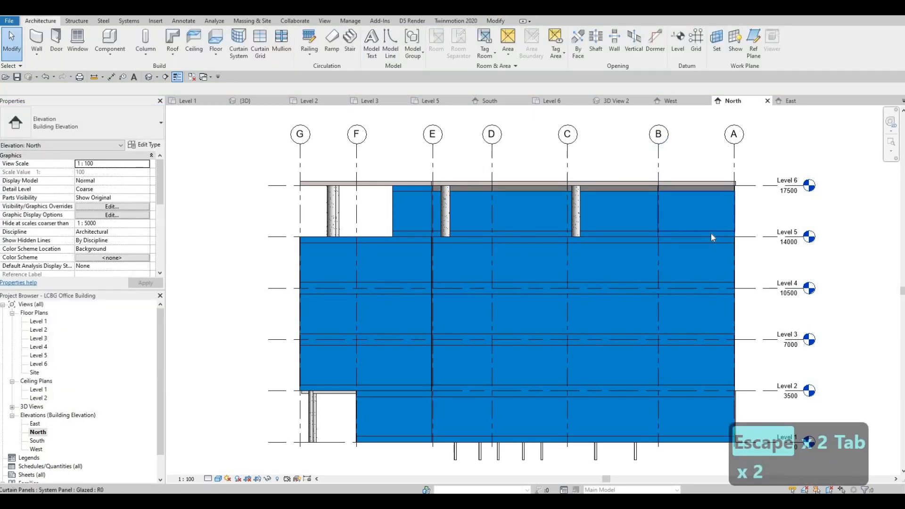
left_click(134, 120)
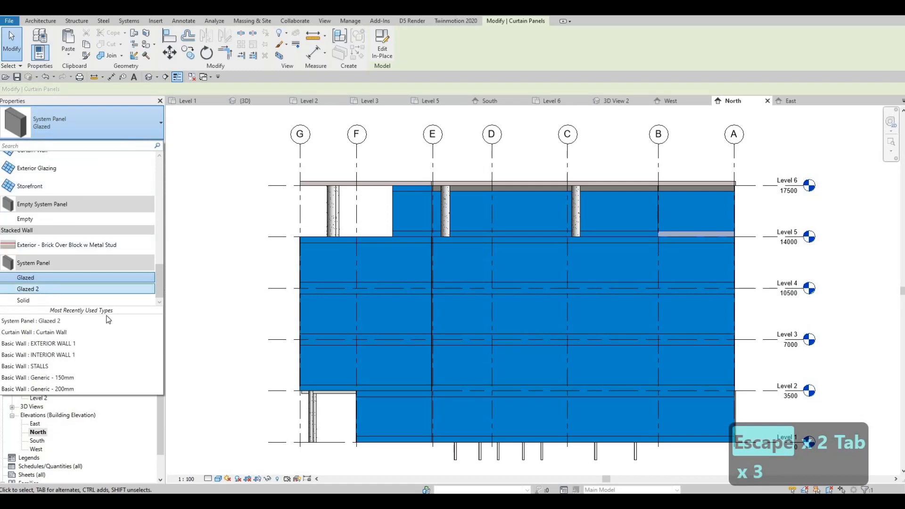
left_click(109, 321)
key("Escape")
Step: Change the 400 mm high curtain panel just below Level 5 between grid lines E and A to the Glazed 2 type
key("Tab")
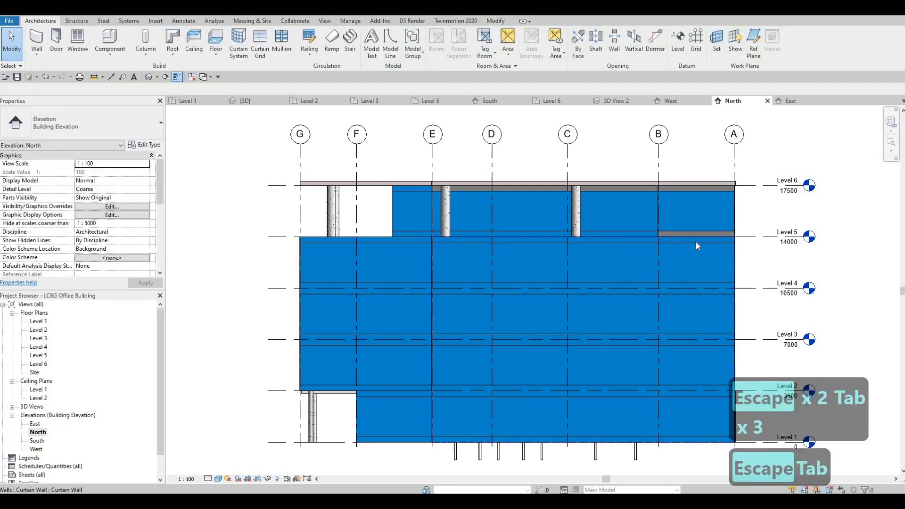
key("Tab")
key("Tab")
left_click(696, 242)
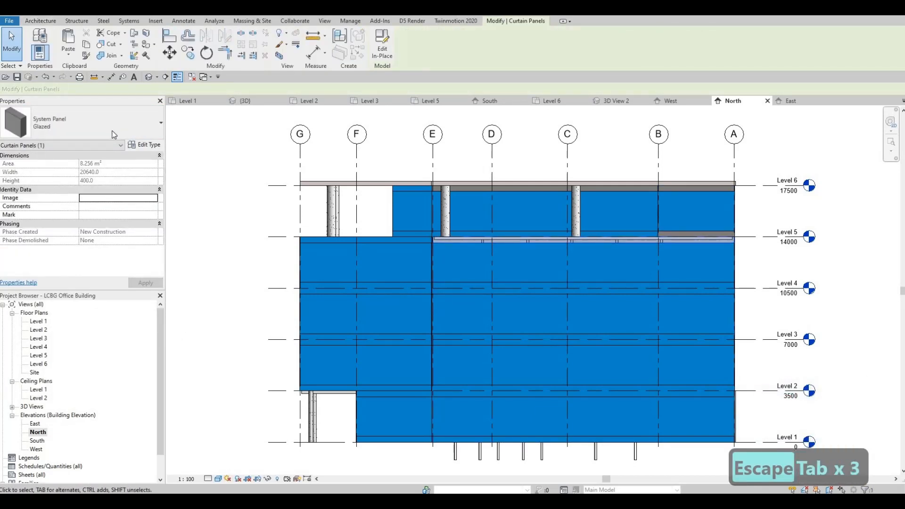
left_click(112, 132)
left_click(64, 292)
key("Escape")
Step: Change the 400 mm high curtain panel just above Level 5 between grid lines E and B to Glazed 2 and deselect it
key("Tab")
key("Tab")
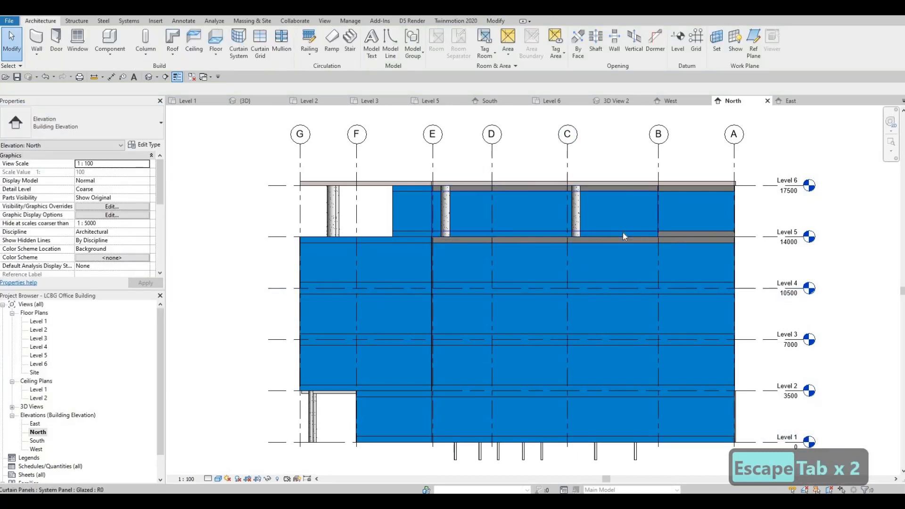
key("Tab")
left_click(624, 233)
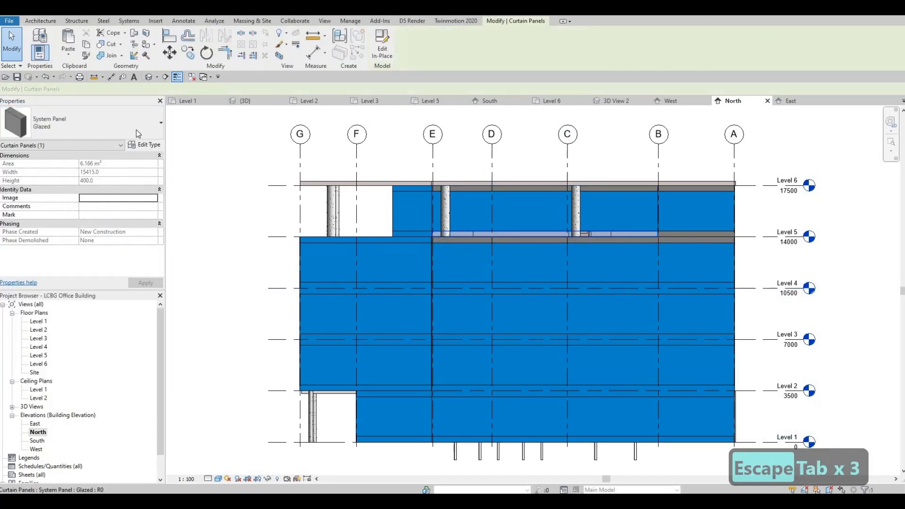
left_click(61, 287)
key("Escape")
key("Escape")
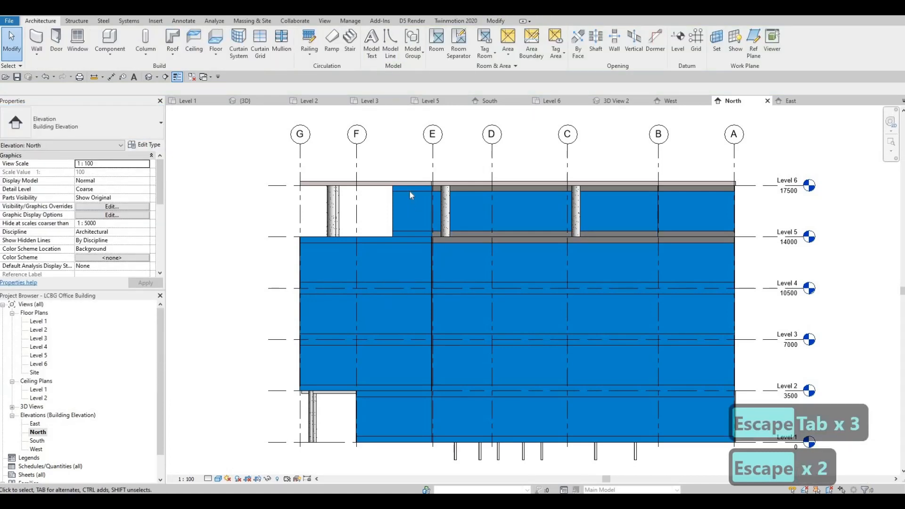
Step: Change the short curtain panel just below Level 6 between grid lines F and E to the Glazed 2 type
key("Tab")
key("Tab")
key("Tab")
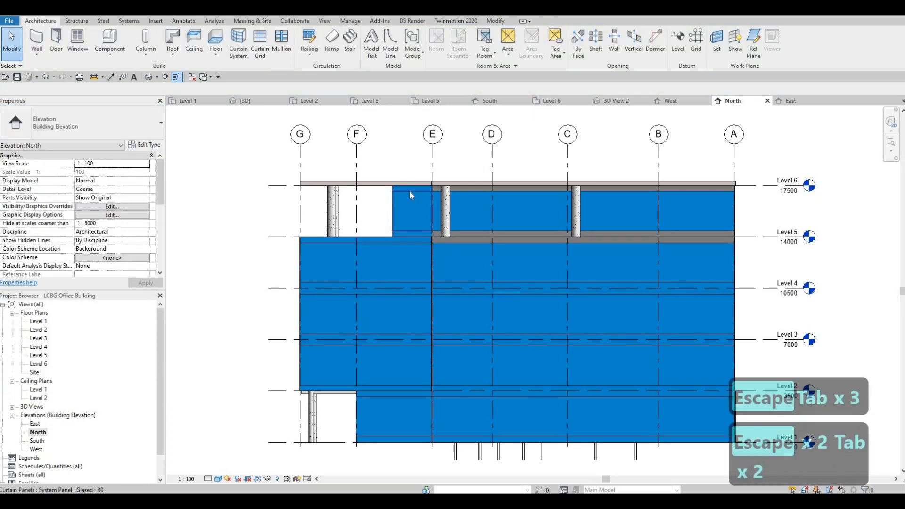
left_click(87, 127)
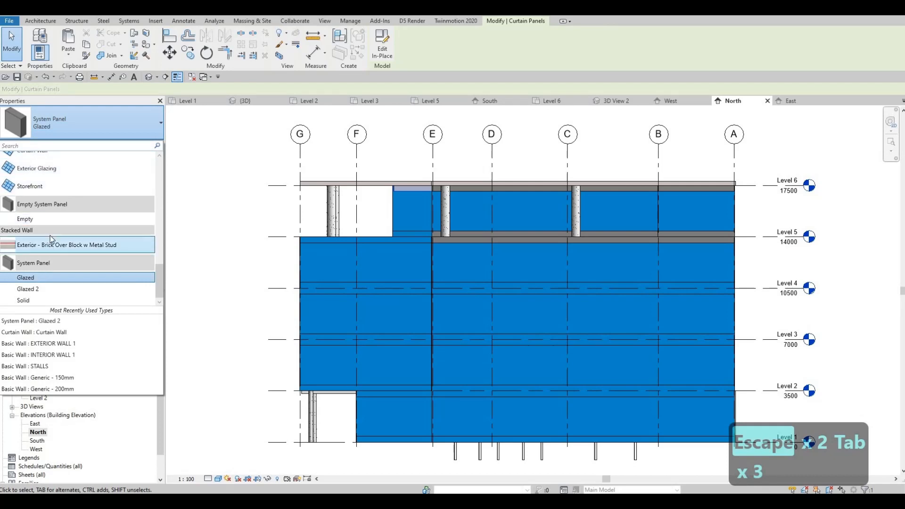
left_click(47, 289)
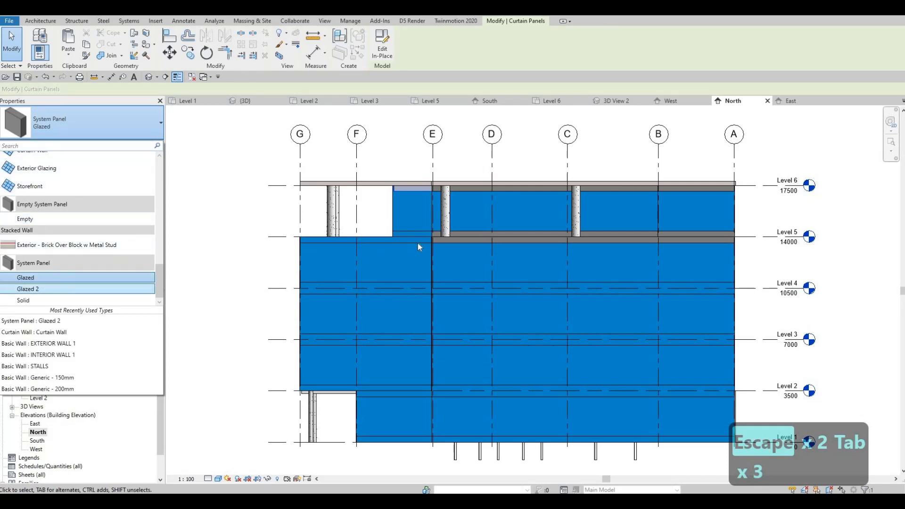
key("Escape")
key("Escape")
Step: Change the short 400 mm high curtain panel just above Level 5 between grid lines F and E to the Glazed 2 type
key("Tab")
key("Tab")
key("Tab")
key("Tab")
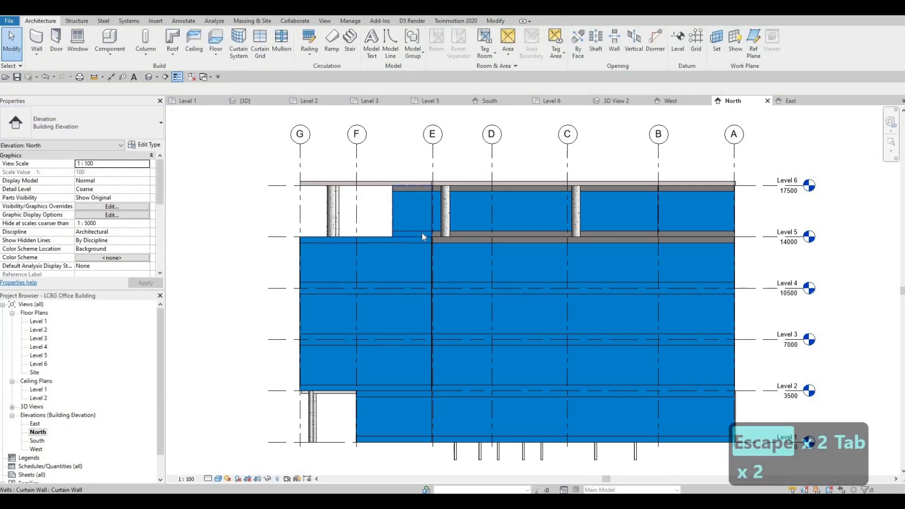
left_click(204, 182)
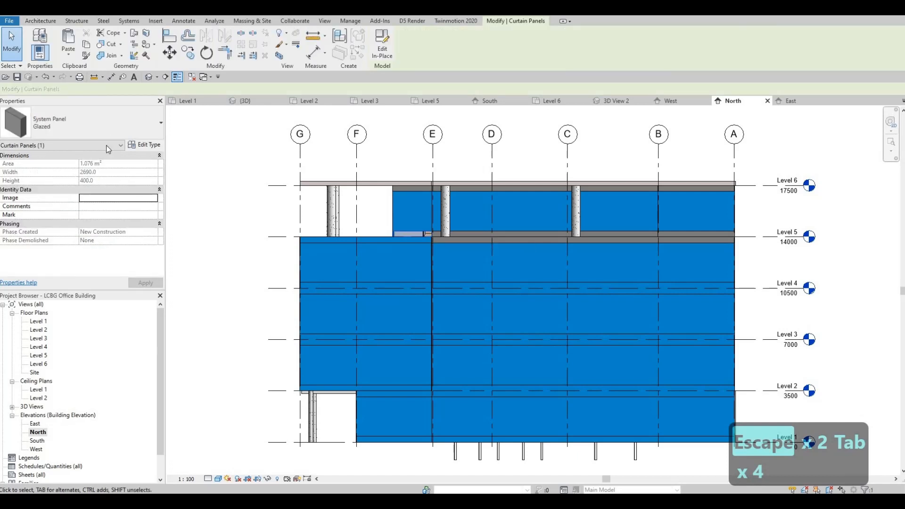
left_click(94, 124)
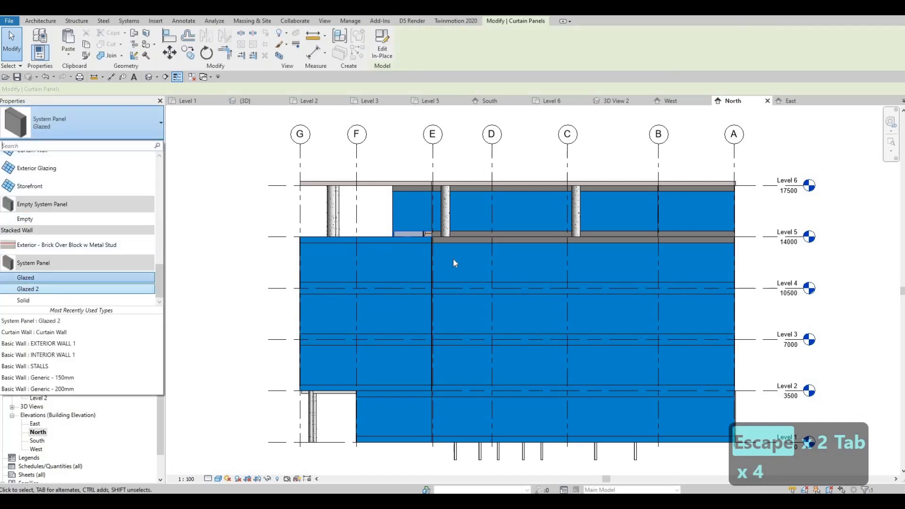
left_click(409, 242)
key("Escape")
key("Escape")
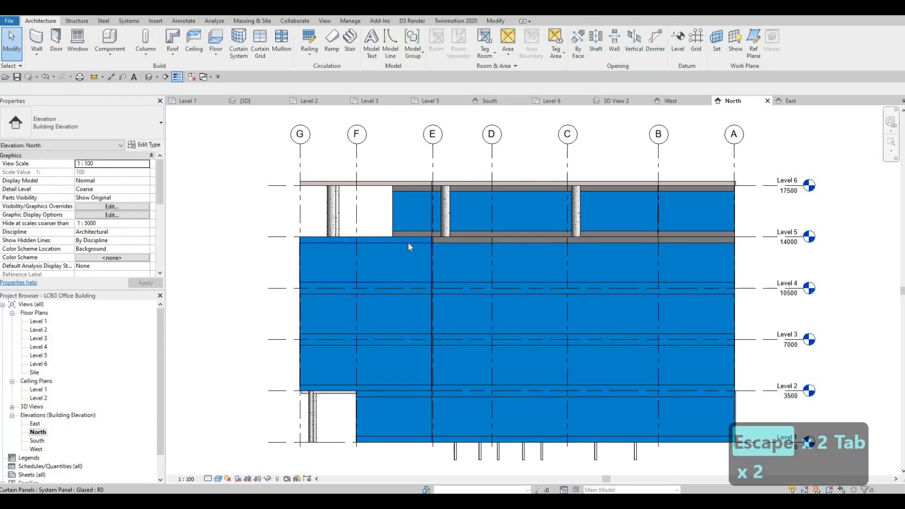
Step: Change the 400 mm high curtain panel just below Level 5 between grid lines G and E to Glazed 2 and deselect it
key("Tab")
left_click(383, 241)
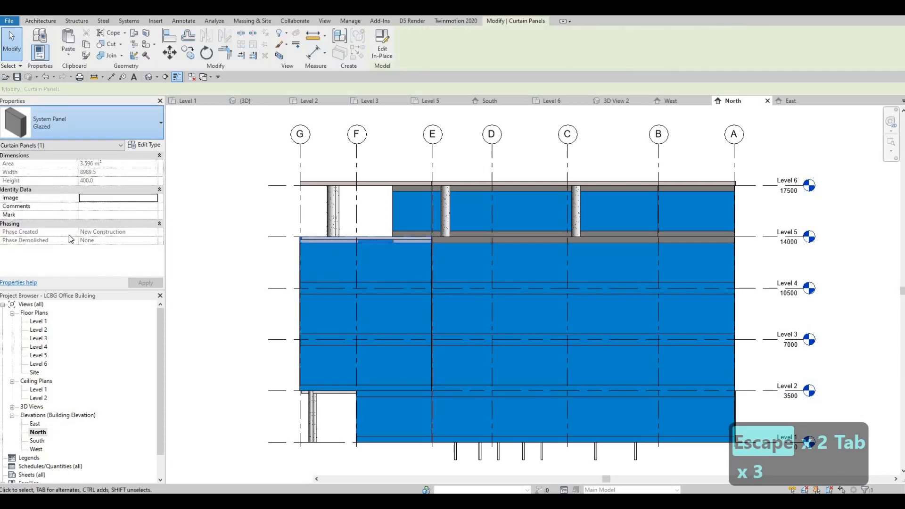
left_click(94, 124)
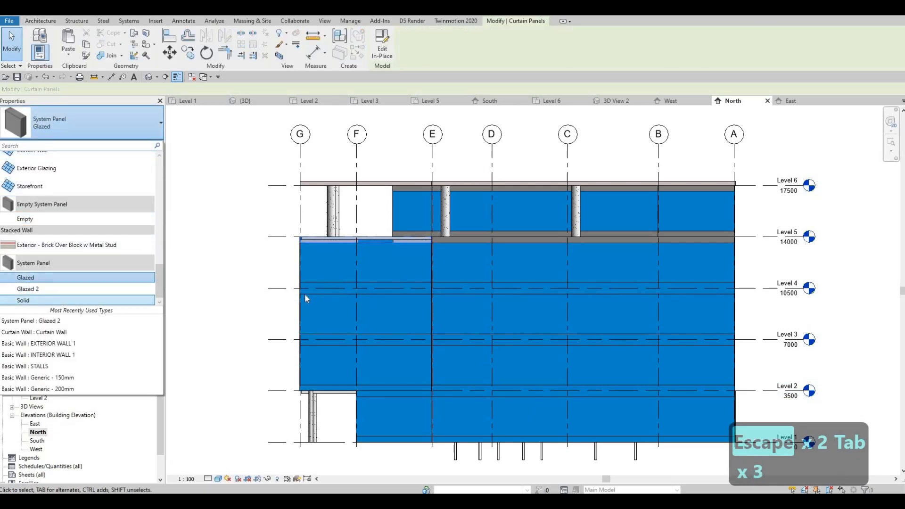
left_click(421, 295)
key("Escape")
key("Escape")
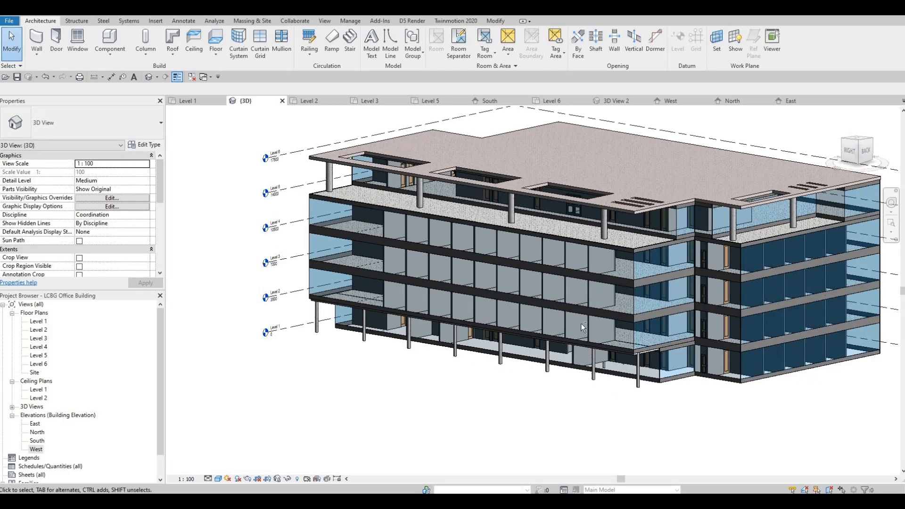
Step: Check the facades in the 3D view and the North elevation, and open the East building elevation
middle_click_drag(583, 328, 168, 411, "shift")
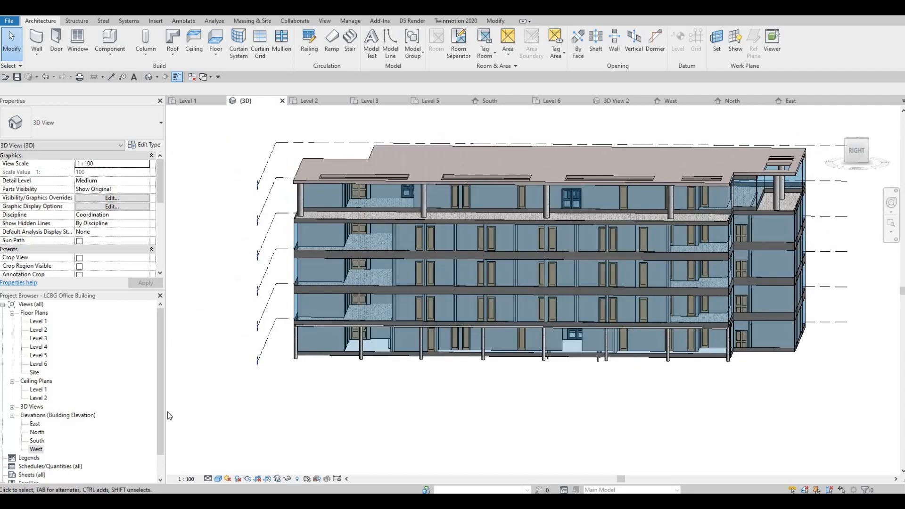
double_click(91, 432)
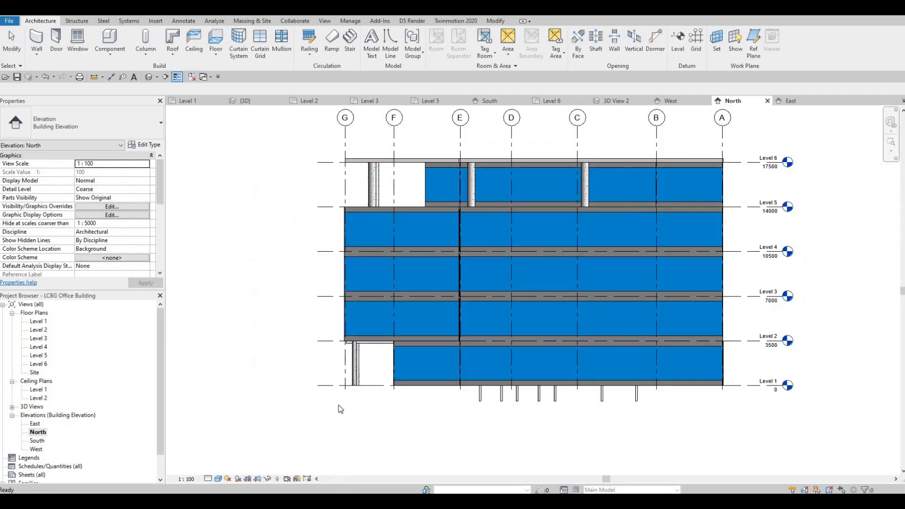
double_click(35, 423)
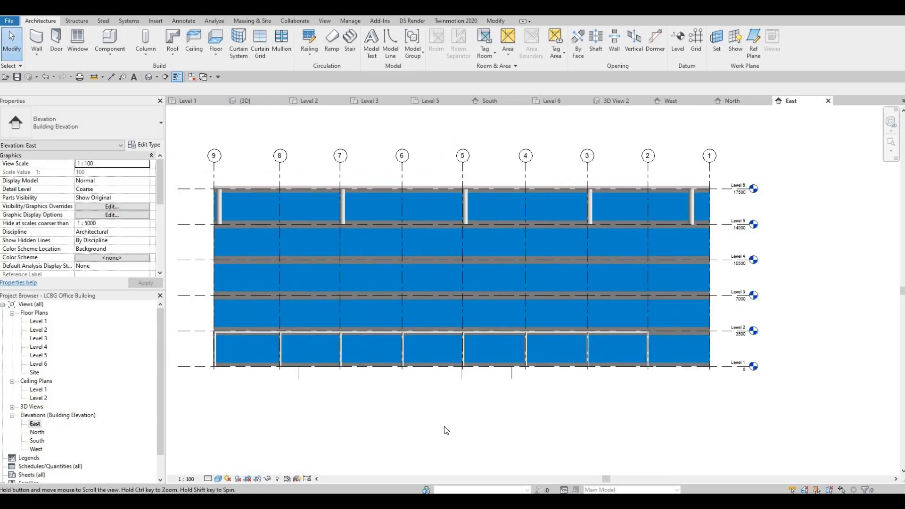
Step: Place vertical curtain grid lines at the midpoints of the top-floor and the Level 2 to Level 5 curtain walls between grid lines 9 and 2
left_click(258, 42)
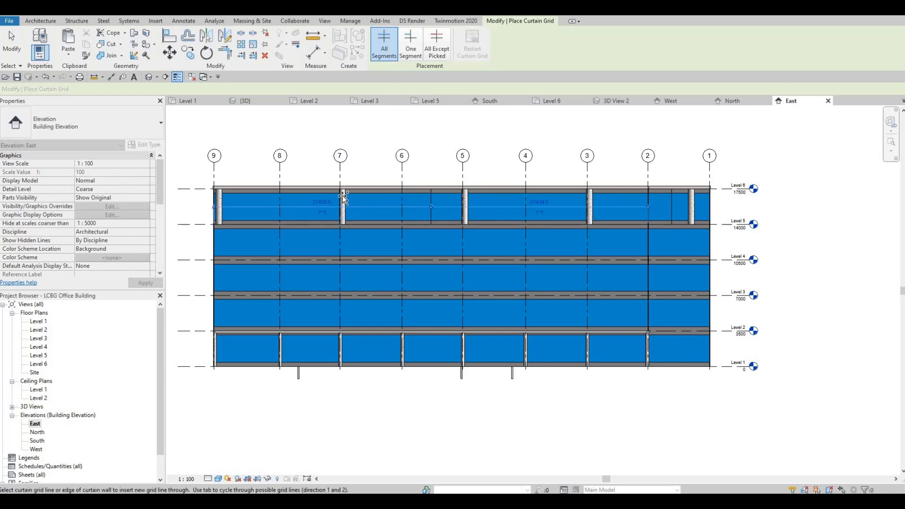
scroll(343, 197, "up", 3)
scroll(342, 200, "down", 2)
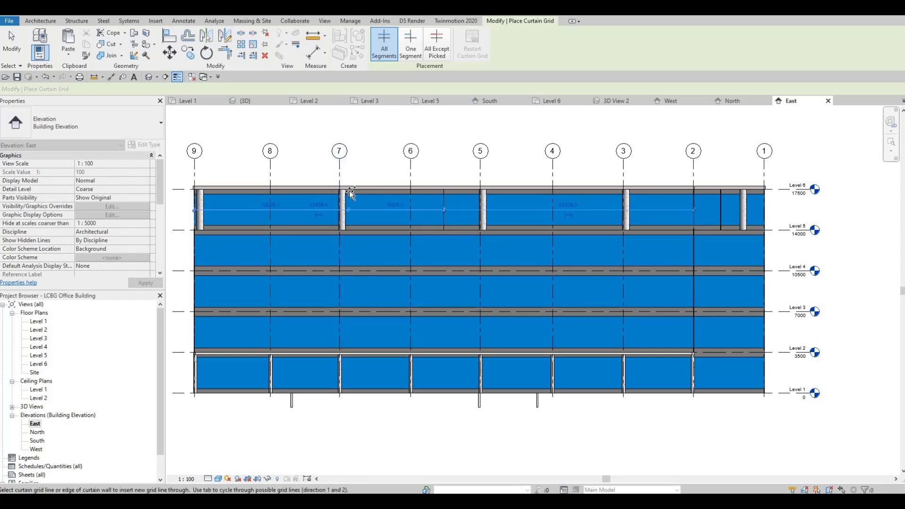
key("Escape")
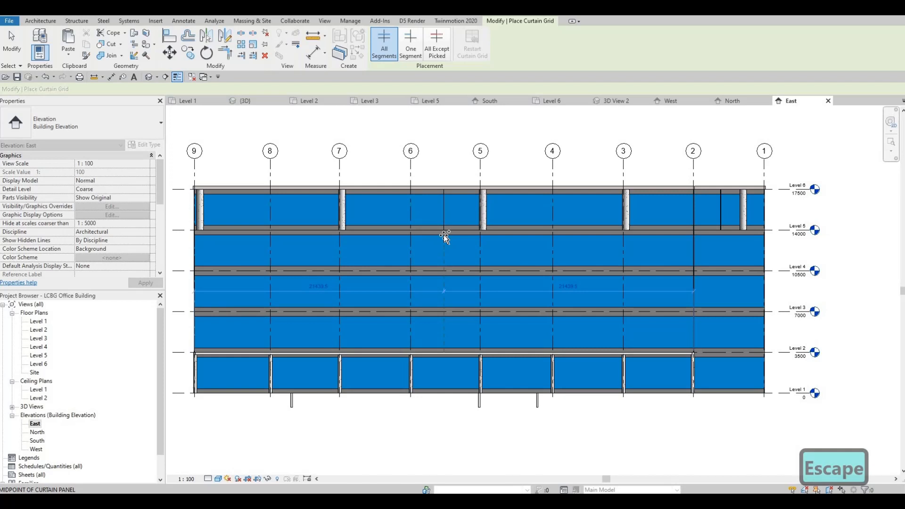
middle_click_drag(471, 288, 521, 276)
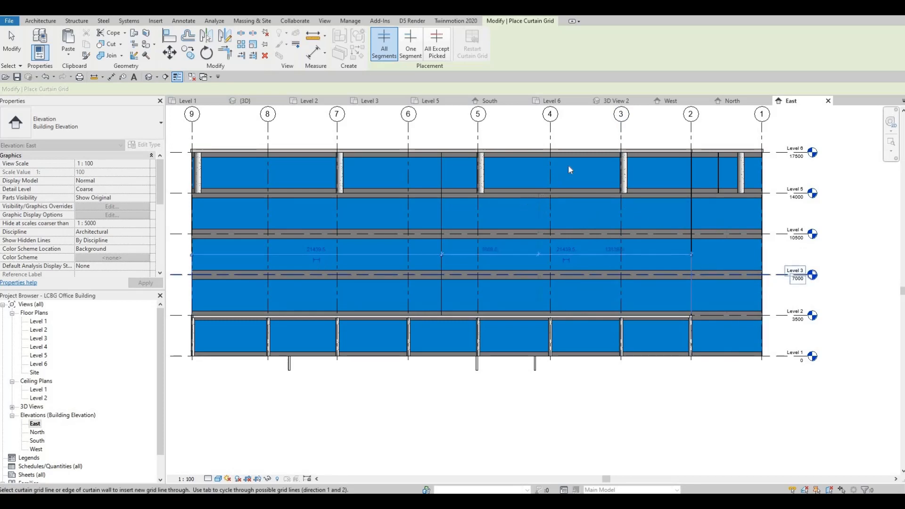
Step: Divide the Level 1 to Level 5 curtain wall between grid lines 2 and 1 into four equal bays with vertical curtain grid lines
middle_click_drag(533, 304, 575, 262)
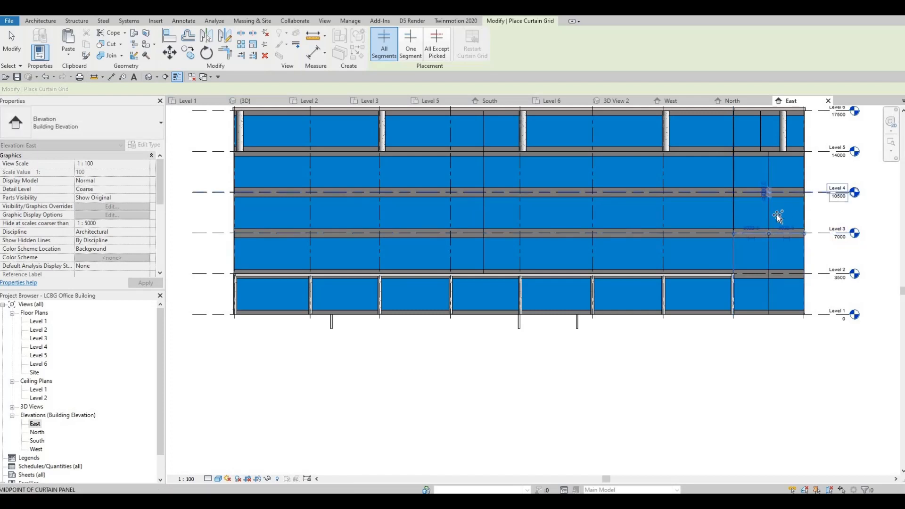
scroll(771, 236, "up", 2)
middle_click_drag(691, 226, 686, 248)
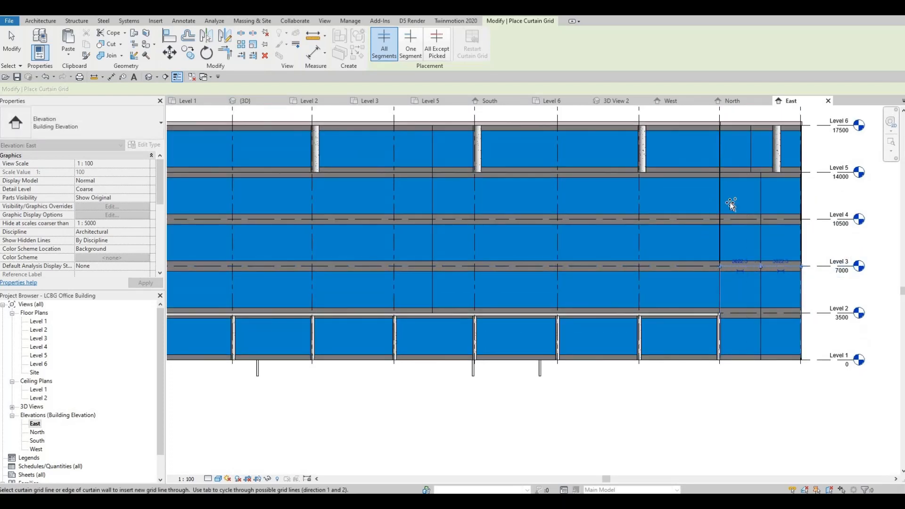
left_click(743, 180)
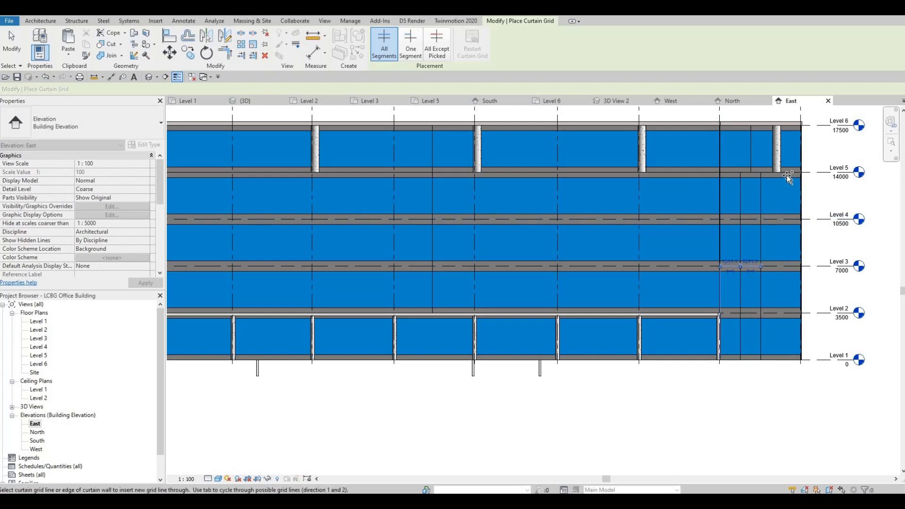
scroll(780, 181, "up", 1)
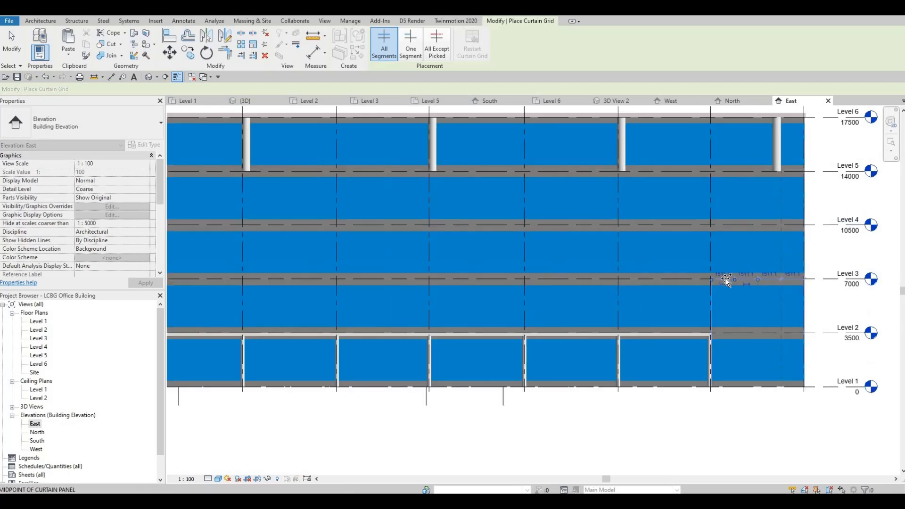
scroll(737, 285, "up", 4)
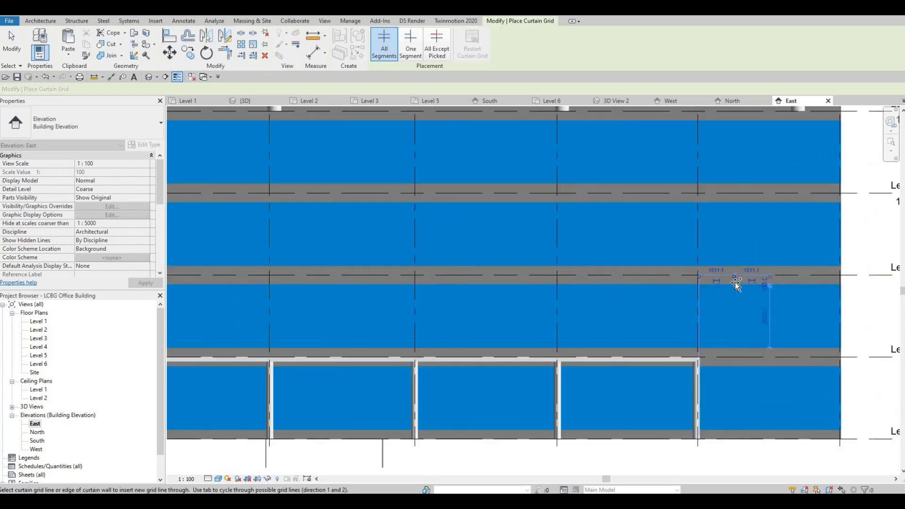
scroll(792, 227, "down", 2)
scroll(784, 219, "down", 1)
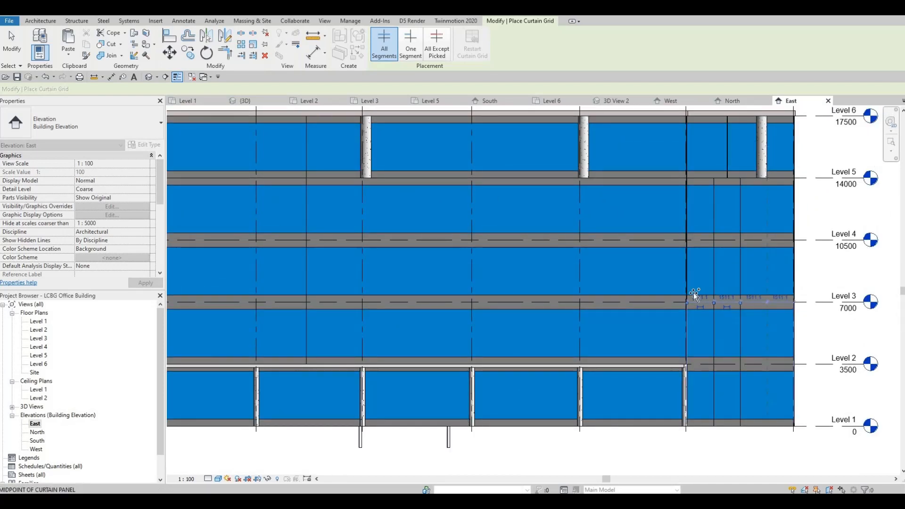
scroll(727, 210, "up", 1)
Step: Divide the Level 2 to Level 5 curtain wall between its middle grid line and grid line 2 into four equal bays with vertical curtain grid lines
scroll(745, 191, "down", 2)
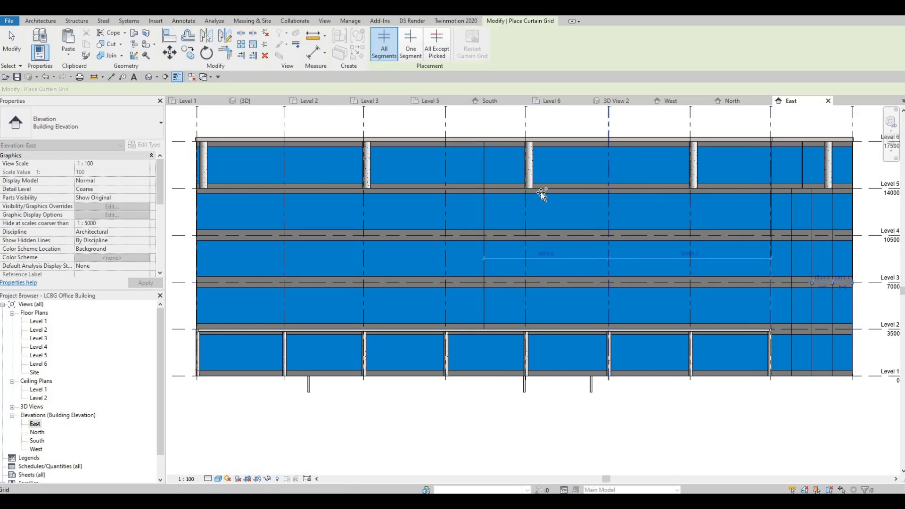
left_click(633, 193)
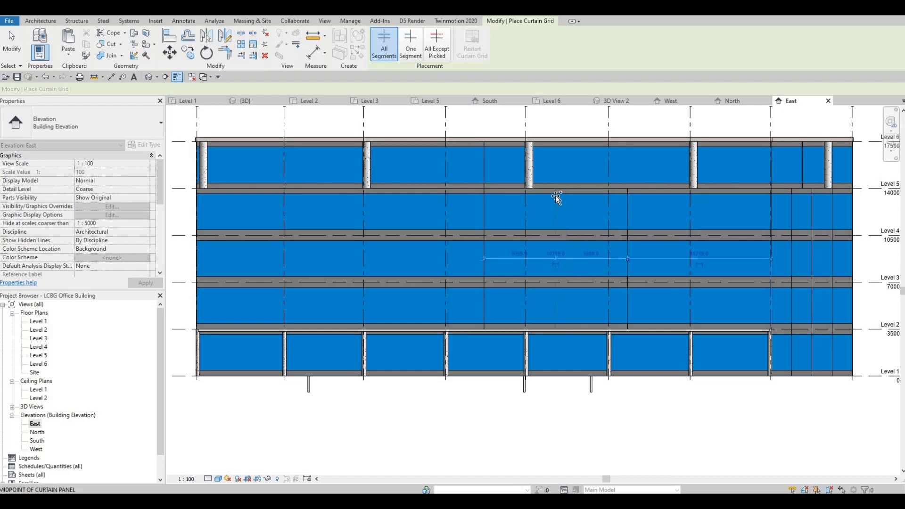
left_click(556, 195)
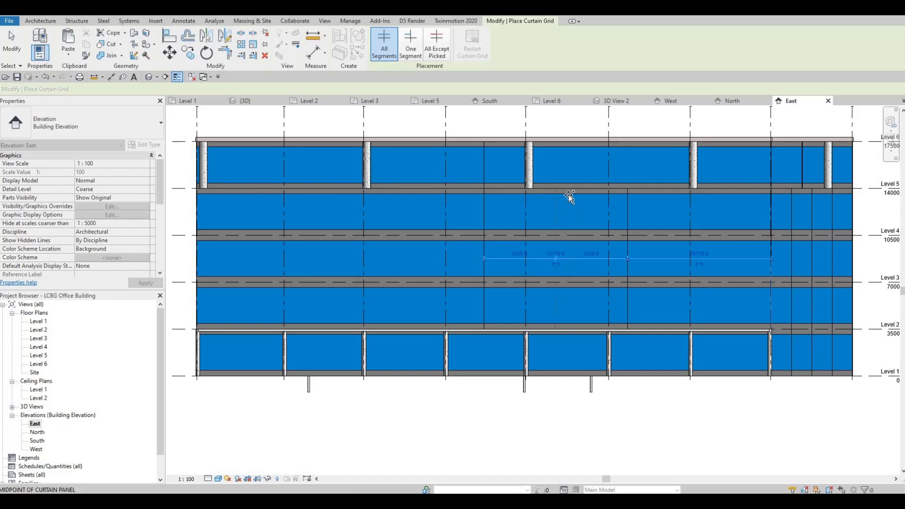
left_click(717, 200)
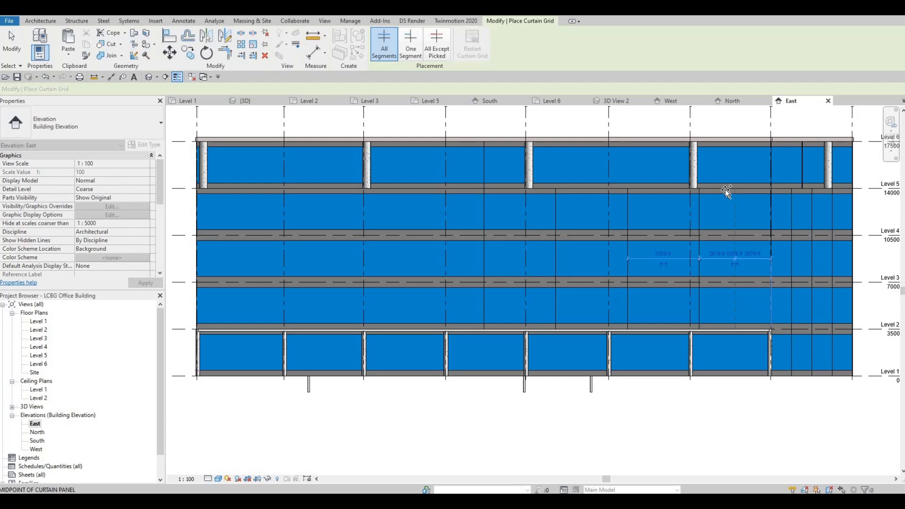
Step: Split each of those four bays between the wall's middle and grid line 2 into thirds with vertical curtain grid lines
left_click(743, 189)
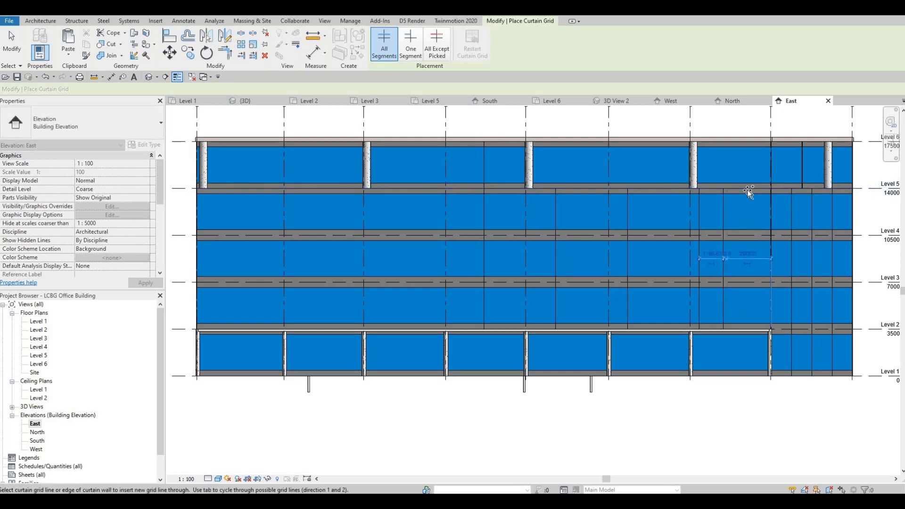
left_click(748, 189)
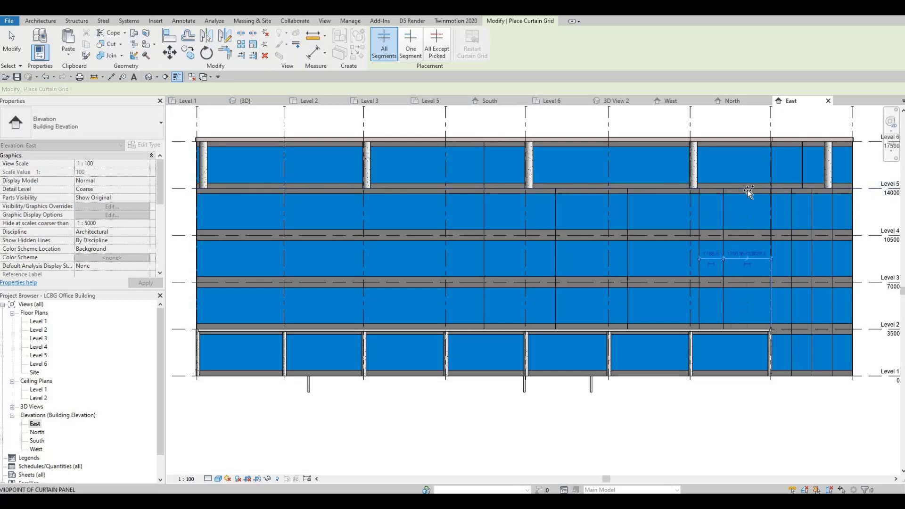
left_click(682, 192)
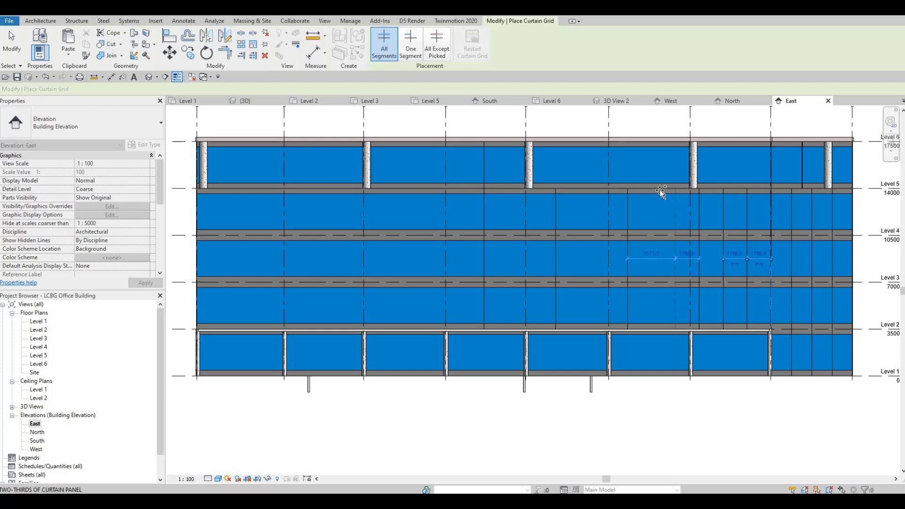
left_click(650, 191)
middle_click_drag(649, 191, 683, 197)
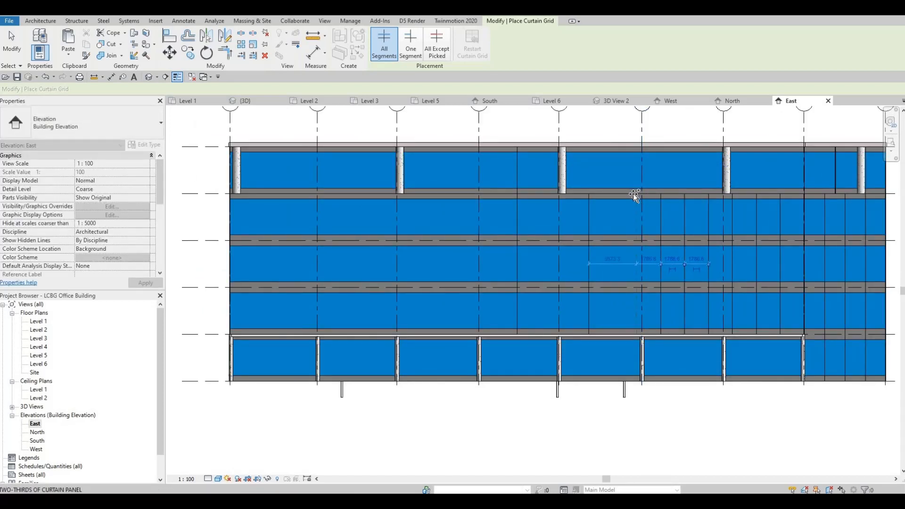
left_click(610, 194)
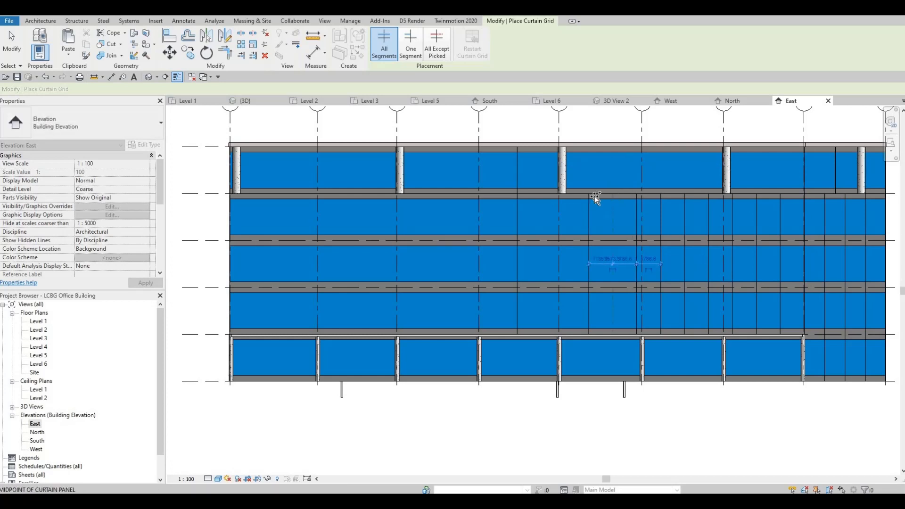
left_click(559, 198)
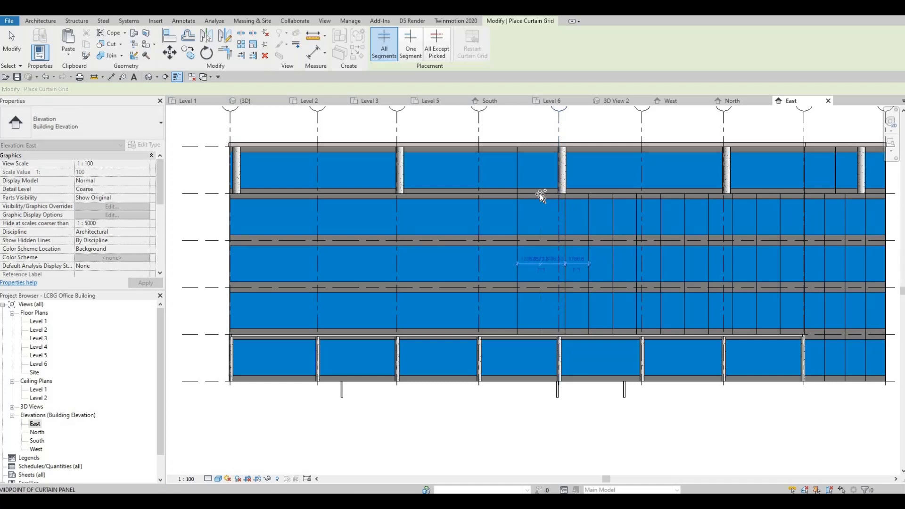
left_click(579, 220)
Step: Divide the Level 2 to Level 5 curtain wall between grid line 9 and its middle grid line into four equal bays with vertical curtain grid lines
middle_click_drag(589, 207, 591, 180)
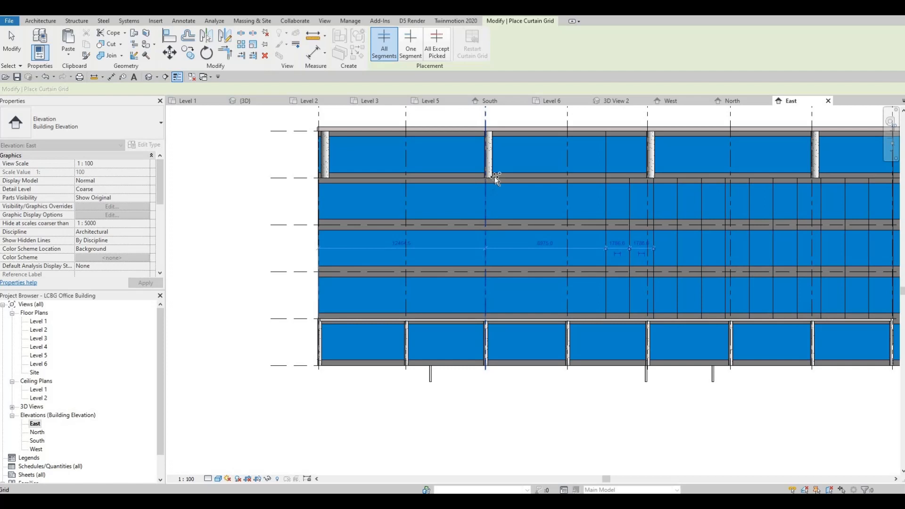
scroll(491, 185, "up", 2)
middle_click_drag(544, 216, 562, 162)
middle_click_drag(540, 267, 559, 236)
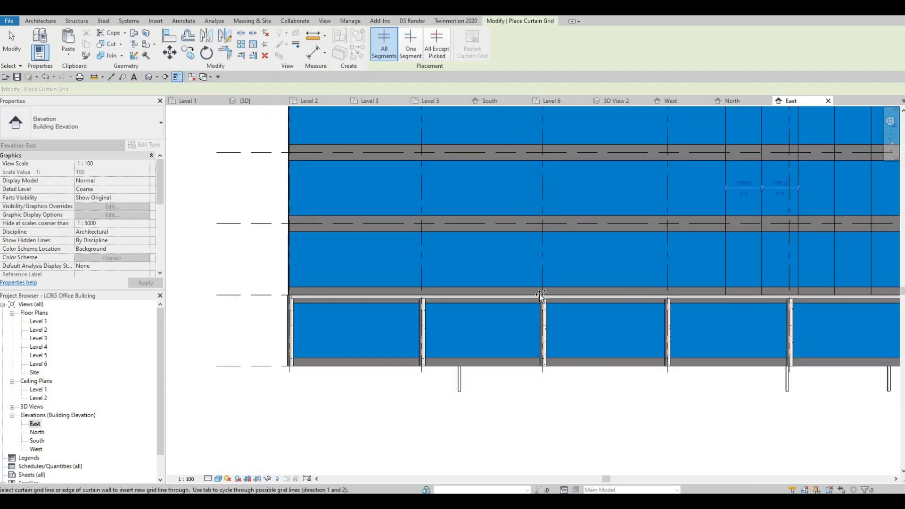
left_click(517, 213)
scroll(589, 257, "down", 2)
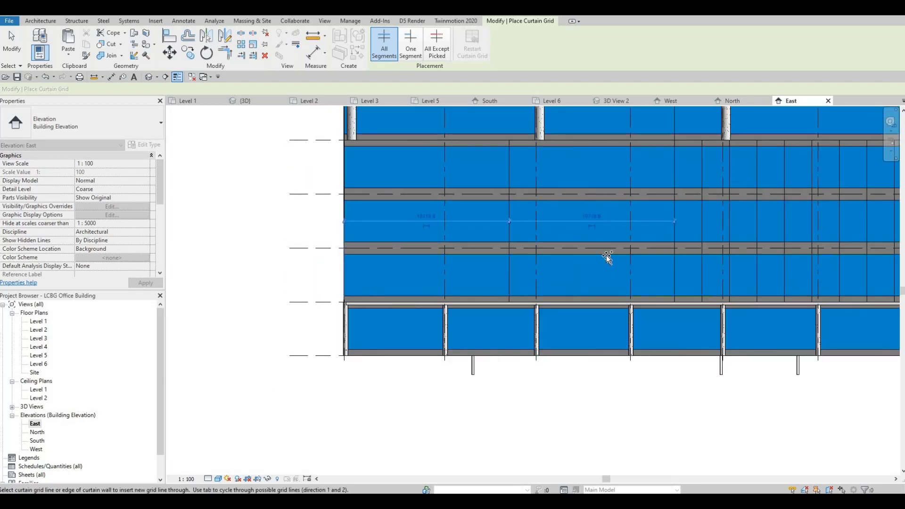
left_click(589, 297)
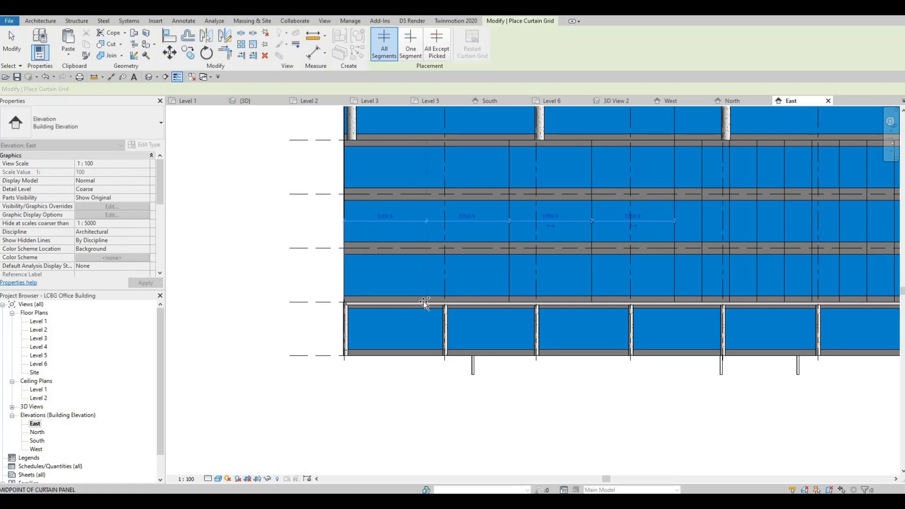
left_click(423, 301)
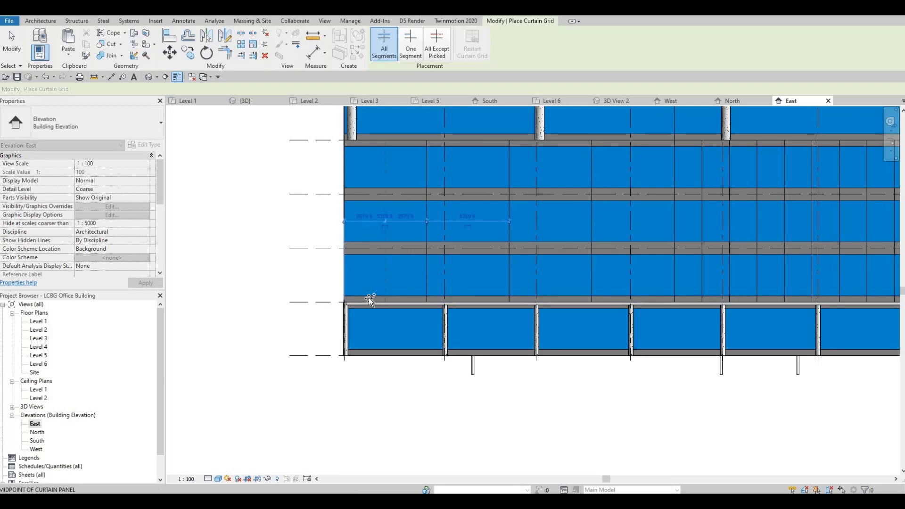
Step: Split each of the four bays between grid line 9 and the wall's middle into thirds with vertical curtain grid lines
left_click(371, 299)
left_click(477, 295)
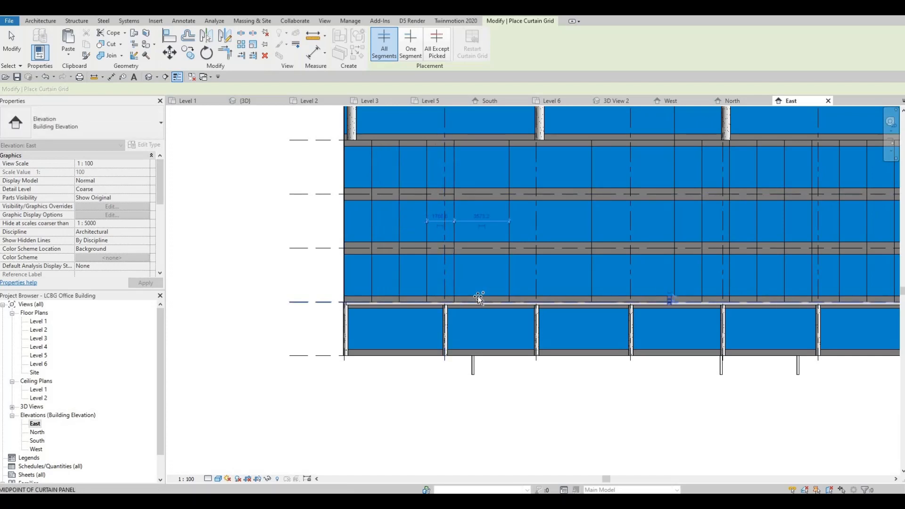
left_click(542, 294)
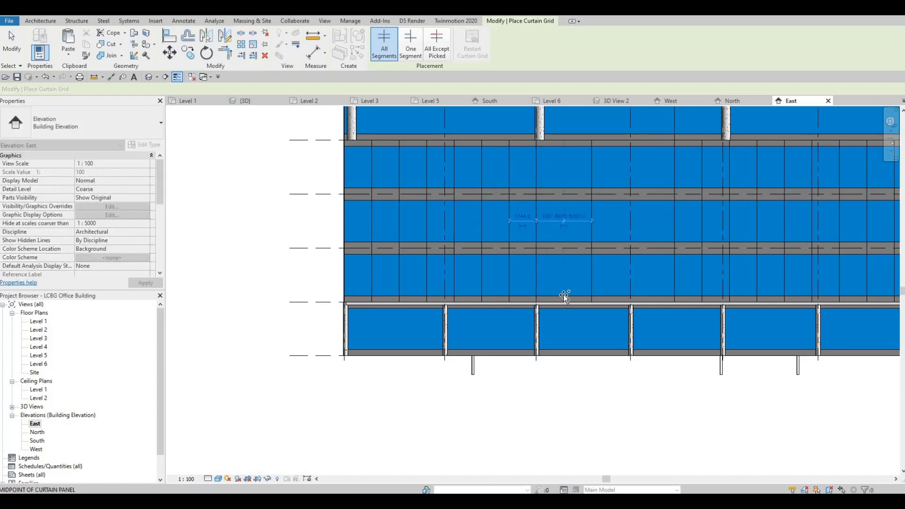
left_click(585, 291)
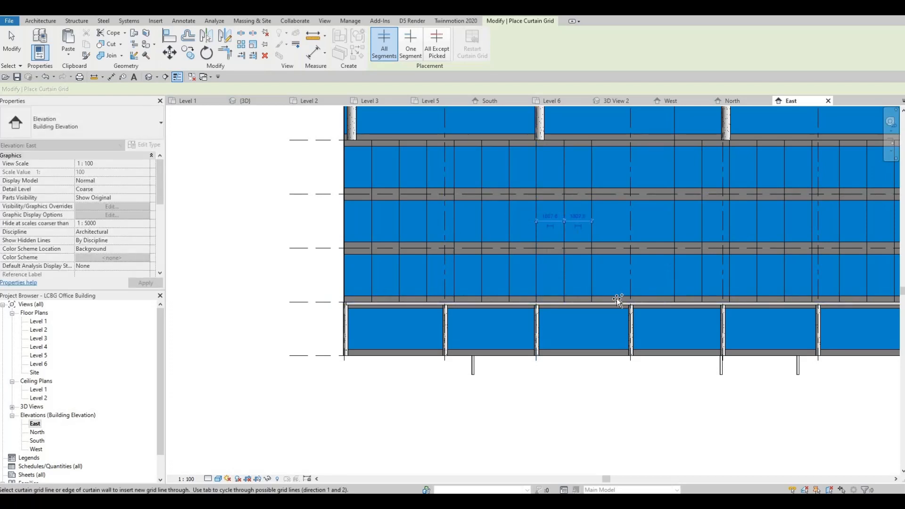
left_click(636, 299)
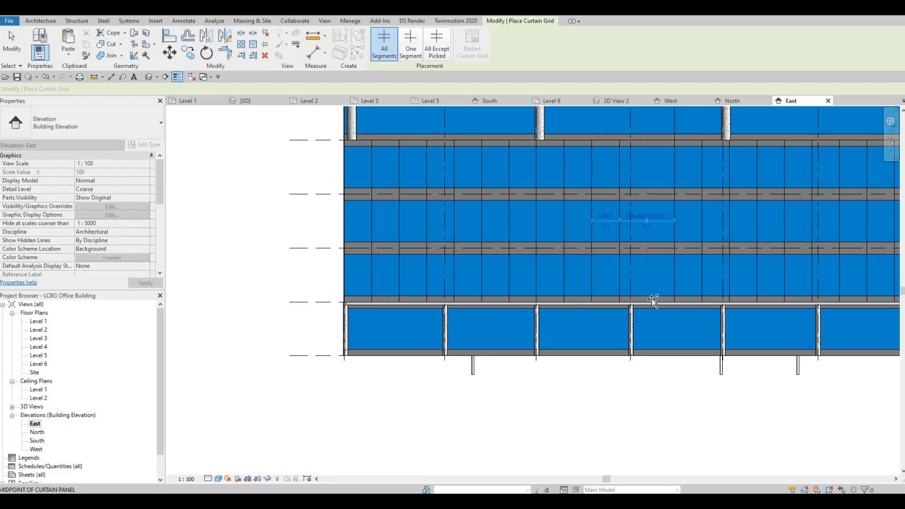
scroll(634, 283, "down", 2)
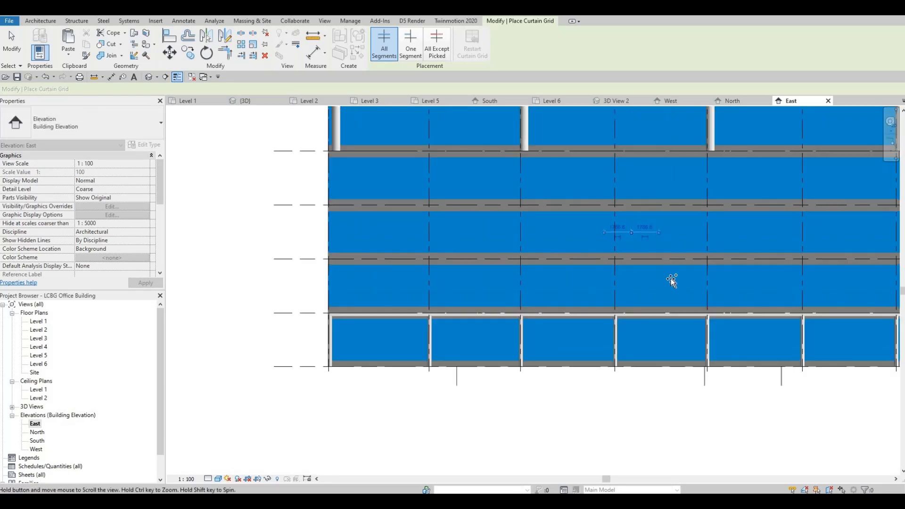
scroll(637, 298, "up", 2)
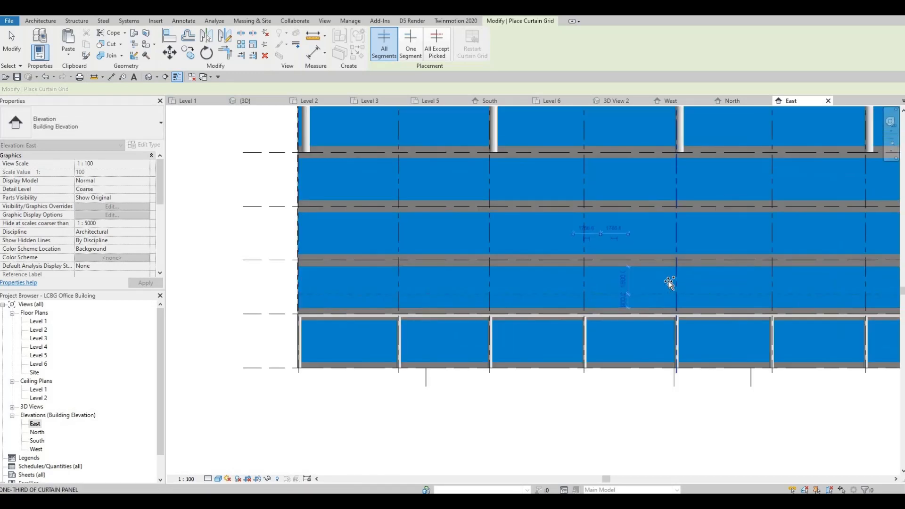
scroll(559, 257, "down", 3)
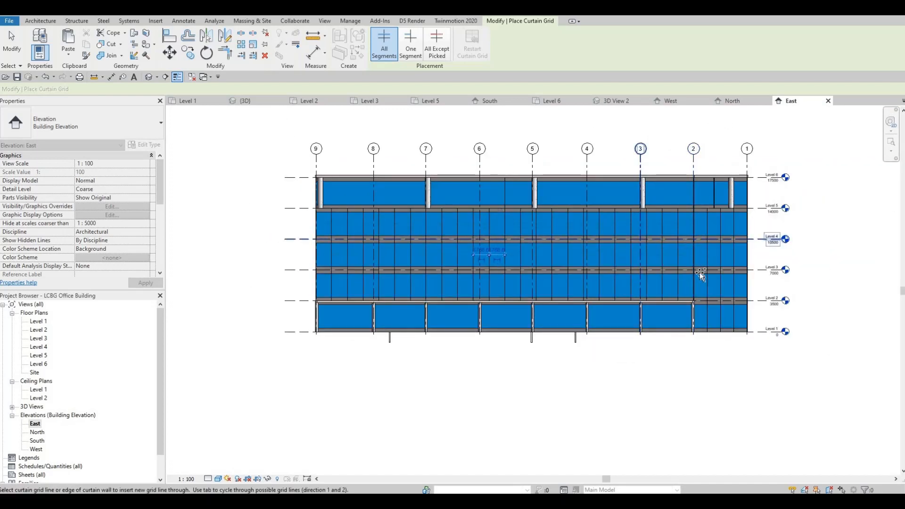
Step: Place a vertical curtain grid line at the midpoint of the Level 5 to Level 6 curtain wall ending at grid line 1
middle_click_drag(700, 275, 704, 240)
scroll(679, 257, "up", 3)
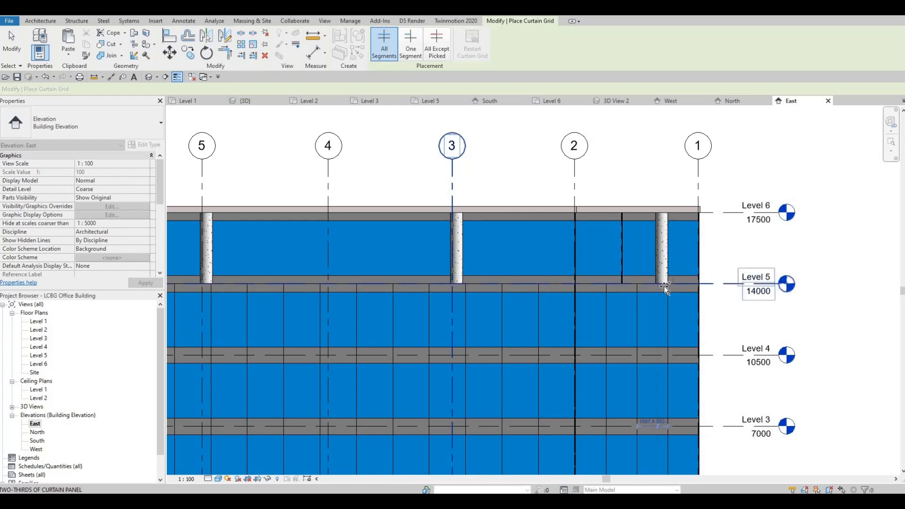
left_click(660, 210)
middle_click_drag(537, 232, 627, 224)
scroll(634, 232, "down", 2)
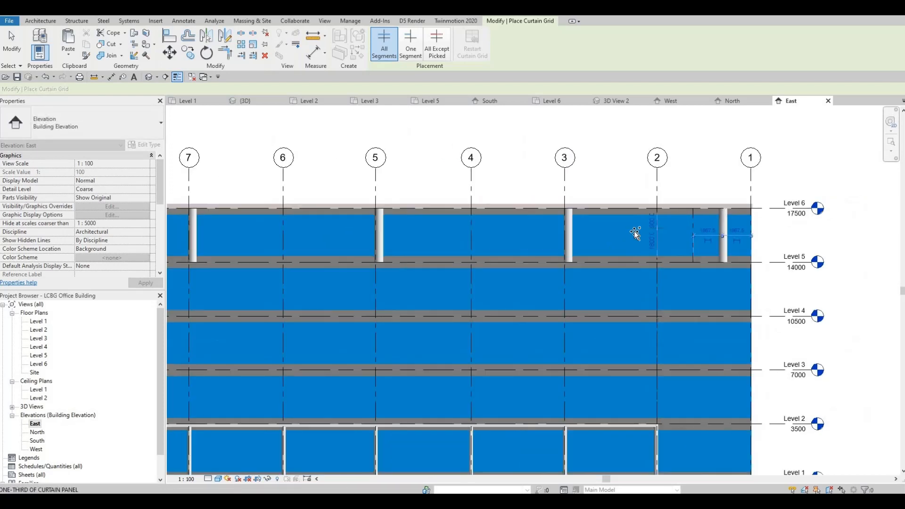
Step: Add a vertical curtain grid line just past grid line 2 on the top floor, aligned with the grid line below Level 5, and leave the command
scroll(634, 232, "down", 3)
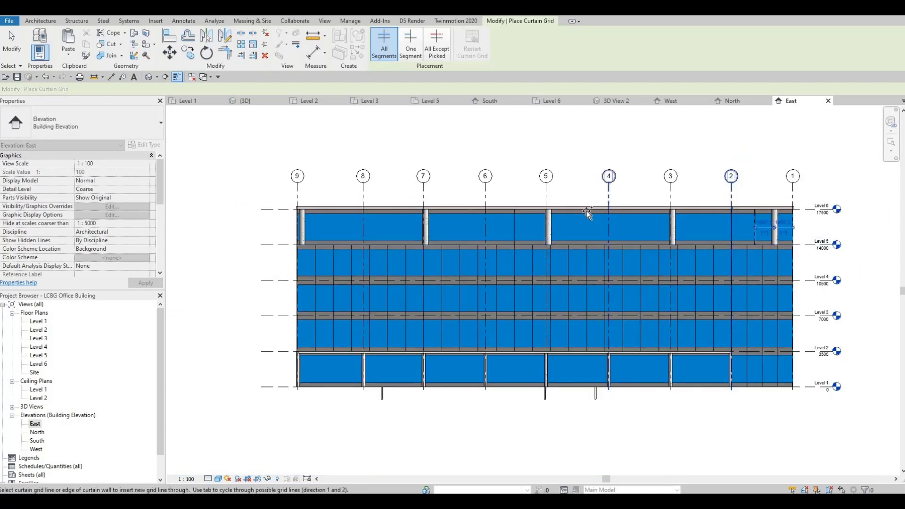
scroll(703, 264, "up", 2)
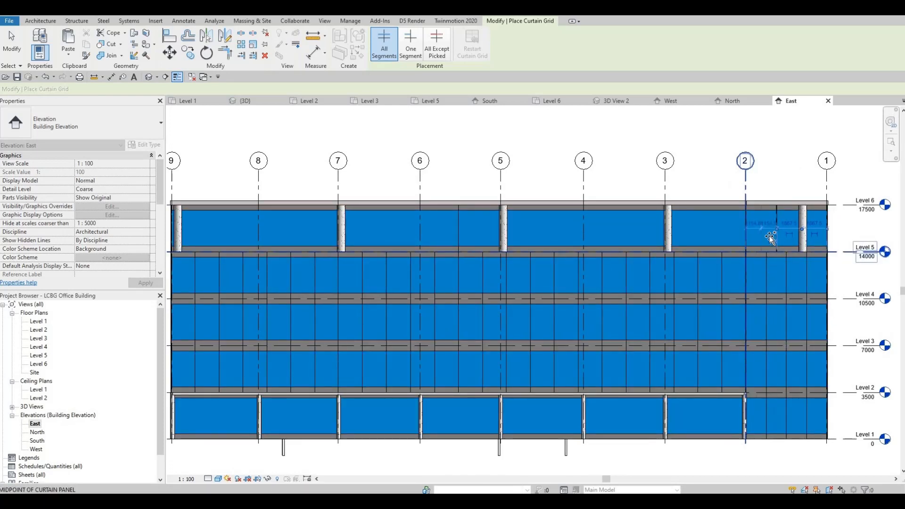
scroll(771, 238, "up", 3)
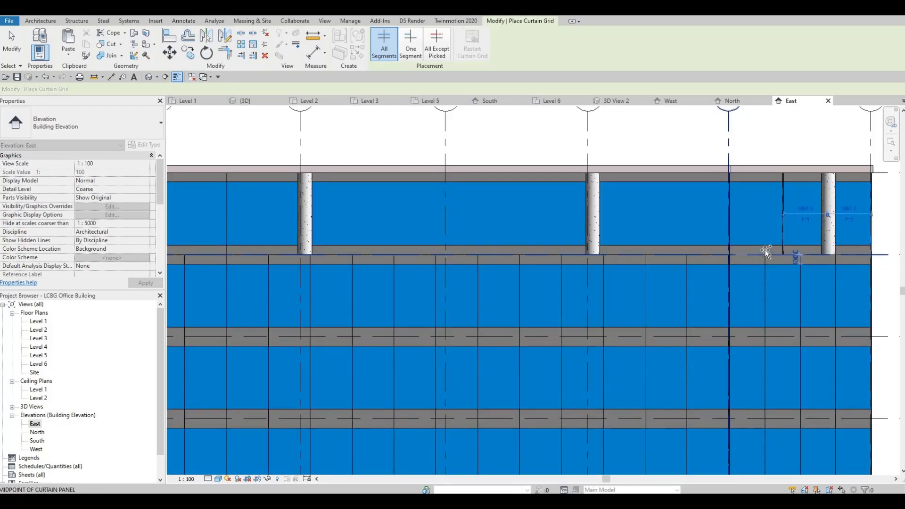
left_click(765, 251)
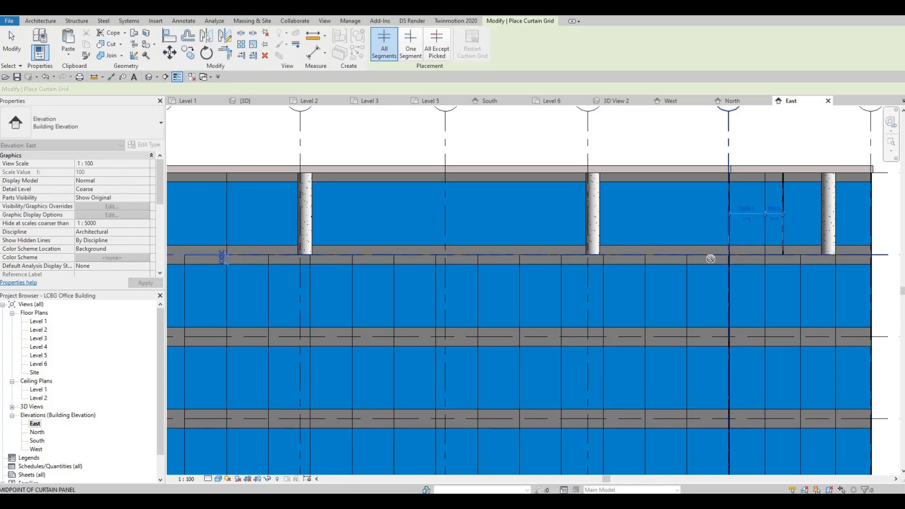
left_click(728, 255)
key("Escape")
key("Escape")
key("Escape")
key("Escape")
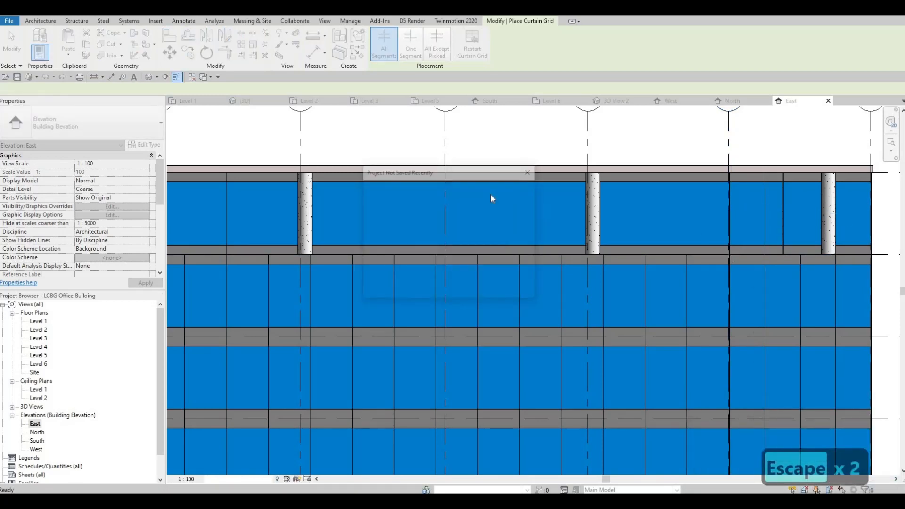
Step: Place three vertical curtain grid lines on the Level 5 to Level 6 curtain wall between grid line 2 and the next column, following the lines below
scroll(615, 221, "up", 2)
left_click(260, 45)
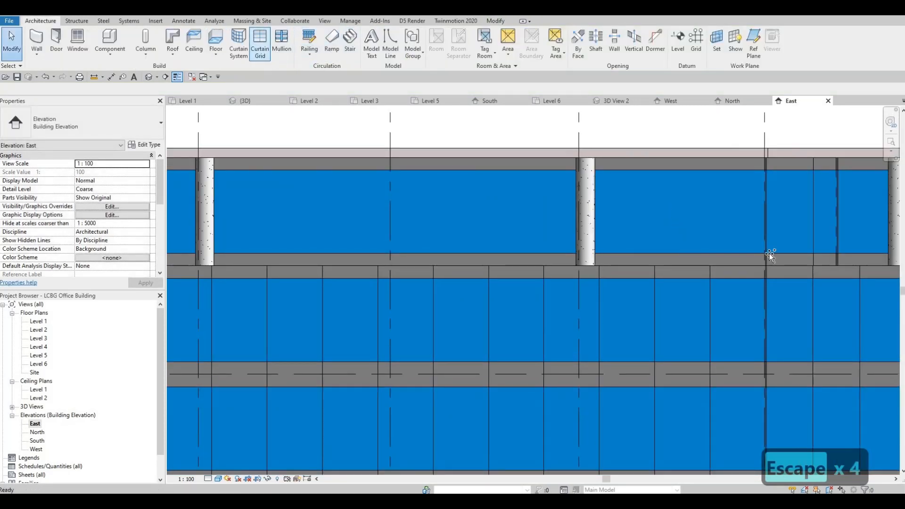
scroll(775, 279, "up", 2)
middle_click_drag(775, 279, 773, 293)
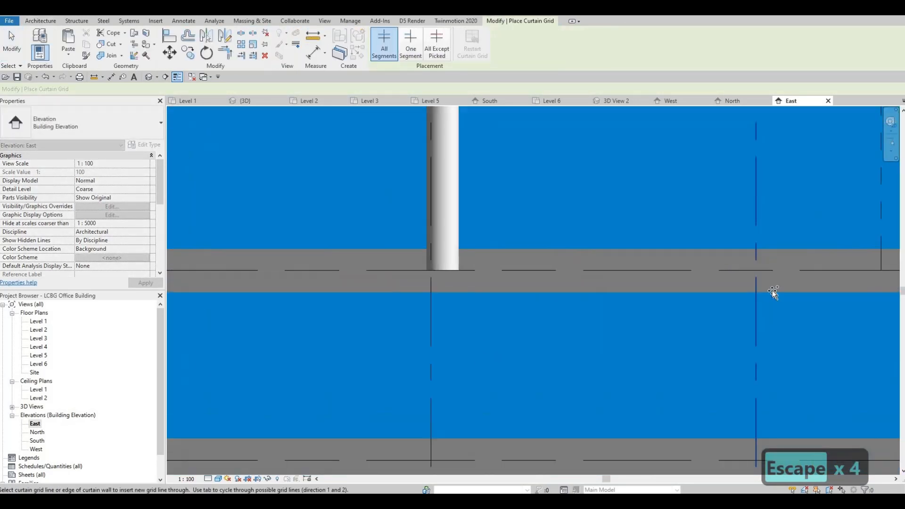
left_click(661, 268)
middle_click_drag(573, 268, 621, 270)
scroll(612, 272, "up", 2)
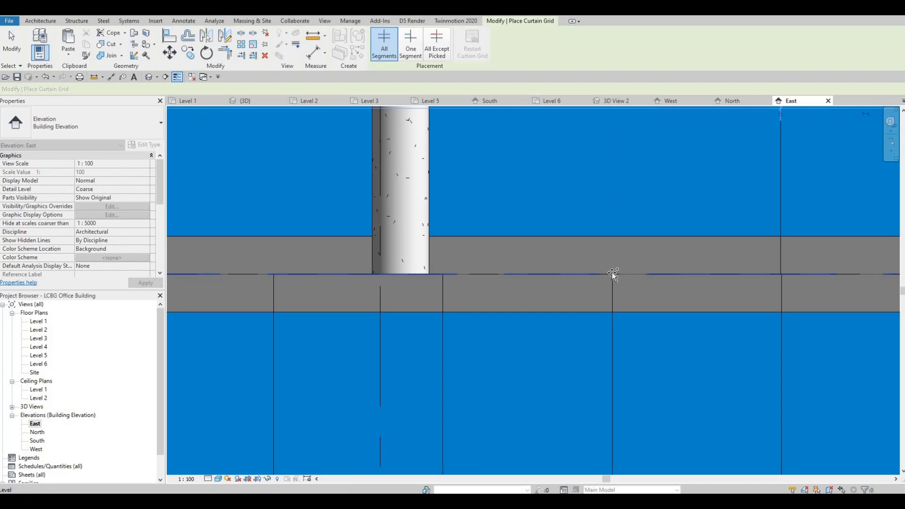
left_click(612, 274)
scroll(637, 262, "down", 2)
middle_click_drag(577, 266, 594, 268)
scroll(592, 265, "down", 2)
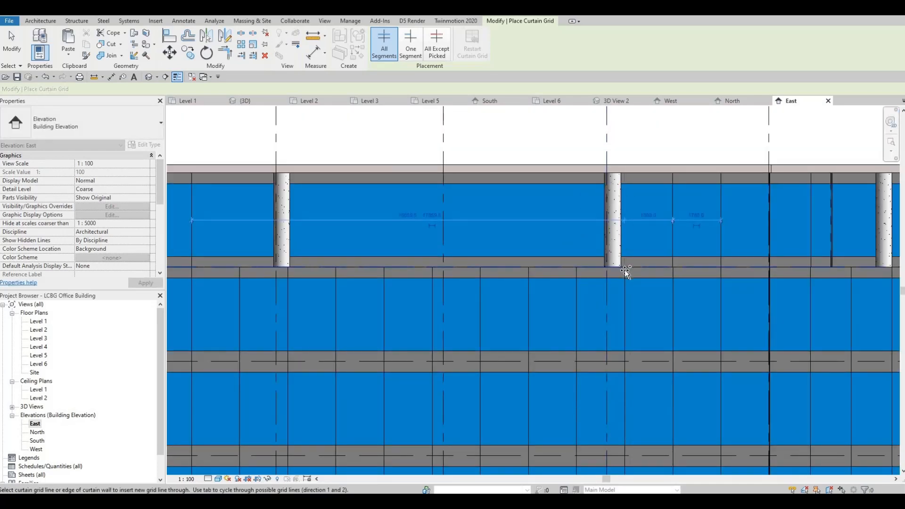
Step: Place four vertical curtain grid lines on the top floor past the second column from grid line 1, matching the lines below Level 5
scroll(626, 265, "up", 2)
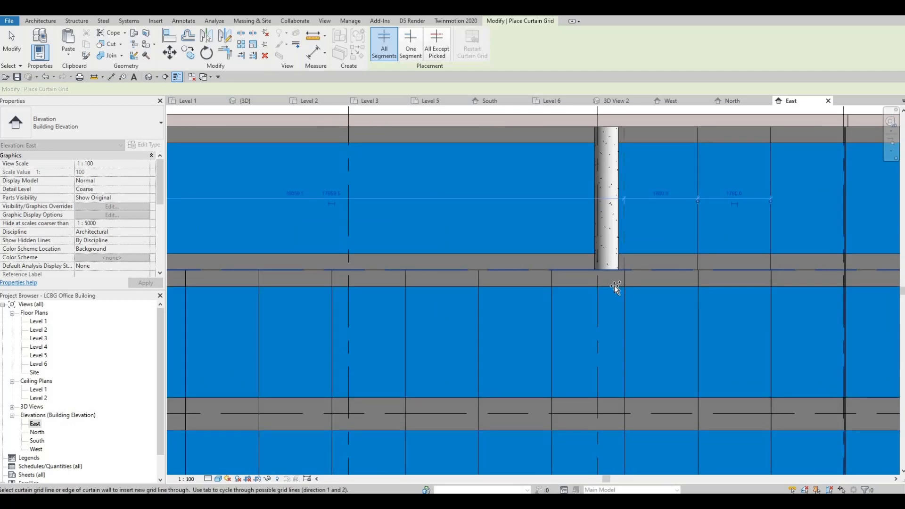
scroll(626, 279, "down", 1)
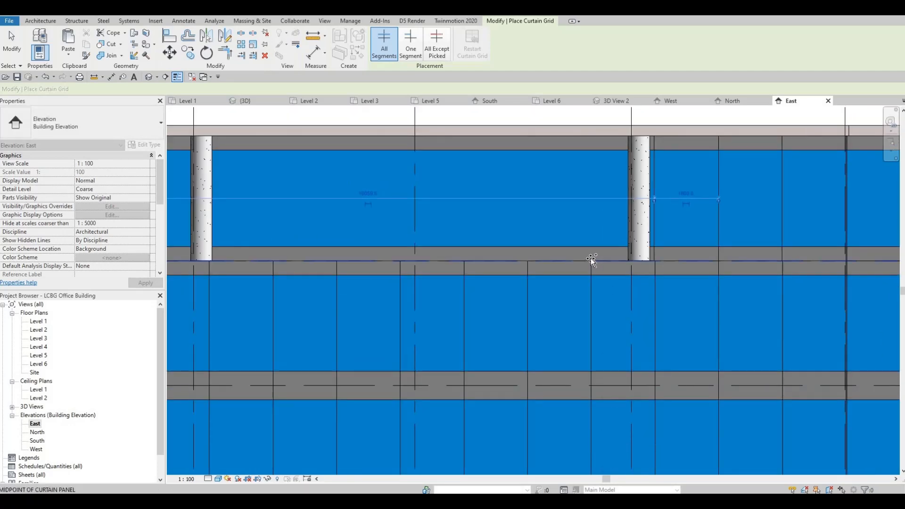
left_click(592, 261)
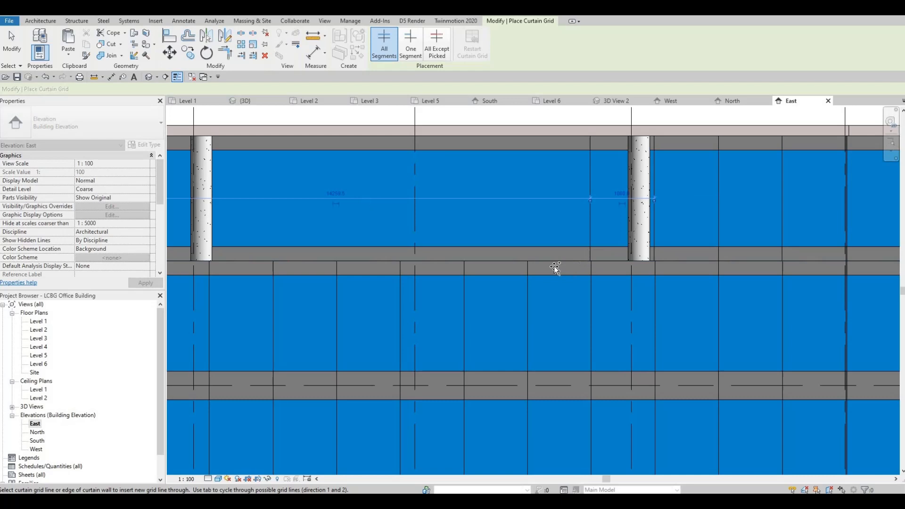
left_click(528, 261)
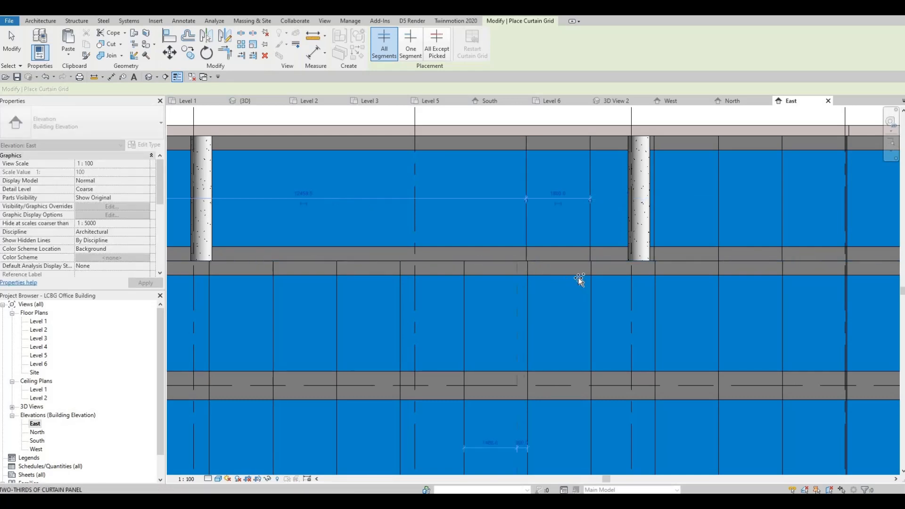
middle_click_drag(465, 261, 571, 278)
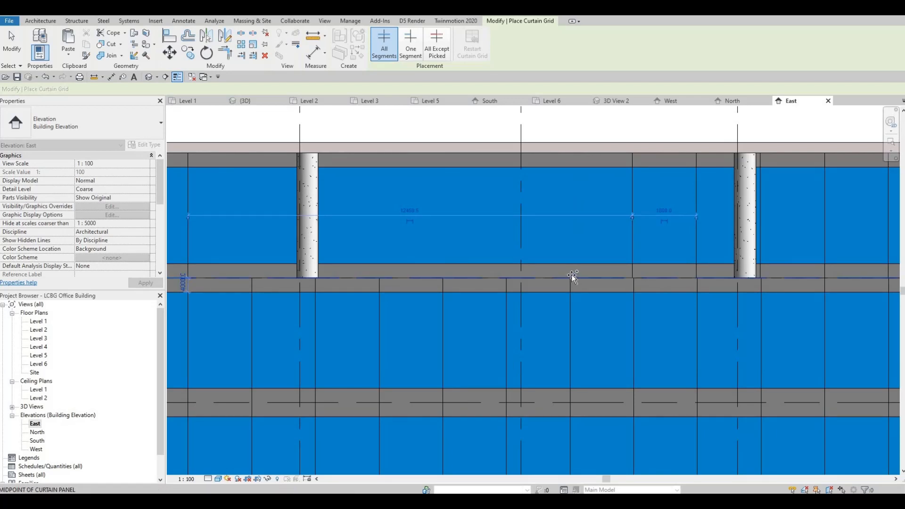
left_click(571, 275)
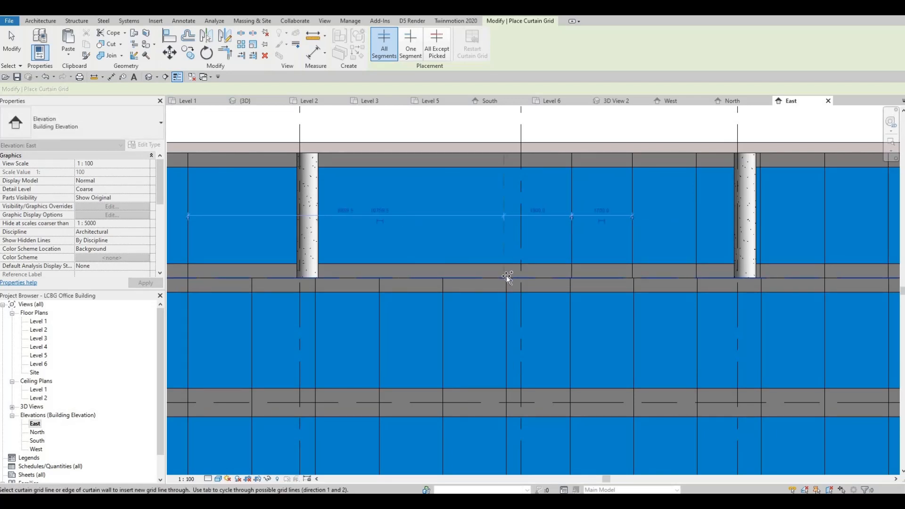
left_click(507, 276)
Step: Add four more vertical curtain grid lines on the top floor up to and just past the third column from grid line 1, and leave the command
middle_click_drag(528, 284, 634, 288)
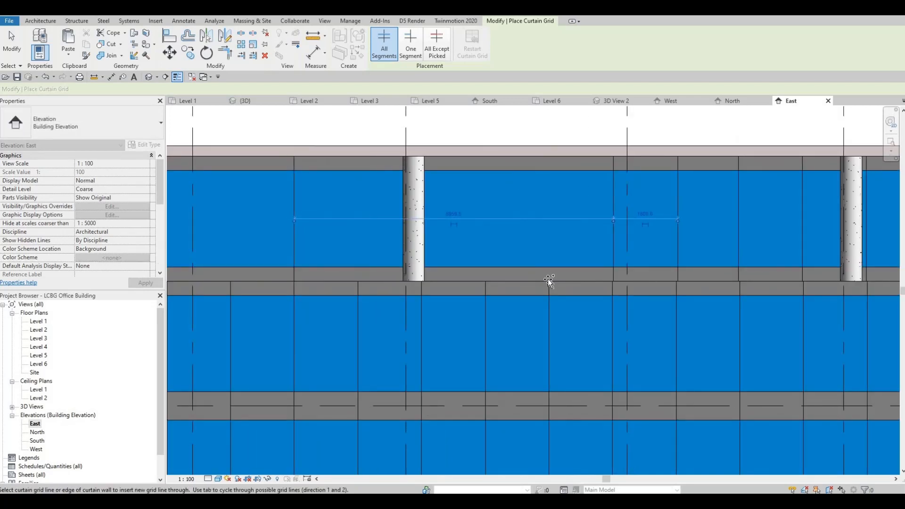
left_click(545, 280)
middle_click_drag(546, 291, 623, 299)
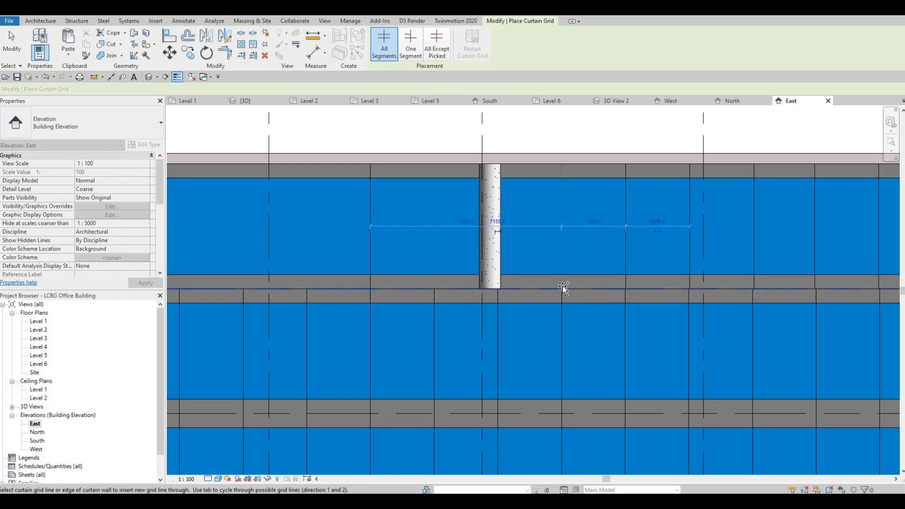
left_click(562, 285)
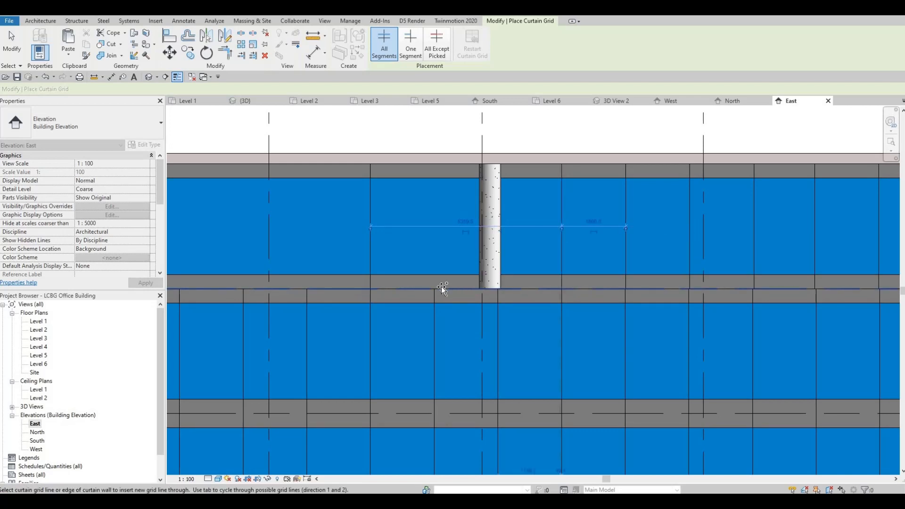
left_click(515, 286)
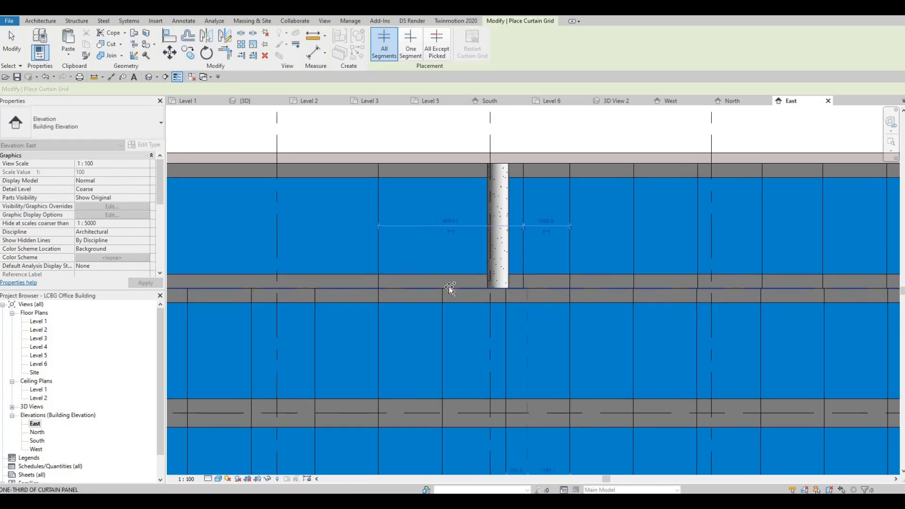
key("Escape")
scroll(596, 290, "down", 2)
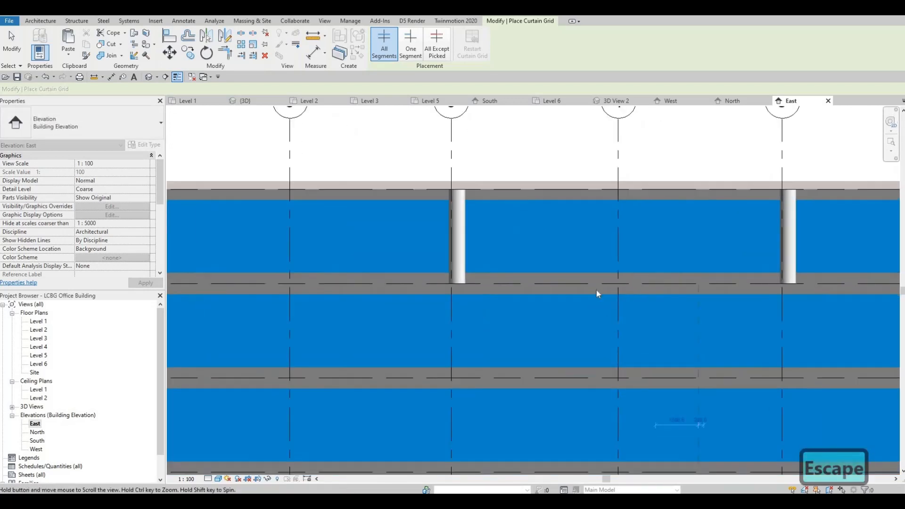
key("Escape")
scroll(610, 282, "down", 3)
scroll(610, 282, "up", 4)
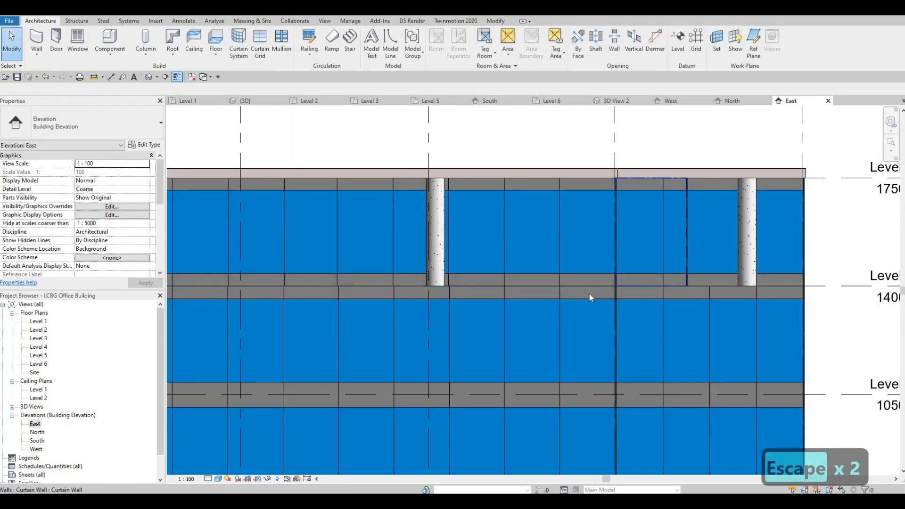
Step: Align the three top-floor curtain grid lines between grid line 2 and the second column with the grid lines below Level 5
scroll(590, 295, "up", 4)
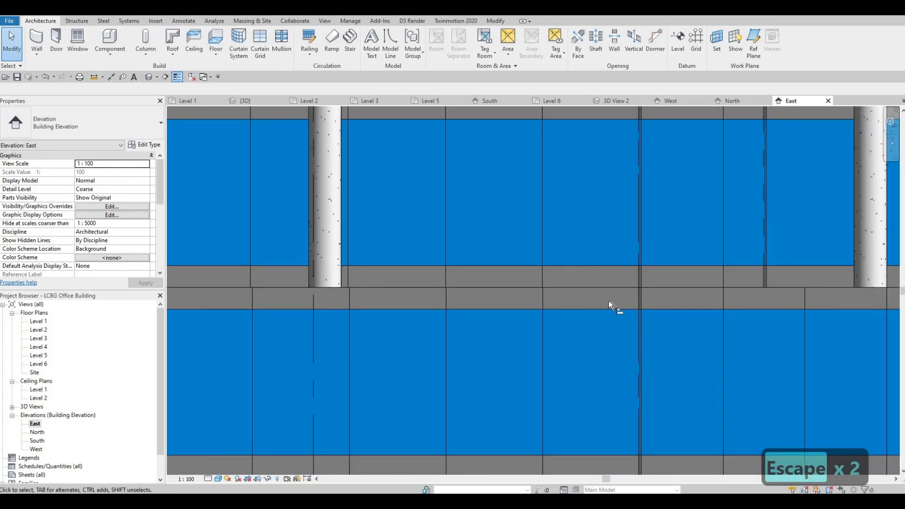
key("a")
key("l")
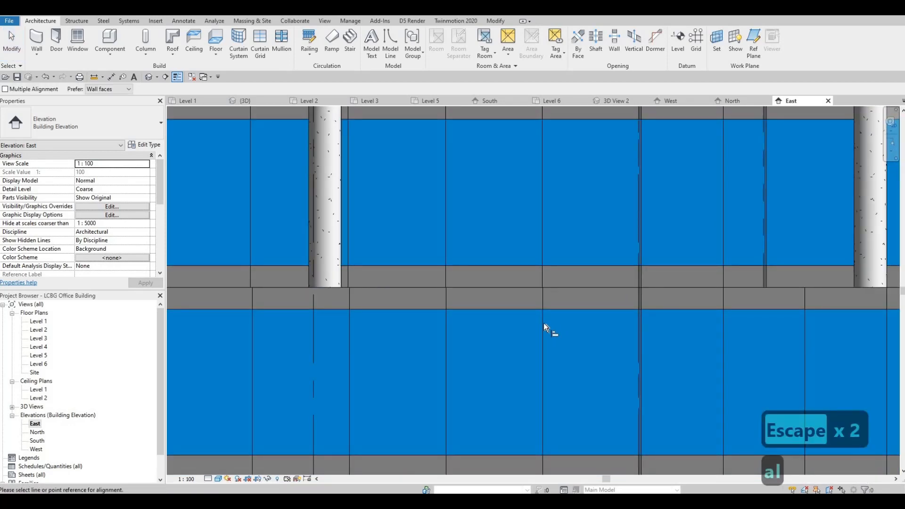
left_click(540, 272)
left_click(447, 251)
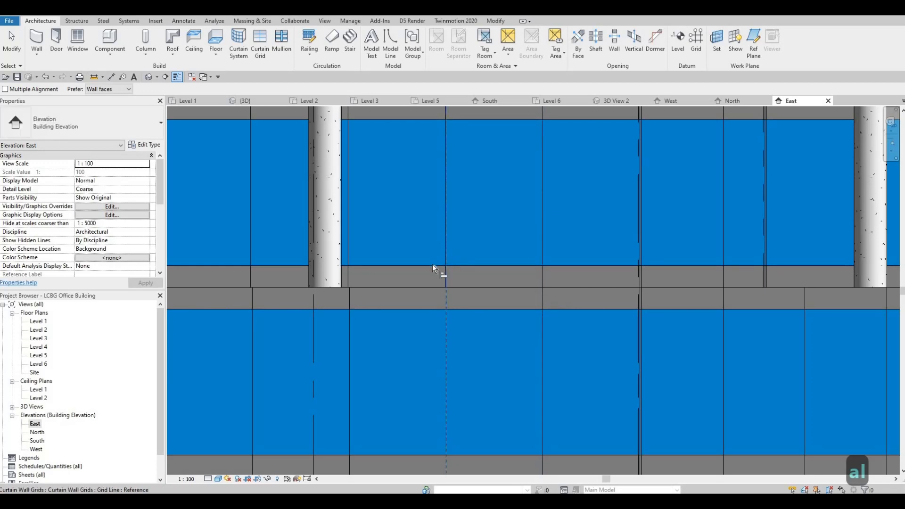
left_click(446, 322)
middle_click_drag(351, 318, 493, 332)
left_click(493, 308)
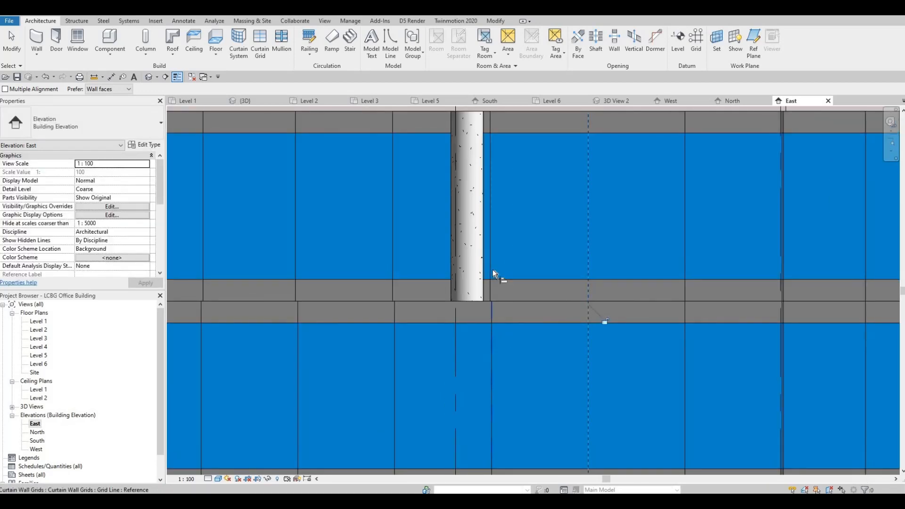
left_click(492, 270)
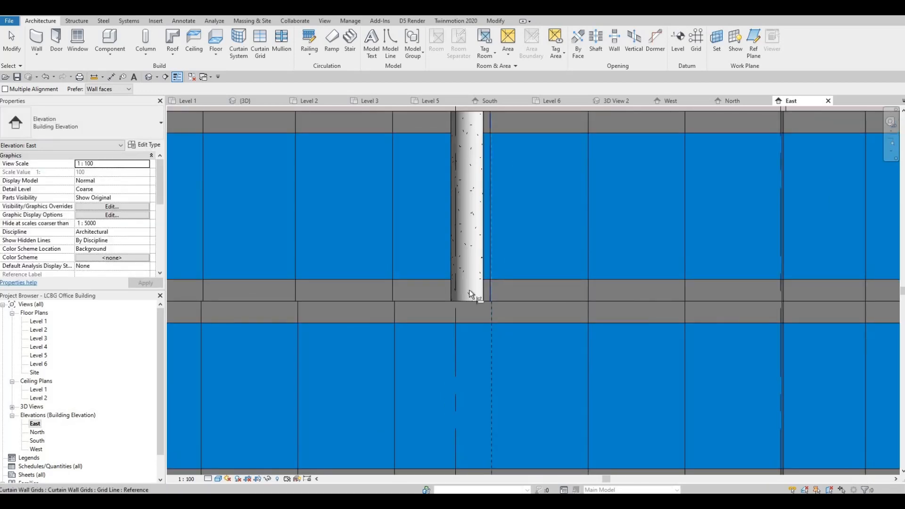
Step: Align the first three top-floor curtain grid lines past the second column with the corresponding grid lines below Level 5
left_click(394, 308)
left_click(392, 279)
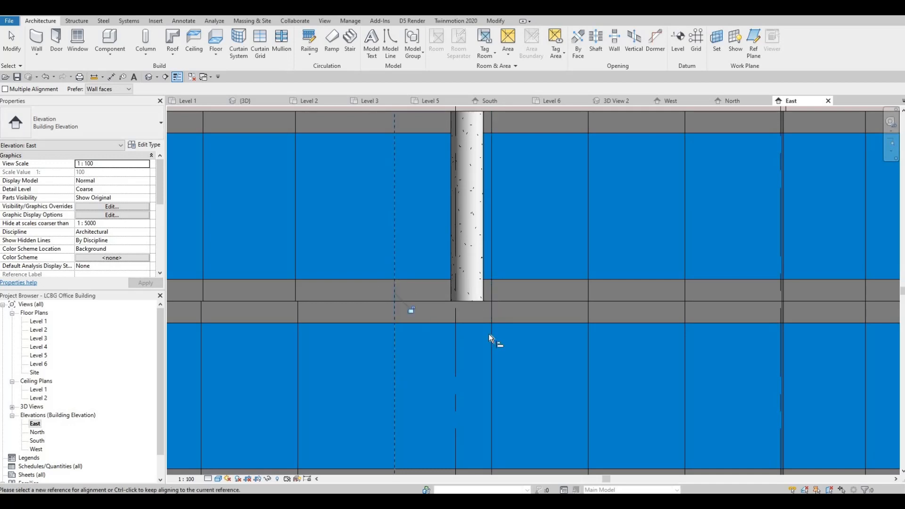
middle_click_drag(488, 334, 590, 336)
left_click(398, 333)
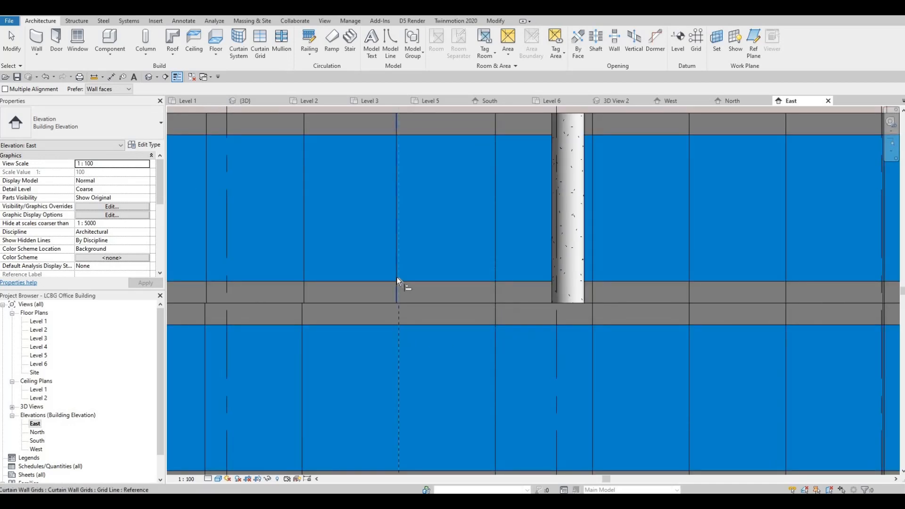
left_click(397, 277)
middle_click_drag(423, 294, 506, 293)
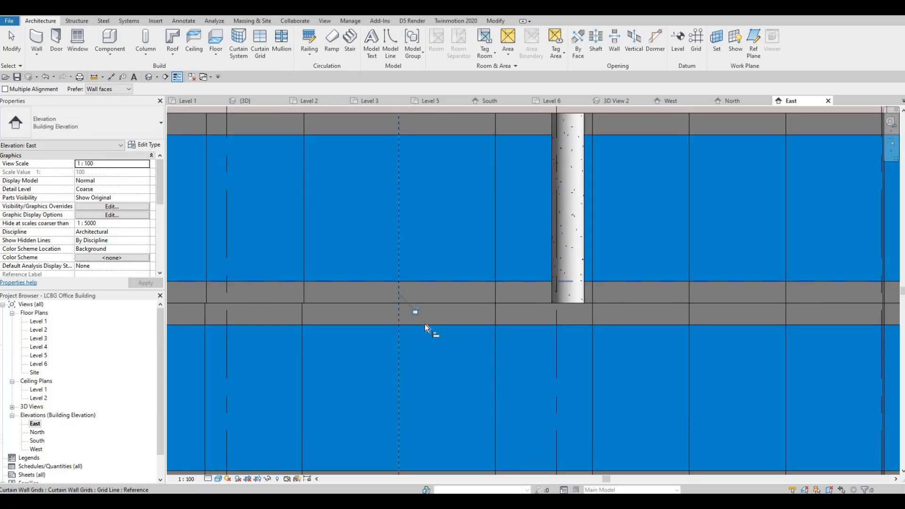
left_click(383, 327)
left_click(388, 268)
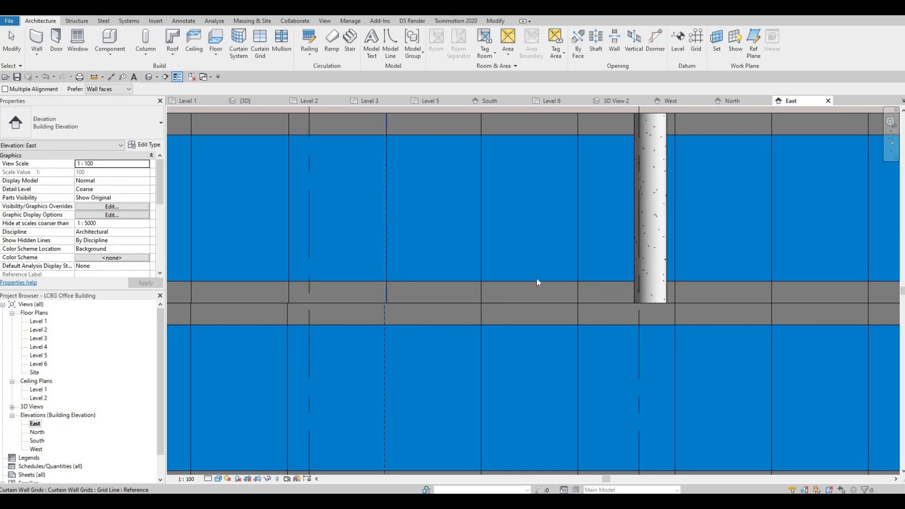
Step: Align the remaining three evenly spaced top-floor curtain grid lines before the third column with the grid lines below Level 5
middle_click_drag(419, 318, 548, 318)
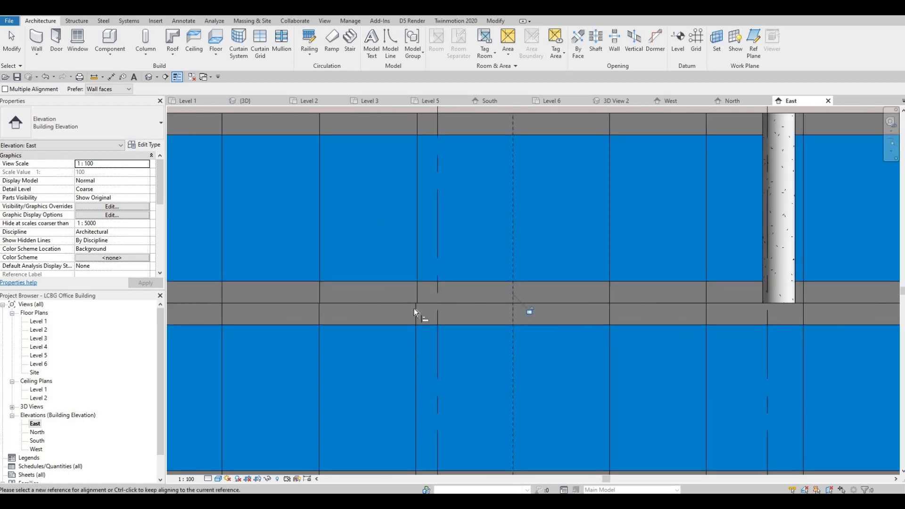
left_click(417, 270)
middle_click_drag(320, 348, 431, 338)
left_click(431, 339)
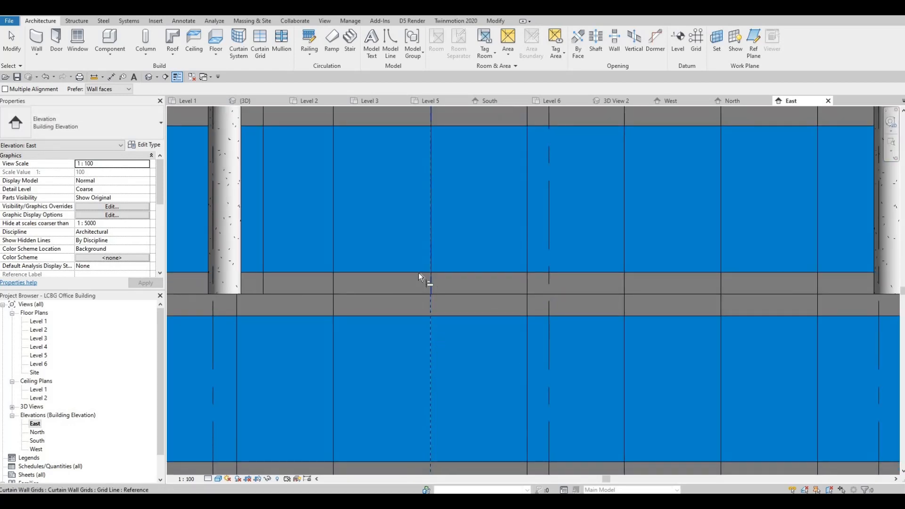
left_click(419, 273)
left_click(334, 264)
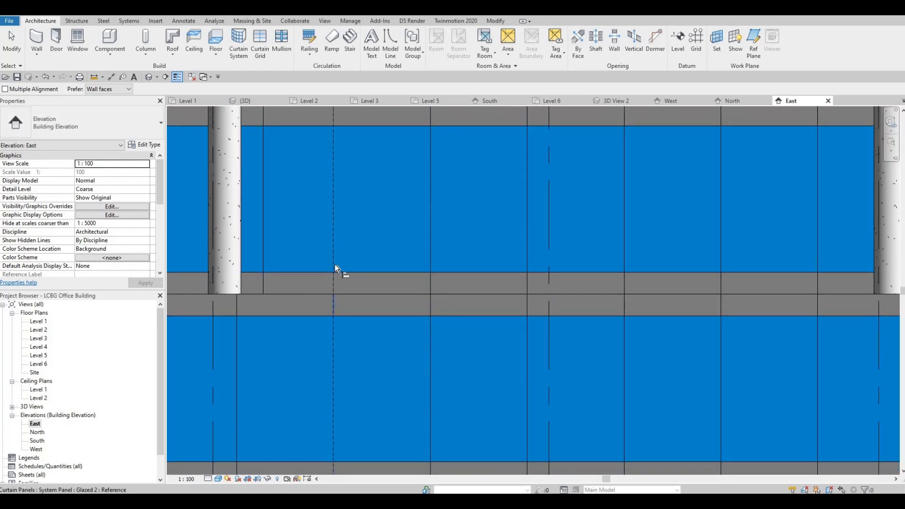
Step: Align the top-floor curtain grid line at the third column and the two past it with the grid lines below, and leave the Align command
middle_click_drag(236, 326, 385, 326)
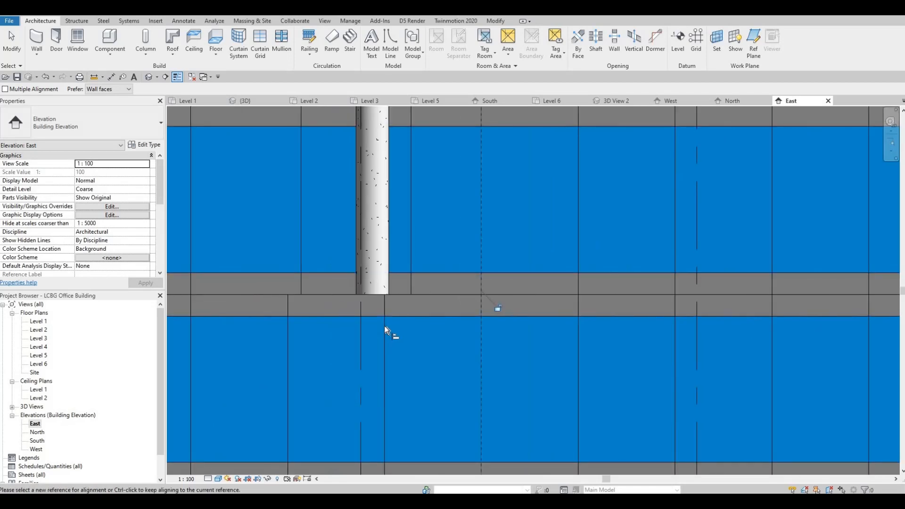
left_click(417, 261)
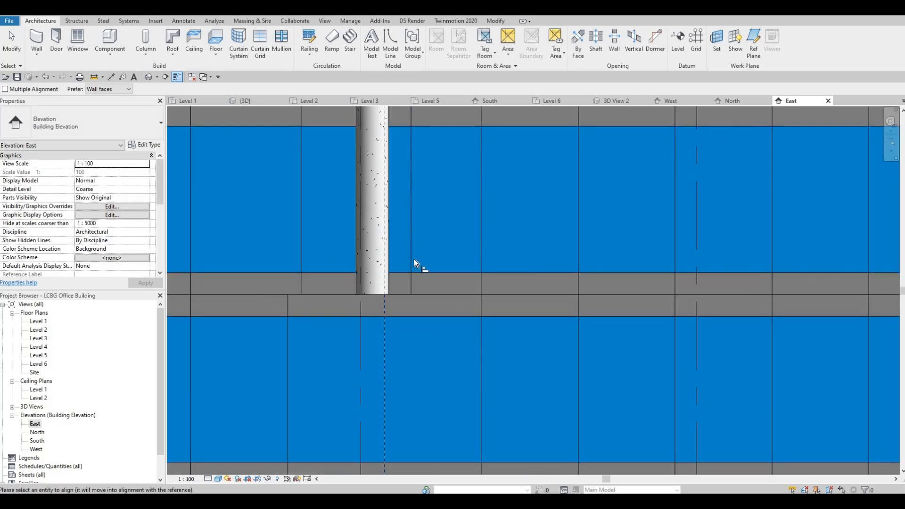
left_click(403, 265)
left_click(286, 341)
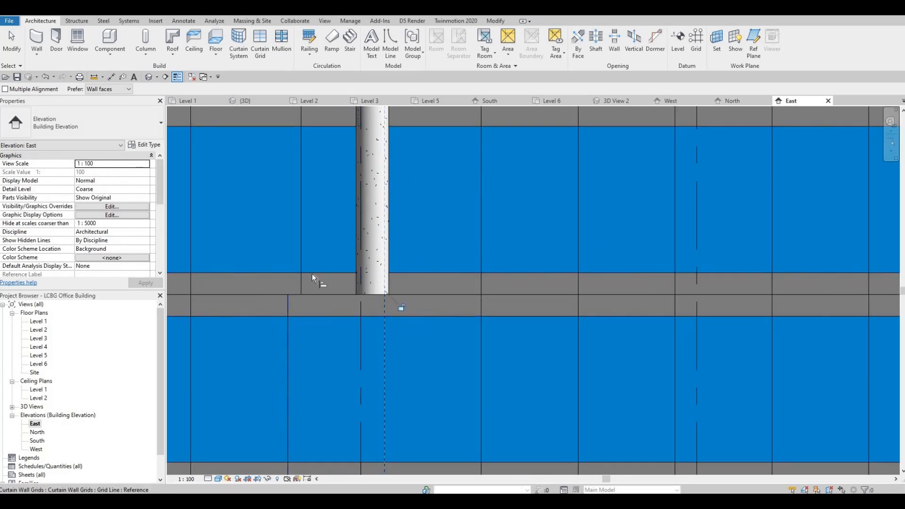
left_click(301, 274)
middle_click_drag(302, 333, 463, 330)
left_click(353, 270)
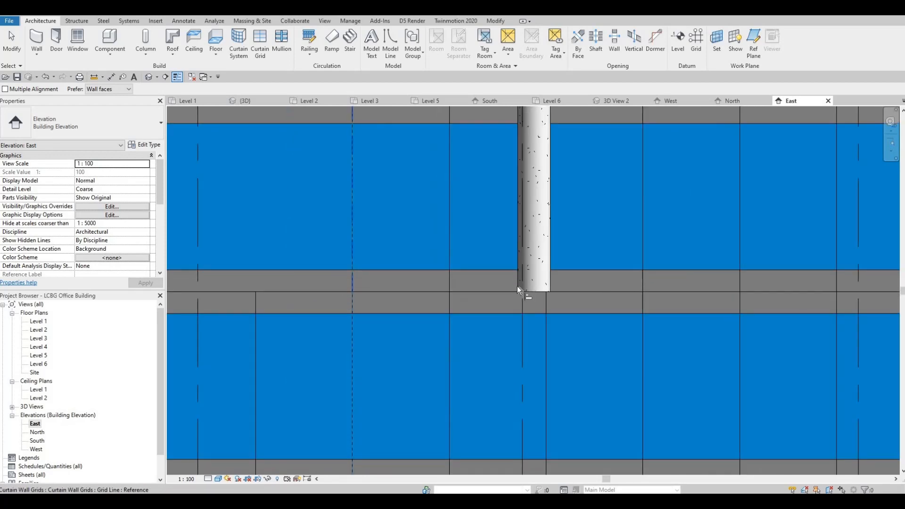
left_click(353, 282)
middle_click_drag(307, 280, 405, 281)
scroll(404, 281, "down", 1)
key("Escape")
key("Escape")
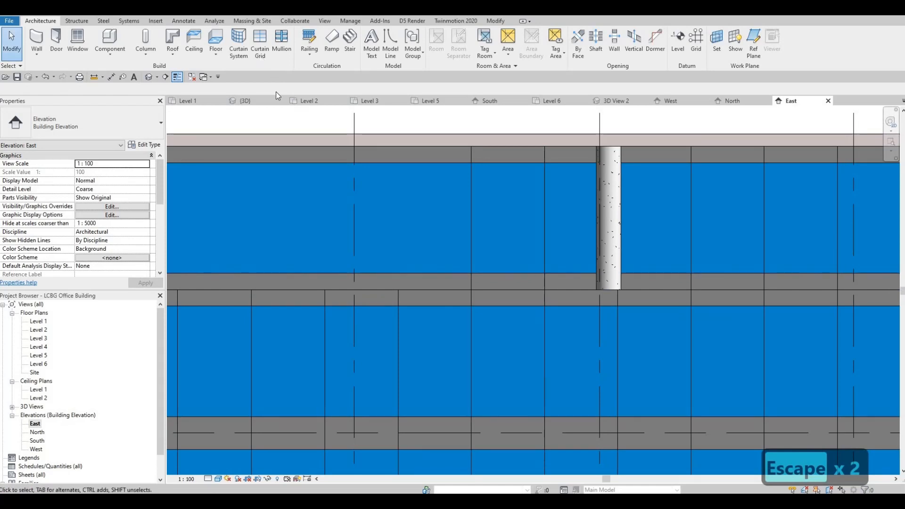
Step: Place vertical curtain grid lines at roughly even spacing across the remaining undivided top-floor curtain wall, up to the column at the building's end
key("c")
key("g")
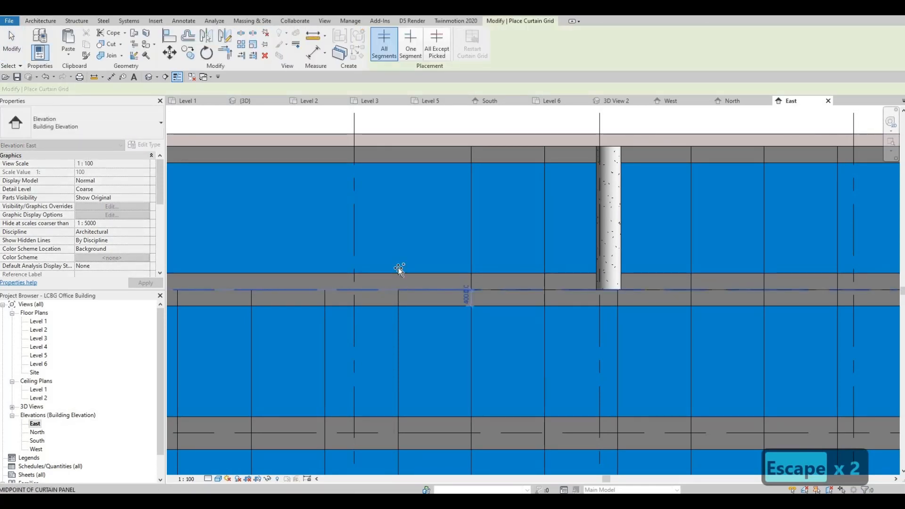
left_click(389, 287)
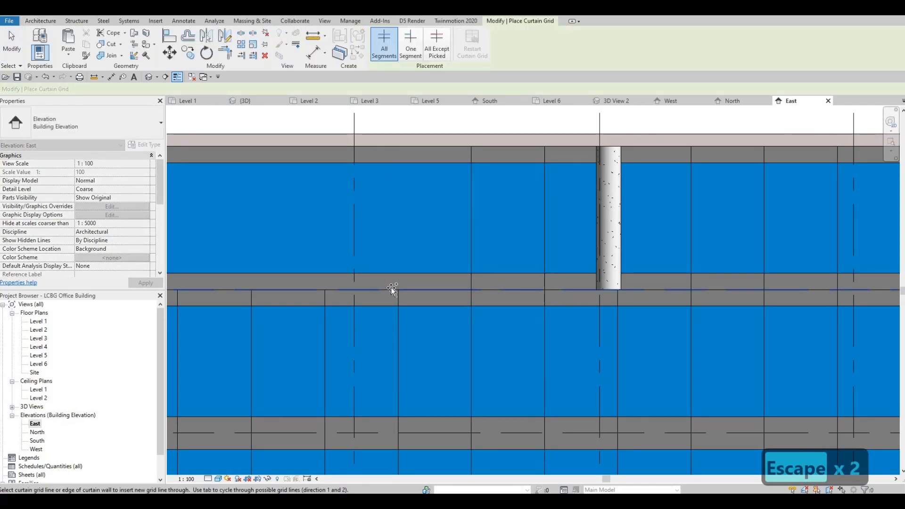
left_click(312, 288)
middle_click_drag(244, 289, 646, 319)
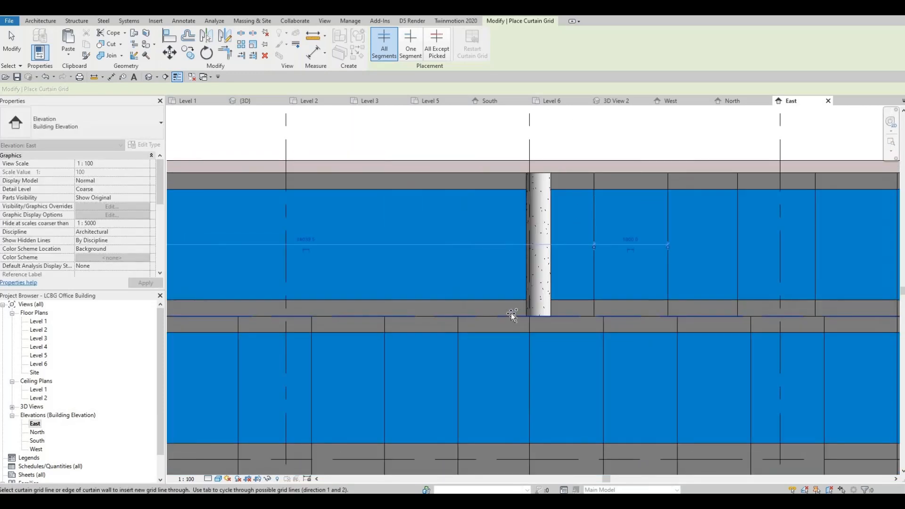
left_click(447, 315)
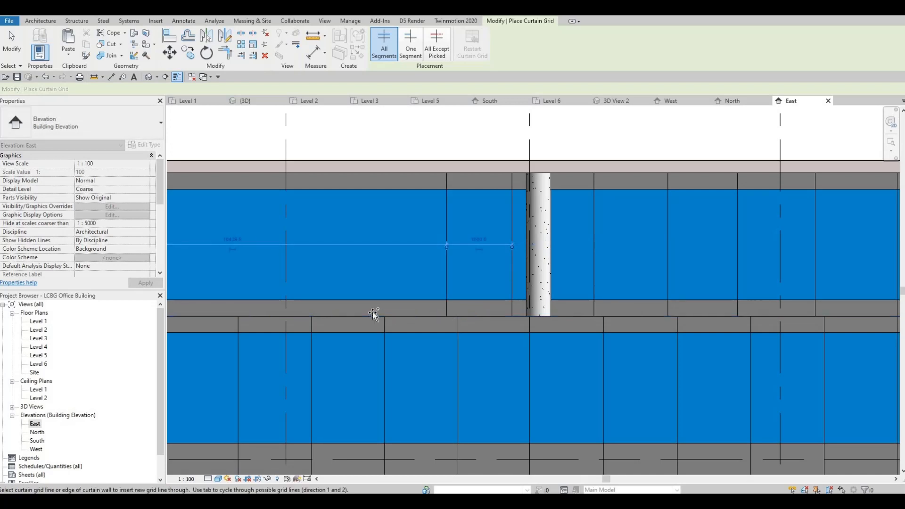
middle_click_drag(375, 316, 627, 316)
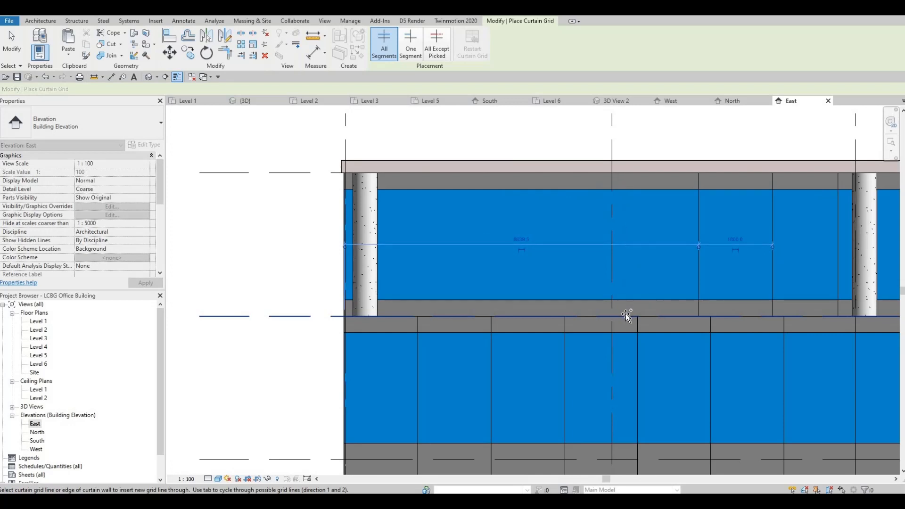
left_click(627, 313)
left_click(553, 314)
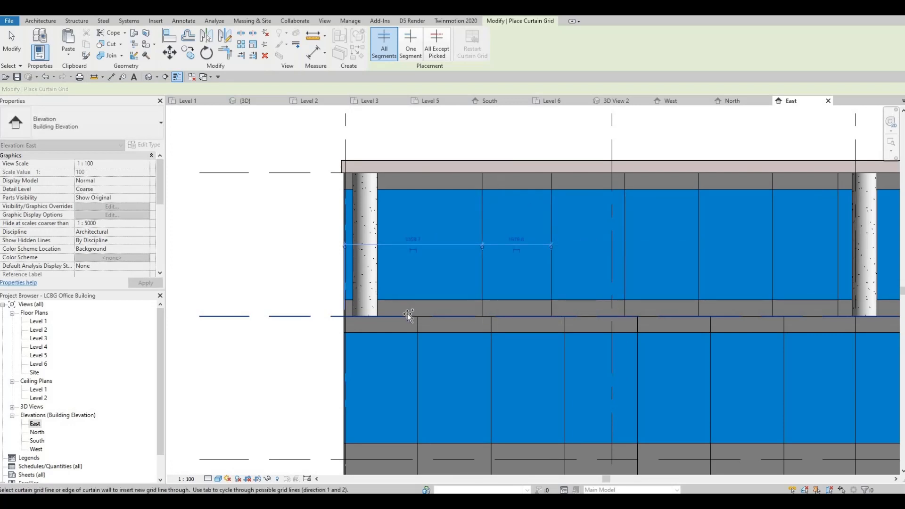
key("Escape")
key("Escape")
Step: Align the three top-floor curtain grid lines nearest the building's end column with the corresponding grid lines on the floor below
key("a")
key("l")
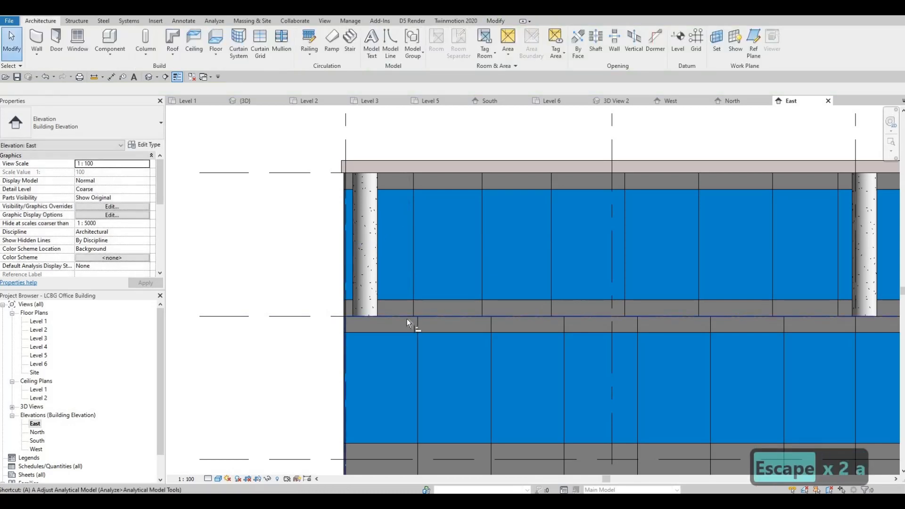
scroll(415, 346, "up", 2)
left_click(421, 351)
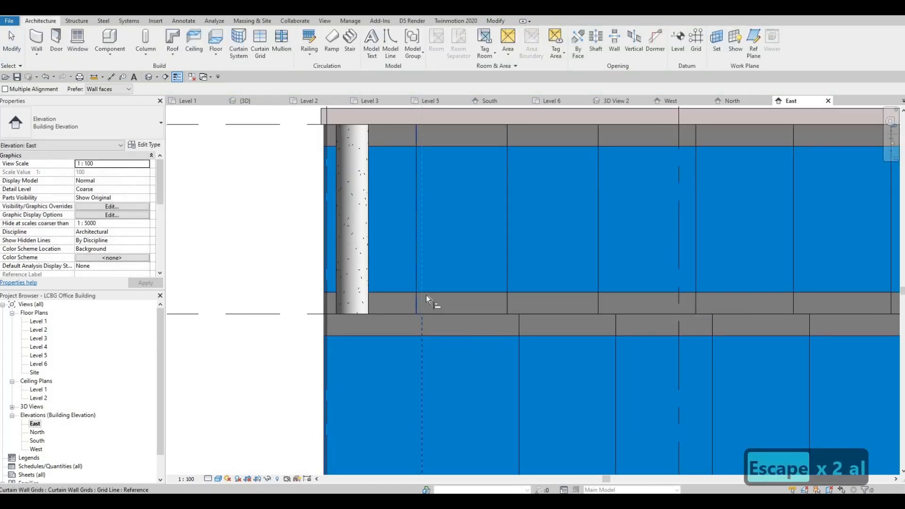
left_click(520, 364)
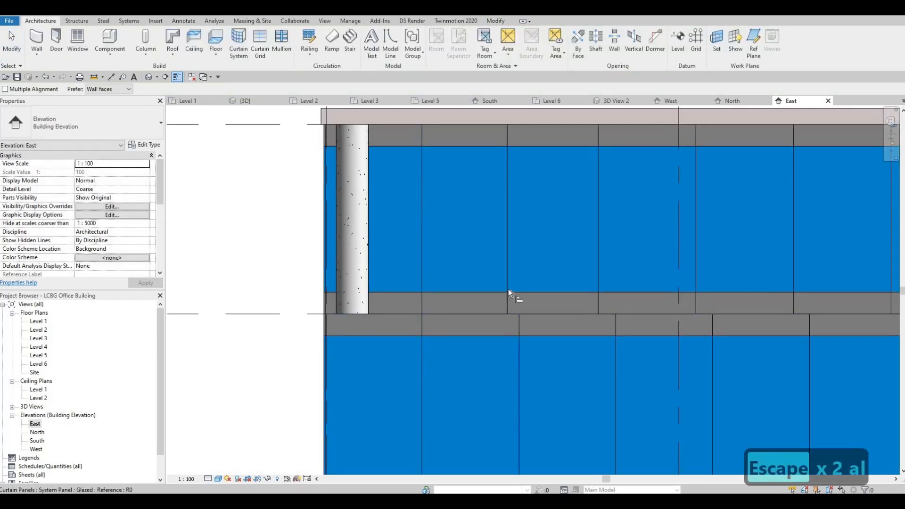
left_click(508, 290)
left_click(615, 353)
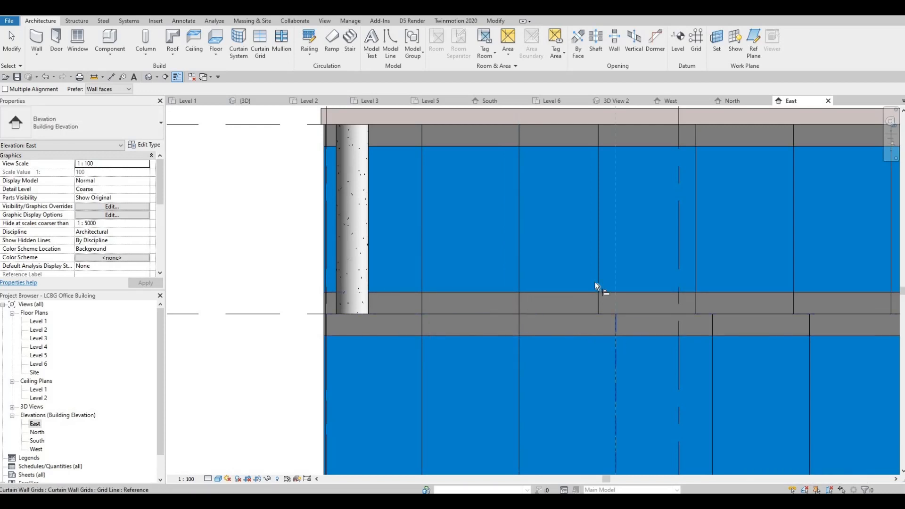
left_click(608, 288)
Step: Align the next three top-floor curtain grid lines, past the building grid line toward the adjacent column, with the grid lines below
left_click(713, 355)
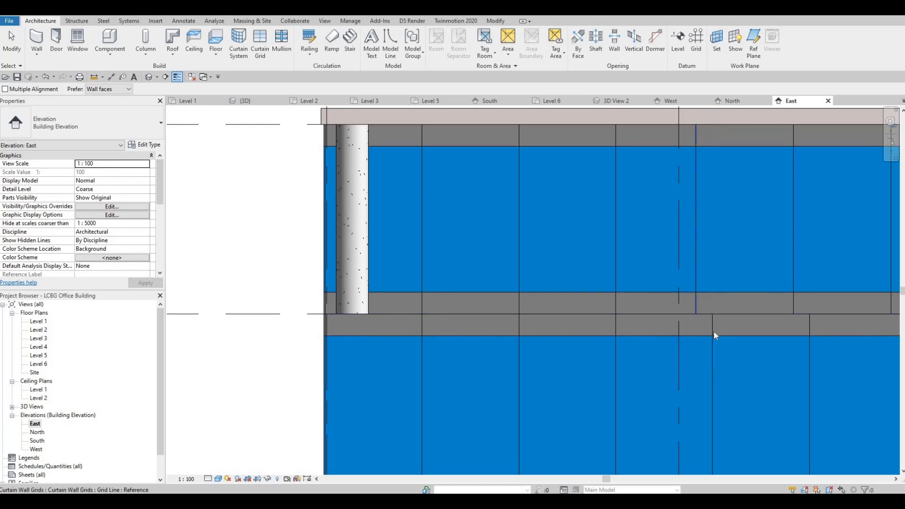
key("Escape")
key("Escape")
key("a")
key("l")
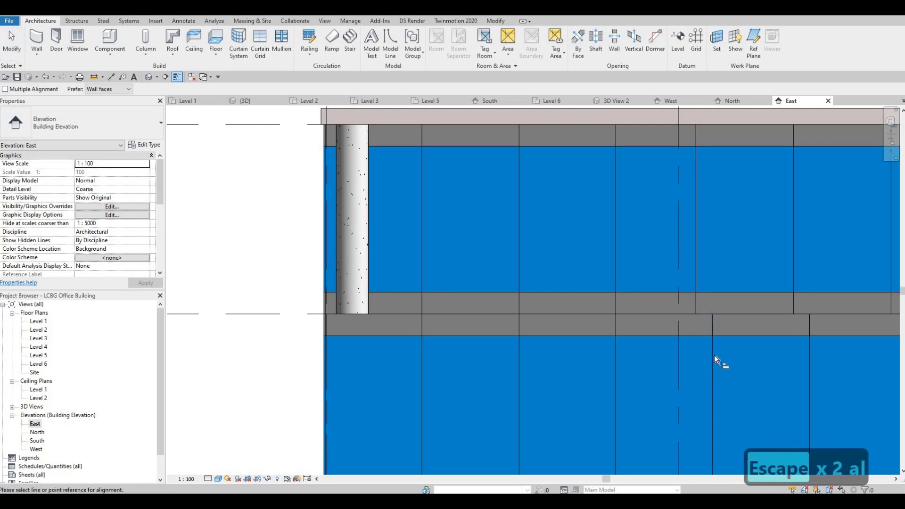
left_click(714, 355)
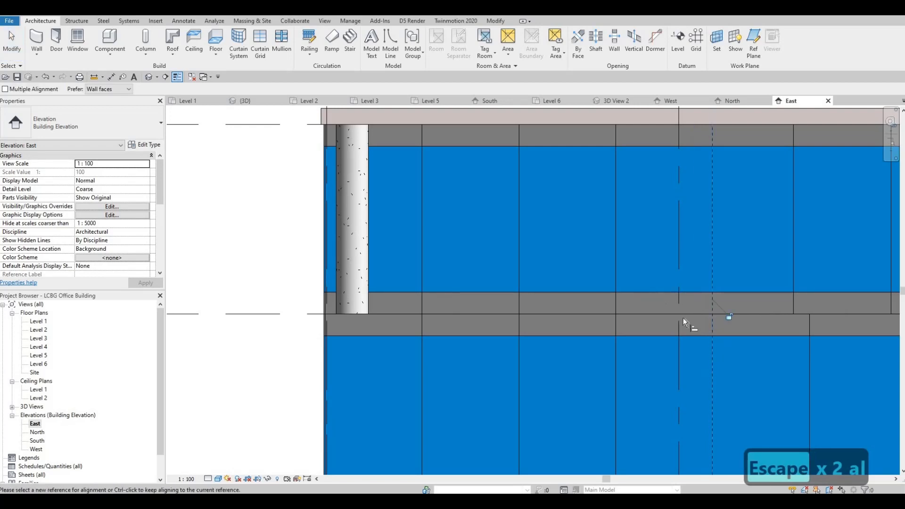
scroll(700, 325, "down", 2)
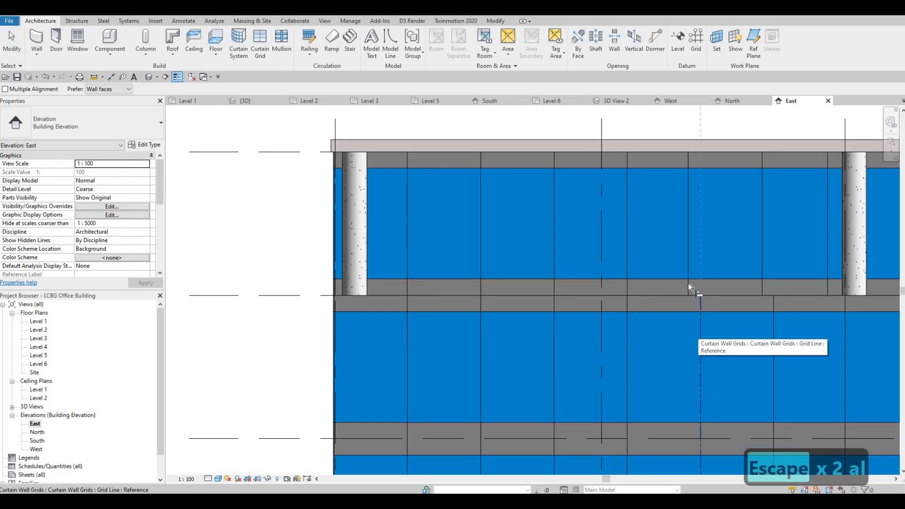
left_click(689, 285)
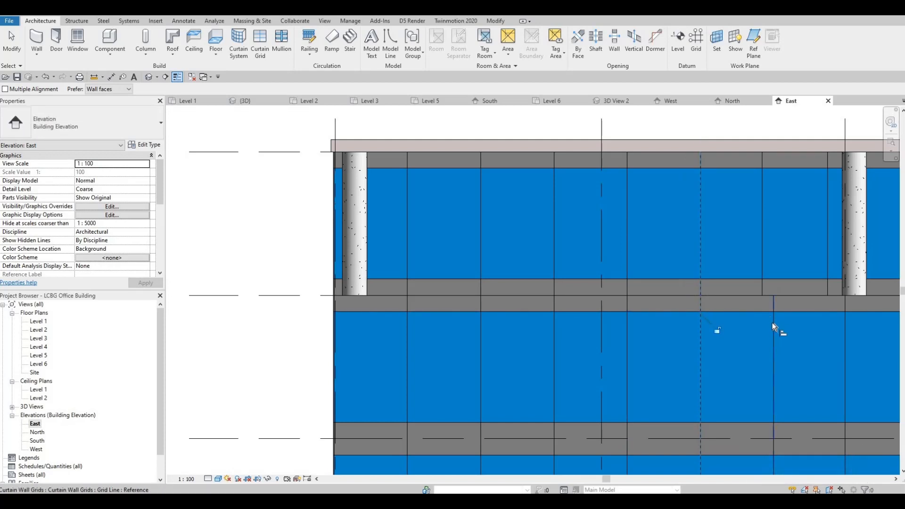
left_click(774, 323)
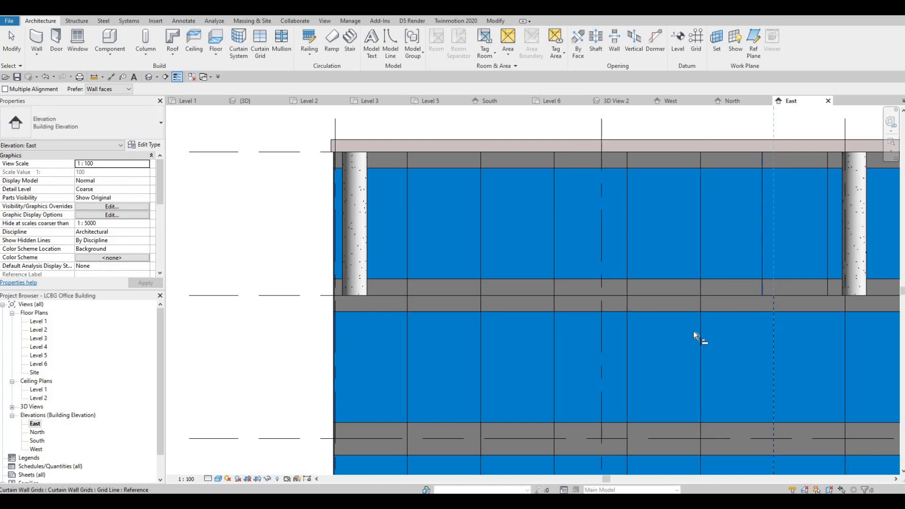